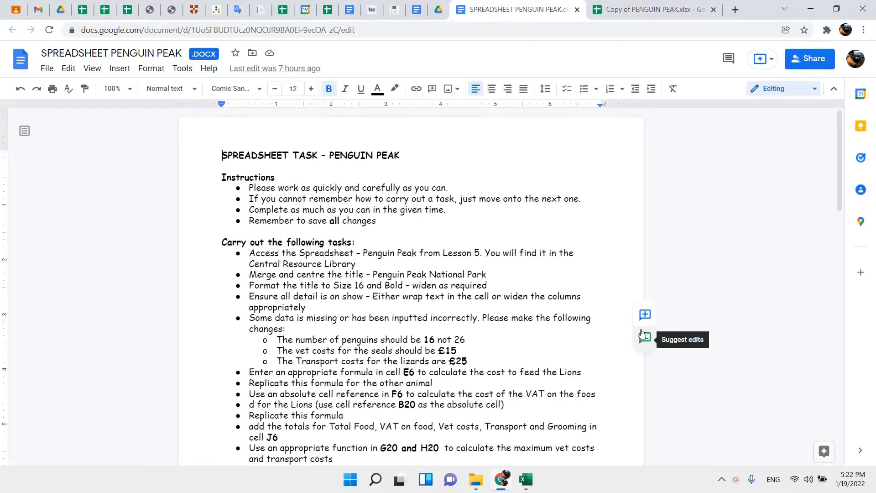
Switch to the PENGUIN PEAK workbook in Excel and merge and centre the title across A1:J1.
scroll(641, 334, "down", 3)
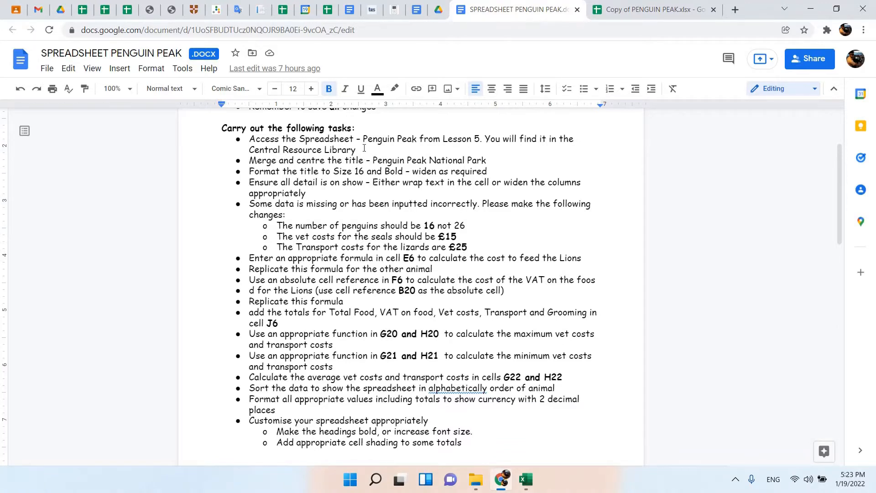
left_click_drag(364, 148, 250, 136)
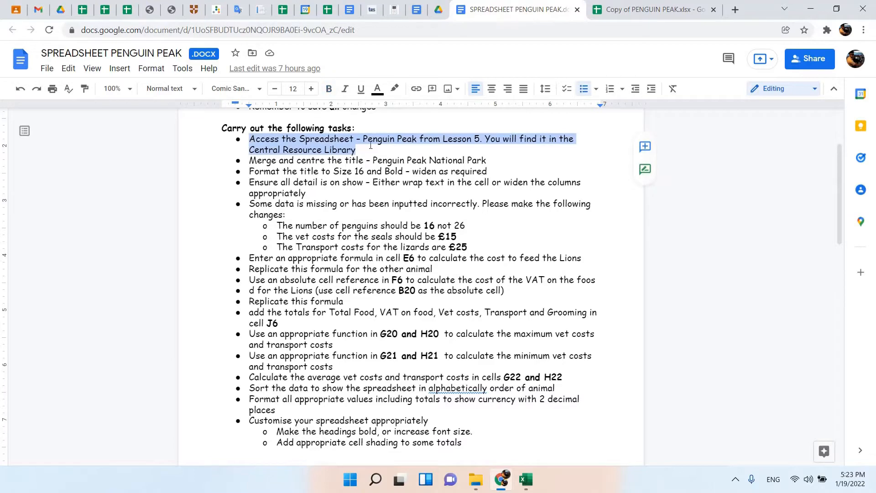
left_click(387, 160)
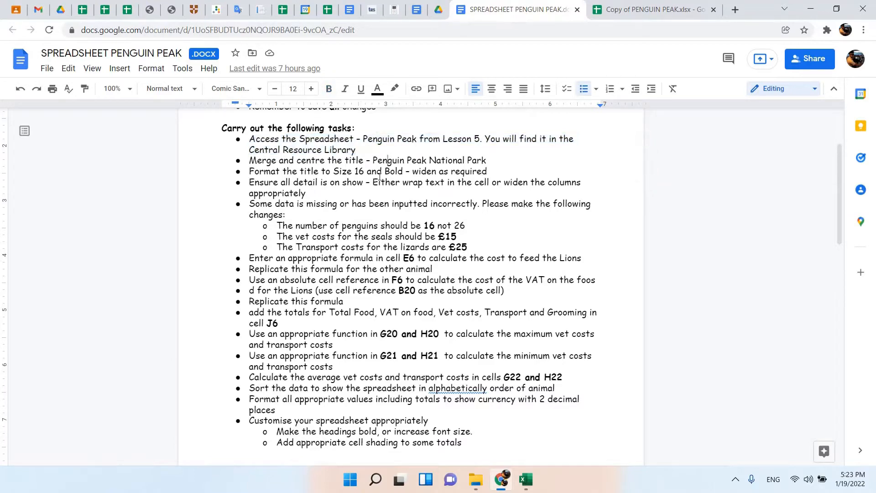
left_click(525, 479)
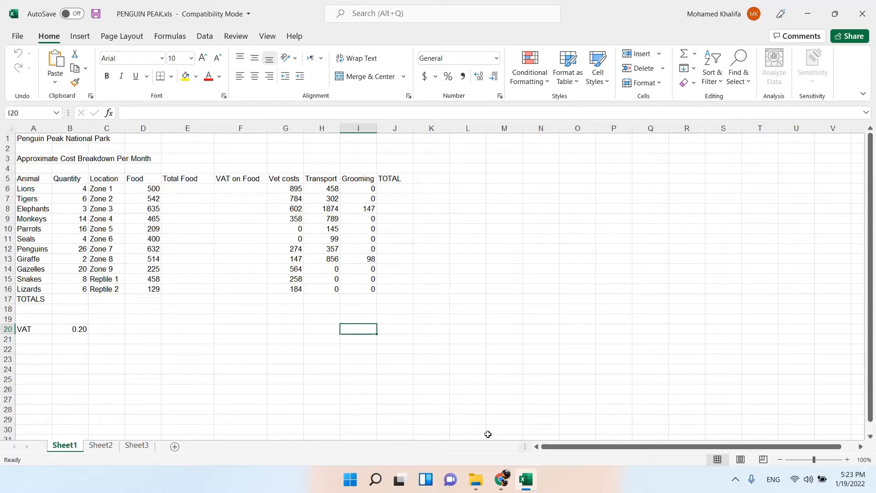
left_click(506, 487)
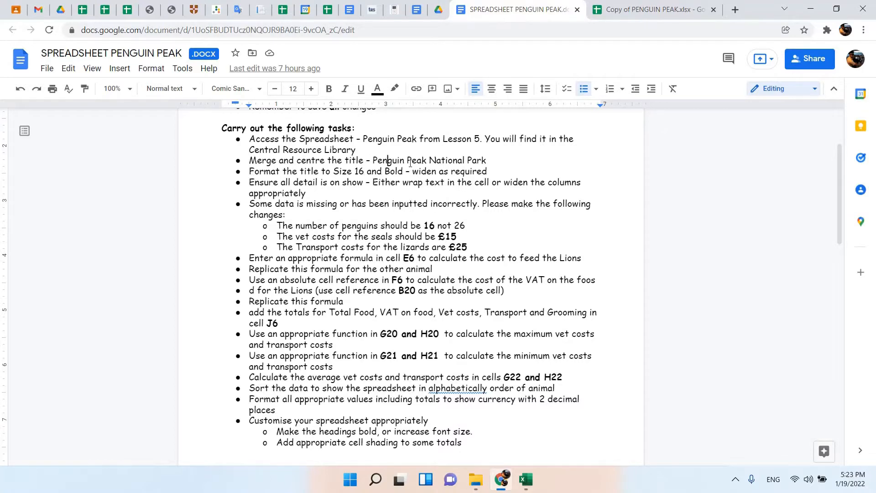
left_click(521, 479)
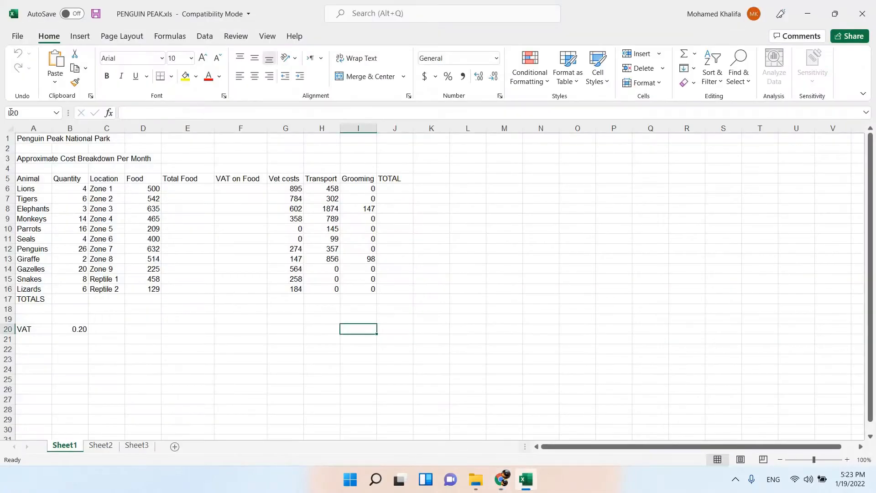
left_click_drag(30, 140, 394, 138)
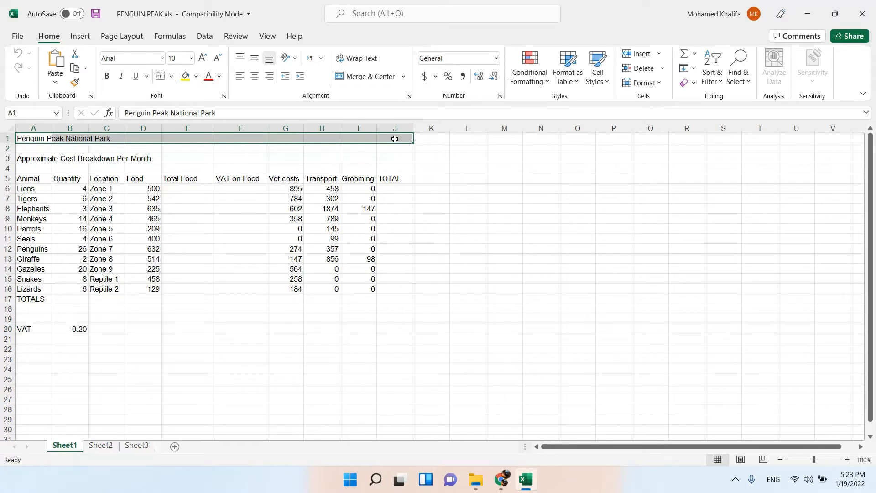
left_click(373, 78)
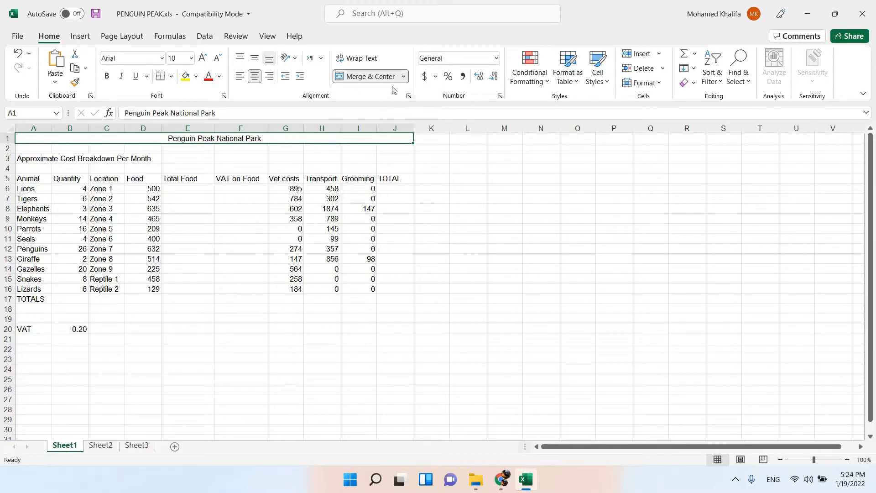
Consult the task document for the title formatting, and set the merged title in Excel to size 16 and bold.
left_click(501, 479)
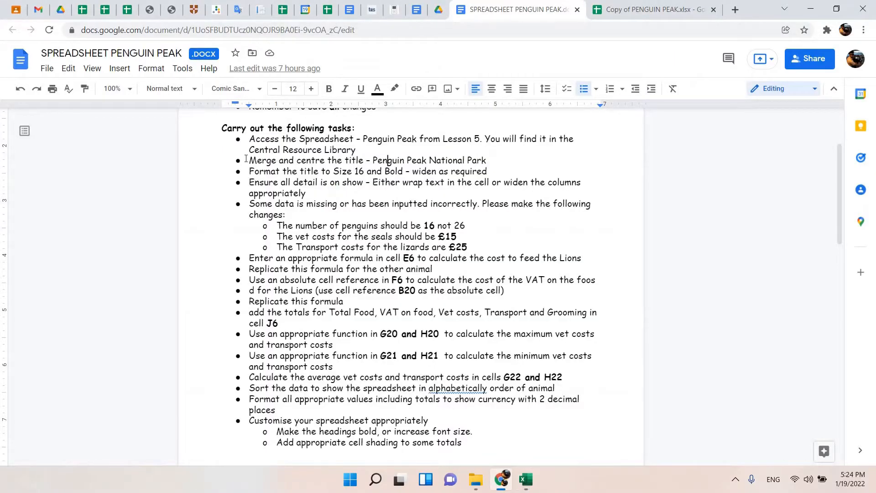
left_click_drag(249, 160, 485, 172)
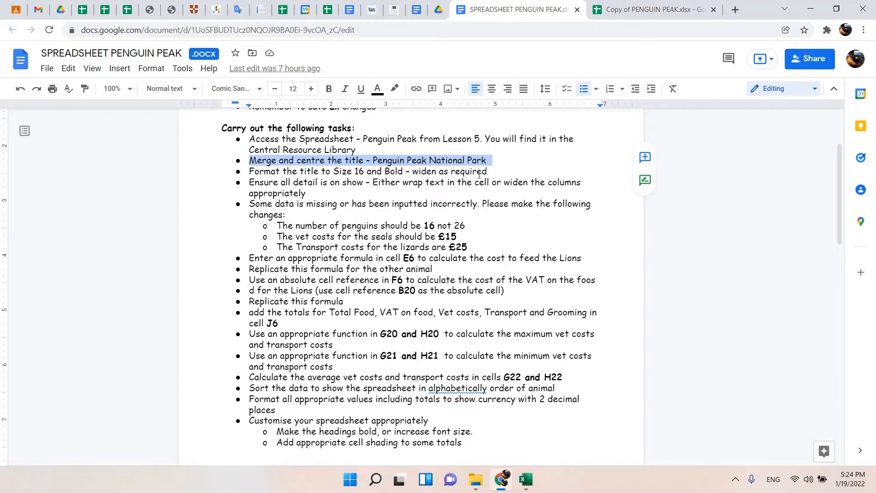
left_click_drag(498, 168, 247, 171)
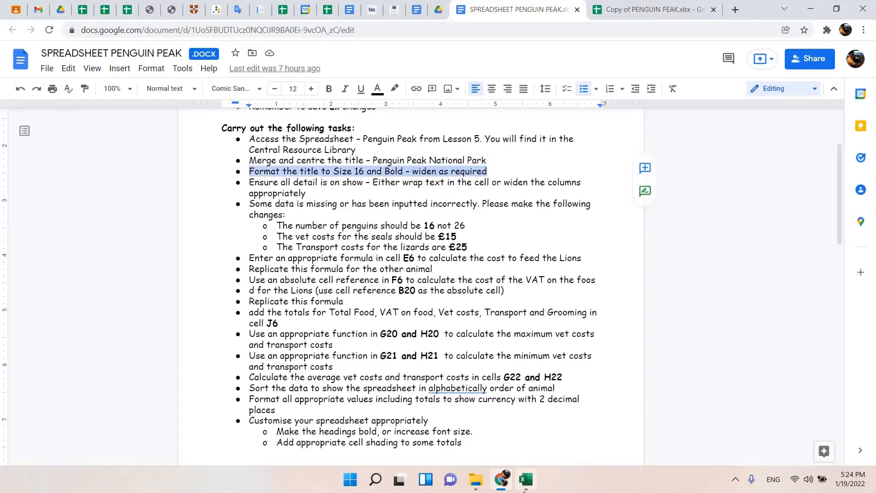
left_click(526, 481)
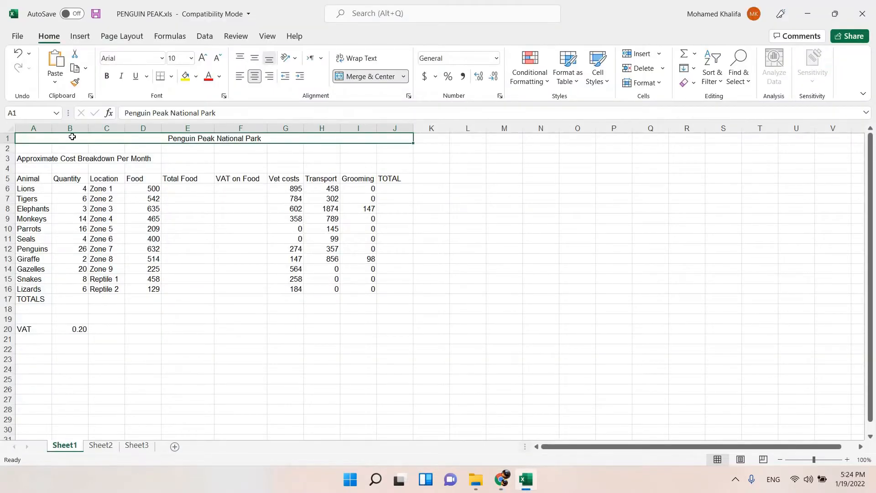
left_click(191, 59)
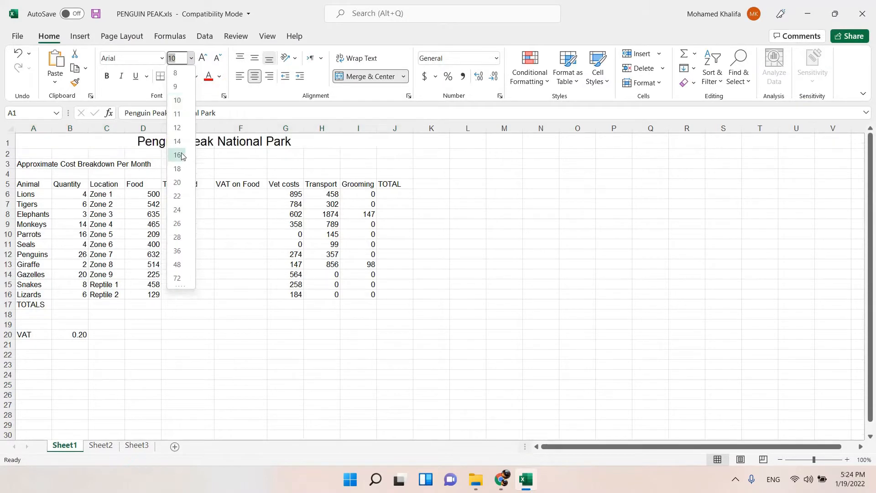
left_click(187, 161)
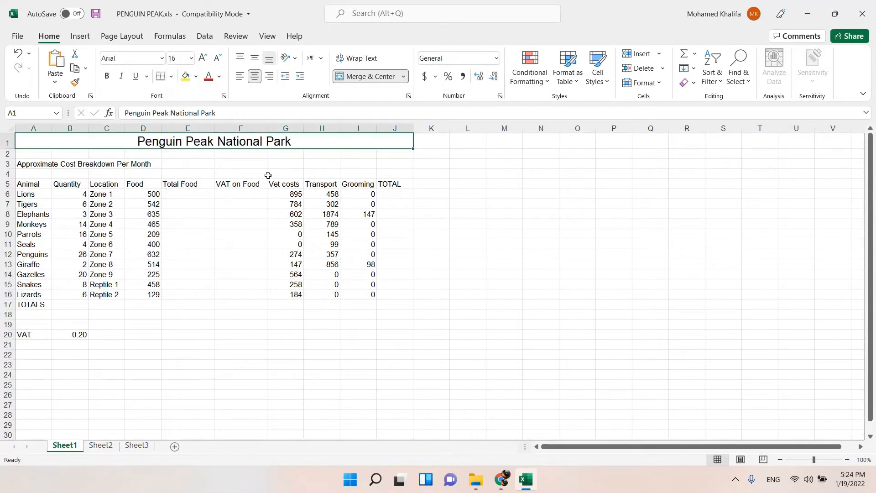
left_click(107, 75)
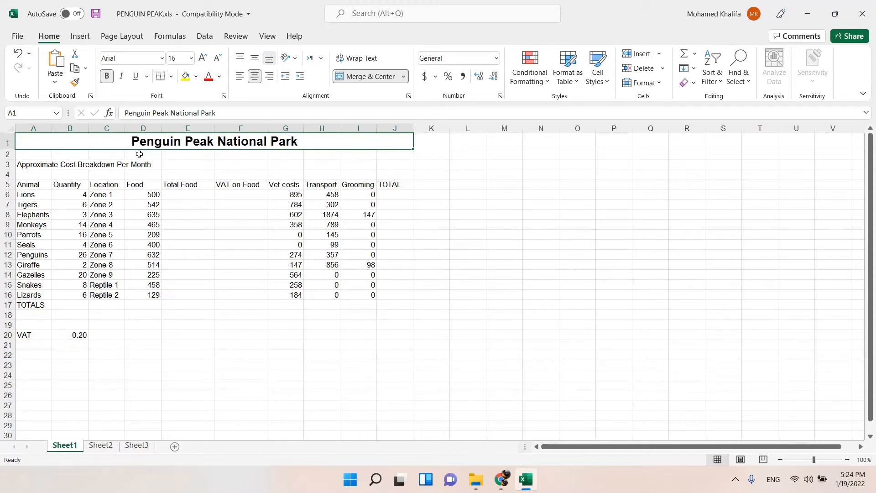
Auto-fit the widths of columns A to C and E to J in the Excel sheet to their contents.
left_click(501, 479)
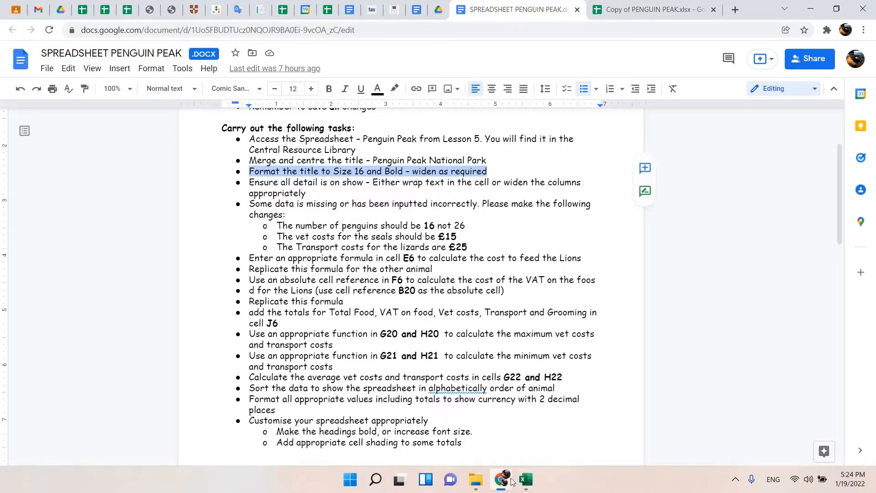
left_click(526, 479)
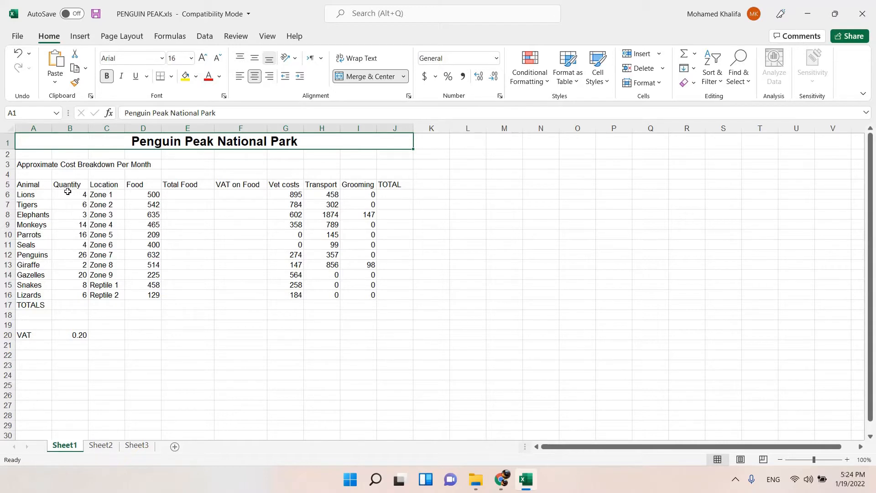
double_click(54, 127)
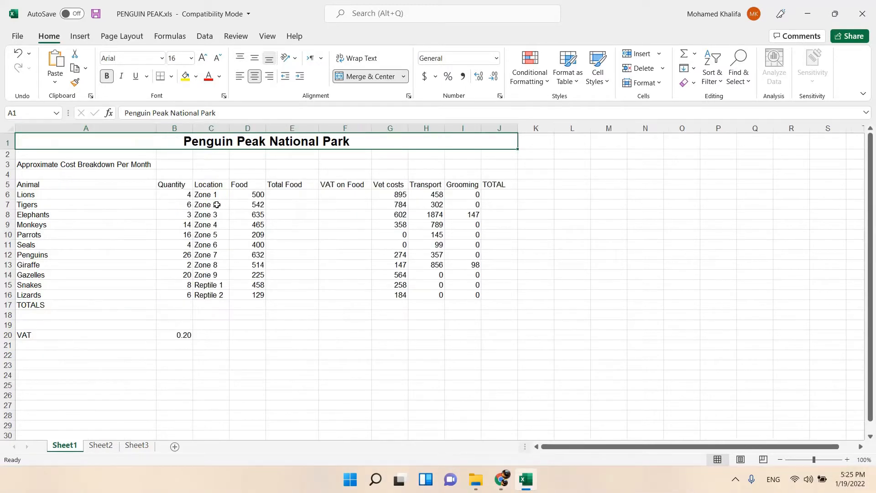
double_click(192, 127)
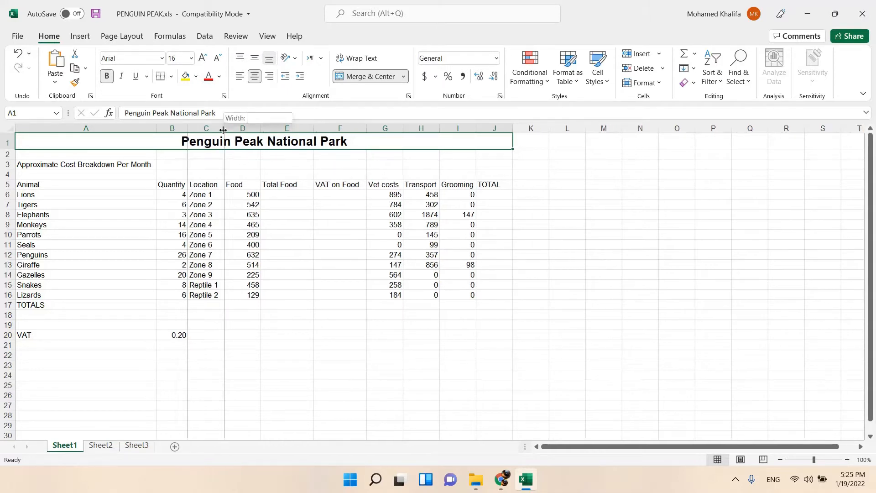
double_click(257, 129)
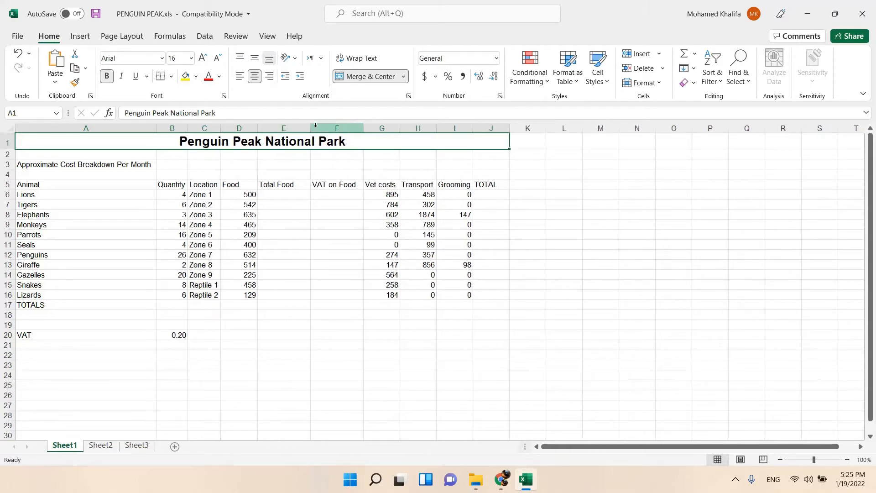
double_click(310, 128)
double_click(348, 128)
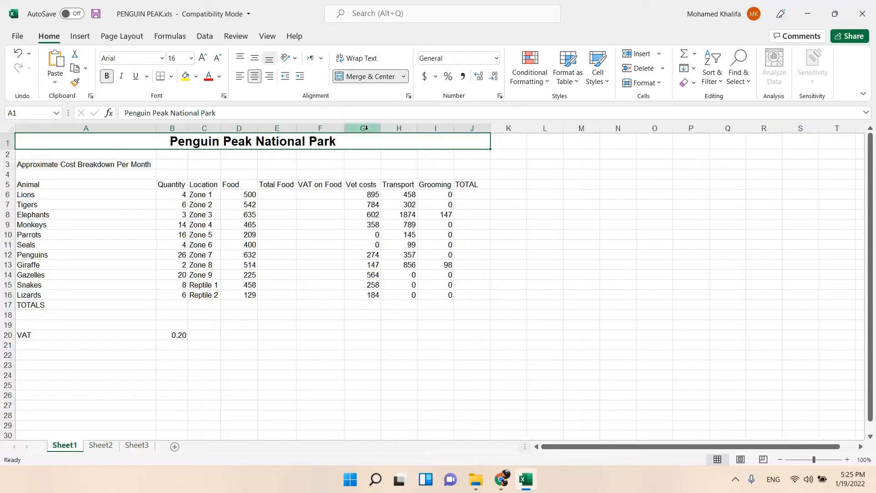
double_click(380, 128)
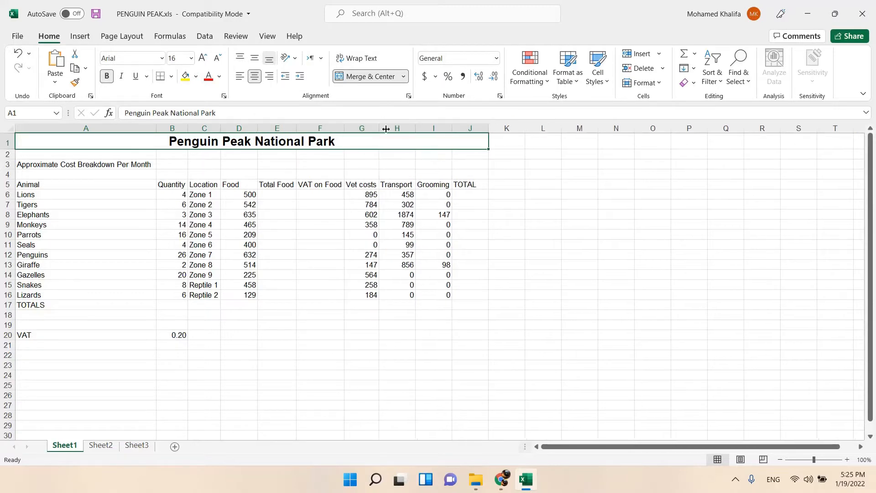
double_click(417, 128)
double_click(451, 128)
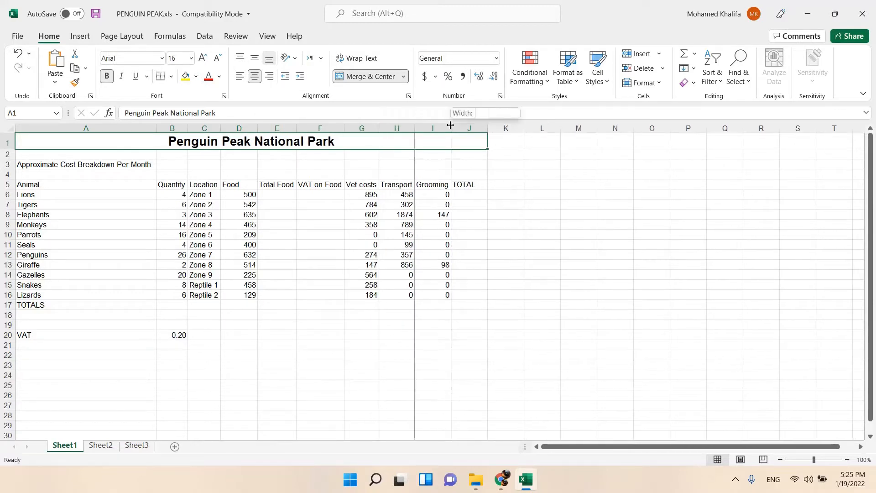
double_click(488, 128)
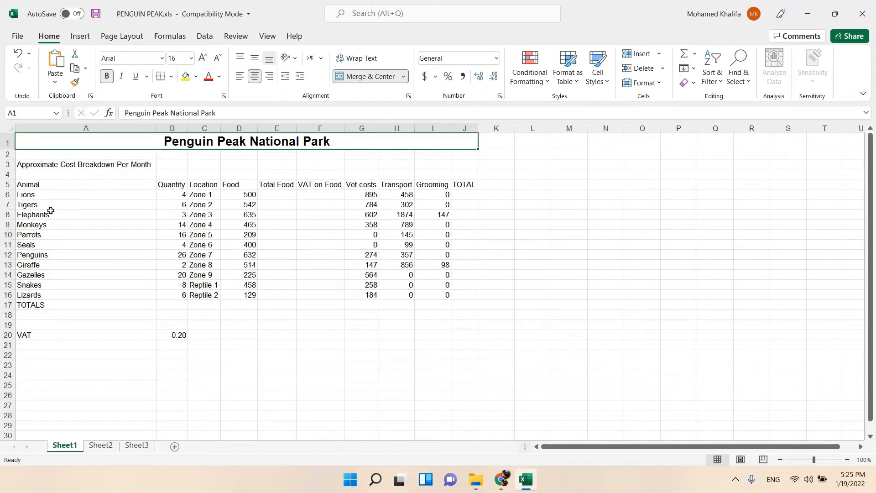
Try wrapping the A3 subtitle in a narrowed column A, and restore the column's fitted width.
left_click_drag(156, 129, 81, 130)
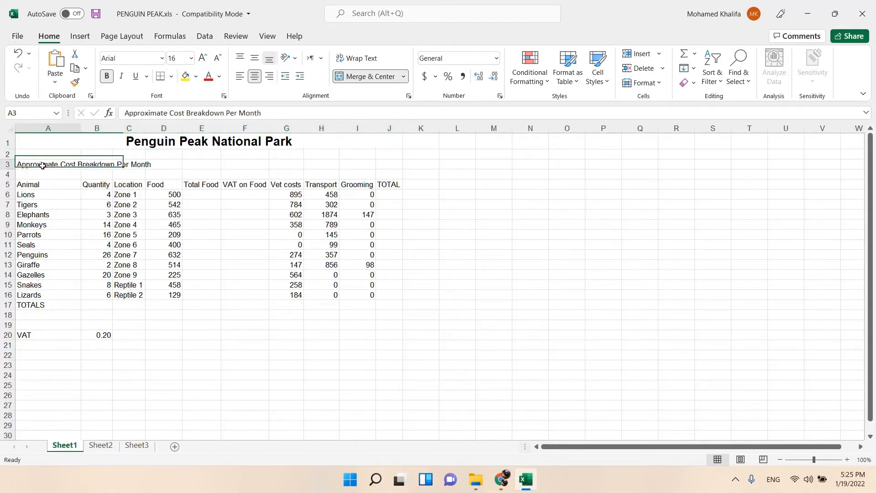
left_click(50, 165)
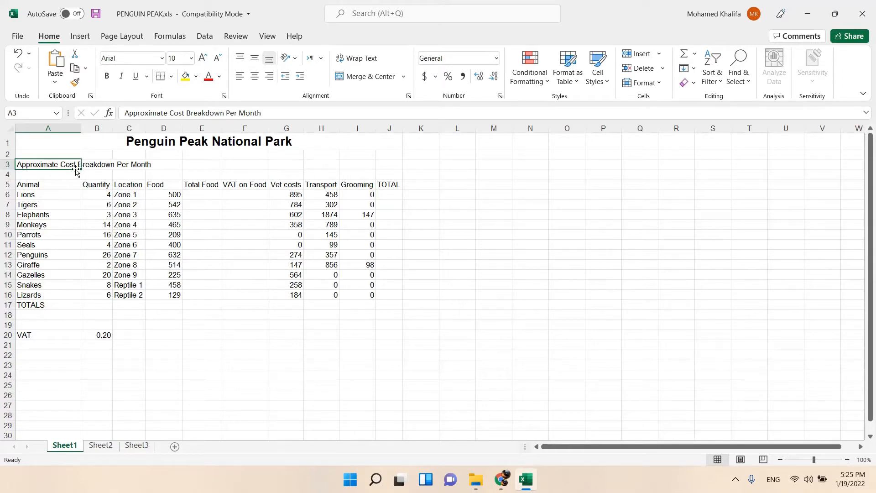
left_click(365, 63)
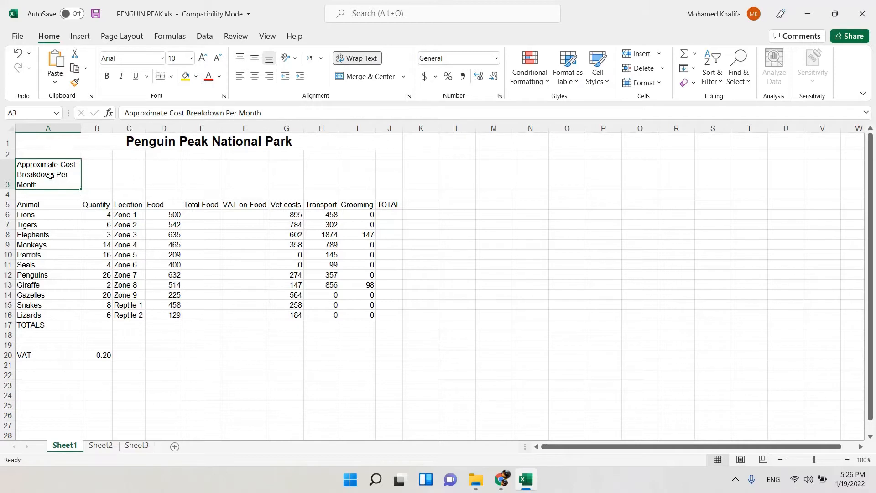
left_click(362, 58)
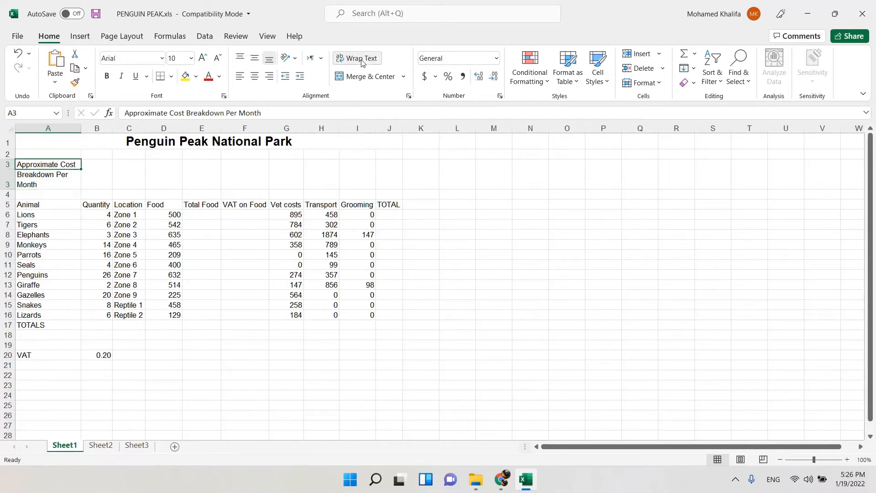
left_click_drag(81, 128, 81, 127)
double_click(81, 127)
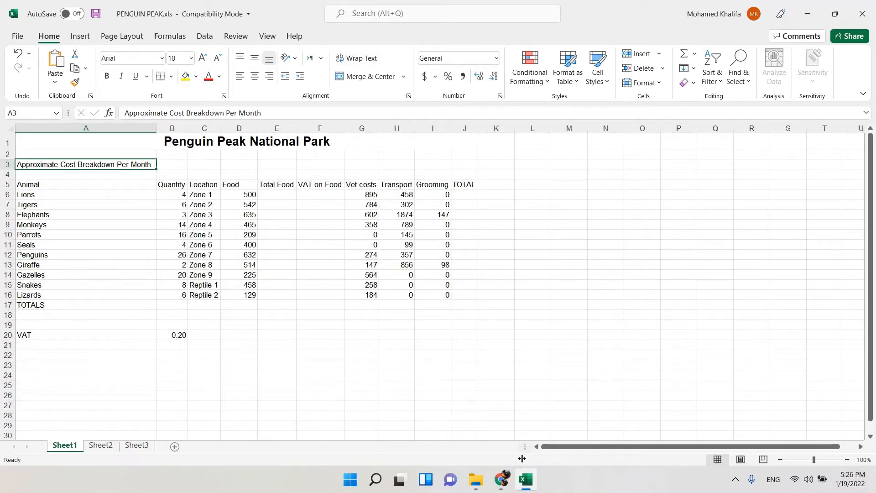
Check the data corrections in the task document and set the penguins' quantity in cell B12 of the Excel sheet to 16.
left_click(495, 486)
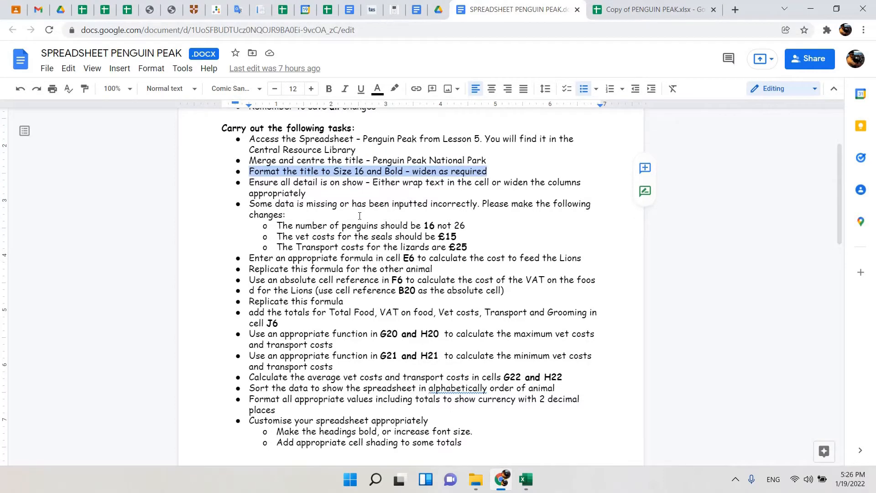
left_click_drag(250, 183, 325, 194)
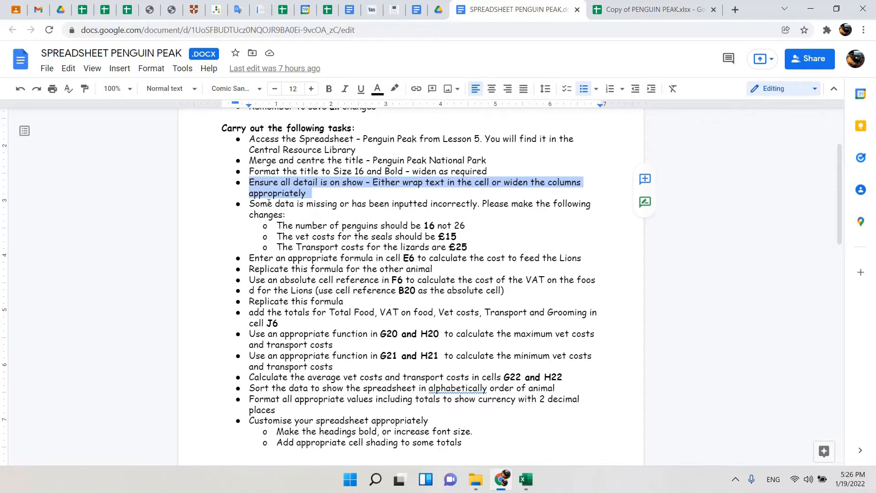
scroll(268, 202, "down", 2)
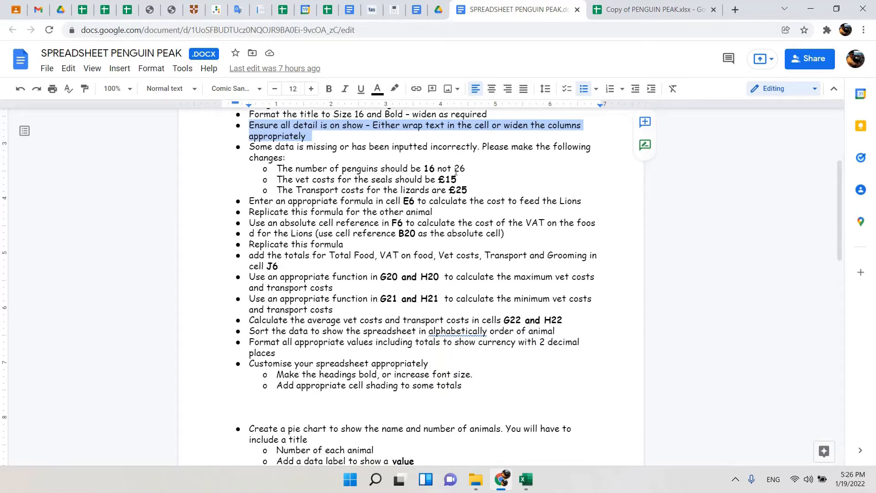
left_click(525, 478)
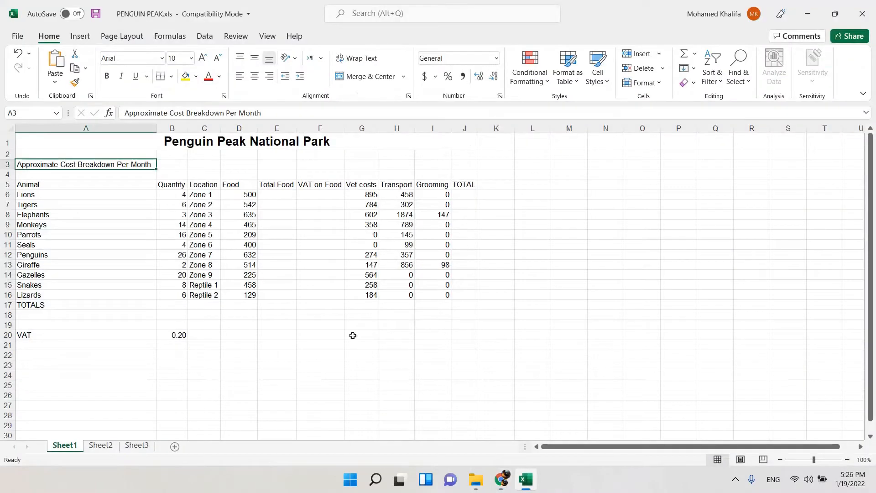
left_click(178, 254)
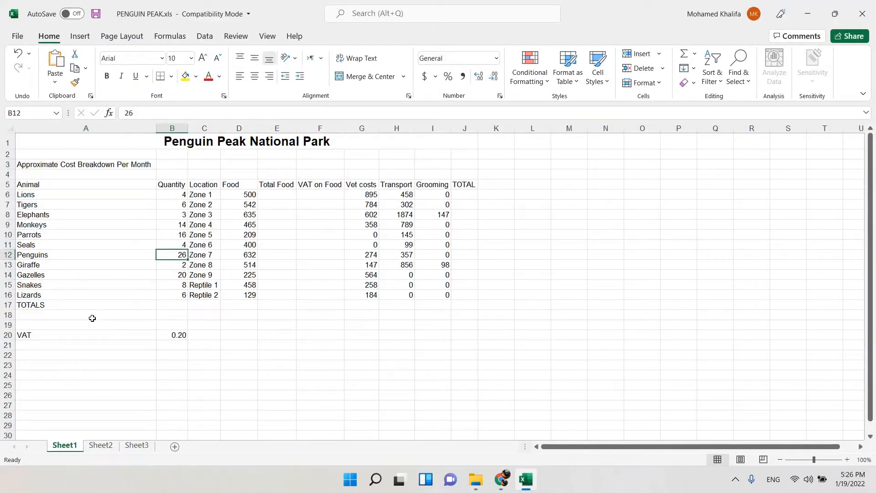
type("16")
key("Return")
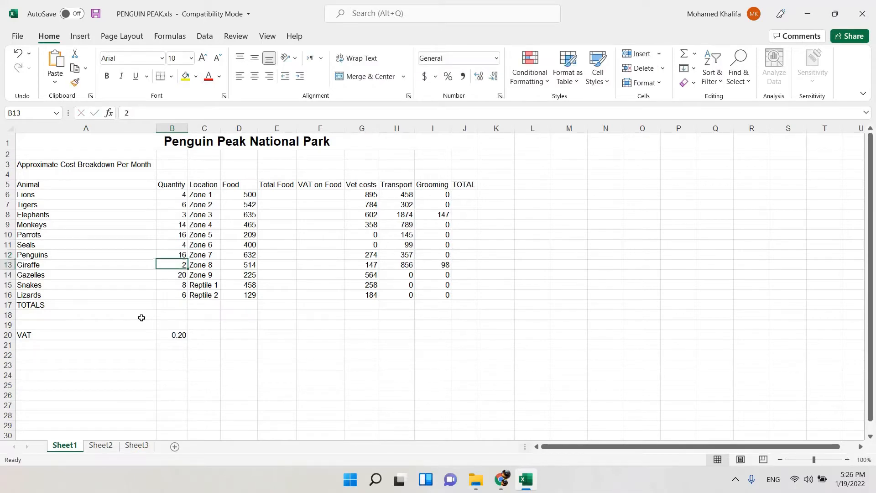
Check the seals correction in the task document and set the seals' vet costs in cell G11 of the Excel sheet to 15.
left_click(175, 252)
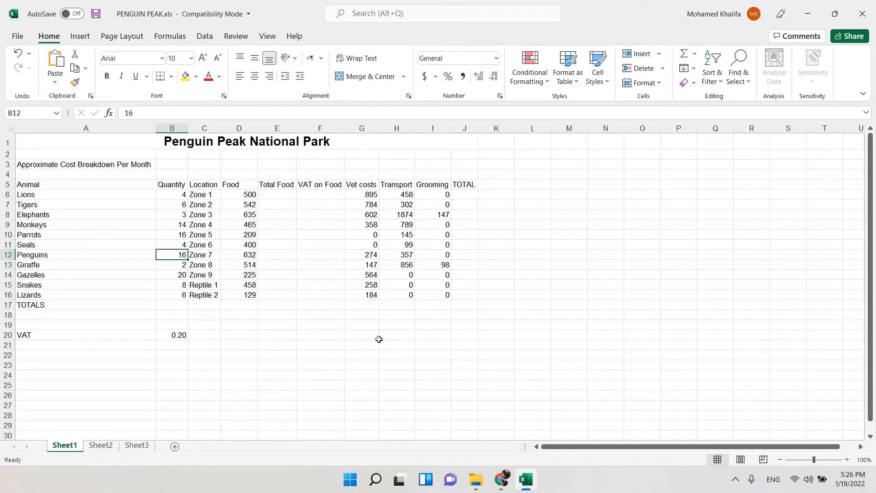
left_click(503, 487)
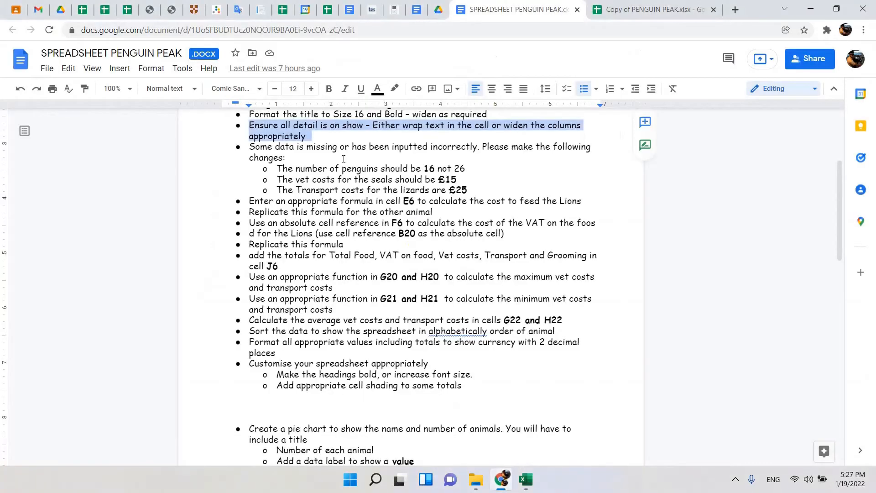
left_click_drag(287, 182, 463, 183)
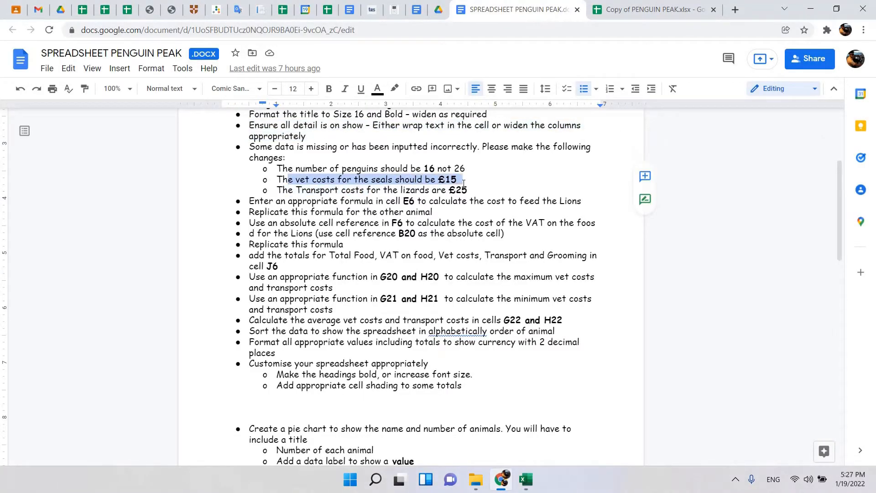
left_click(526, 479)
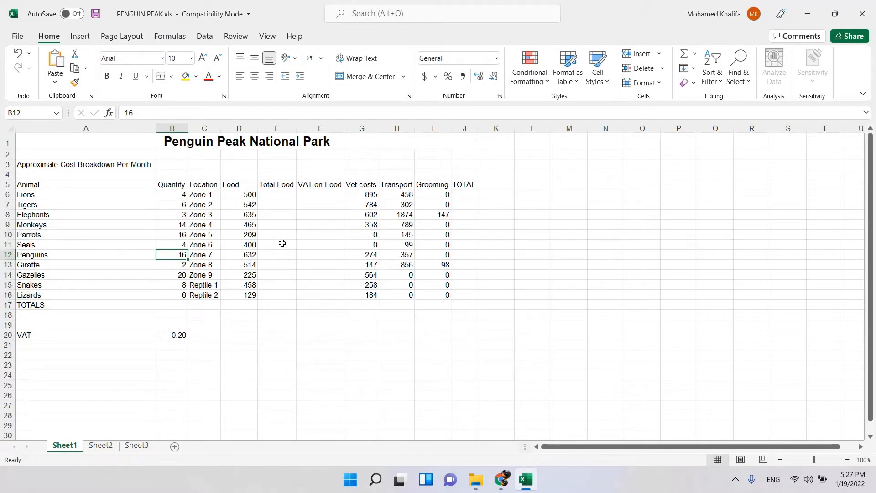
left_click(370, 248)
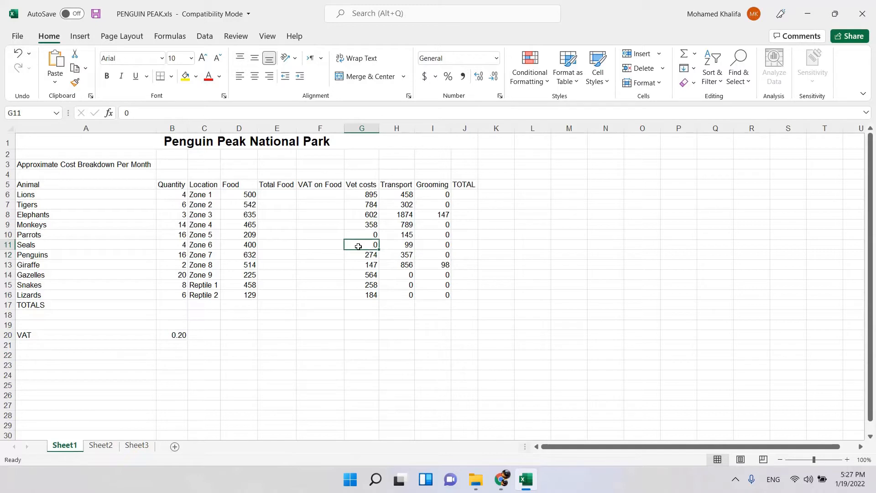
type("25")
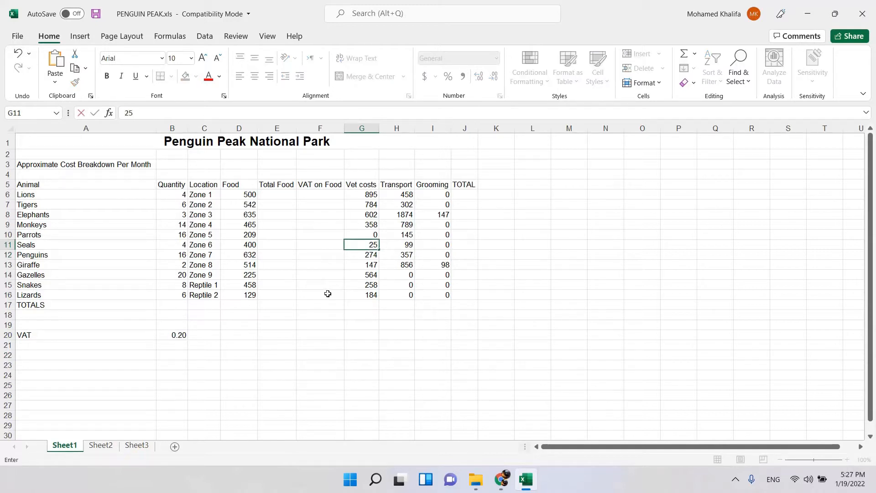
key("BackSpace")
key("BackSpace")
type("15")
left_click(334, 246)
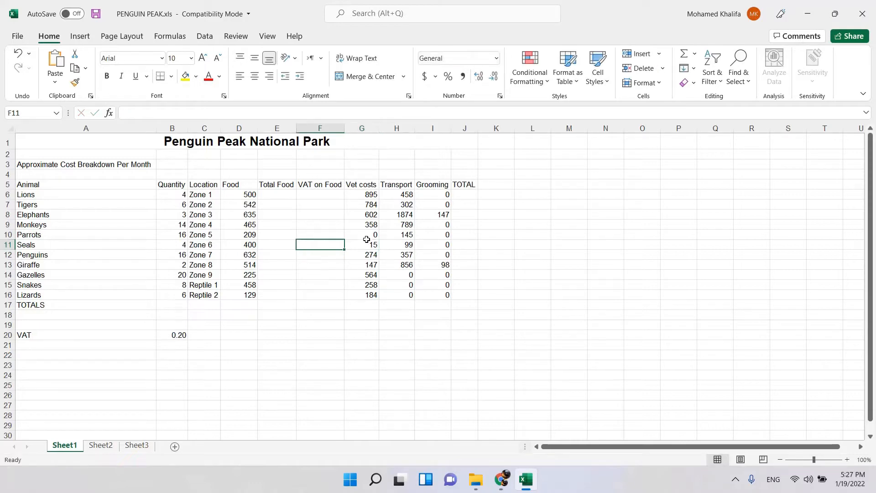
Consult the task document for the lizards correction, and set the lizards' transport costs in cell H16 of the Excel sheet to 25.
left_click(501, 478)
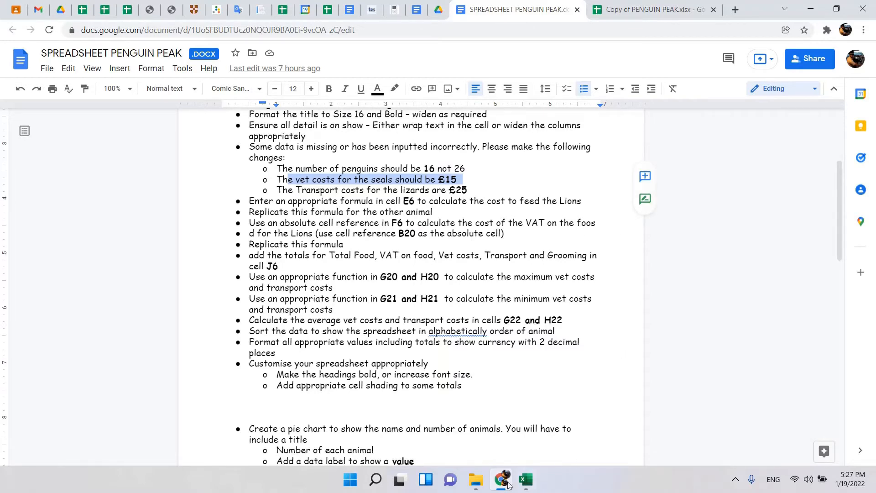
left_click(526, 479)
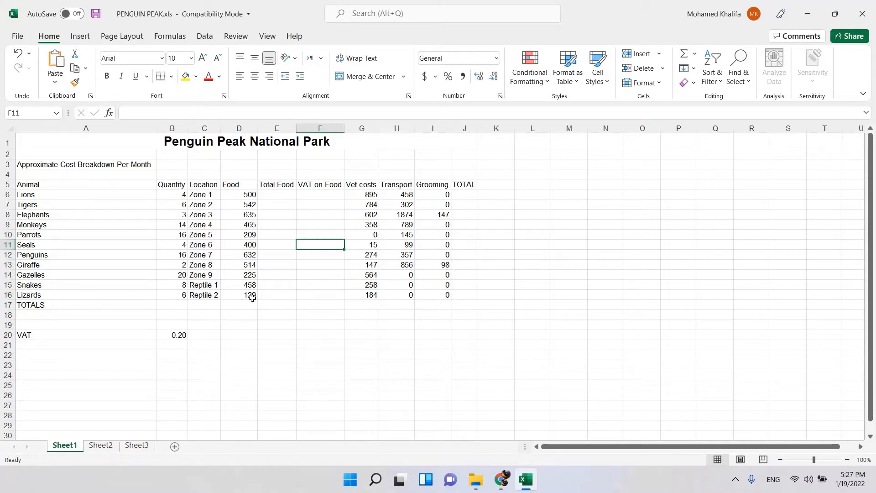
left_click(407, 295)
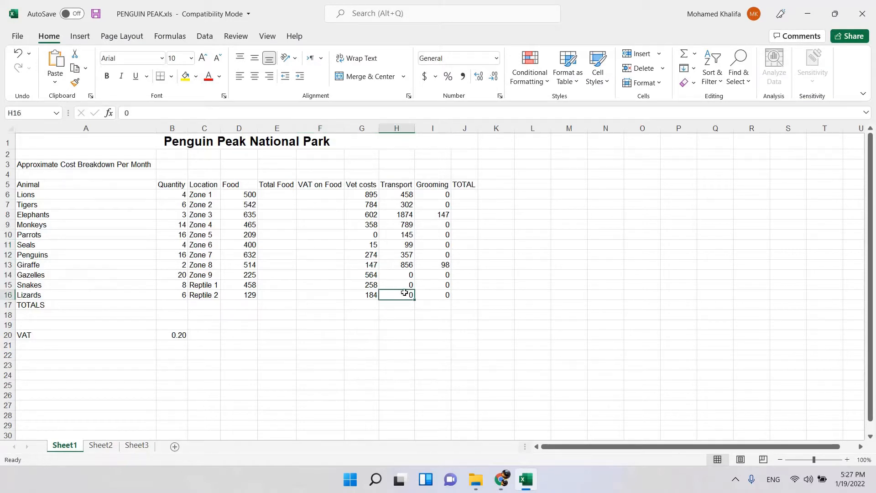
type("25")
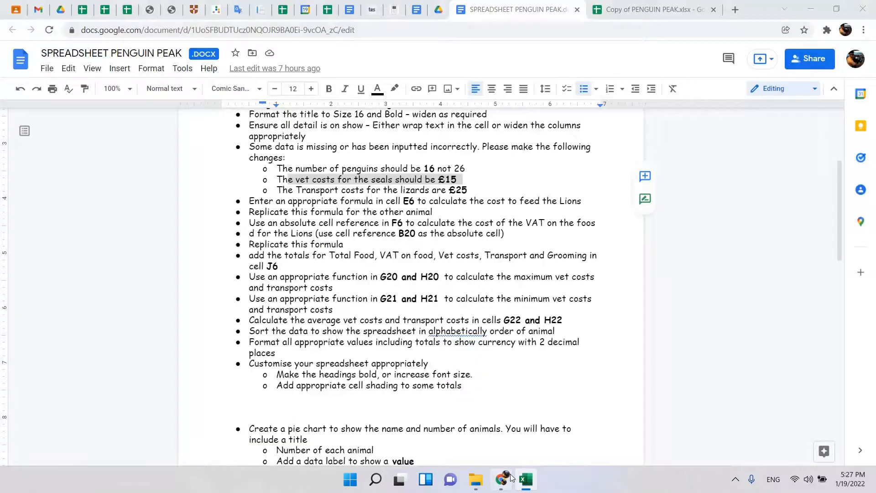
left_click(507, 478)
left_click(526, 480)
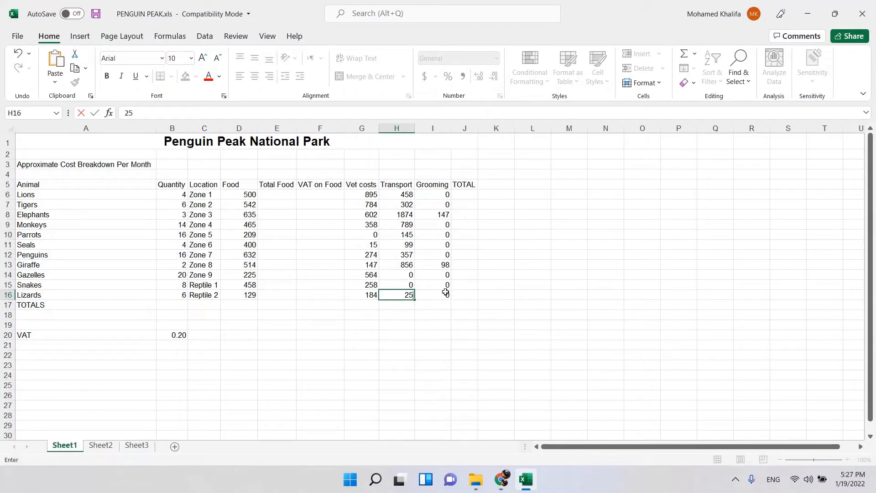
left_click(504, 291)
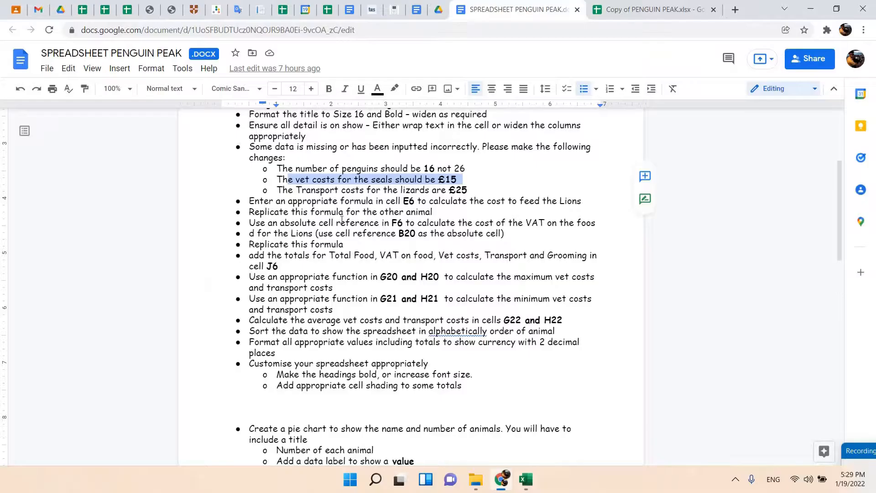
Review the total food formula instruction in the task document, and select the lions' Total Food cell E6 in Excel.
left_click_drag(308, 192, 390, 192)
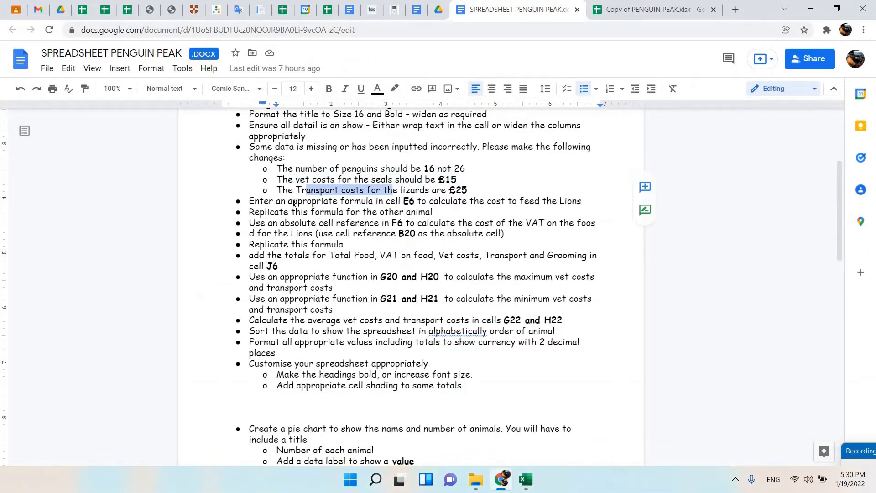
scroll(295, 202, "down", 1)
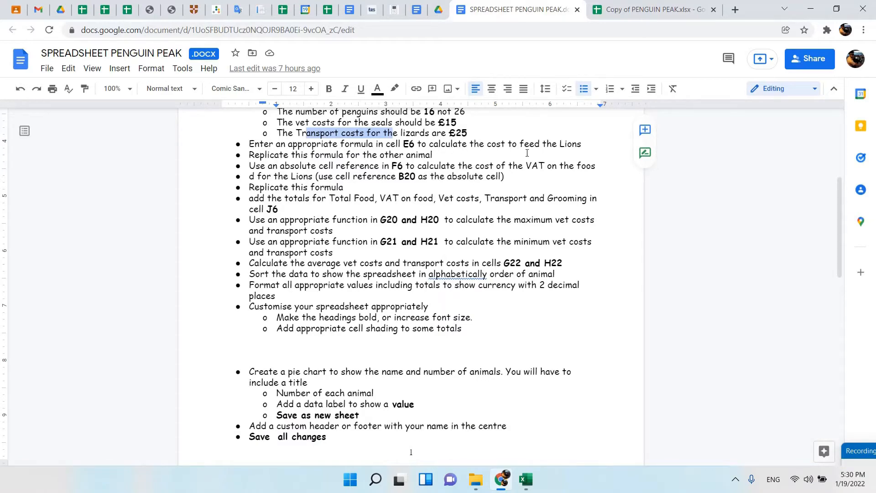
left_click(528, 489)
left_click(280, 195)
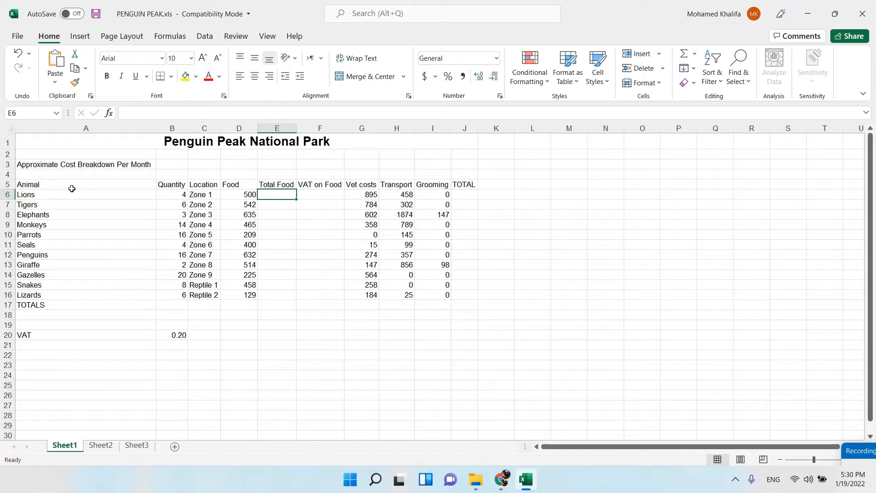
Try the formula =B6*D6 in cell E6 and clear the cell again.
type("=")
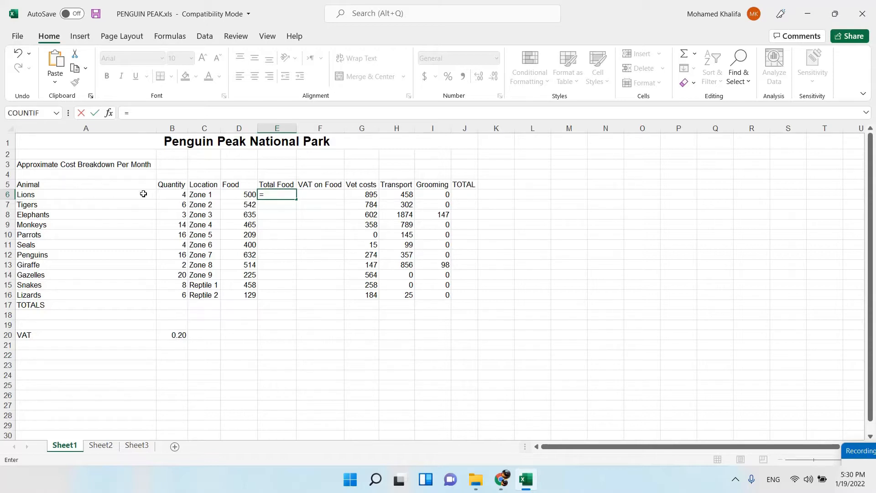
left_click(181, 194)
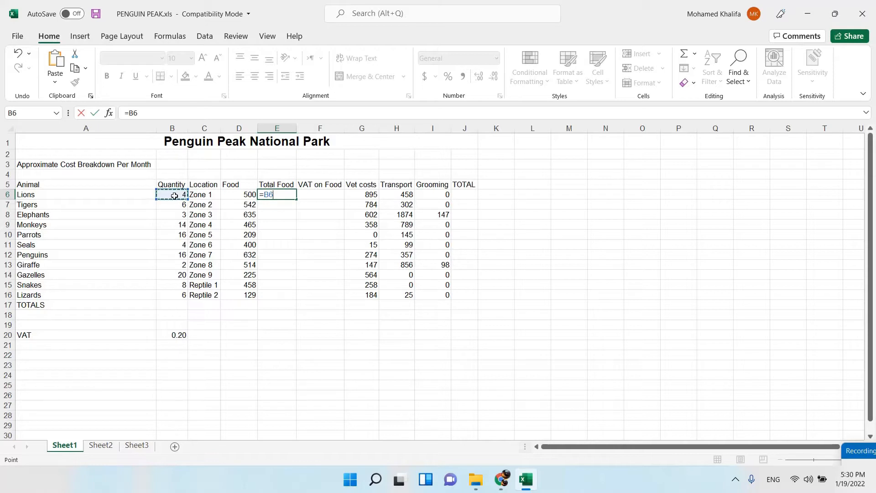
type("*")
left_click(235, 196)
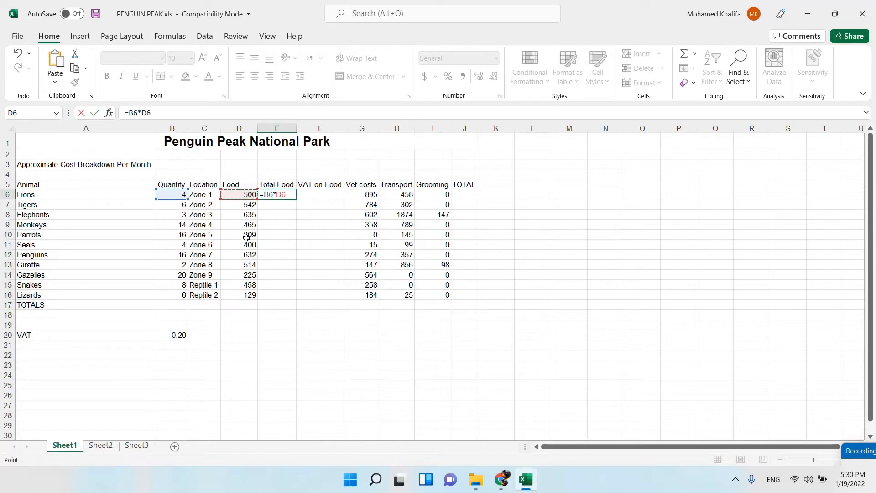
key("Return")
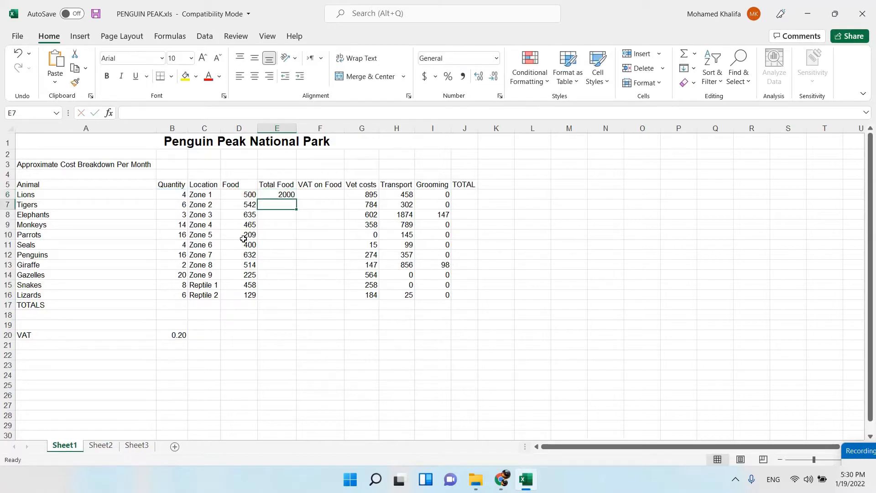
left_click(283, 196)
key("Delete")
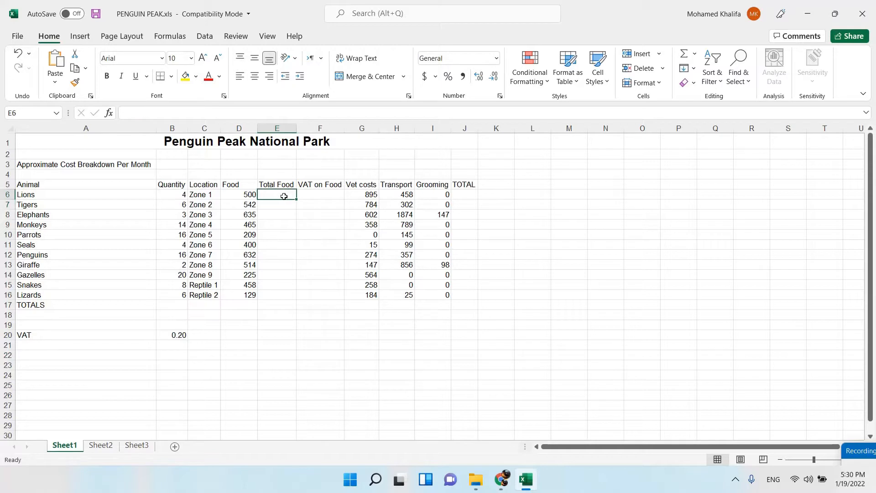
Calculate the lions' total food cost in cell E6 with the formula =B6*D6.
type("=")
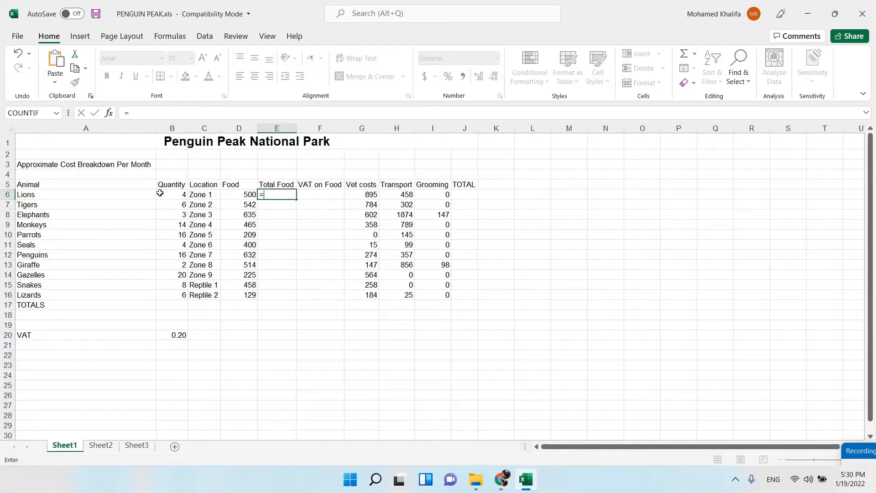
left_click(175, 194)
type("*")
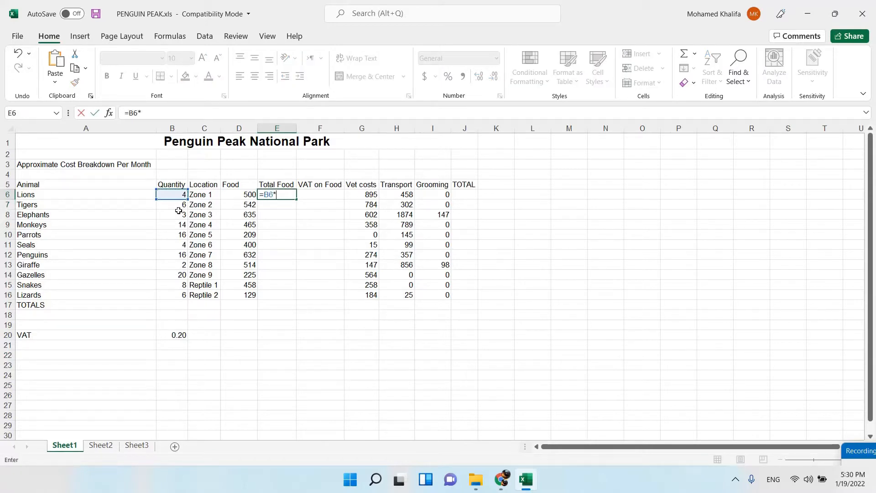
left_click(237, 196)
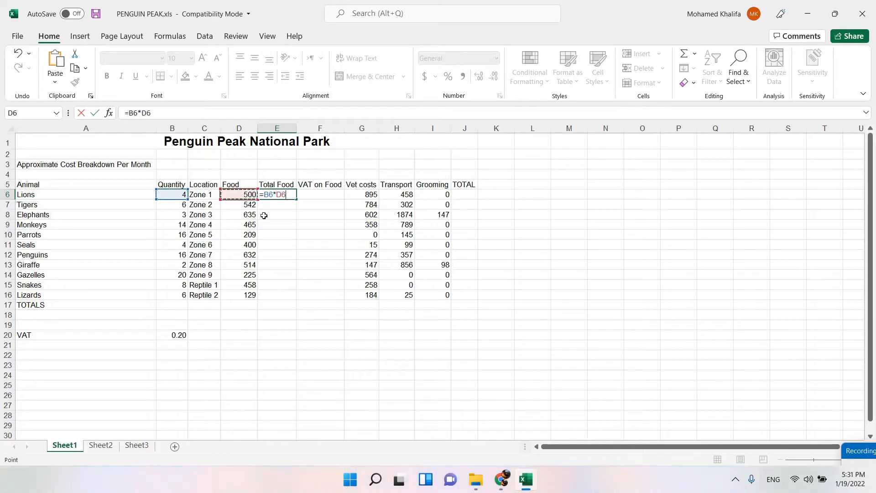
key("Return")
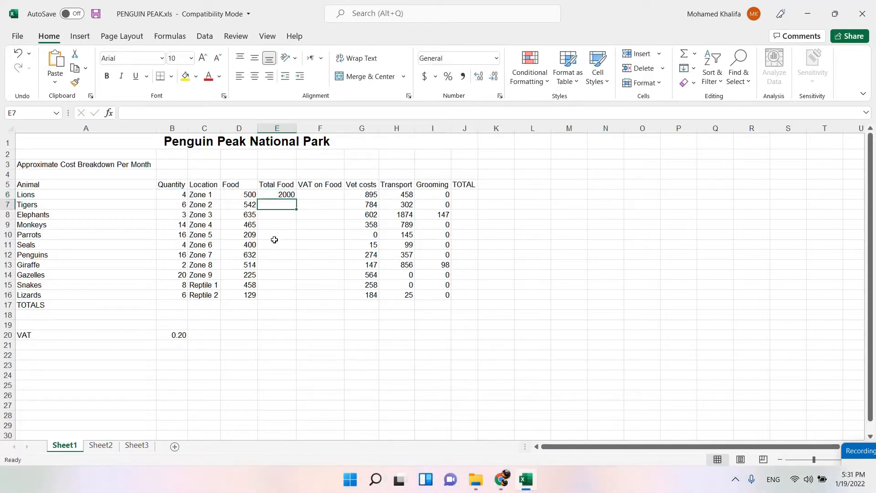
left_click(286, 196)
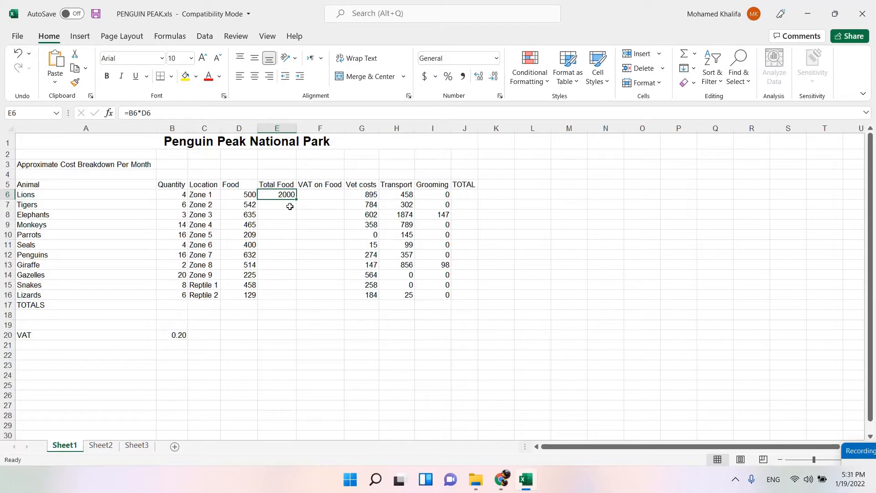
Copy the Total Food formula from cell E6 down to E16 for all the other animals.
left_click(305, 252)
scroll(310, 253, "up", 4, "ctrl")
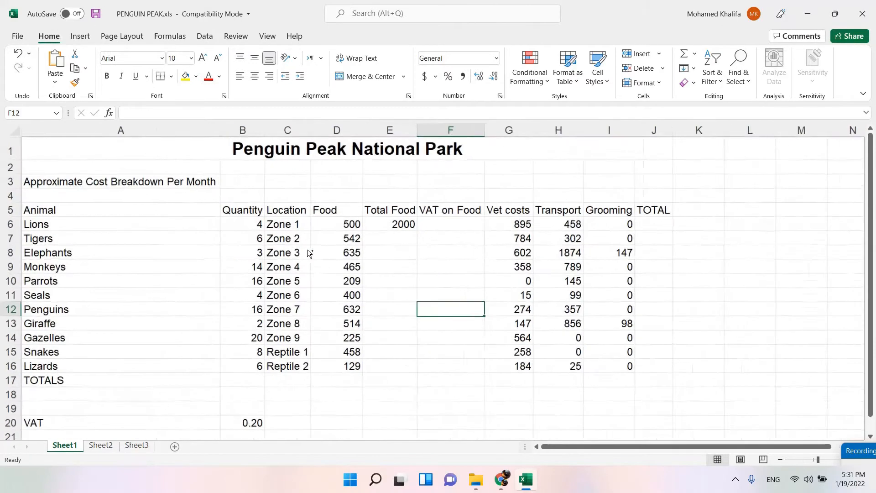
scroll(308, 251, "down", 4, "ctrl")
left_click(324, 203)
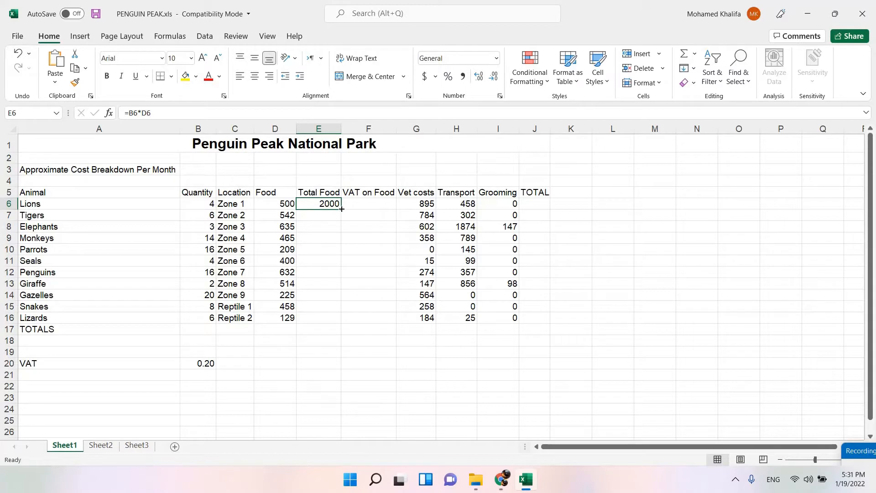
left_click_drag(341, 209, 335, 317)
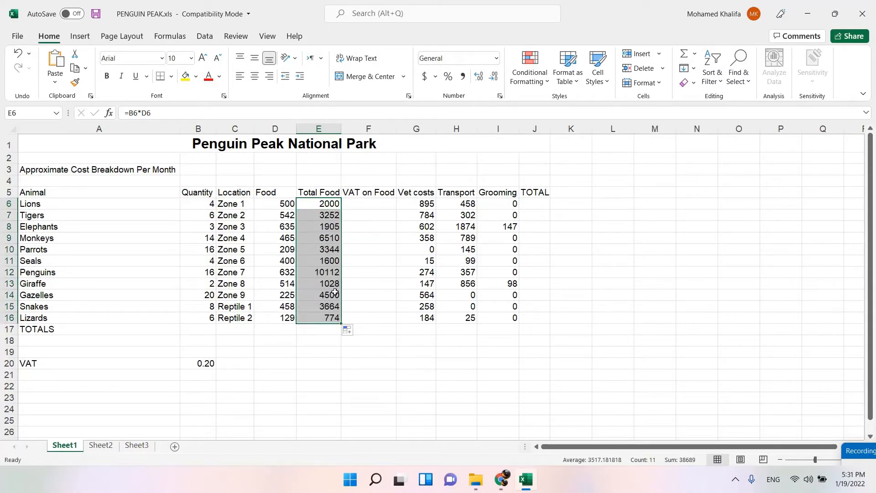
key("ctrl+z")
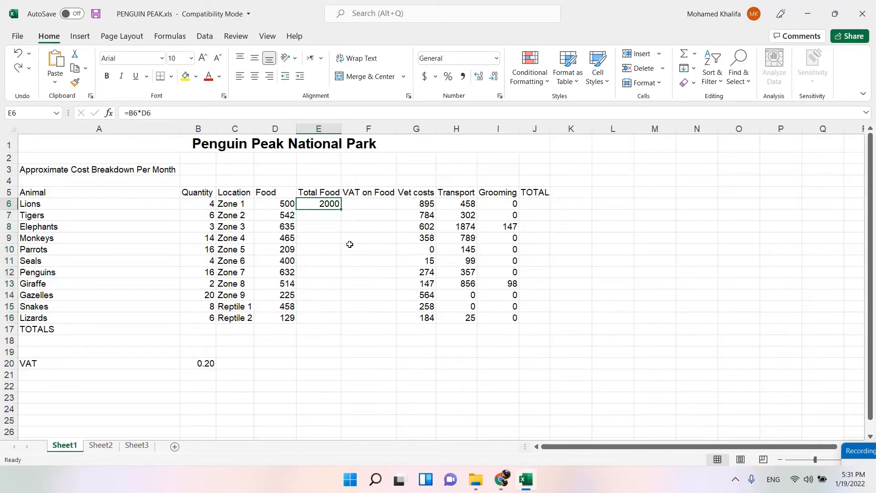
left_click_drag(341, 209, 341, 209)
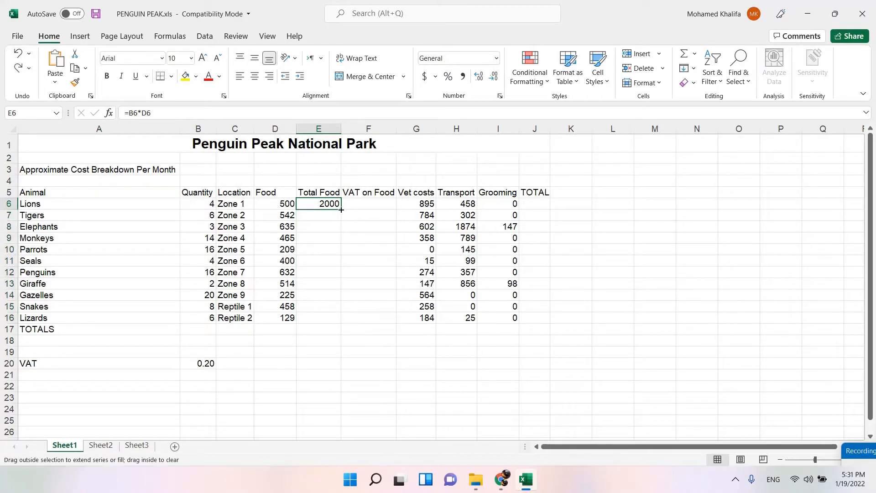
left_click_drag(345, 307, 346, 325)
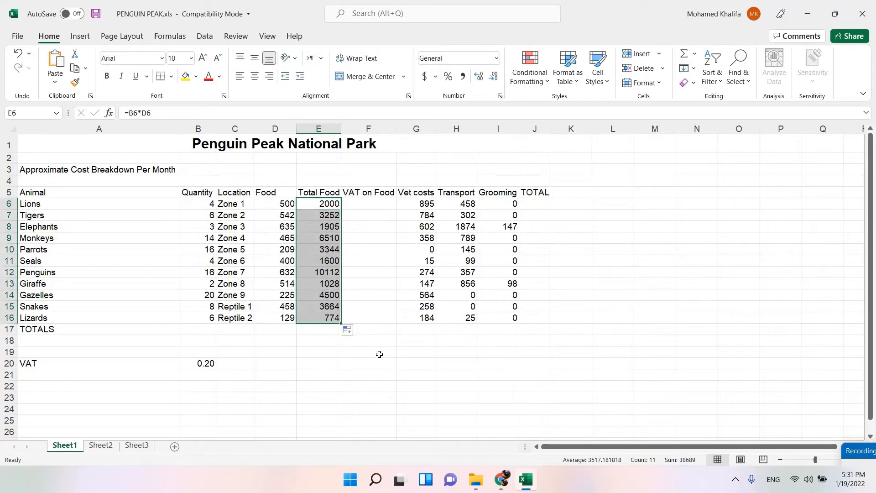
Review the instructions on the E6 formula and its replication for the other animals in the task document.
left_click(504, 484)
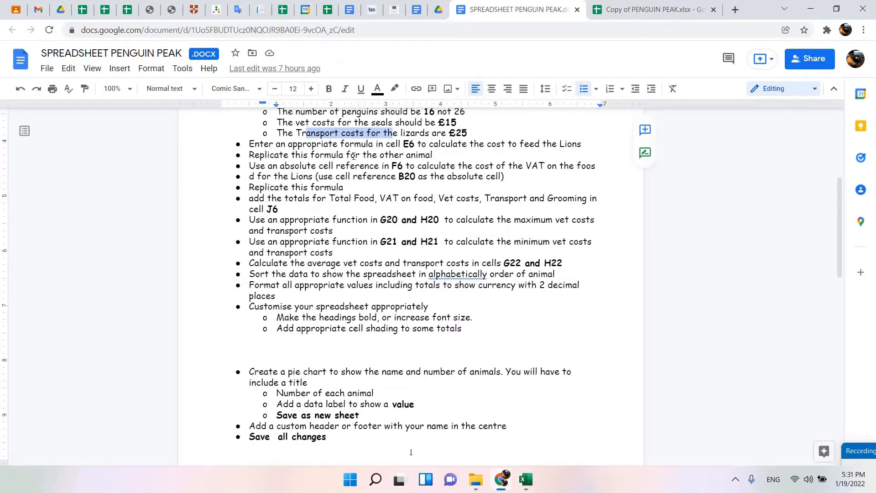
left_click_drag(270, 145, 568, 144)
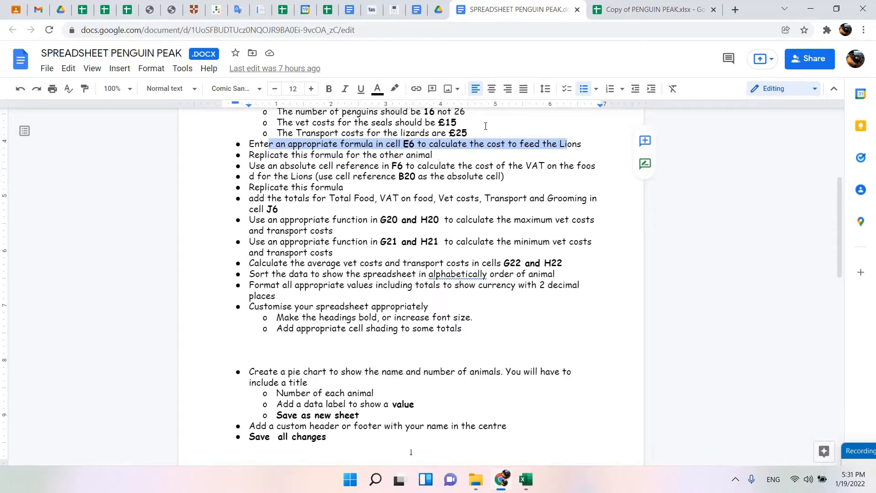
left_click_drag(254, 156, 440, 157)
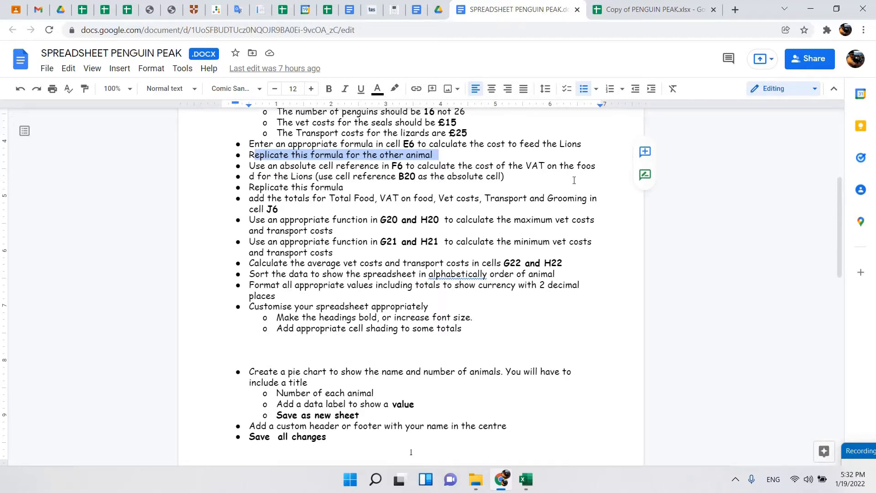
Switch from the task document to the Penguin Peak workbook in Excel and start a formula in cell F6.
left_click(552, 166)
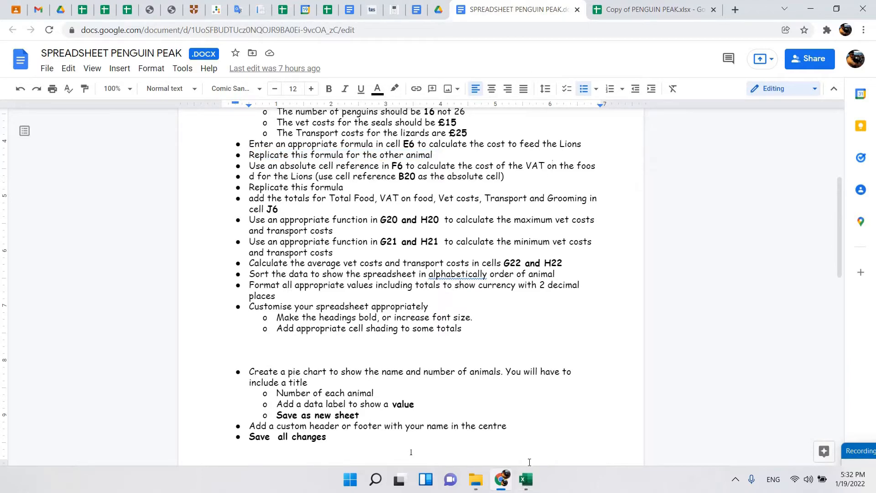
left_click(530, 482)
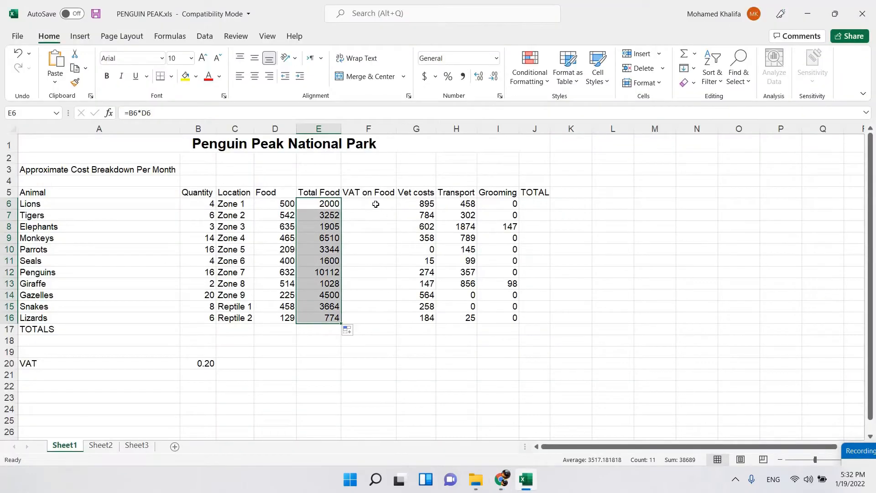
left_click(205, 363)
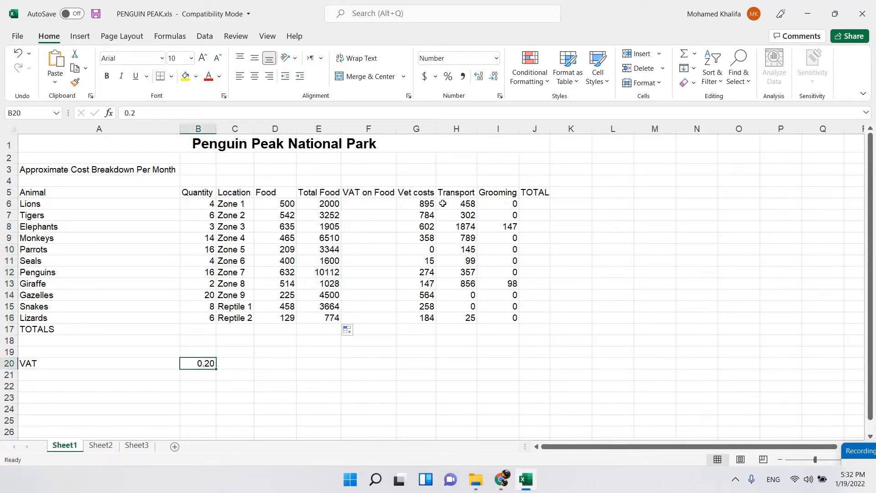
left_click(362, 205)
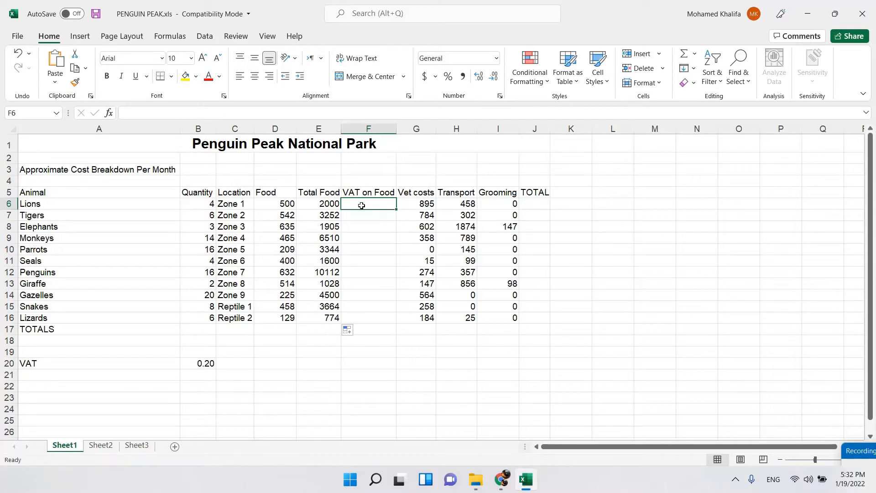
type("=")
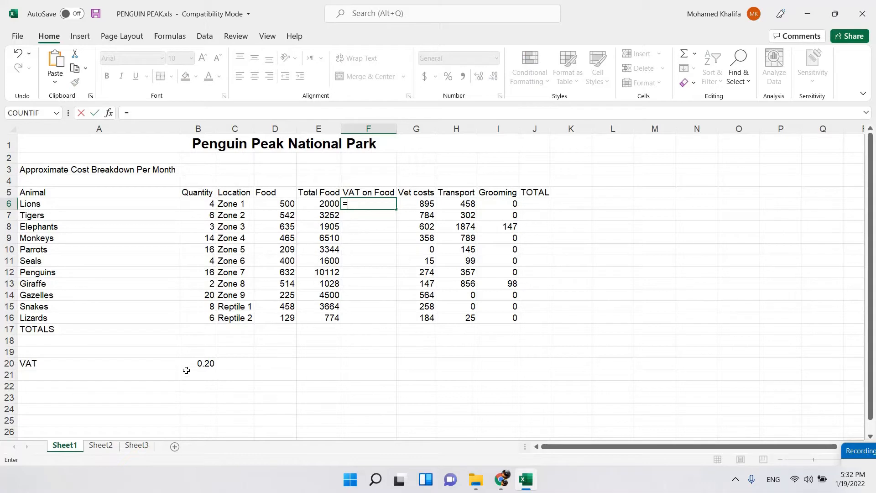
left_click(197, 361)
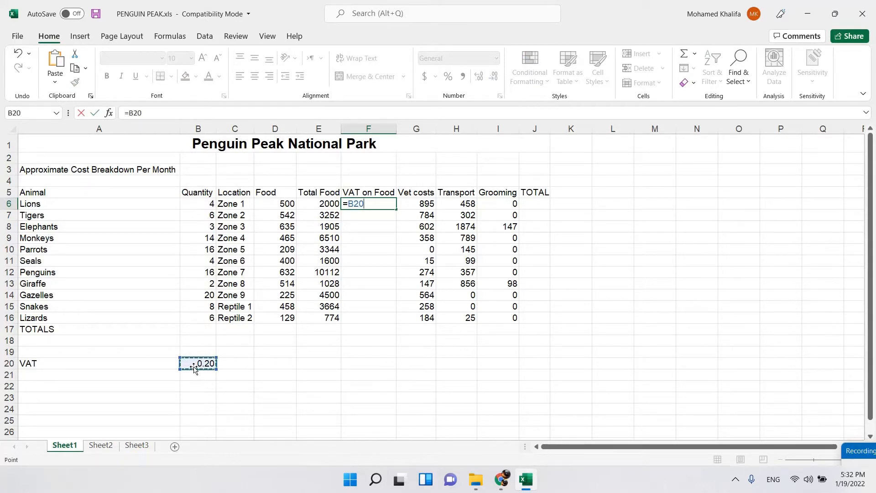
left_click(350, 203)
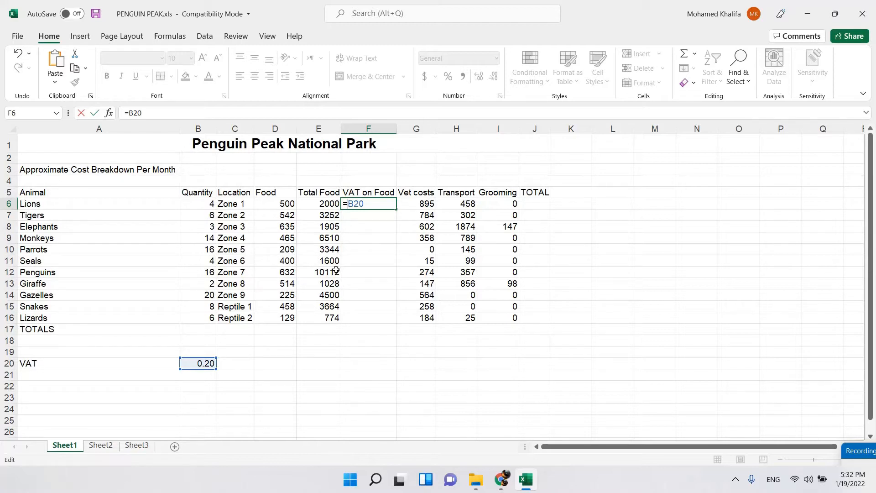
type("$")
key("Right")
type("$")
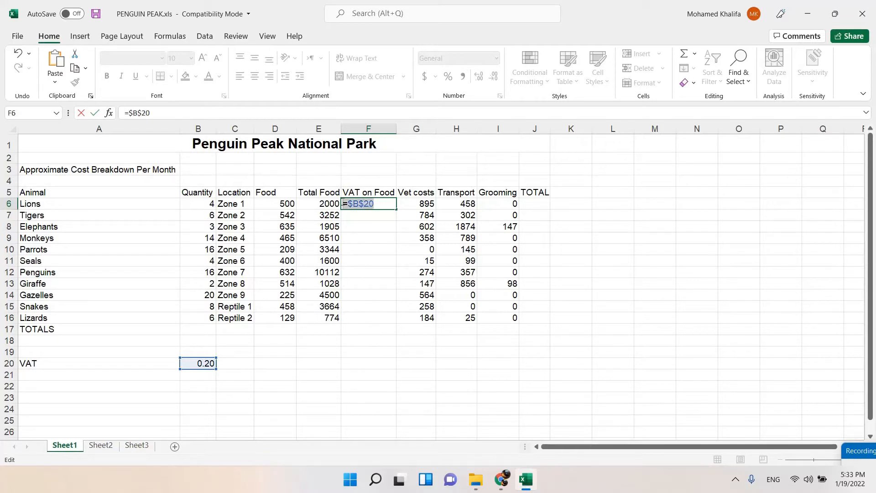
key("BackSpace")
key("BackSpace")
key("BackSpace")
key("BackSpace")
key("BackSpace")
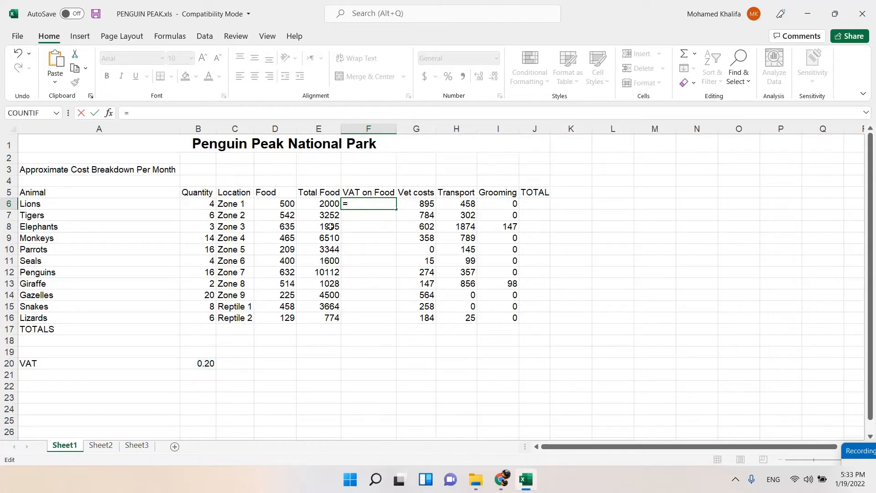
Calculate the lions' VAT on food in cell F6 with the formula =$B$20*E6 and copy it down to F16.
left_click(203, 365)
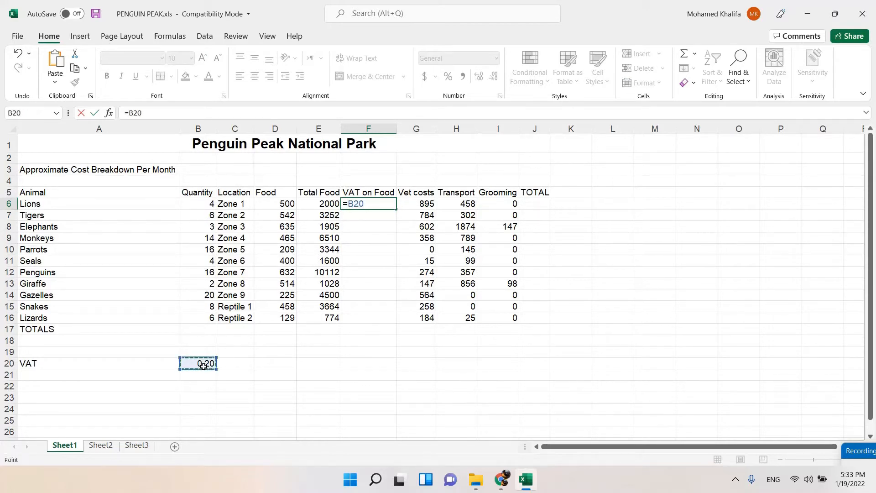
left_click(350, 202)
type("$")
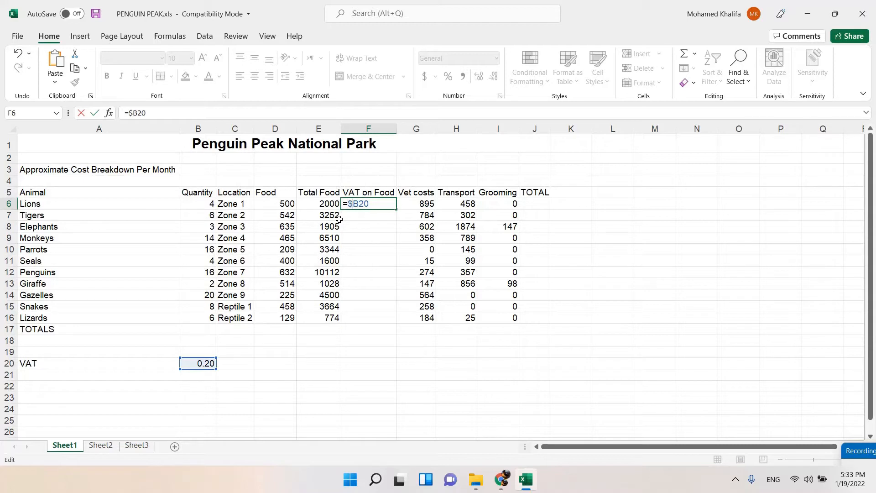
left_click(359, 204)
type("$20*")
left_click(317, 204)
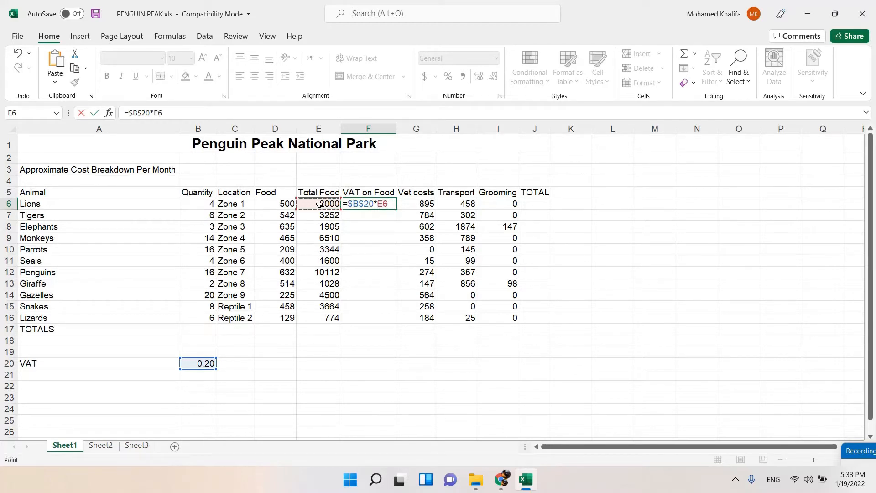
key("Return")
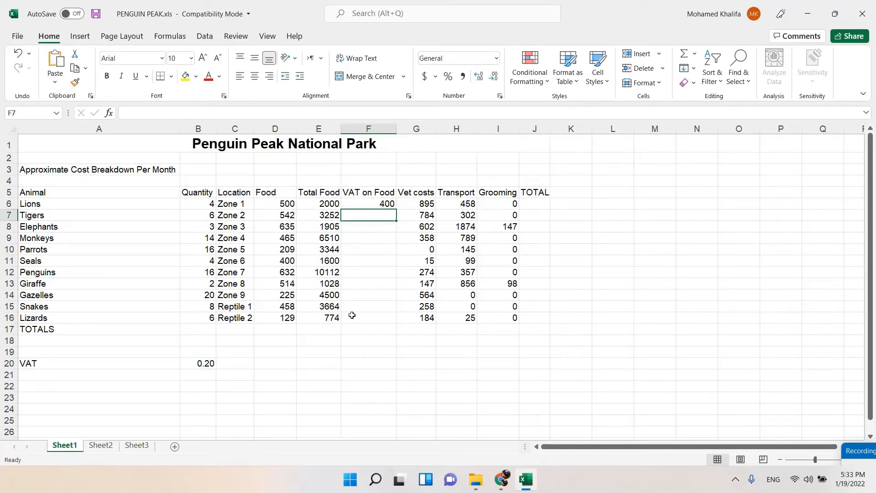
left_click(360, 206)
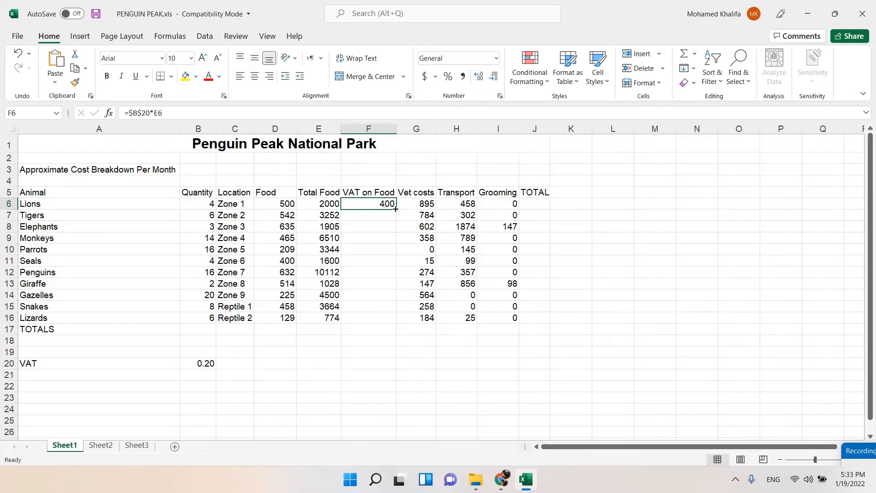
left_click_drag(394, 208, 395, 322)
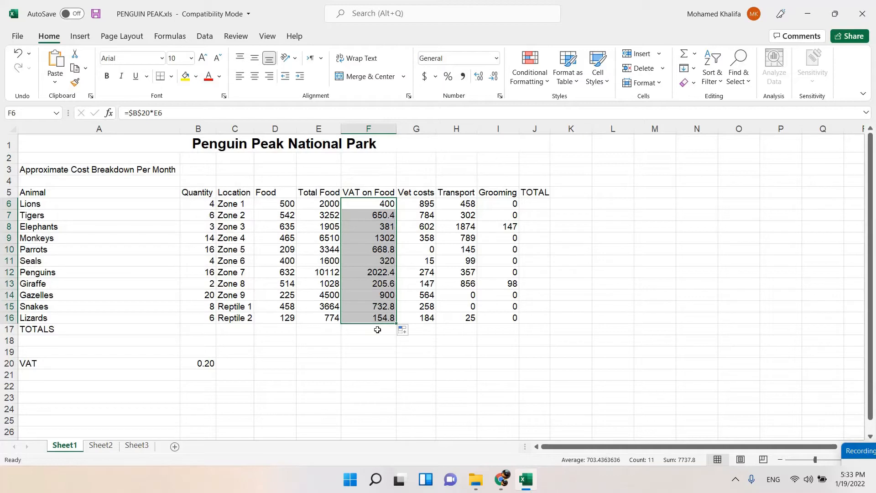
Review the VAT and J6 total instructions in the task document, and return to cell J6 in the Excel workbook.
left_click(503, 480)
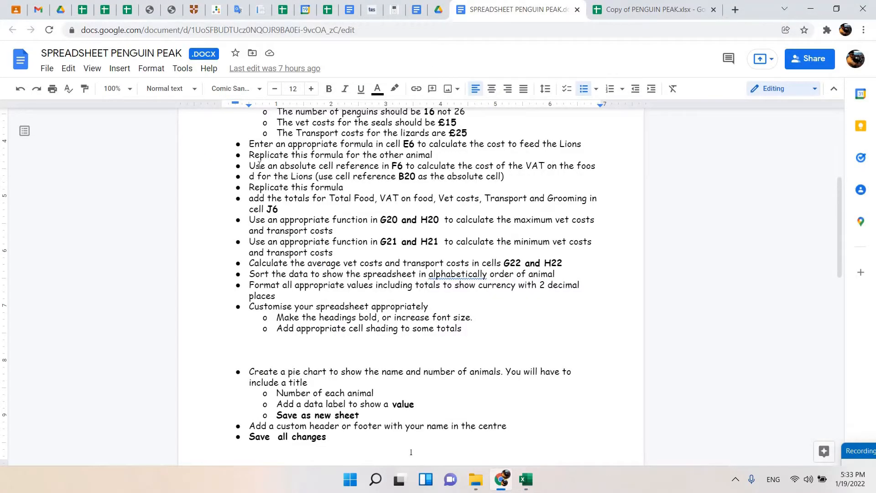
left_click_drag(349, 167, 546, 167)
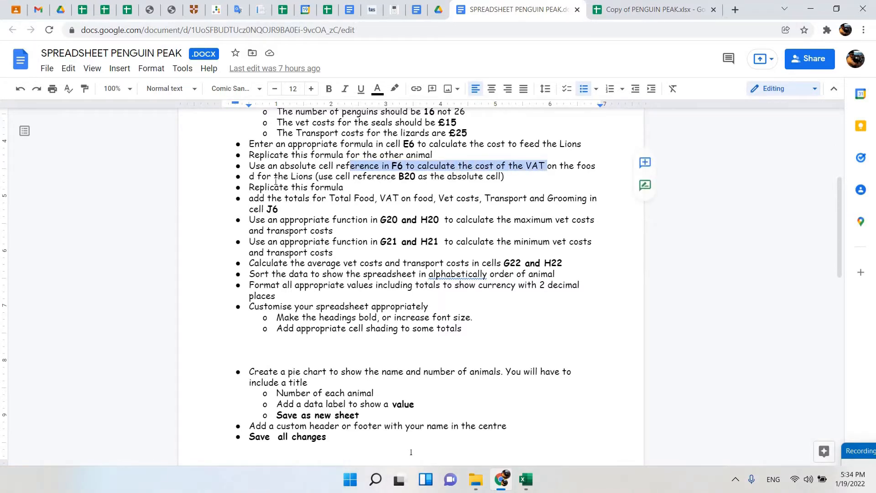
left_click_drag(291, 179, 479, 177)
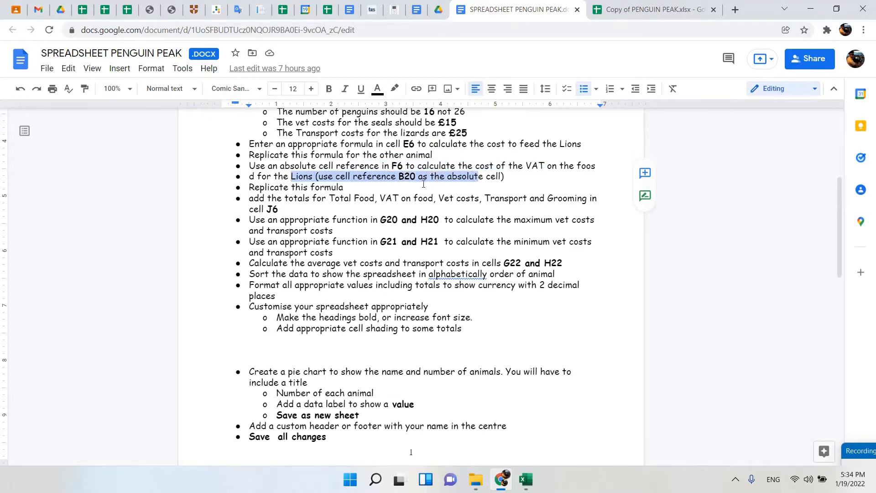
left_click_drag(257, 187, 339, 185)
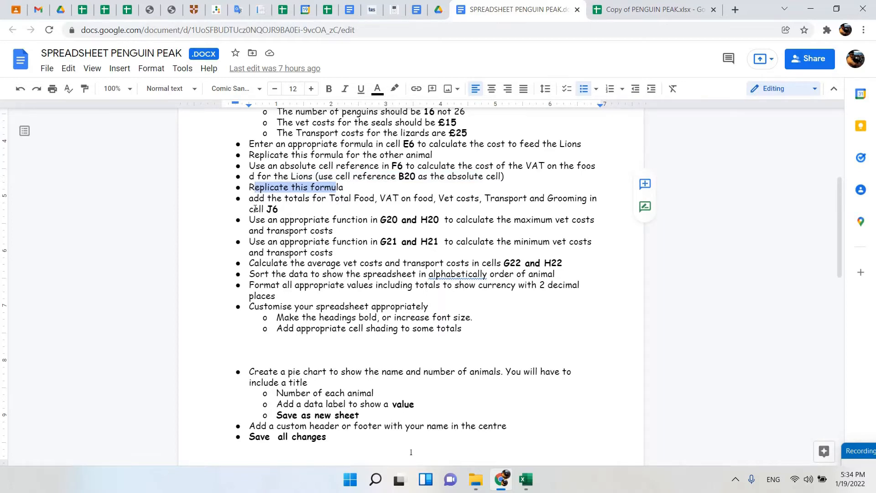
left_click_drag(265, 199, 598, 206)
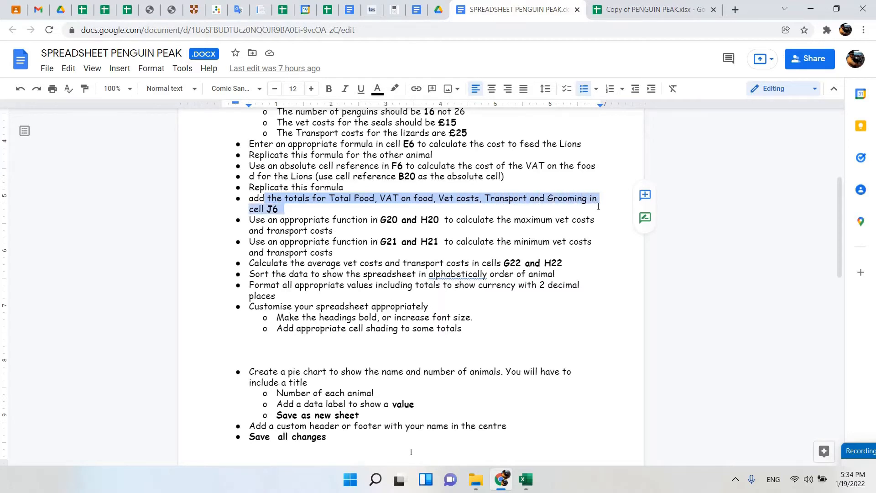
left_click(526, 479)
left_click(532, 204)
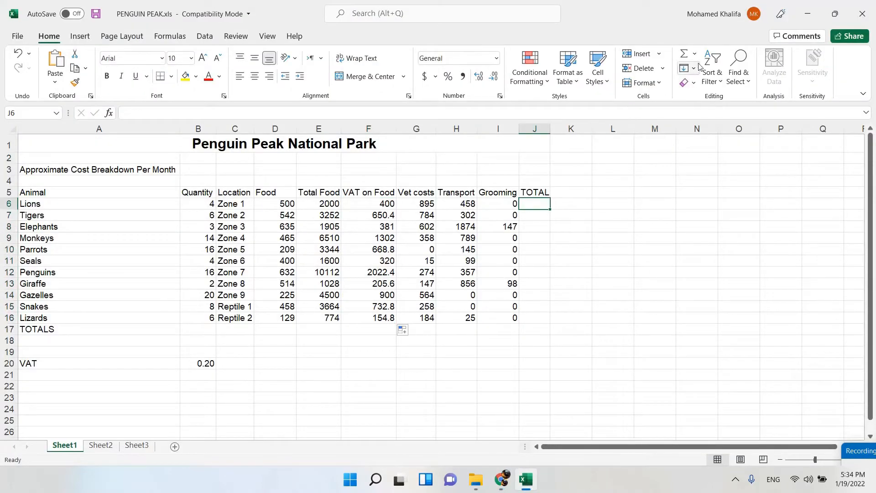
Try totalling the lions' costs in cell J6 with =SUM(E6:I6) and clear the cell again.
left_click(684, 55)
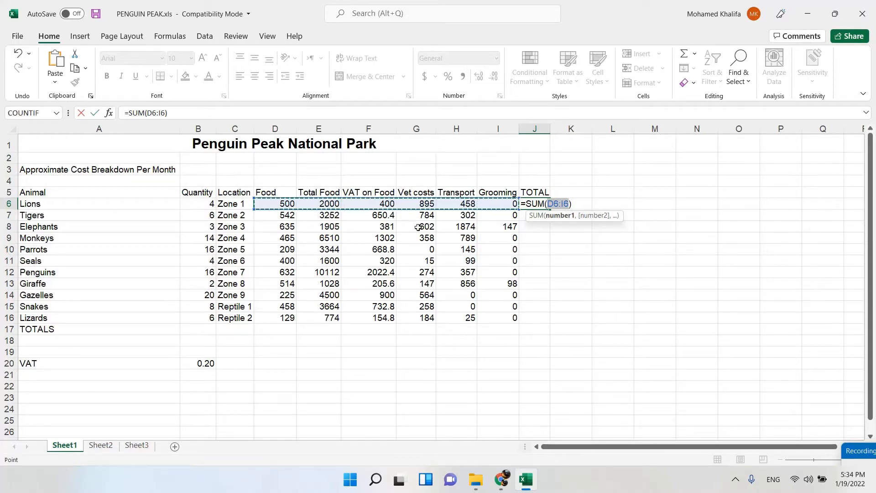
left_click(311, 204)
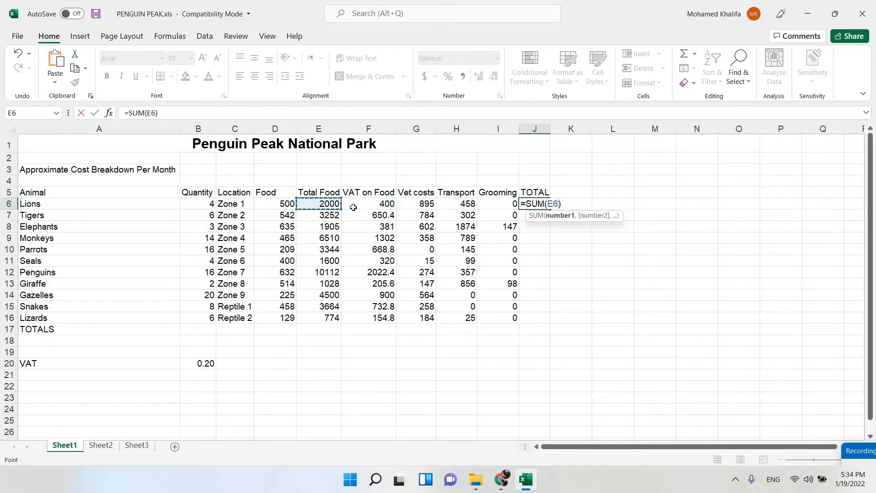
left_click_drag(353, 207, 504, 199)
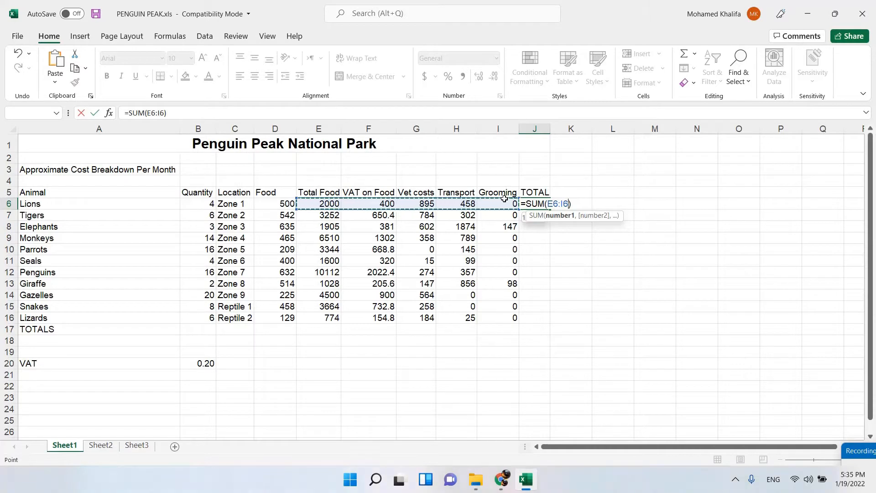
key("Return")
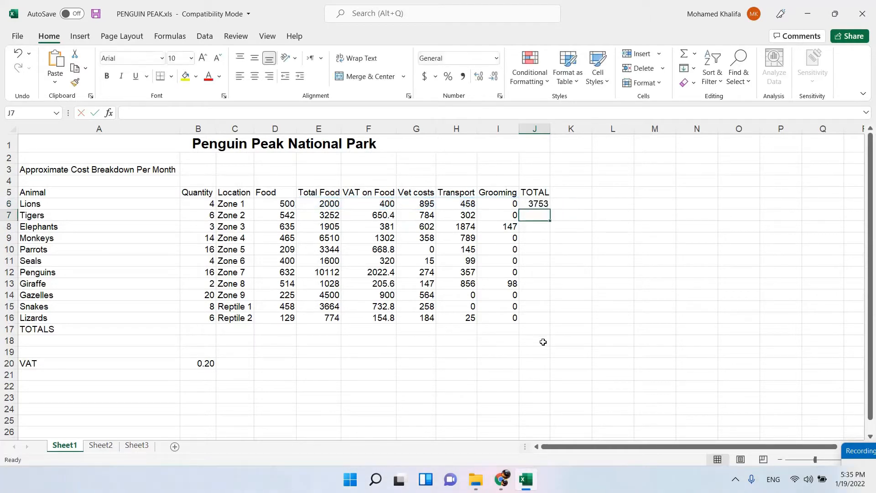
key("Up")
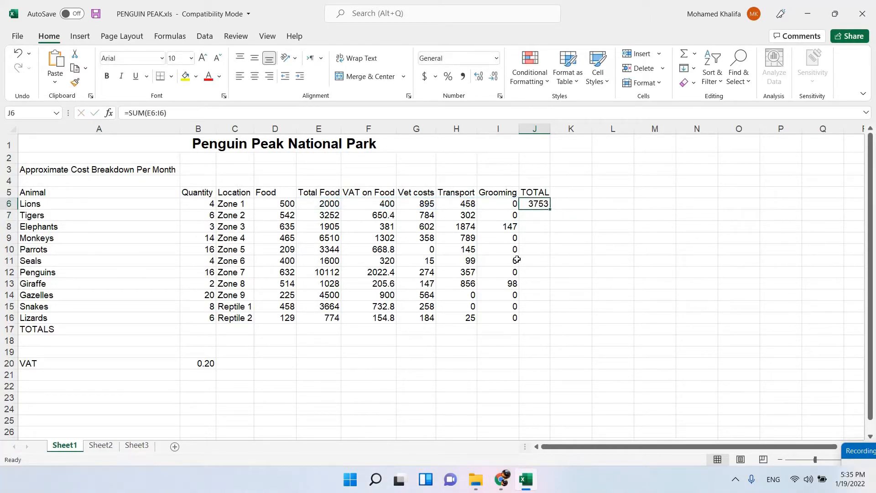
key("Delete")
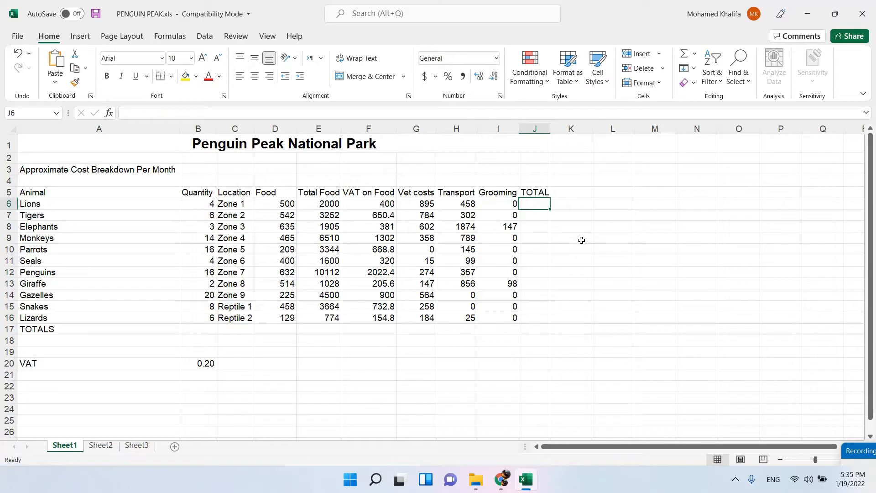
Total the lions' costs in cell J6 with =SUM(E6:I6) and copy the formula down to J16.
left_click(683, 54)
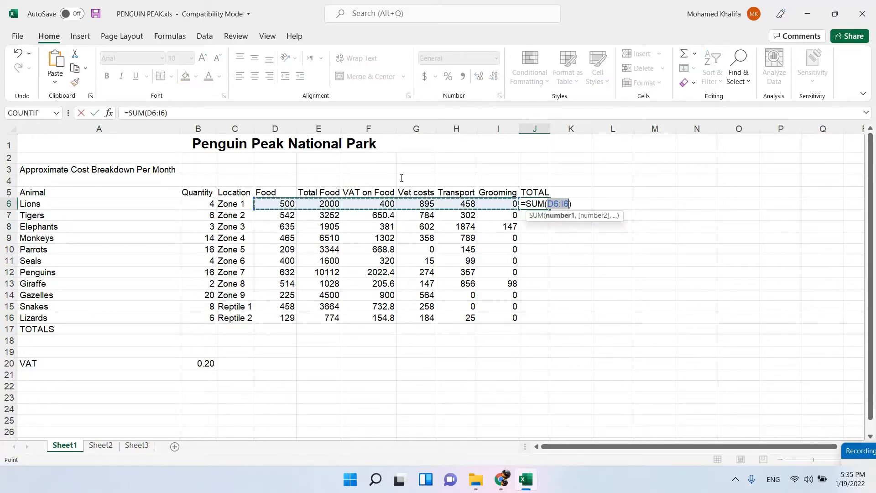
left_click_drag(314, 206, 483, 206)
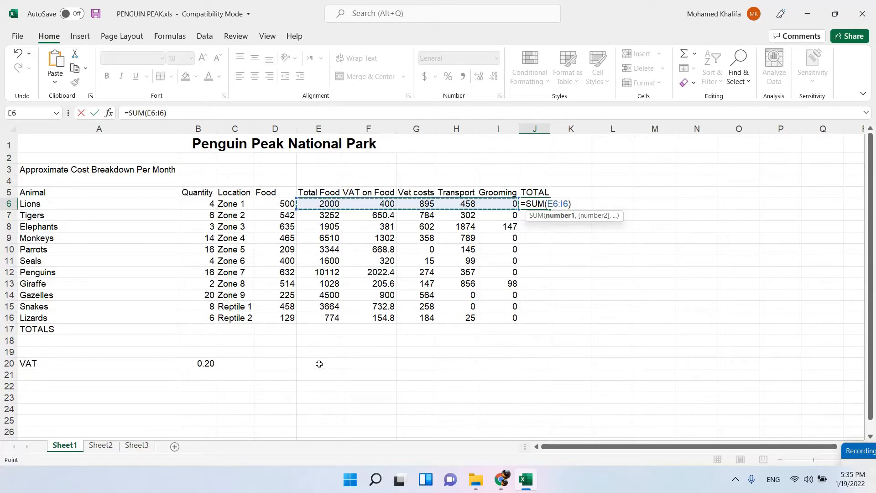
key("Return")
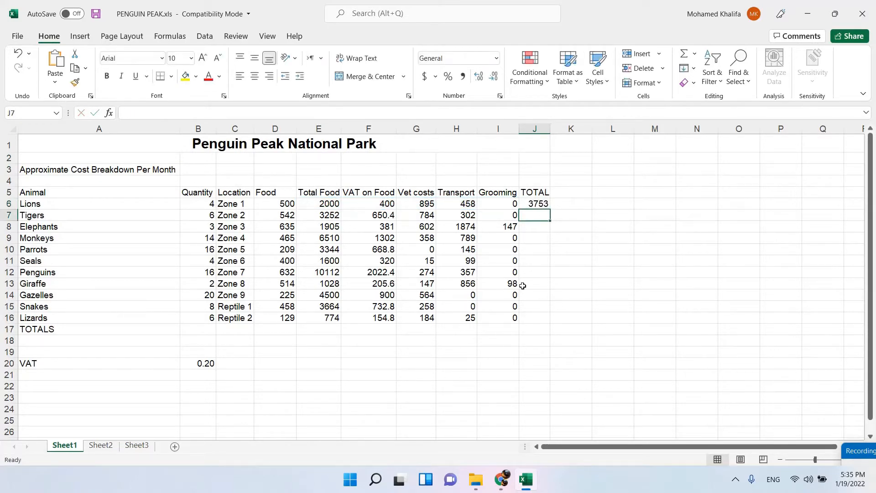
left_click(538, 204)
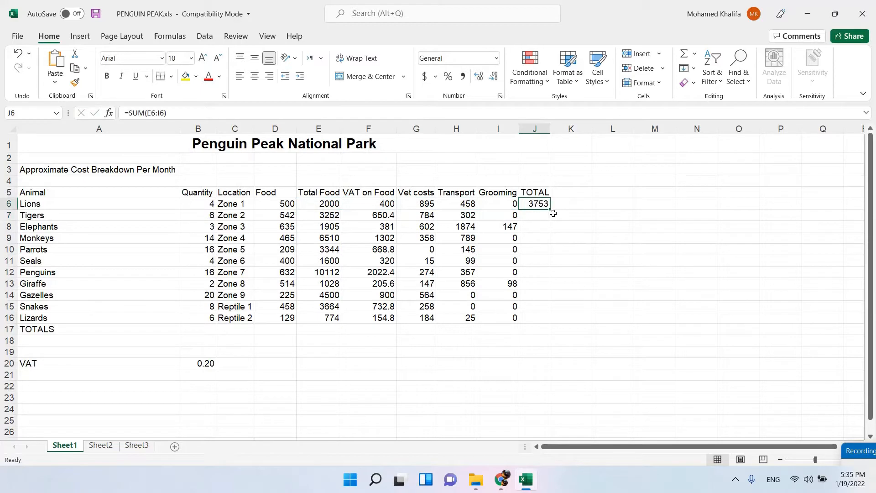
left_click_drag(550, 209, 541, 320)
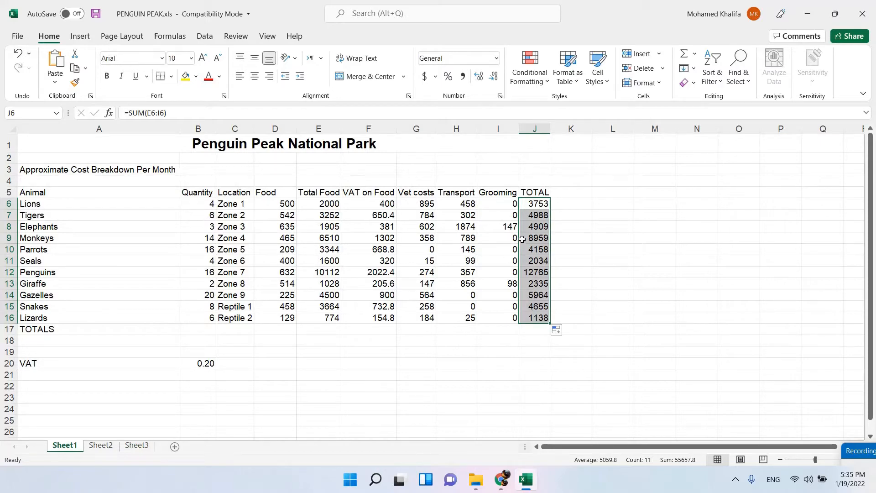
Check the maximum costs instruction in the task document and label cell F17 MAX in the Excel workbook.
left_click(503, 485)
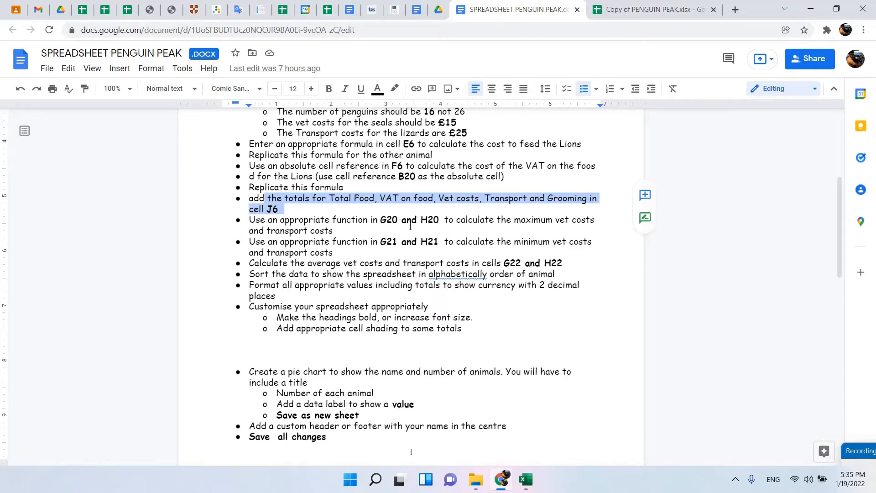
left_click(525, 479)
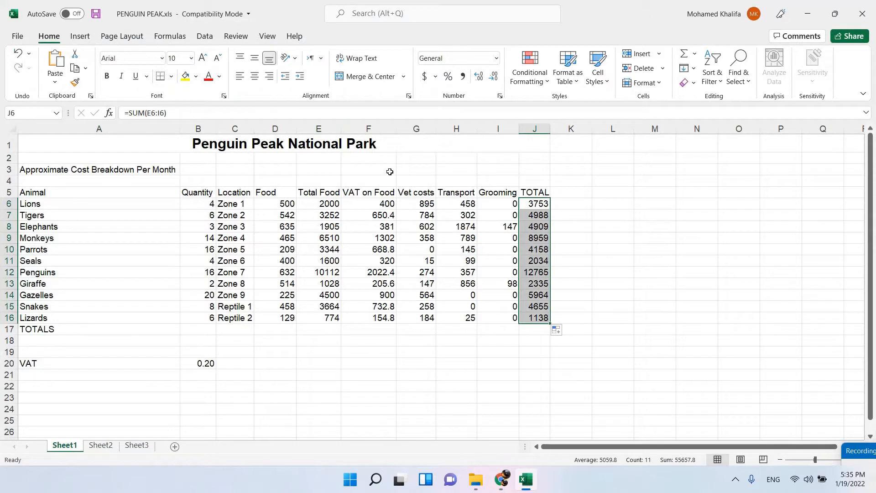
left_click(416, 331)
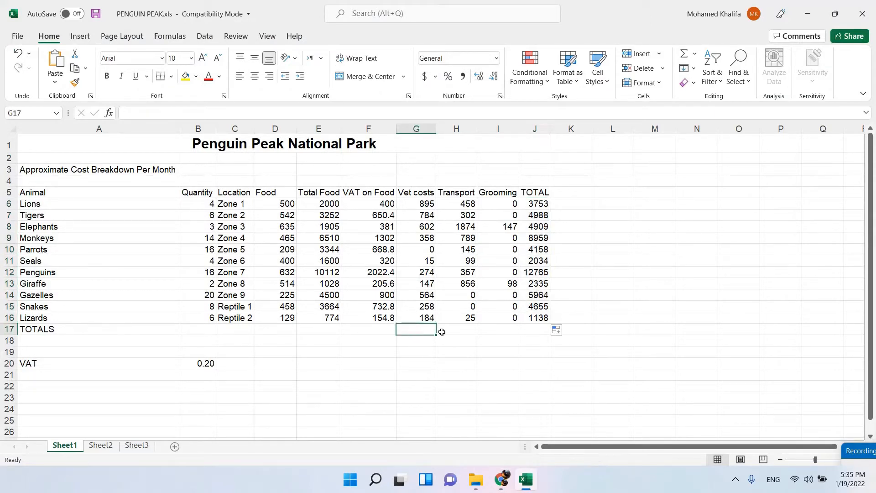
left_click(454, 332)
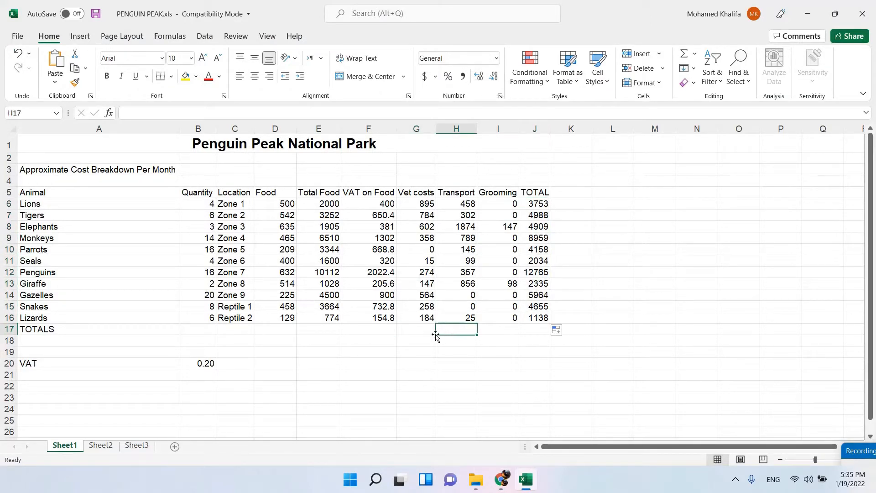
left_click(362, 328)
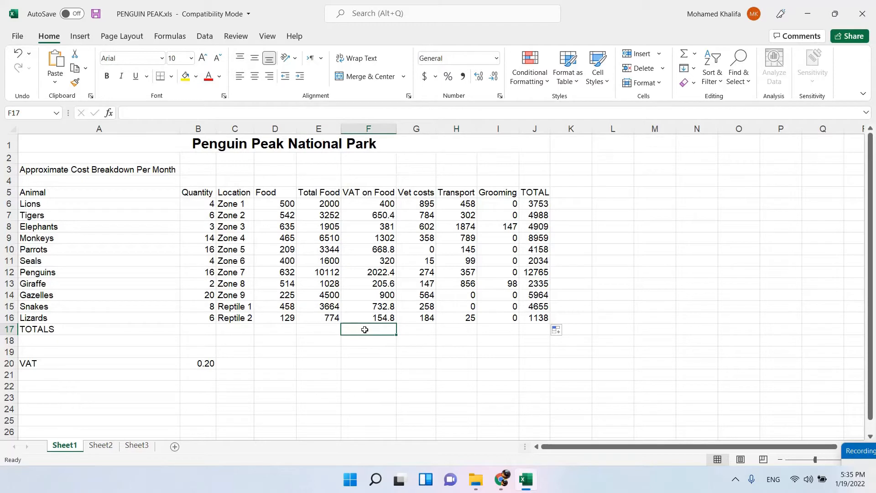
type("MAX")
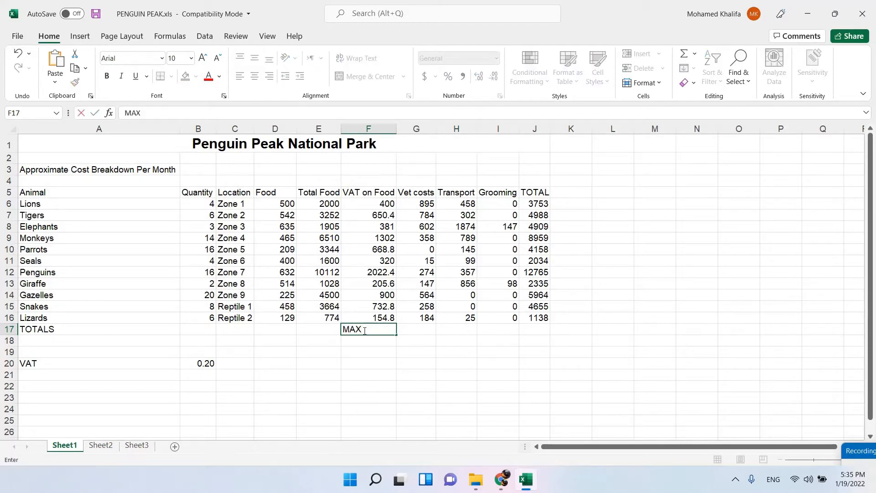
Calculate the maximum vet costs in cell G17 with the formula =MAX(G6:G16).
left_click(415, 330)
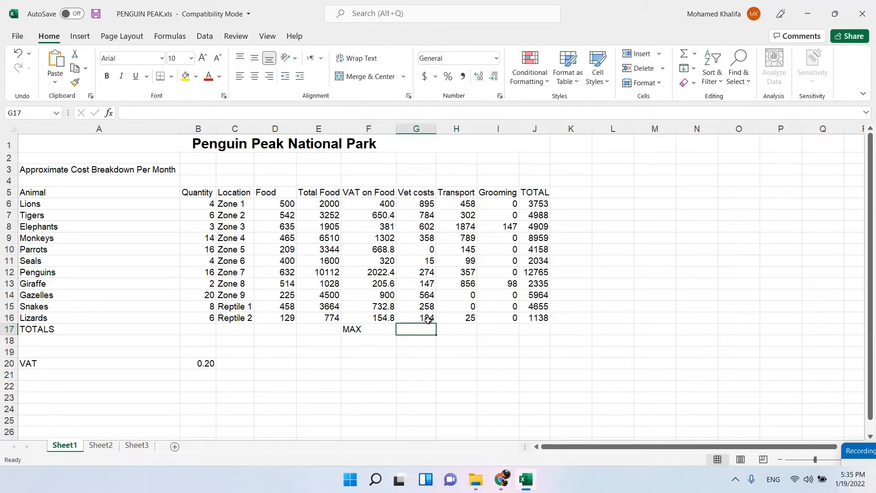
left_click(473, 331)
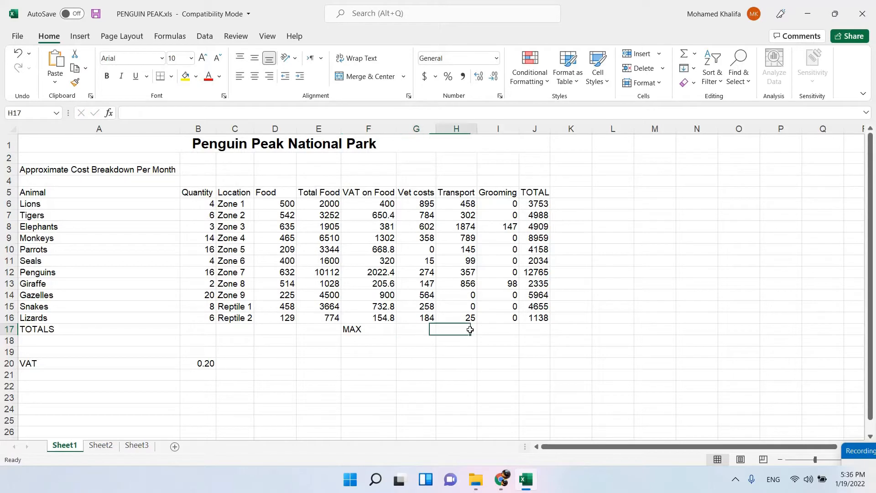
left_click(429, 331)
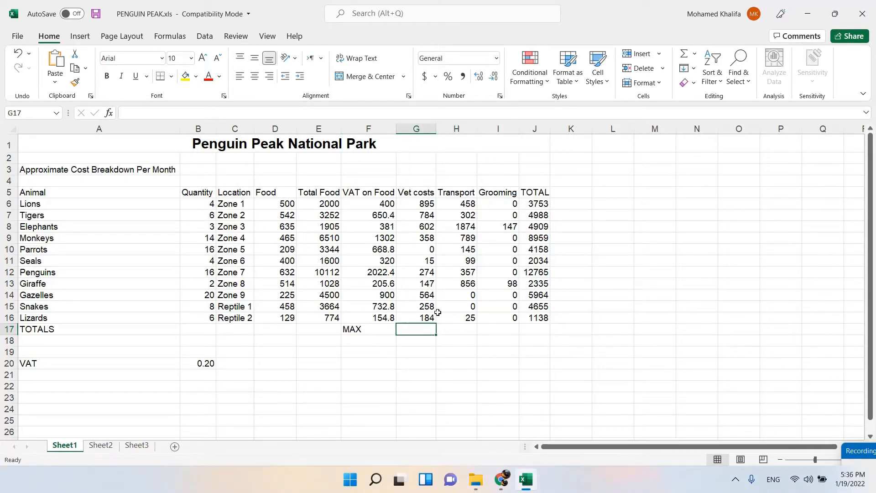
left_click(694, 55)
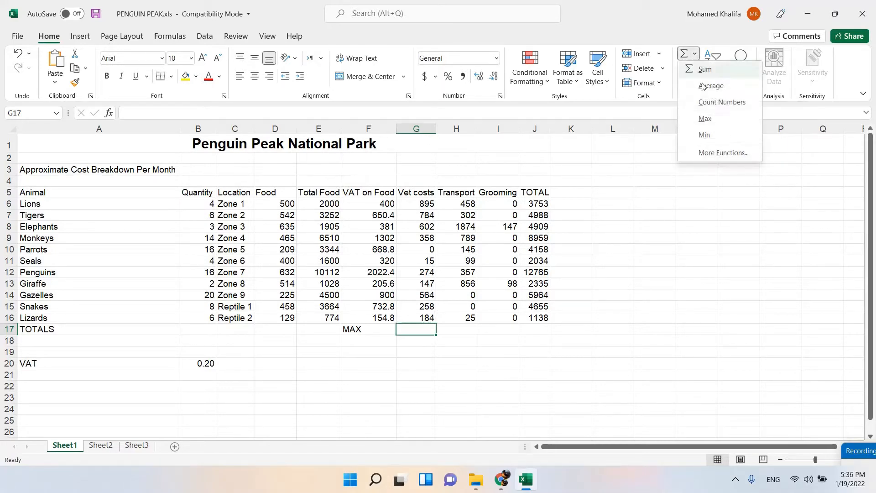
left_click(704, 118)
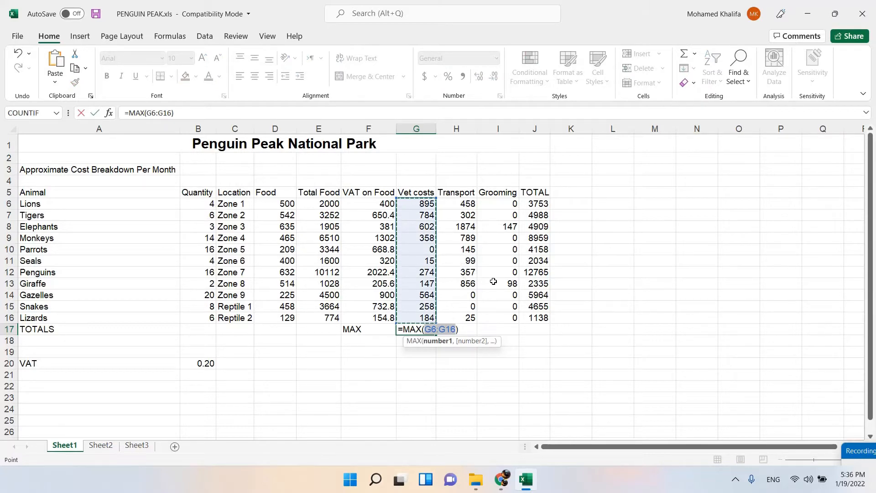
key("Return")
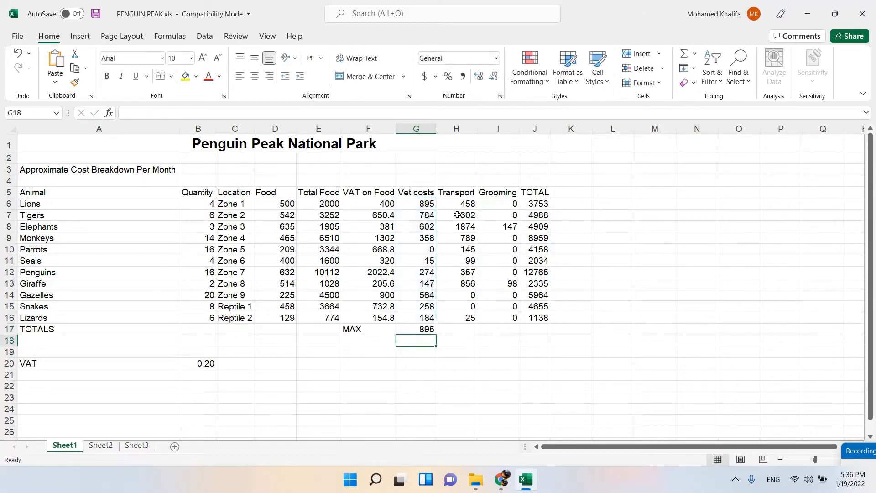
left_click(460, 330)
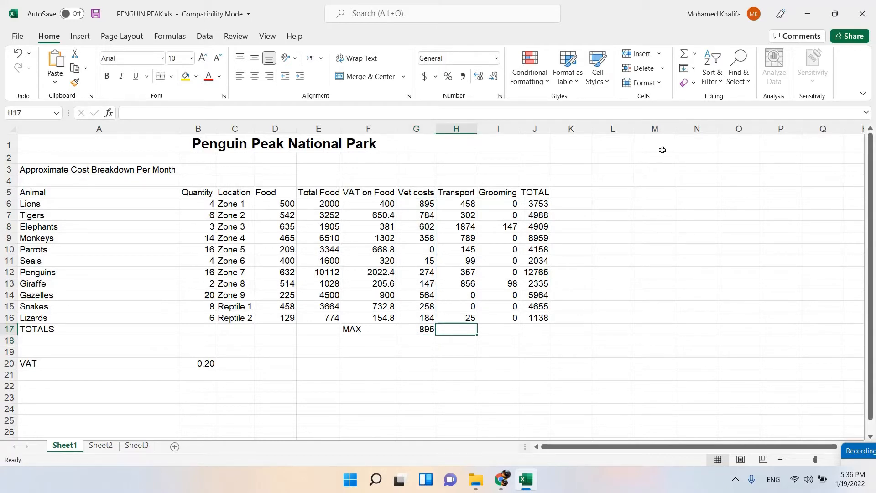
left_click(697, 54)
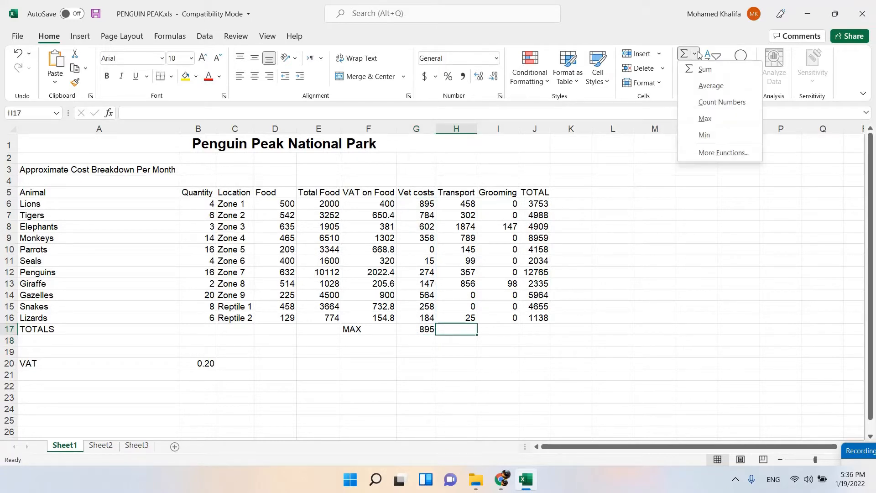
left_click(696, 54)
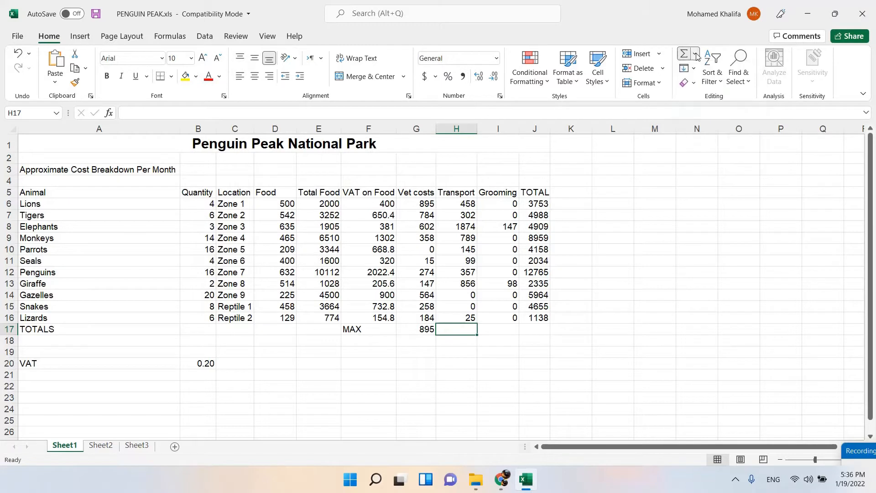
left_click(696, 54)
left_click(713, 118)
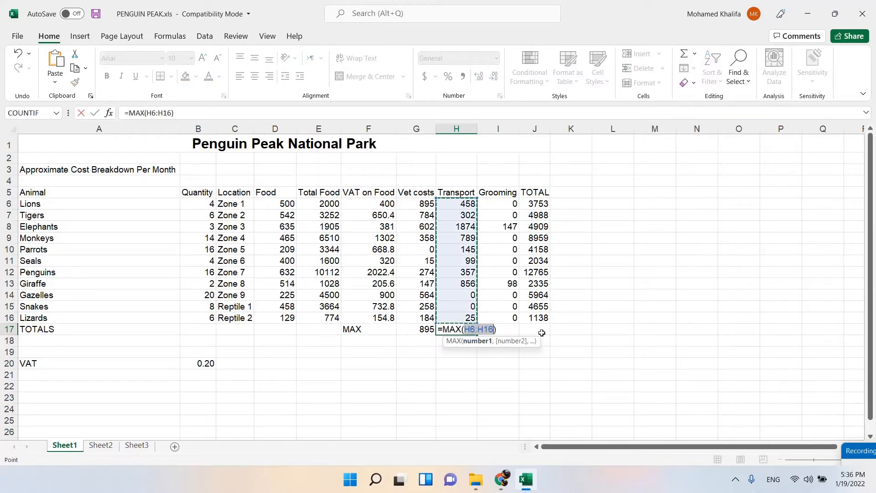
key("Escape")
left_click(508, 335)
Copy the maximum formula from cell G17 across to H17 for the transport costs.
left_click(418, 332)
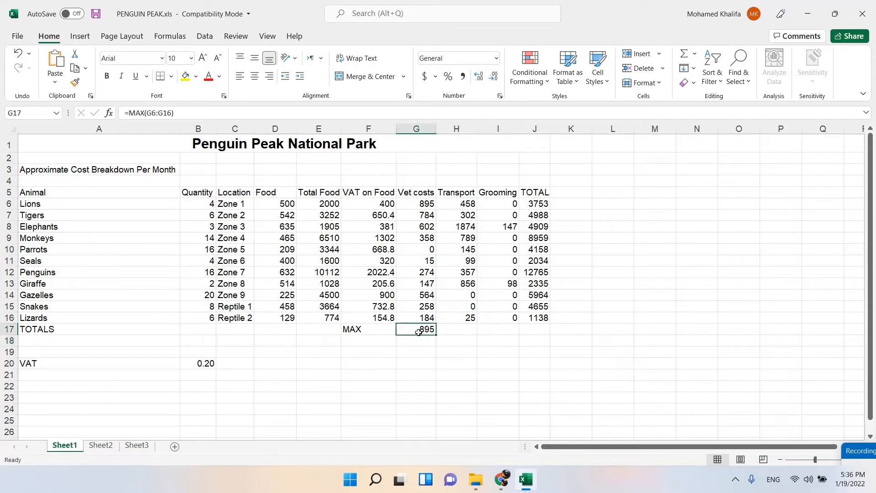
left_click_drag(436, 334, 468, 334)
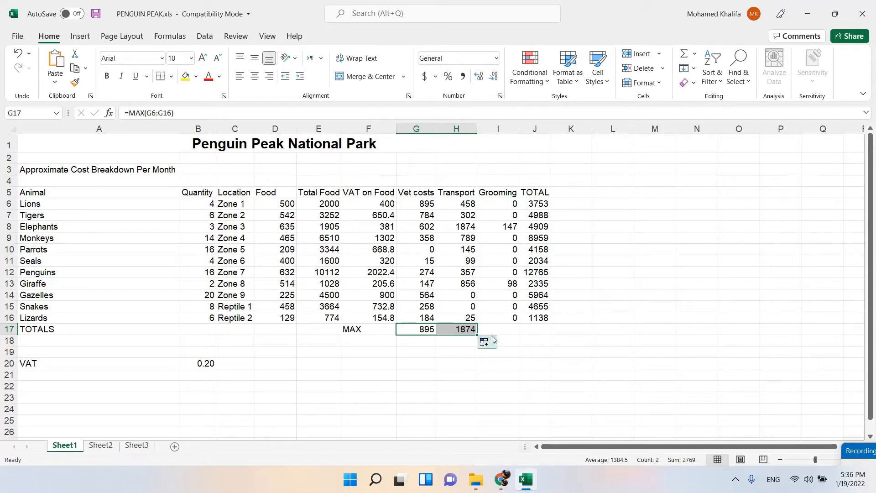
key("ctrl+z")
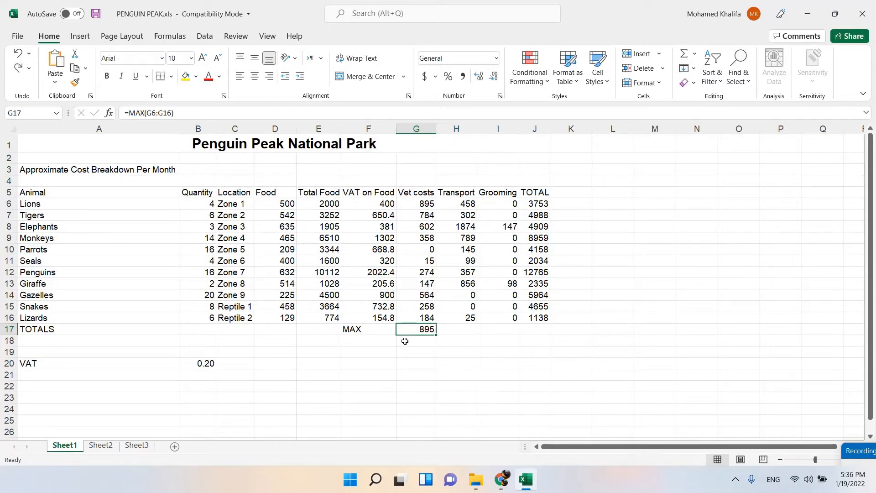
left_click_drag(435, 336, 465, 330)
Review the maximum and minimum cost instructions in the task document and label cell F18 MIN in the Excel workbook.
left_click(502, 478)
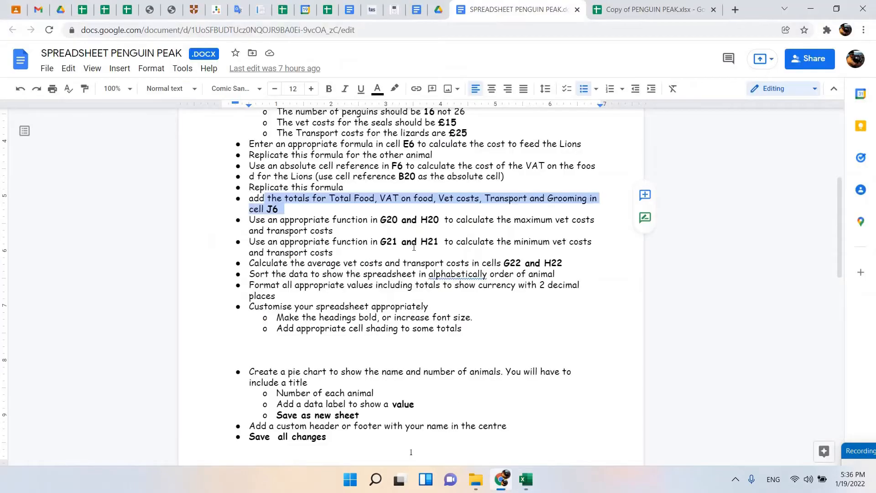
left_click_drag(332, 221, 527, 225)
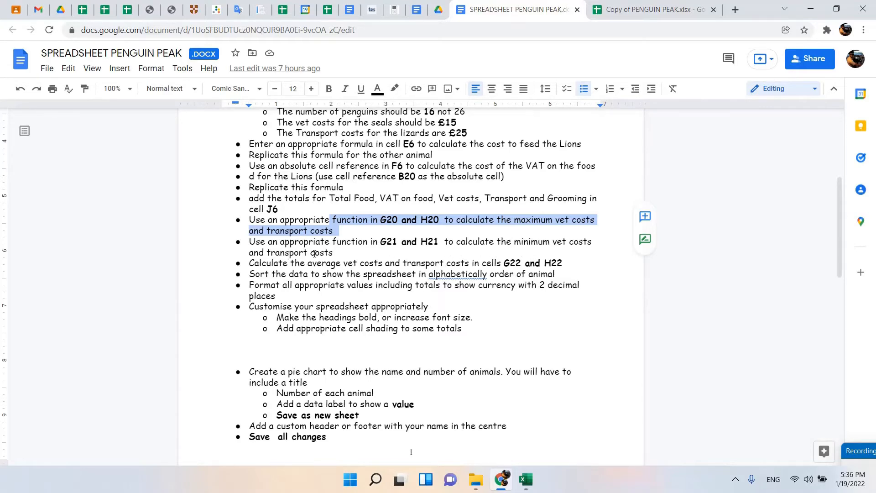
left_click(526, 478)
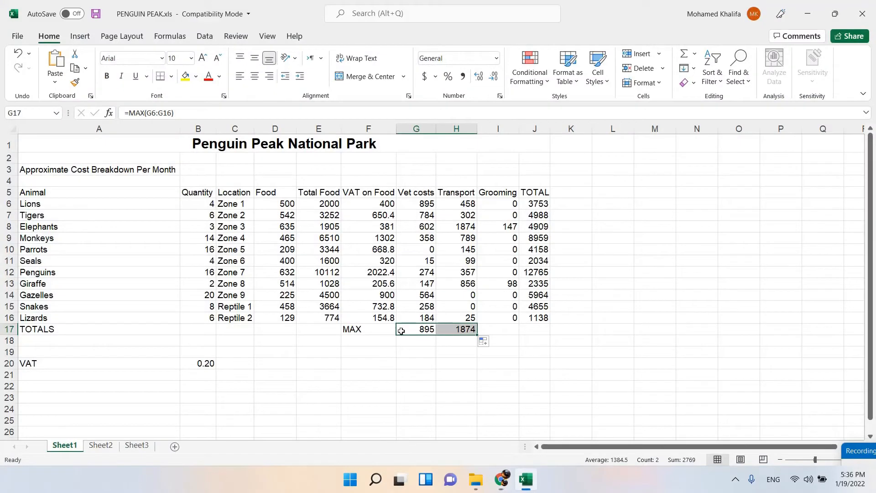
left_click(362, 339)
type("MI")
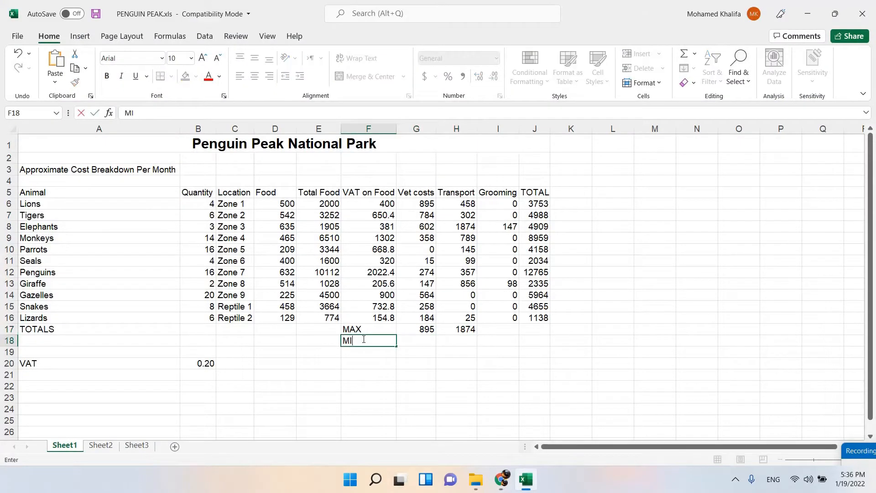
type("N")
Calculate the minimum vet costs in cell G18 with =MIN(G6:G16) and copy the formula across to H18.
left_click(424, 341)
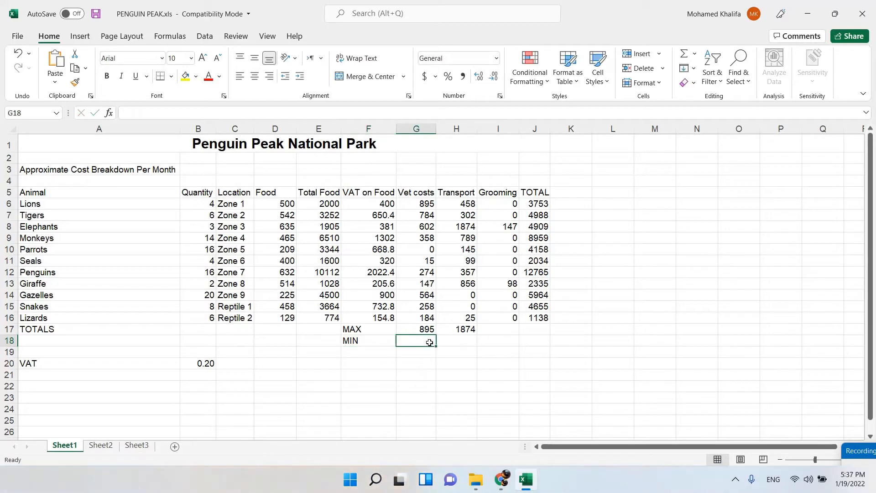
left_click(697, 54)
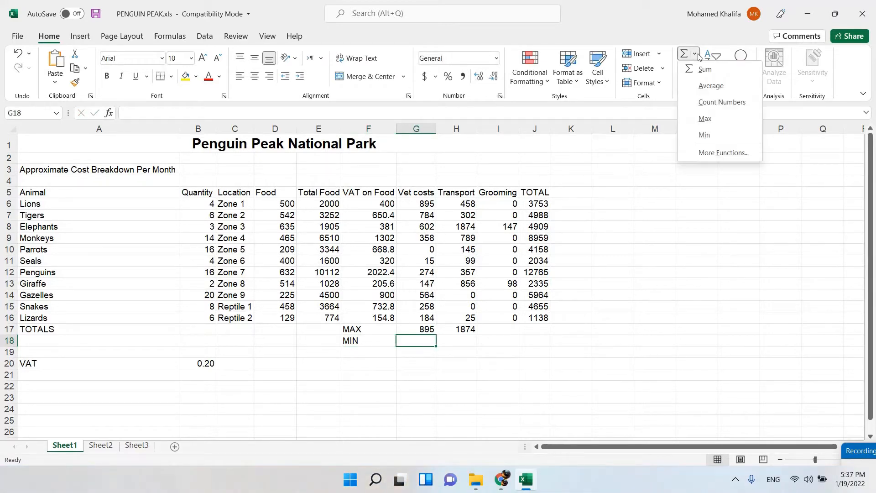
left_click(716, 135)
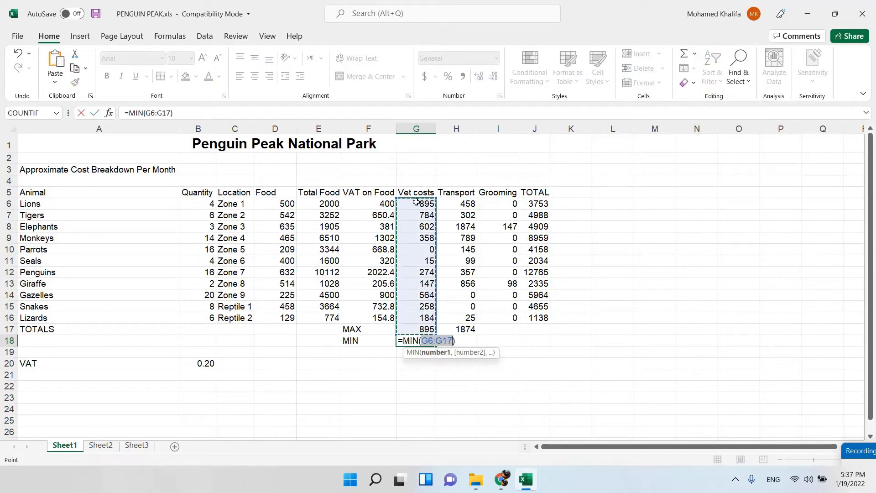
left_click_drag(418, 205, 421, 318)
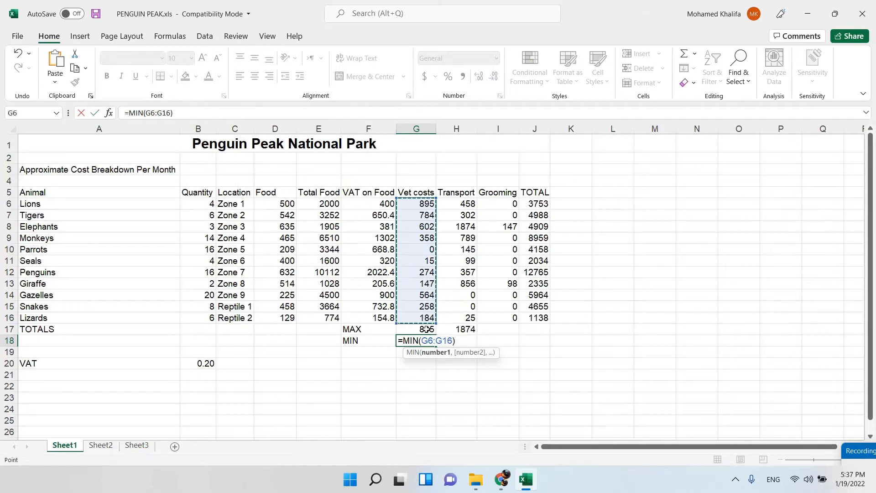
key("Return")
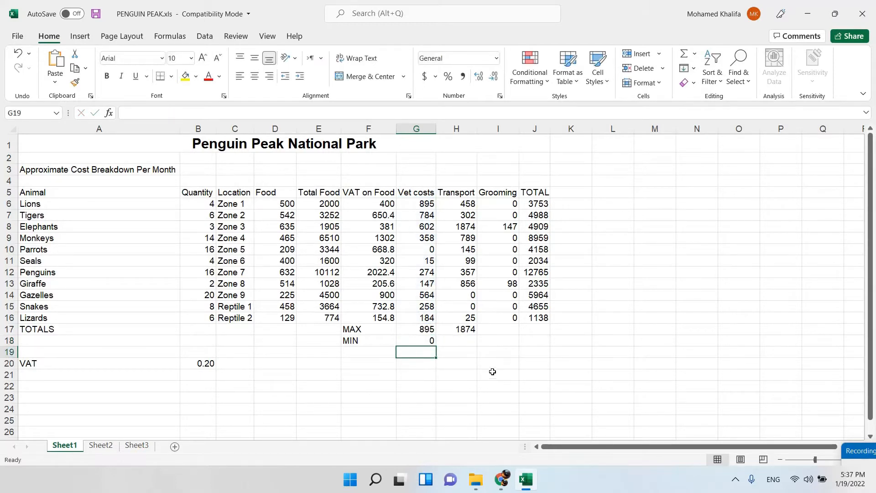
left_click(428, 345)
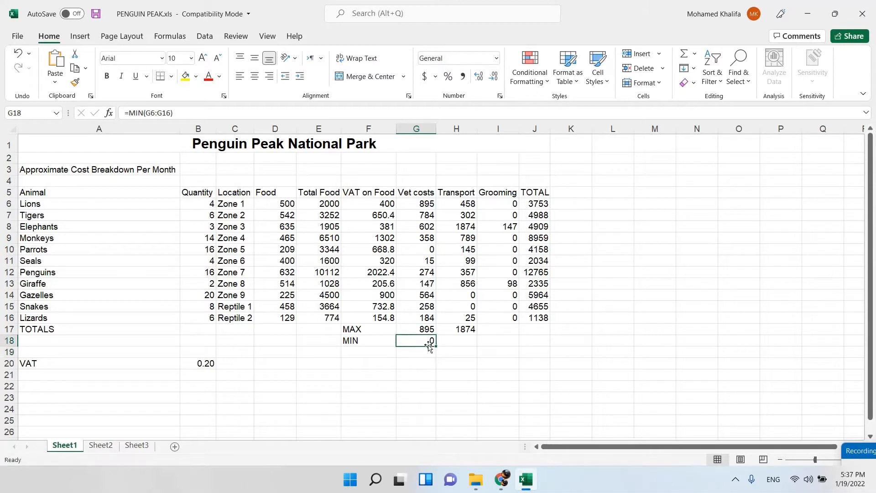
left_click_drag(436, 346, 472, 344)
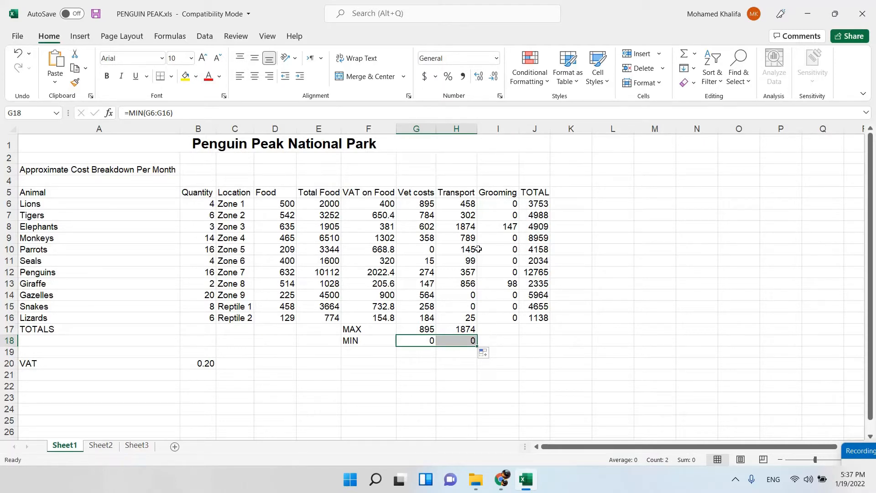
Review the average costs instruction in the task document and label cell F19 Average in the Excel workbook.
left_click(536, 238)
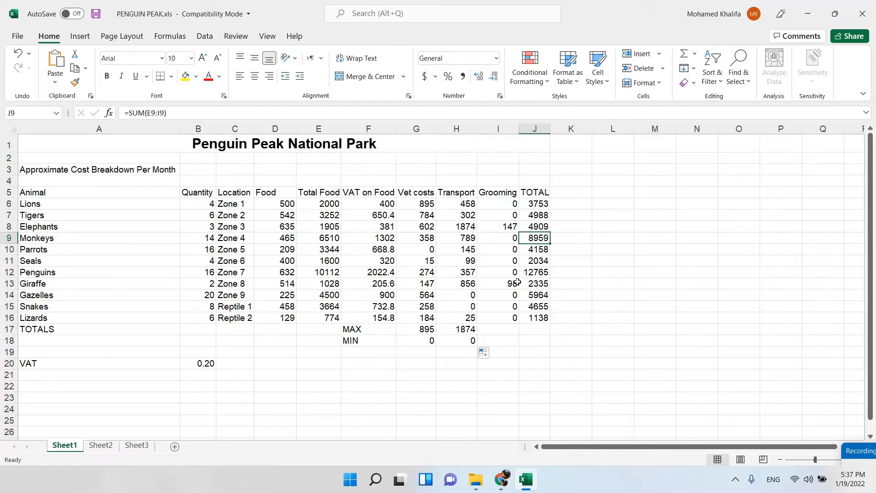
left_click(502, 478)
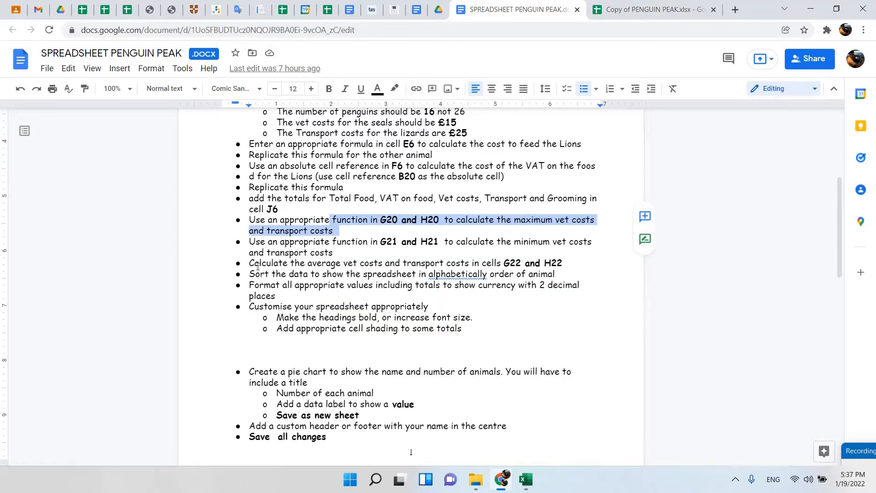
left_click_drag(259, 264, 553, 261)
left_click(525, 479)
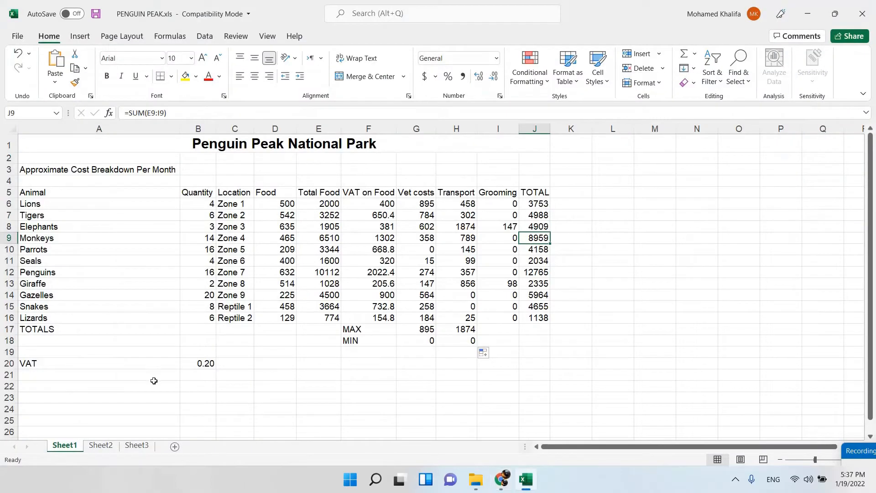
left_click(369, 351)
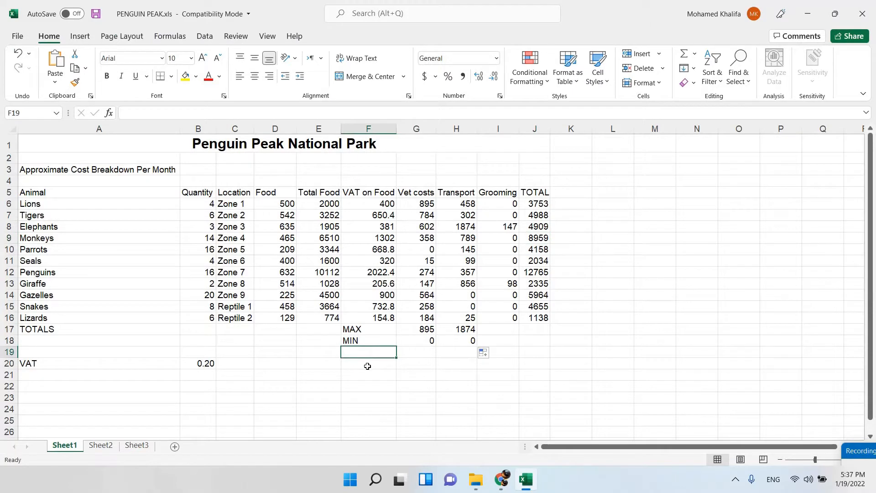
type("Average")
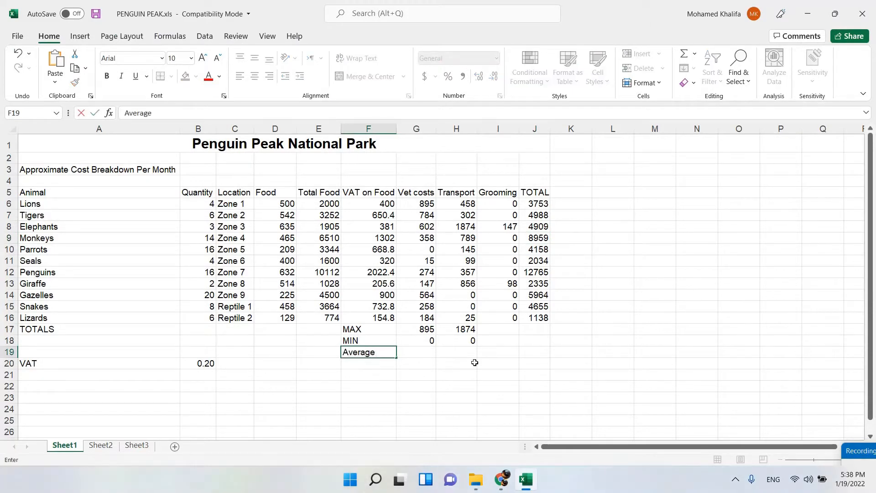
Calculate the average vet costs in cell G19 with =AVERAGE(G6:G16) and copy the formula across to H19.
left_click(433, 355)
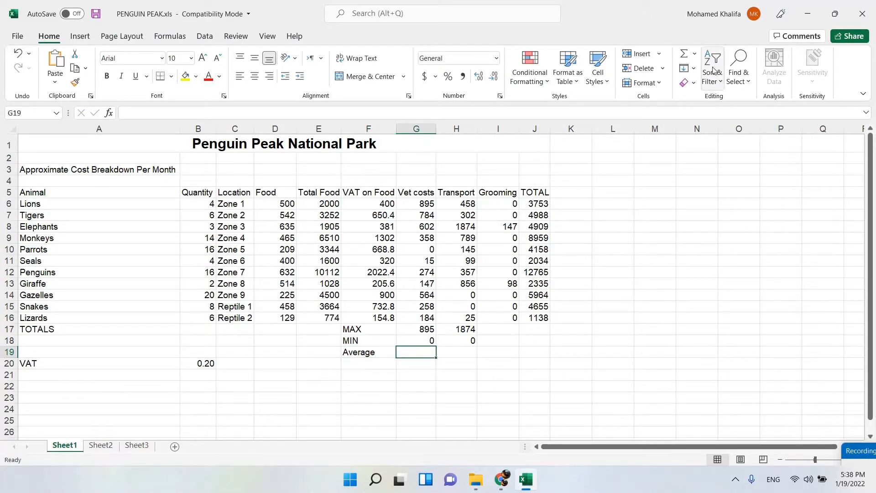
left_click(694, 54)
left_click(707, 84)
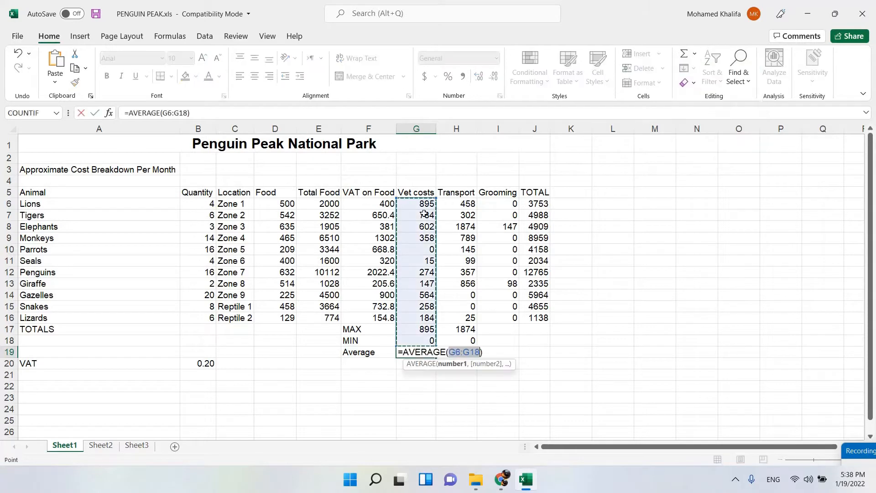
left_click_drag(419, 204, 418, 317)
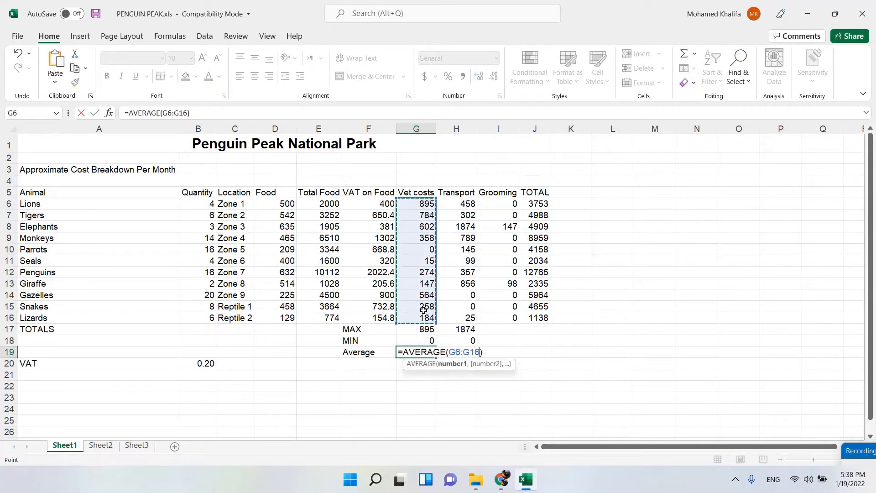
key("Return")
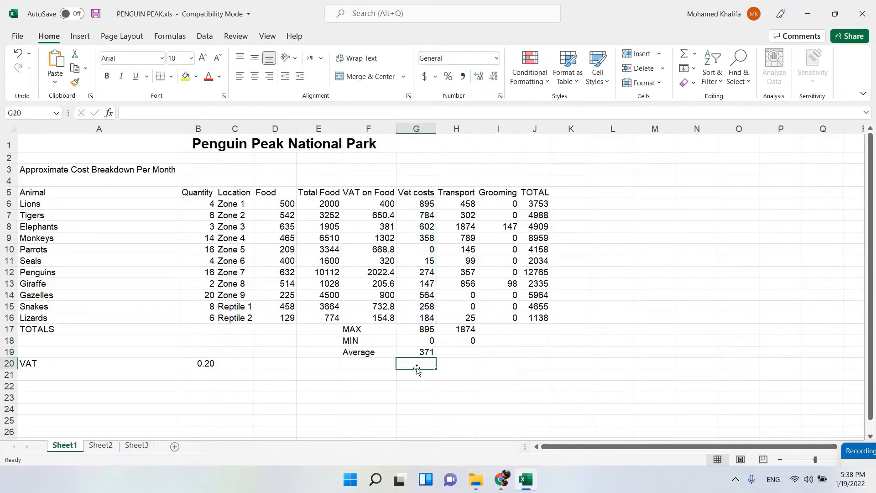
left_click(418, 354)
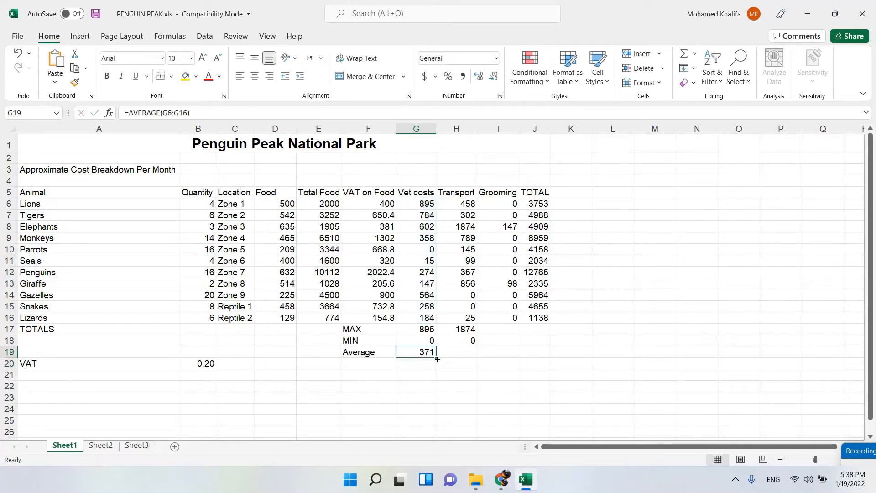
left_click_drag(437, 359, 475, 361)
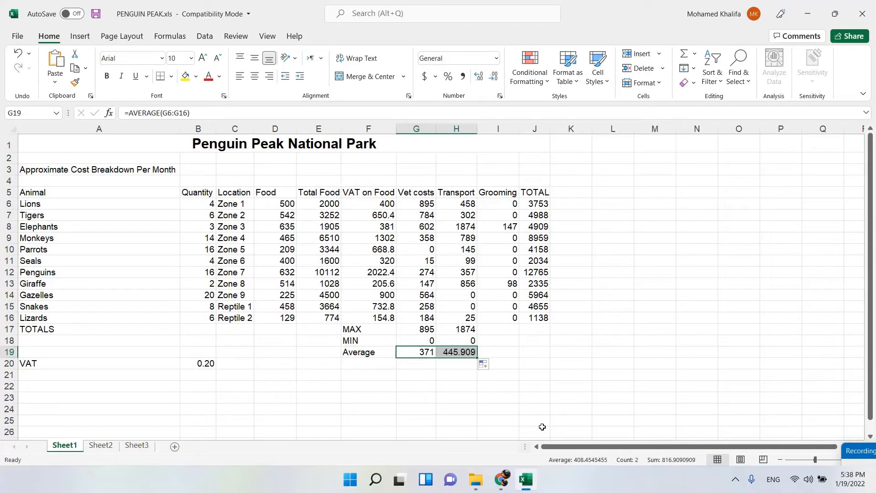
Review the average costs and alphabetical sorting instructions in the task document in Chrome and return to the Excel workbook.
left_click(503, 480)
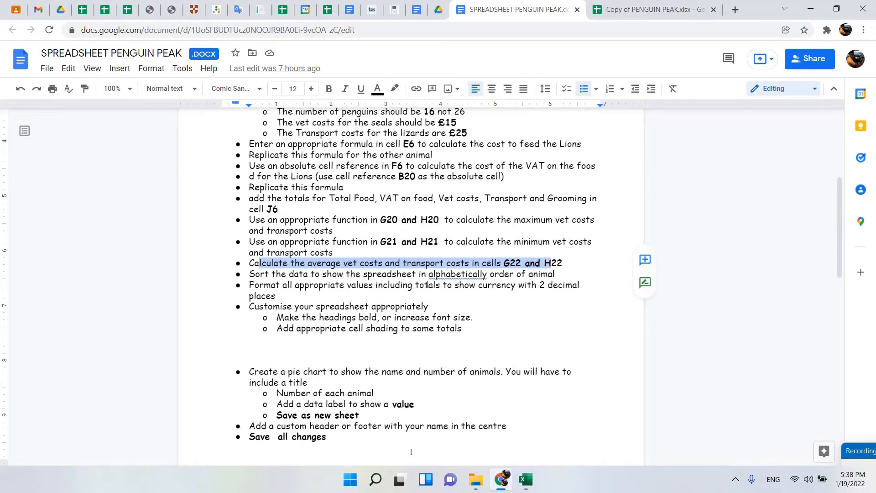
scroll(427, 284, "down", 1)
left_click_drag(354, 217, 497, 219)
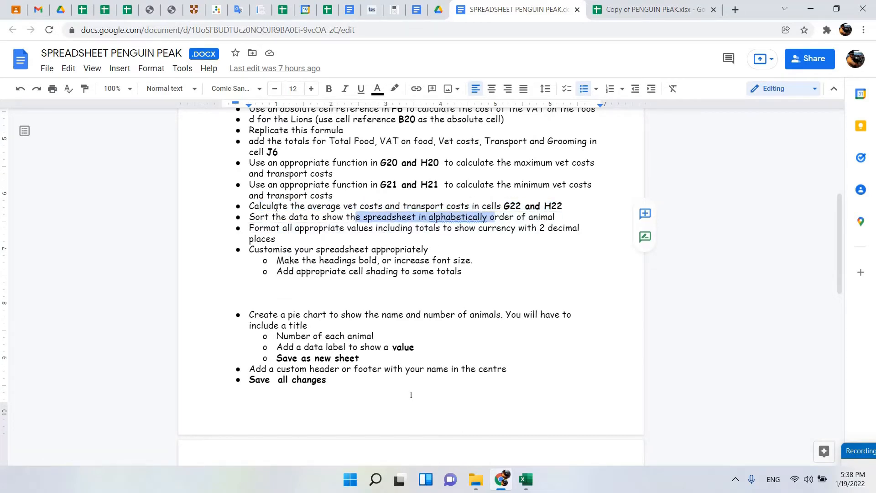
left_click_drag(274, 206, 341, 206)
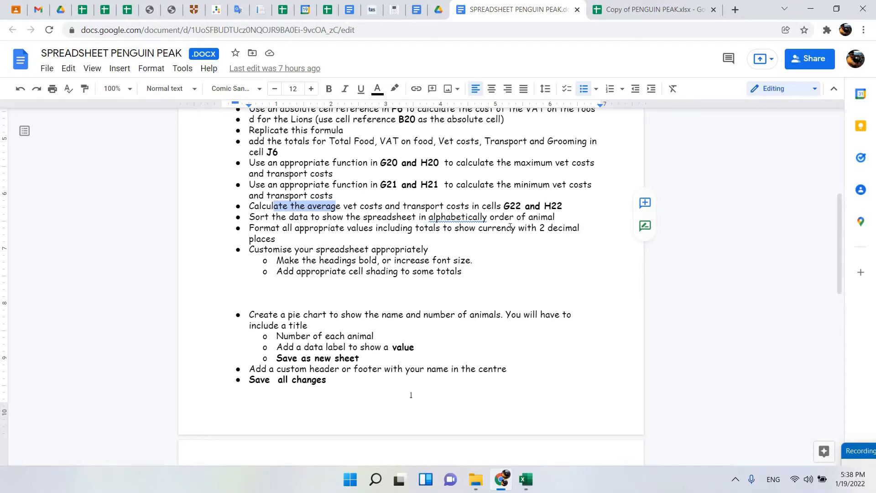
left_click(528, 474)
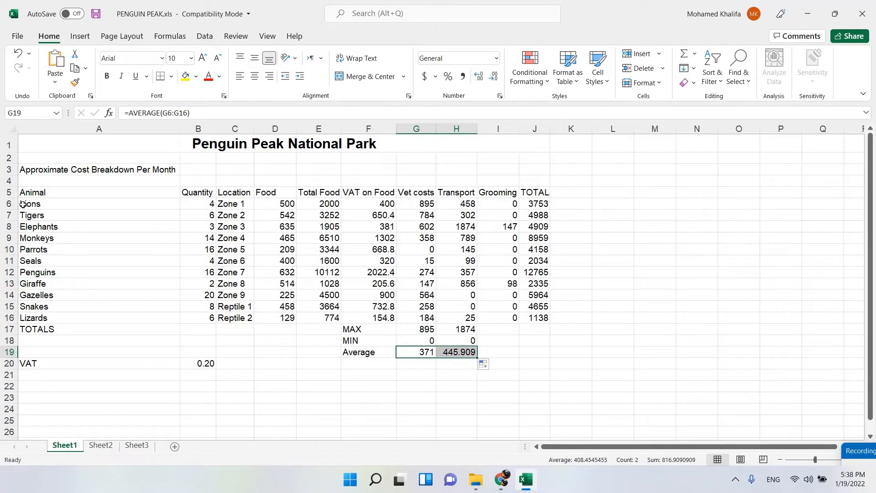
Try sorting the animal rows A6:J16 from A to Z and undo the sort.
left_click_drag(23, 204, 536, 317)
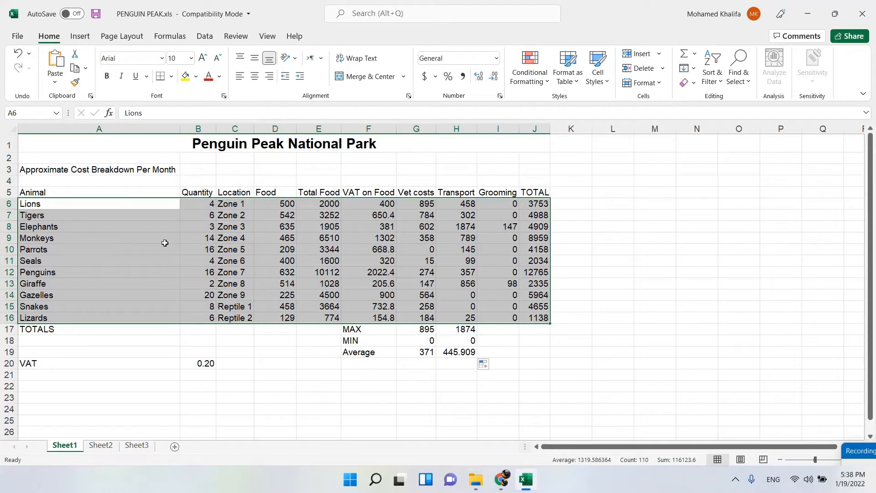
left_click_drag(109, 202, 526, 319)
left_click(709, 82)
left_click(709, 82)
left_click(709, 82)
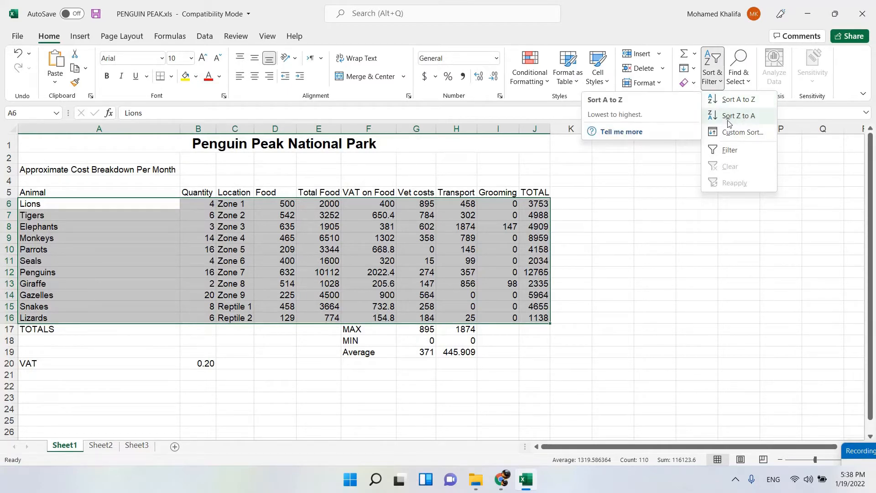
left_click(749, 100)
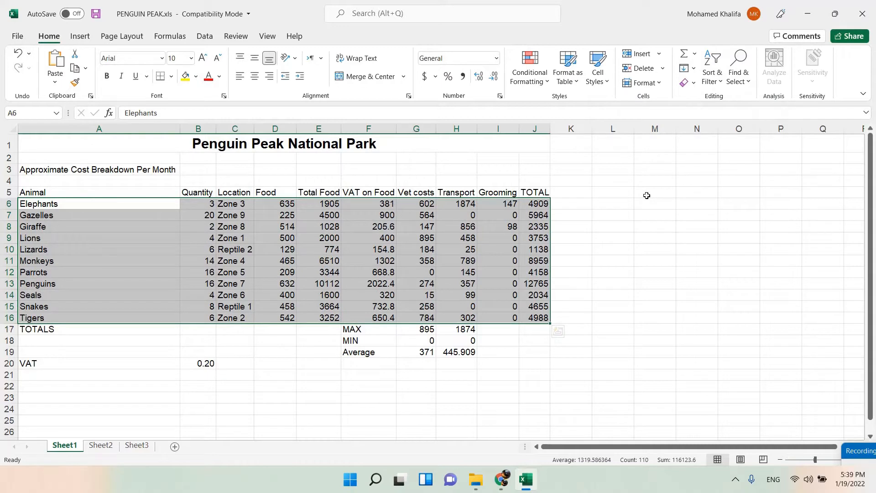
key("ctrl+z")
Sort the data in A6:J16 alphabetically by animal name, from A to Z.
left_click(112, 217)
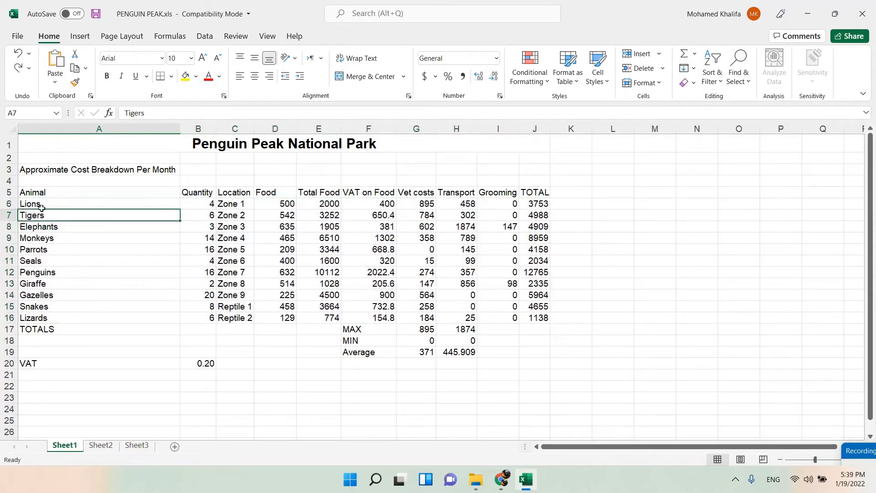
mouse_move(34, 204)
left_mouse_down()
mouse_move(446, 249)
mouse_move(539, 306)
mouse_move(540, 316)
left_mouse_up()
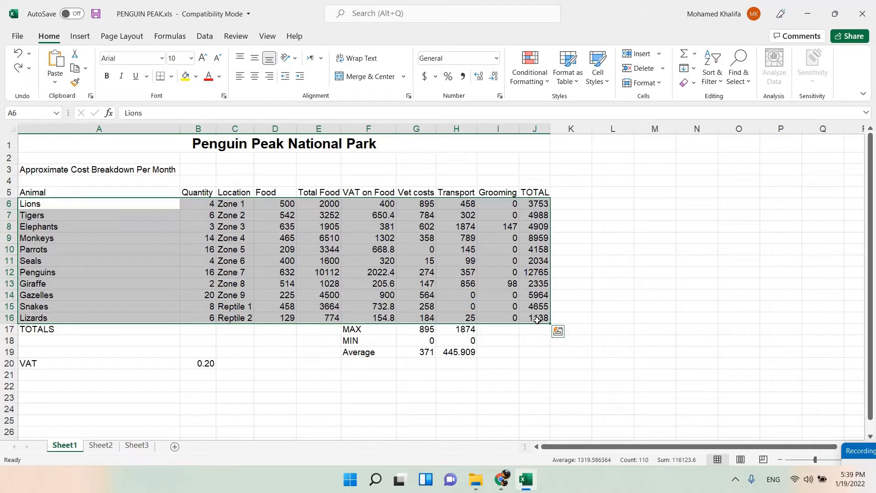
left_click(716, 84)
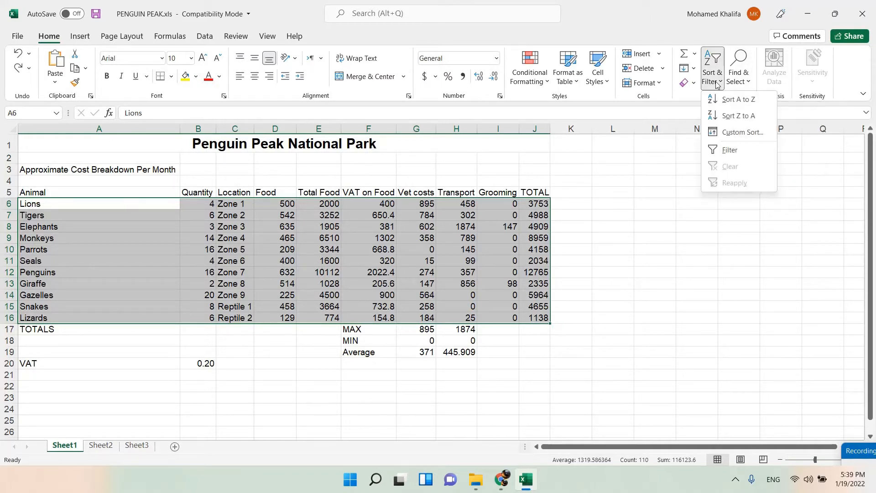
left_click(753, 108)
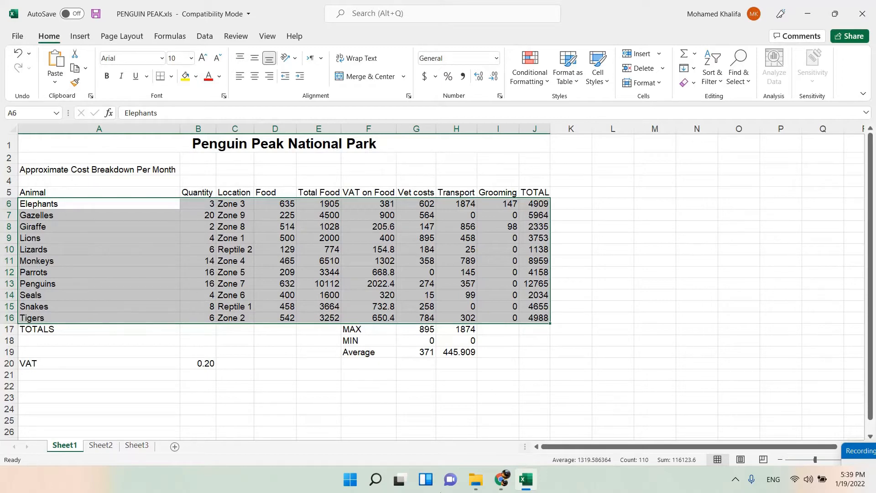
Review the currency formatting and customisation instructions in the task document in Chrome and return to the Excel workbook.
key("alt+Tab")
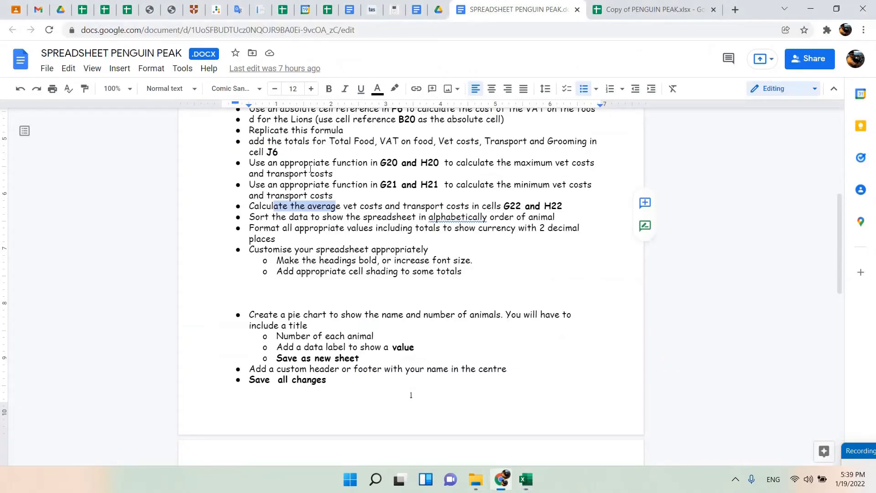
left_click_drag(379, 218, 397, 277)
left_click(296, 237)
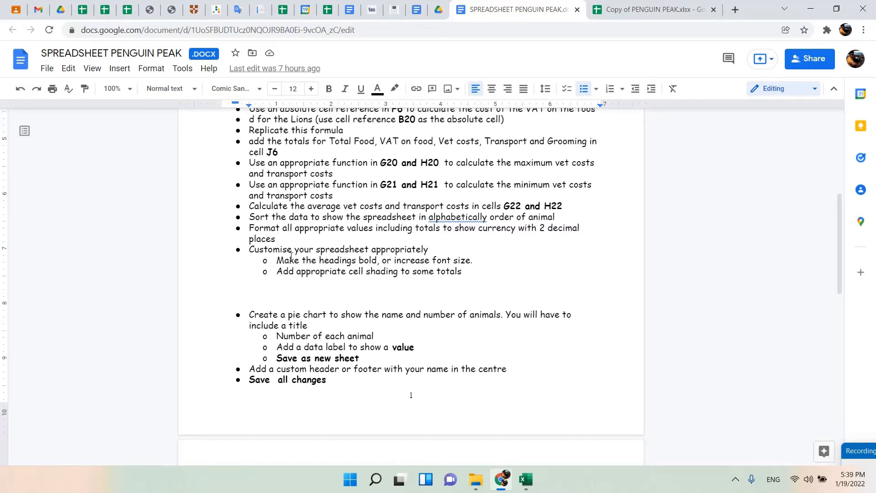
left_click(501, 482)
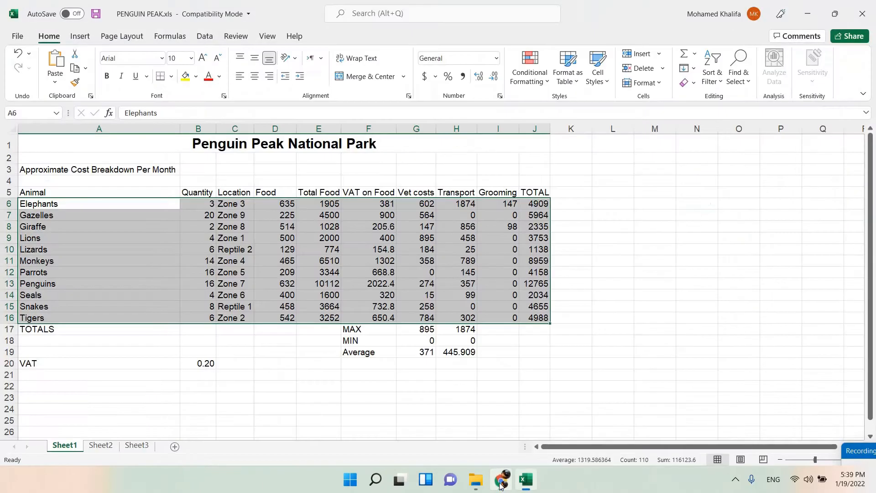
left_click(273, 249)
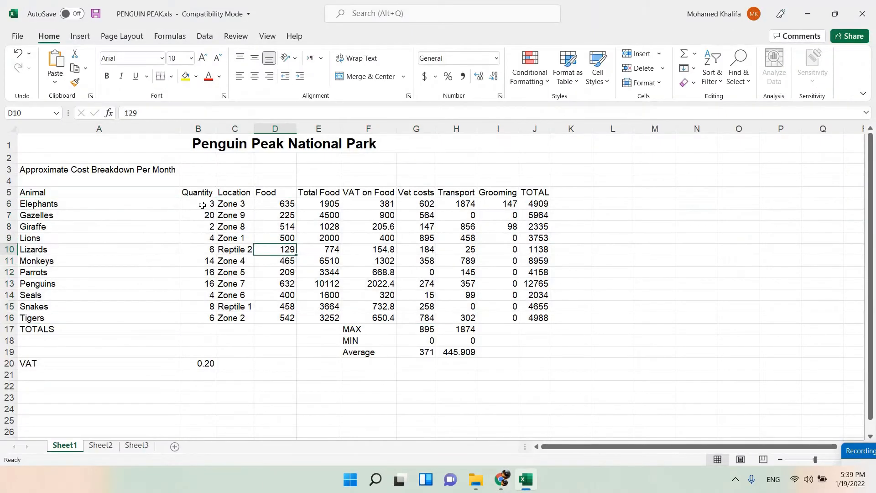
left_click_drag(280, 204, 535, 322)
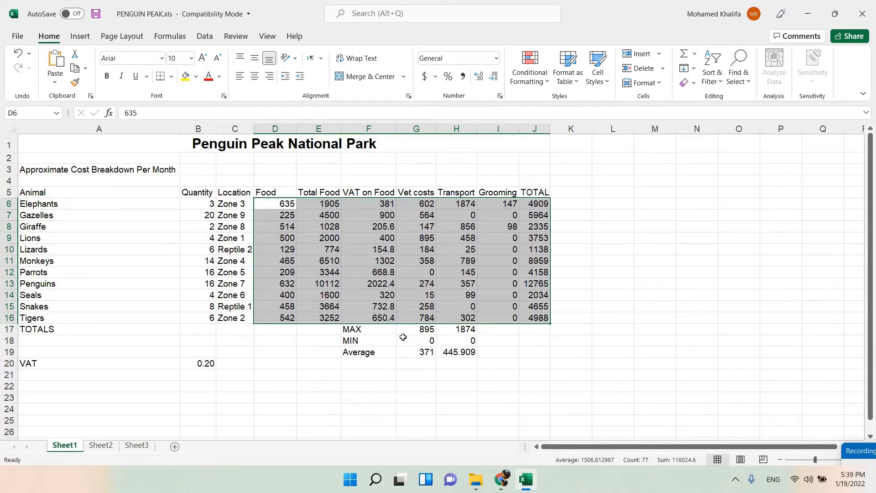
left_click_drag(410, 330, 459, 353)
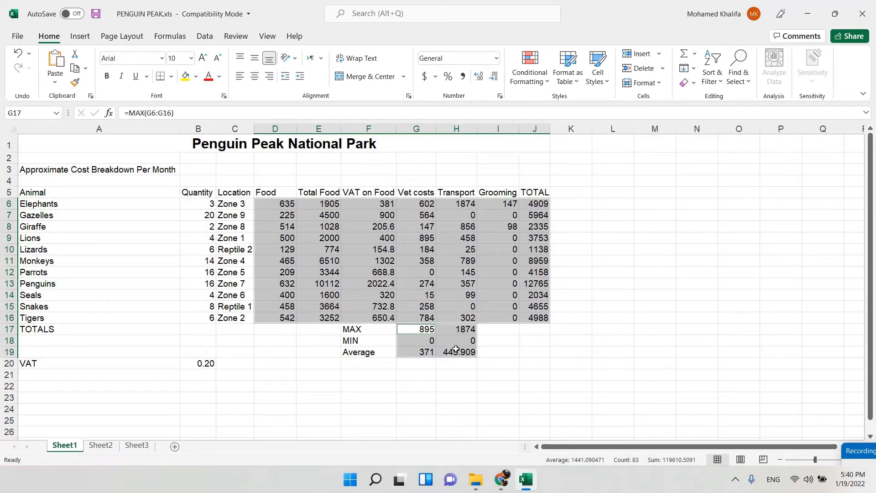
left_click(193, 362, "ctrl")
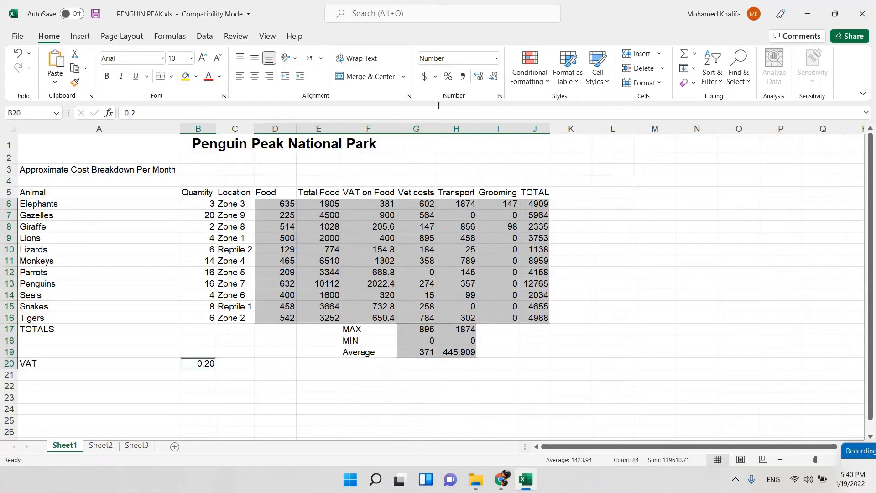
left_click(437, 76)
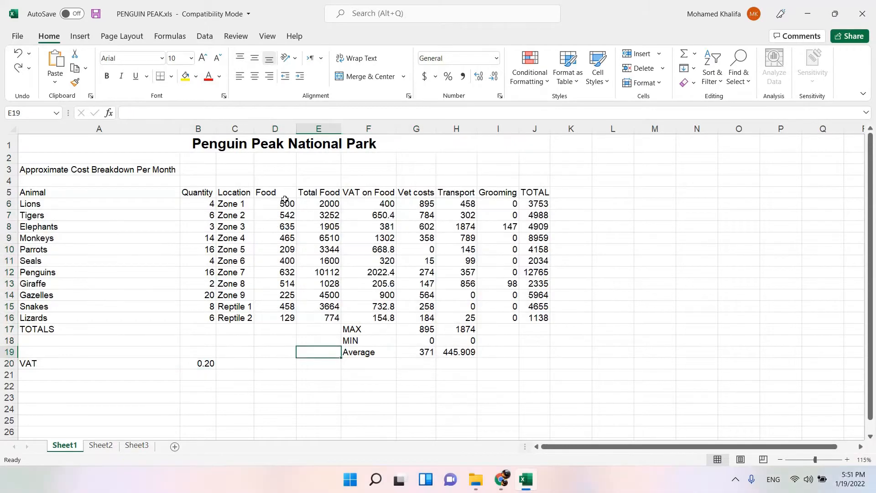
Restore the A to Z order of the animal rows and clear the selection.
key("ctrl+z")
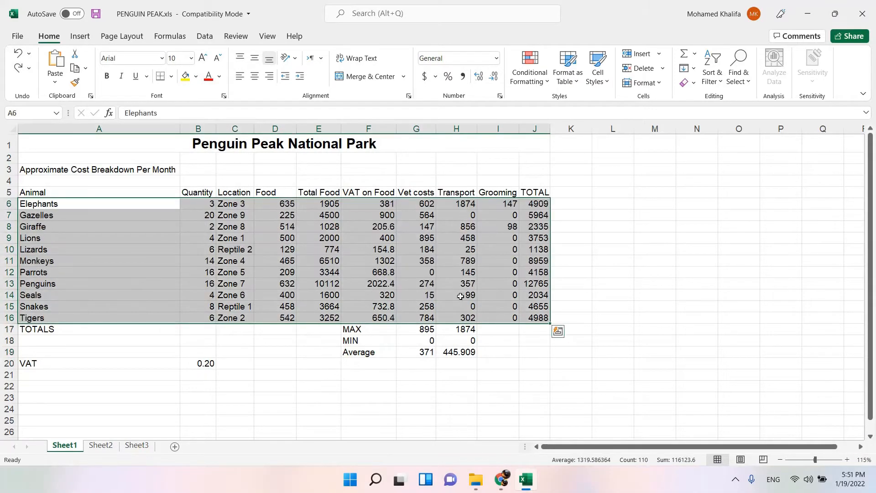
key("ctrl+y")
key("ctrl+z")
left_click(562, 360)
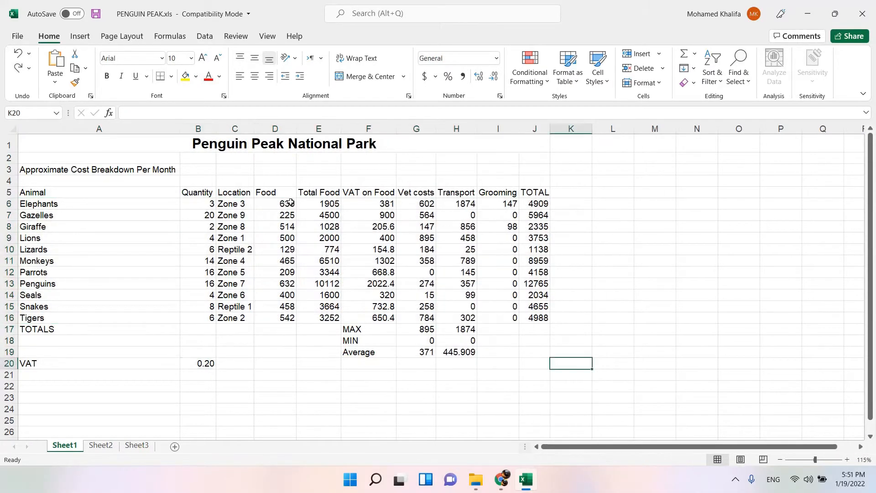
Select the monetary values in D6:J16, the summary cells G17:H19 and the VAT cell B20 together.
left_click_drag(273, 206, 531, 317)
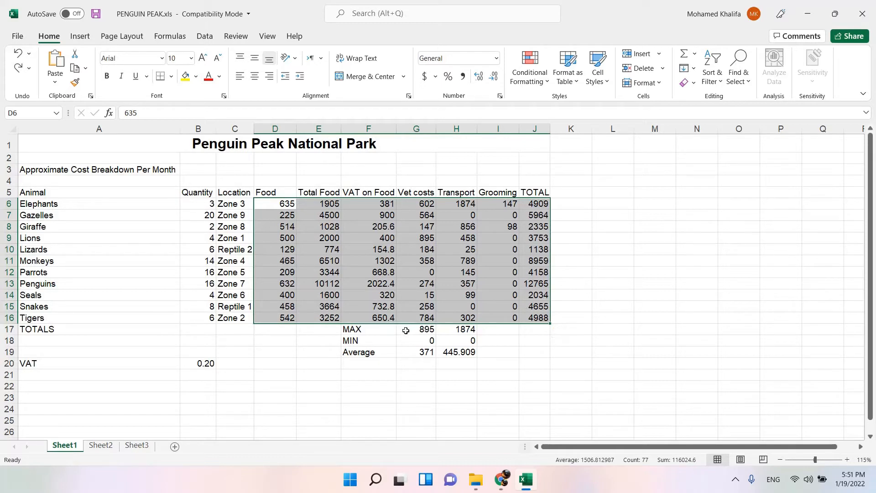
left_click_drag(406, 330, 462, 352)
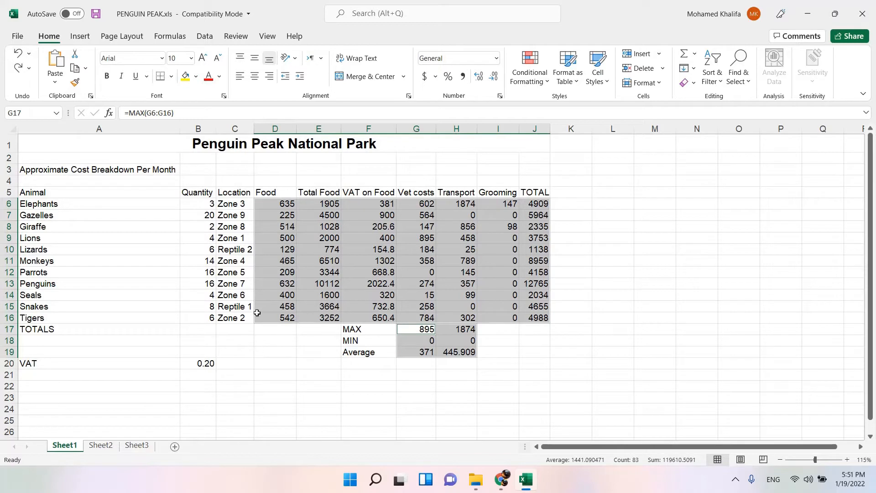
left_click(209, 363, "ctrl")
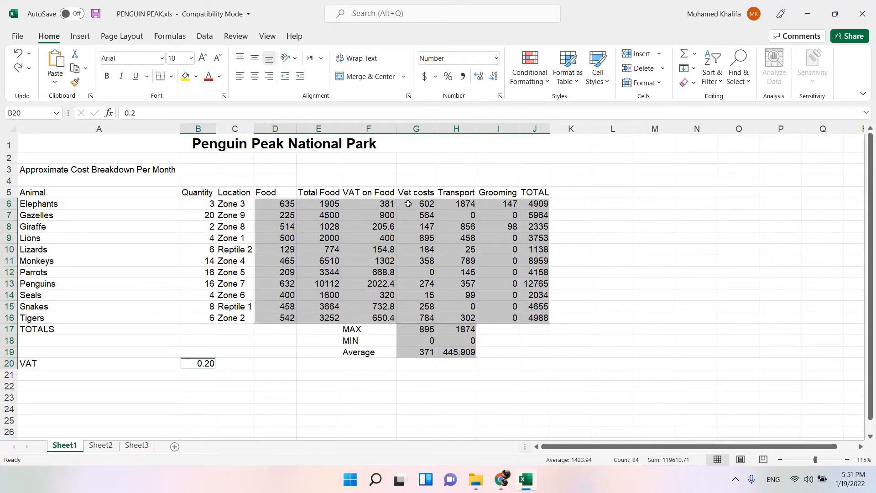
left_click(436, 77)
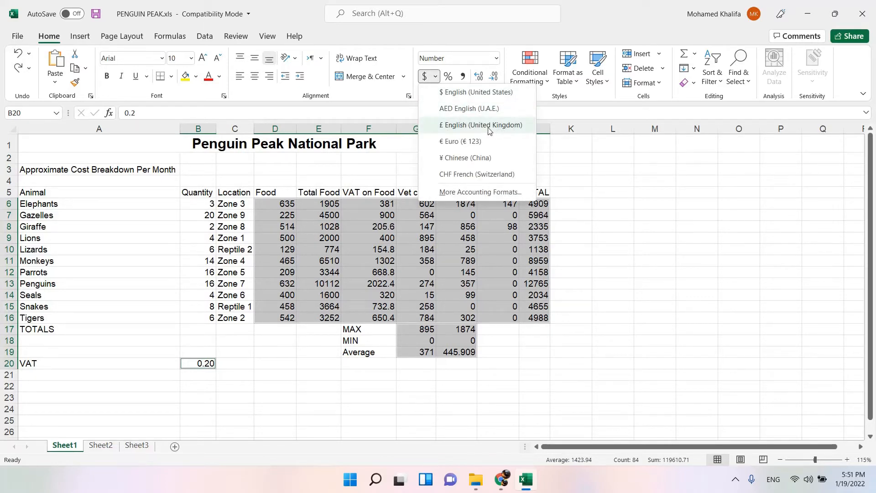
left_click(463, 193)
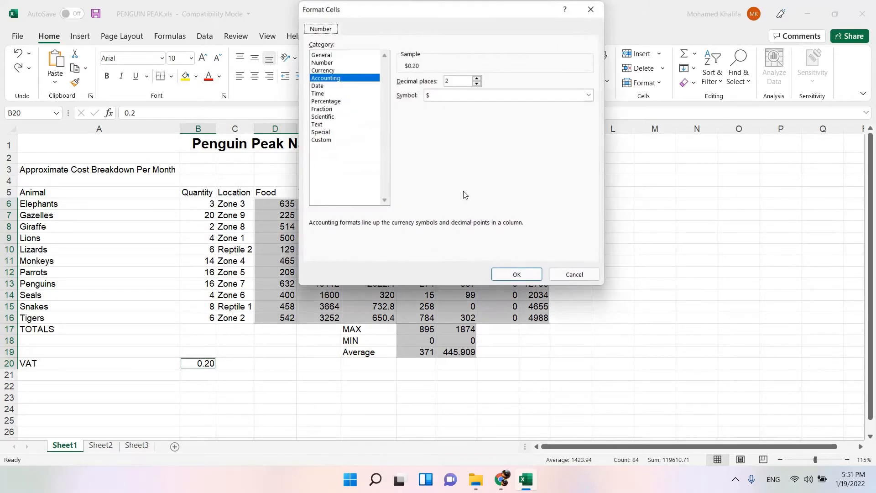
left_click(328, 71)
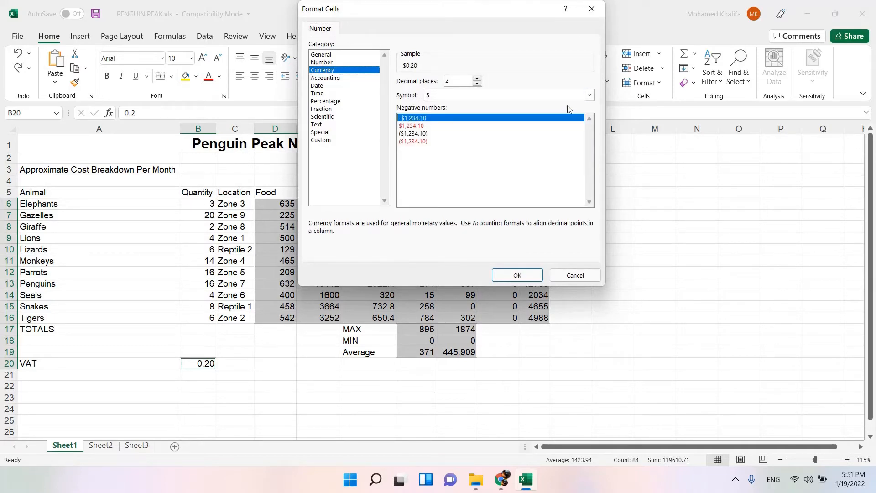
left_click(589, 95)
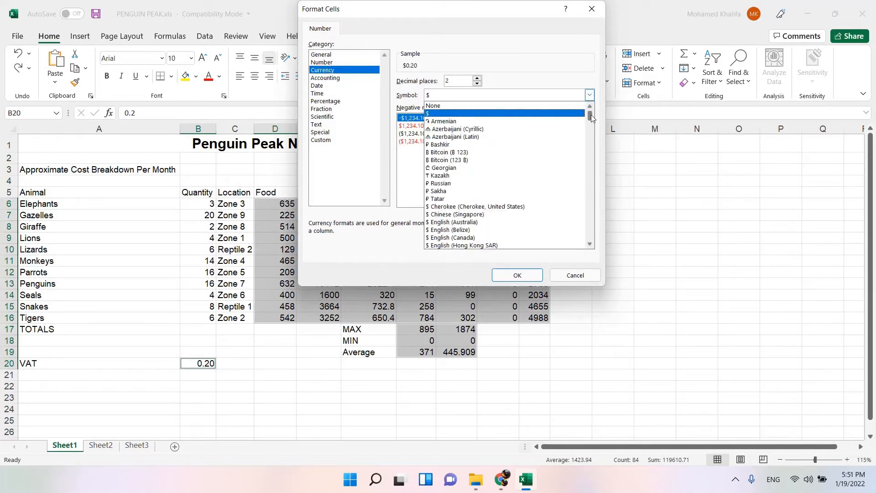
mouse_move(590, 115)
left_mouse_down()
mouse_move(604, 173)
mouse_move(597, 240)
mouse_move(590, 115)
left_mouse_up()
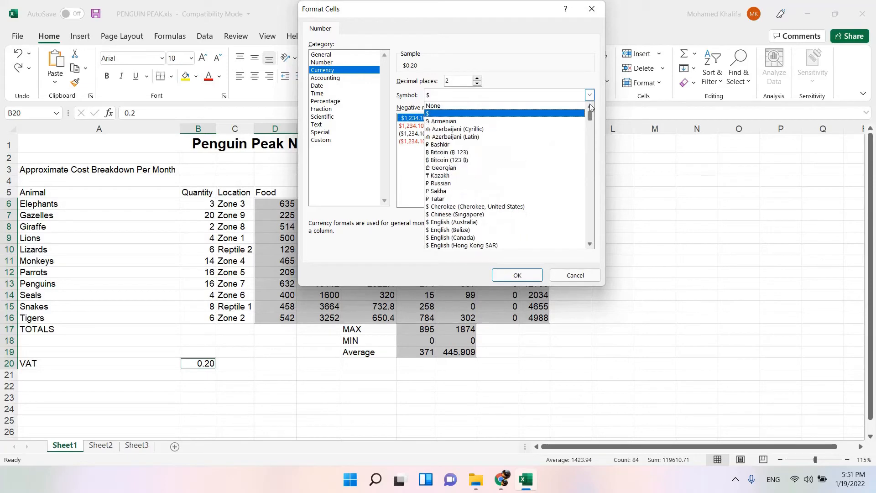
left_click(577, 279)
Apply the £ English (United Kingdom) accounting format with two decimal places to the selected cells and clear the selection.
left_click(436, 78)
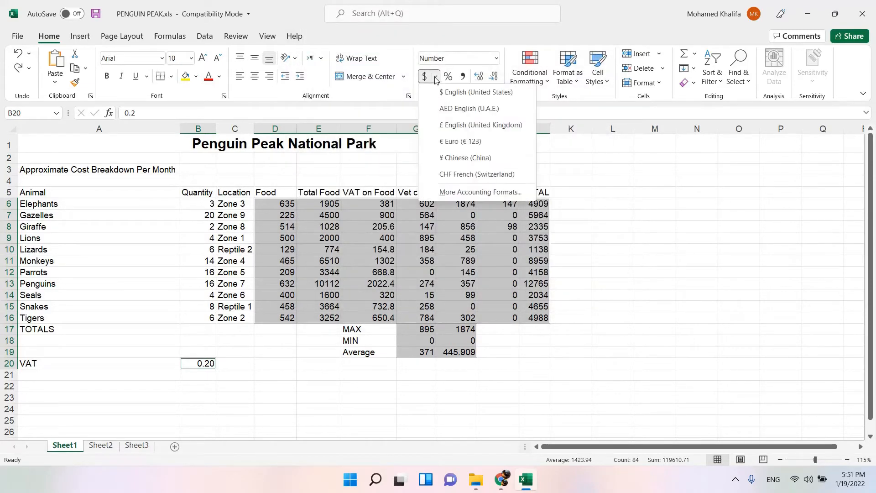
left_click(469, 127)
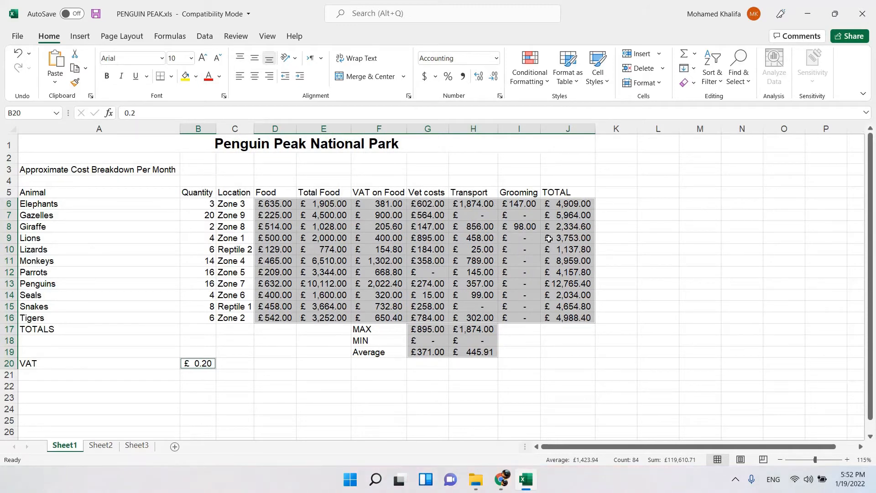
left_click(481, 80)
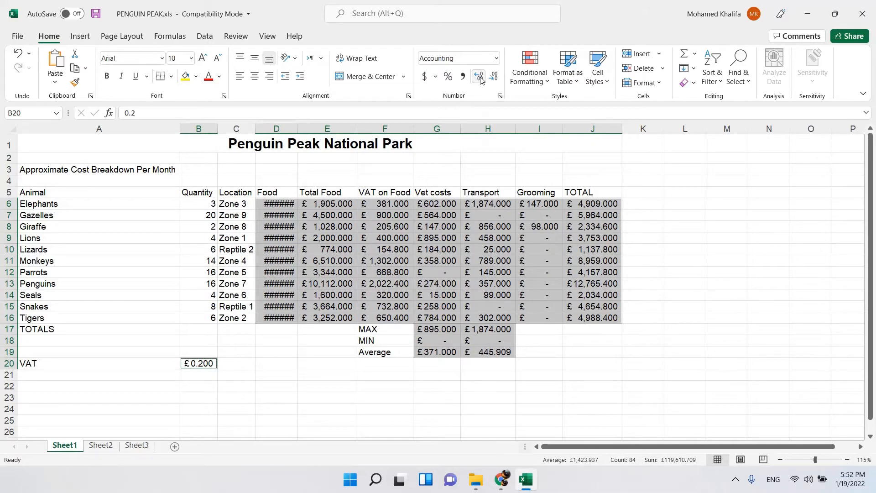
left_click(496, 81)
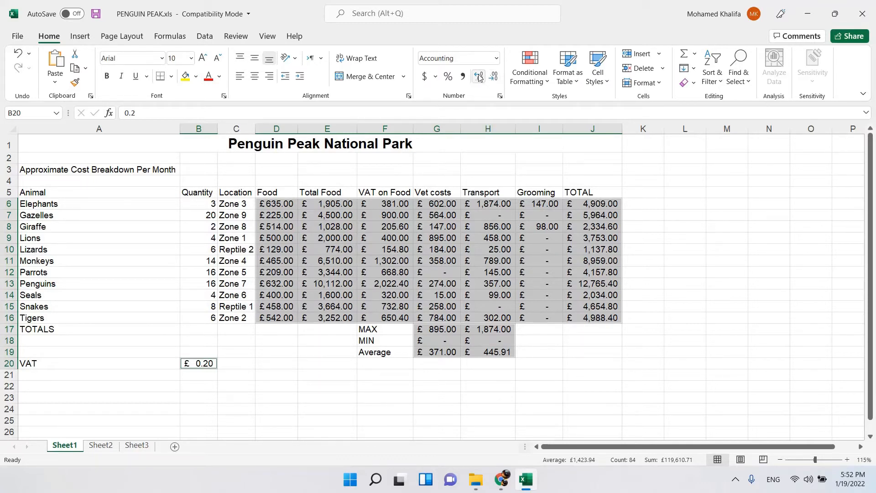
left_click(479, 77)
left_click(494, 77)
left_click(708, 273)
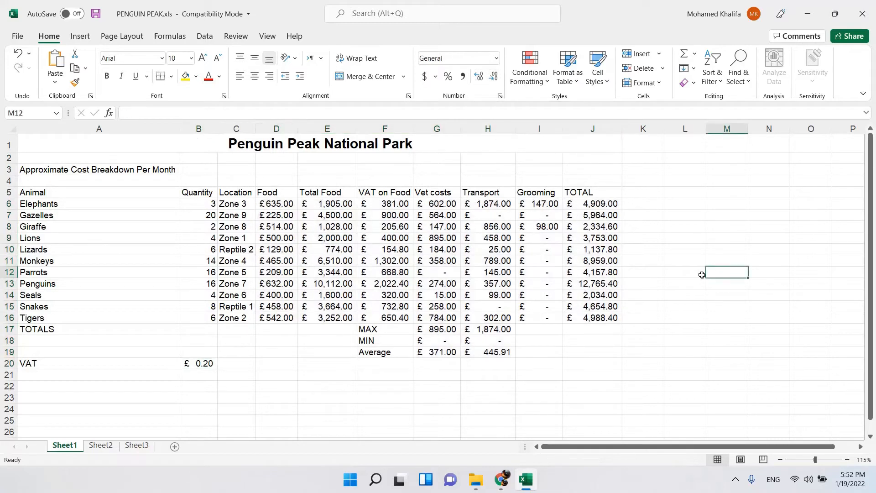
Review the spreadsheet customisation instruction in the task document in Chrome and return to the Excel workbook.
left_click(502, 480)
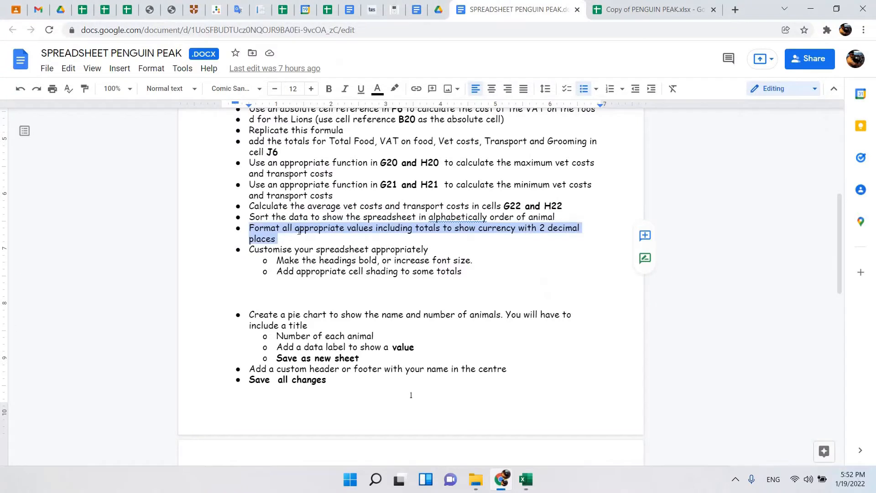
left_click(269, 250)
left_click_drag(243, 250, 426, 252)
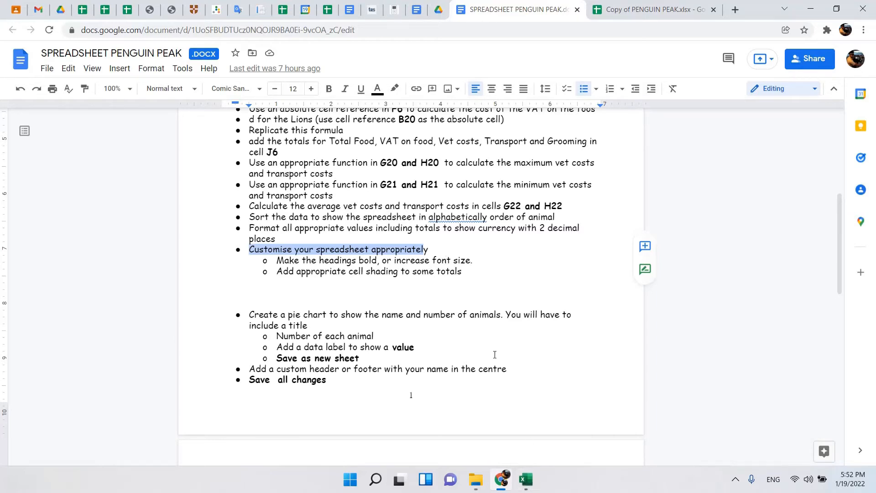
left_click(526, 479)
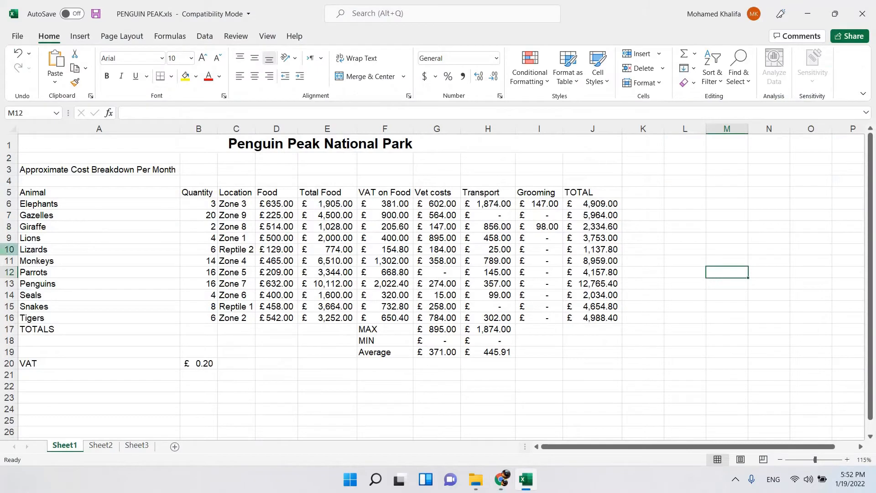
Format the Approximate Cost Breakdown Per Month heading in A3 as bold red text on yellow fill, centred horizontally and vertically.
left_click(138, 169)
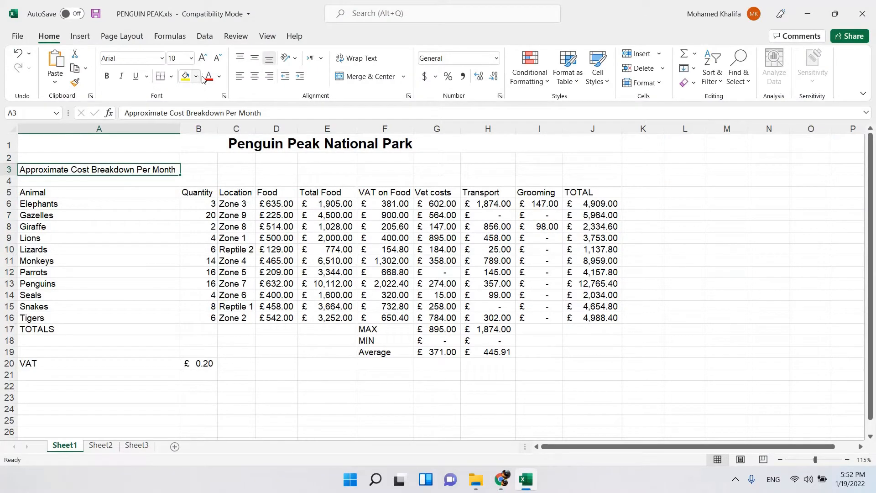
left_click(111, 80)
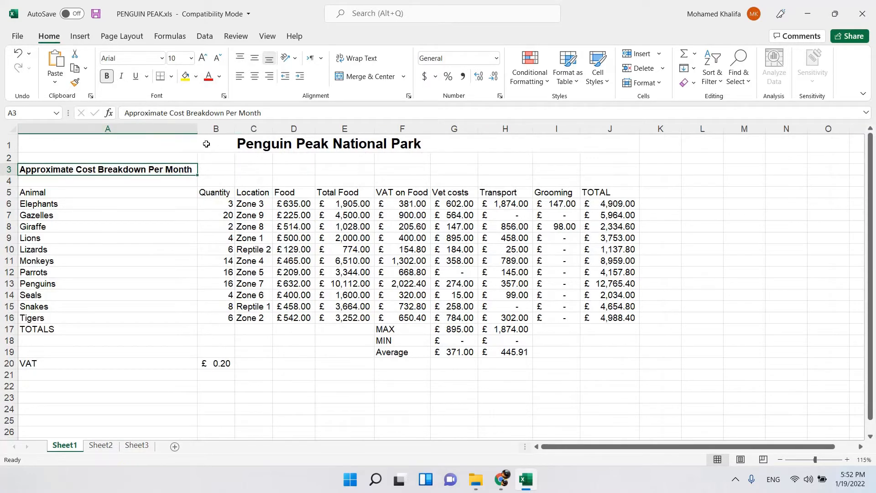
left_click(196, 76)
left_click(217, 182)
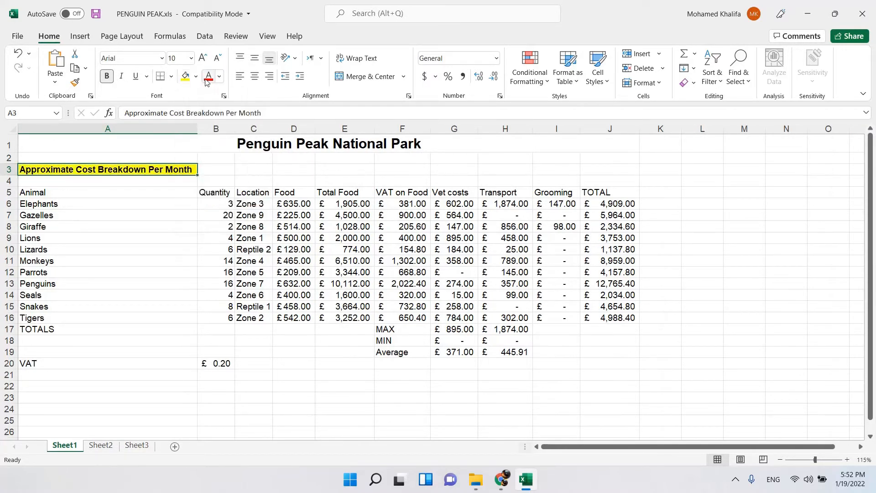
left_click(208, 76)
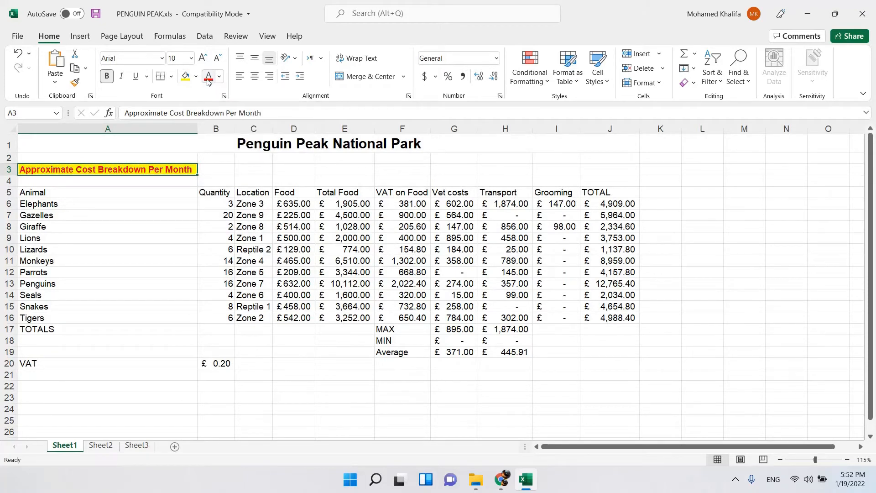
left_click(255, 77)
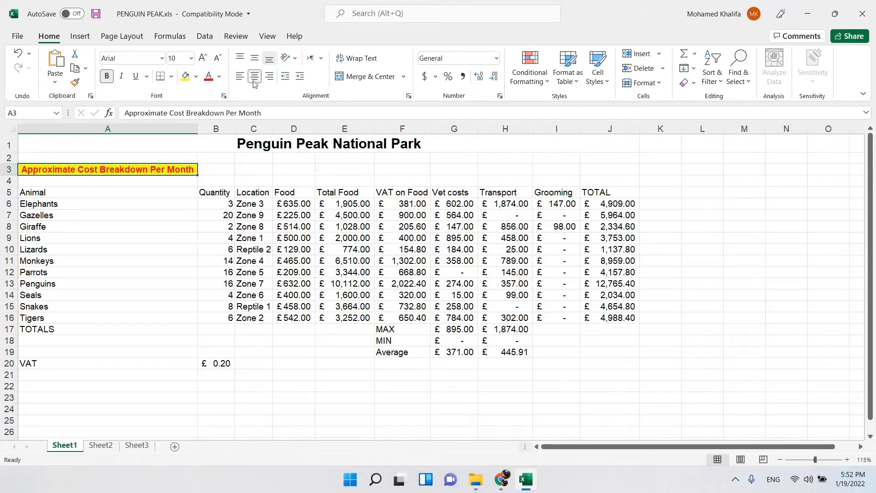
left_click(254, 58)
Apply All Borders to A5:J17, F18:H19 and A20:B20 together and clear the selection.
left_click_drag(35, 193, 593, 331)
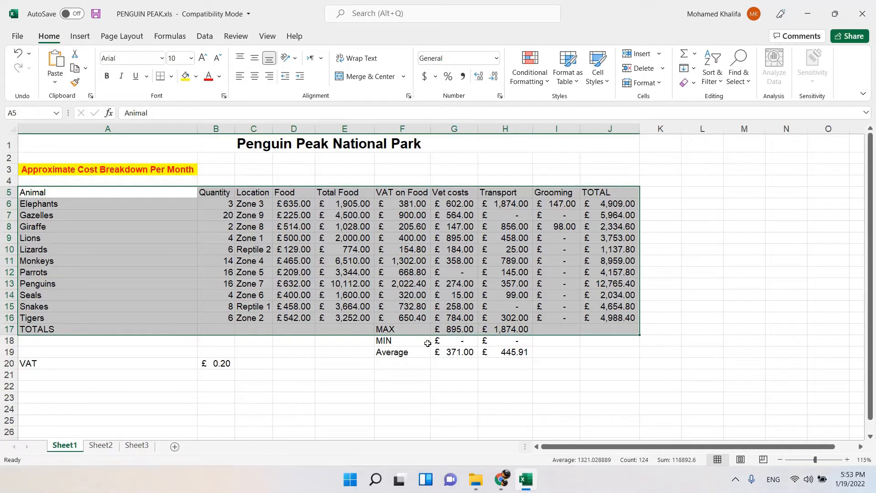
left_click_drag(420, 340, 504, 354)
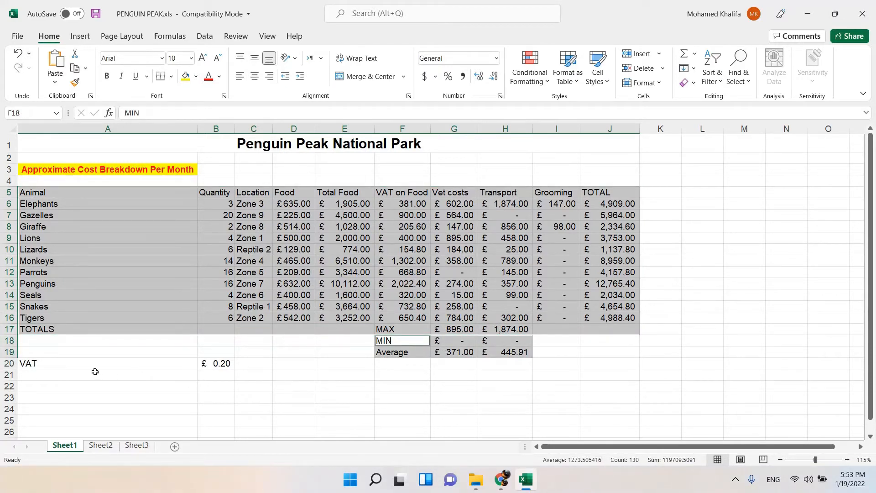
left_click_drag(67, 367, 217, 364)
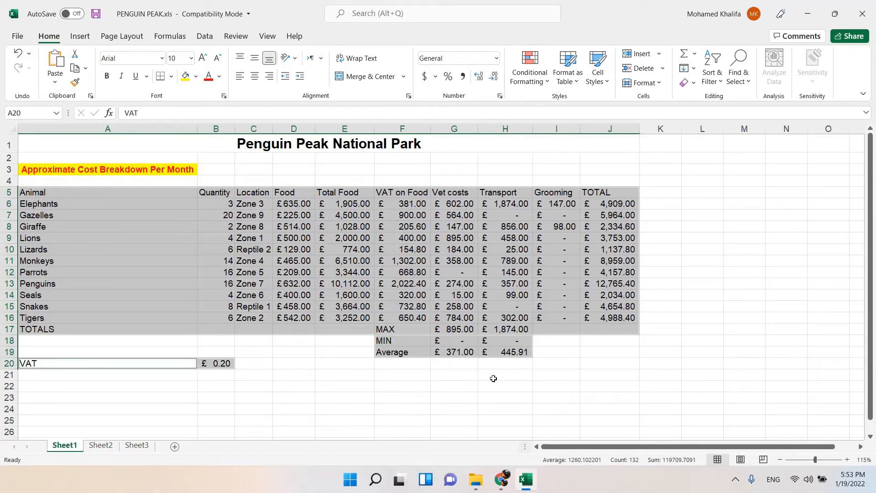
left_click(171, 77)
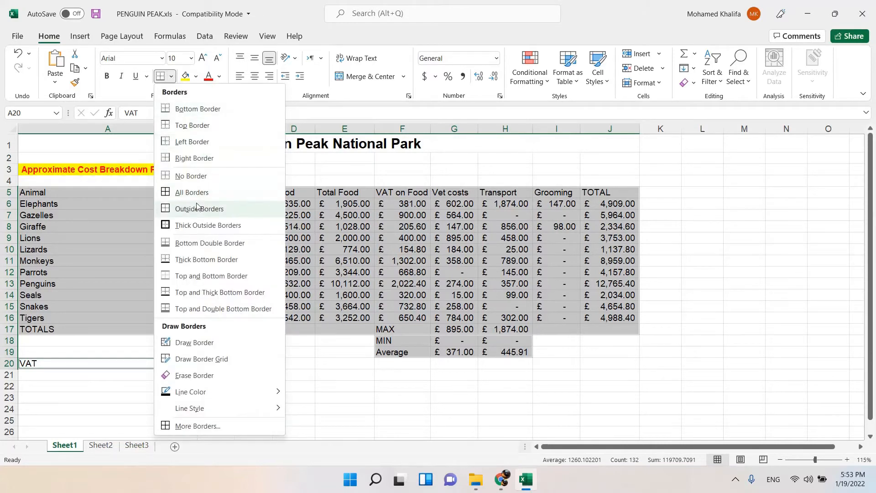
left_click(172, 77)
left_click(171, 77)
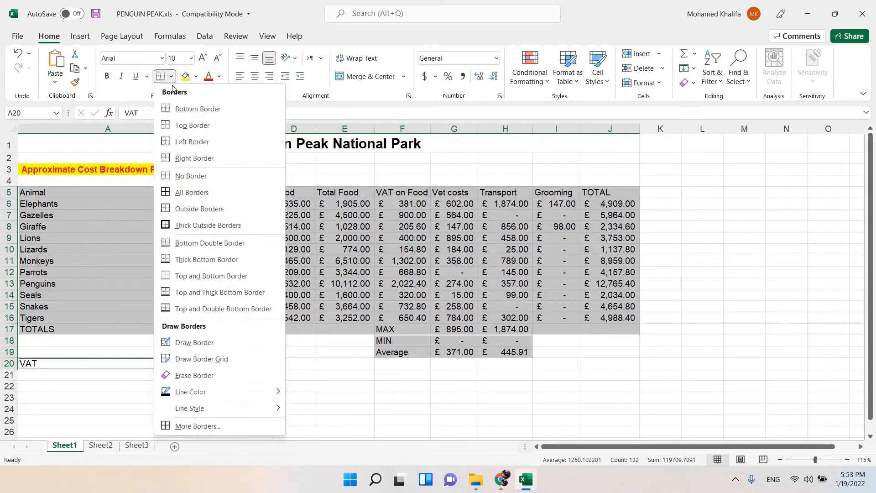
left_click(195, 194)
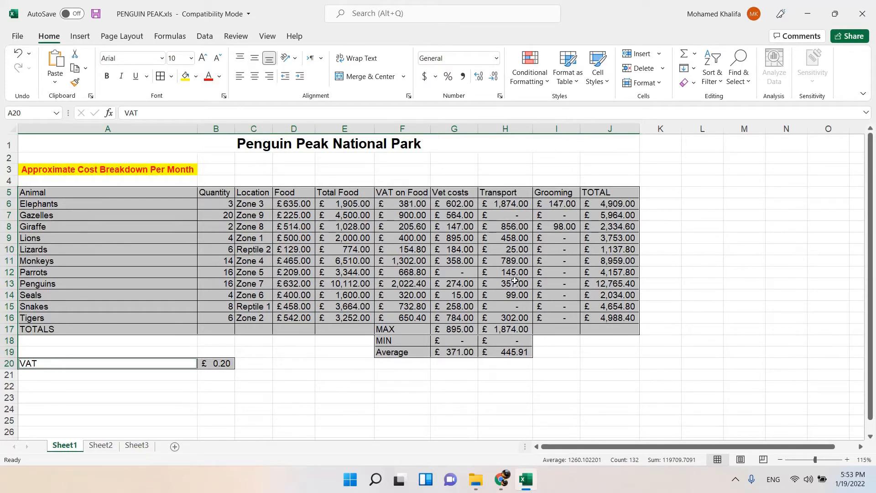
left_click(298, 242)
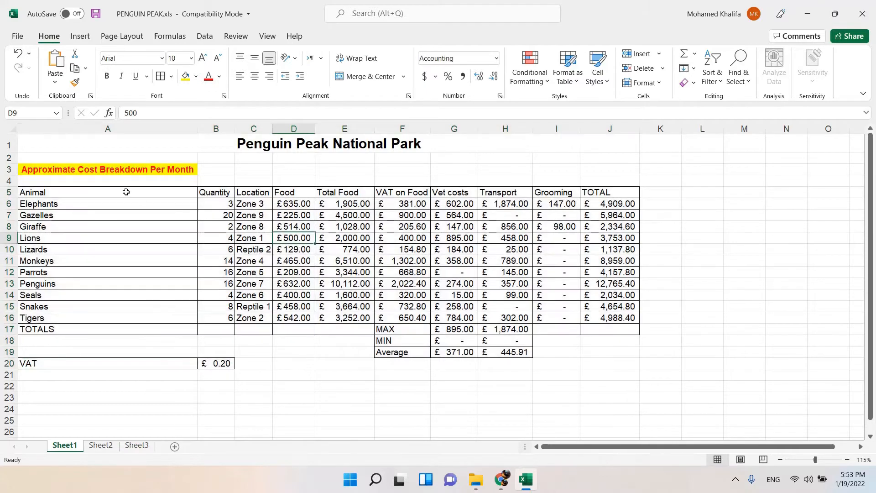
Centre the contents of A5:J20 horizontally and vertically in their cells.
left_click(103, 191)
left_click_drag(160, 198, 598, 360)
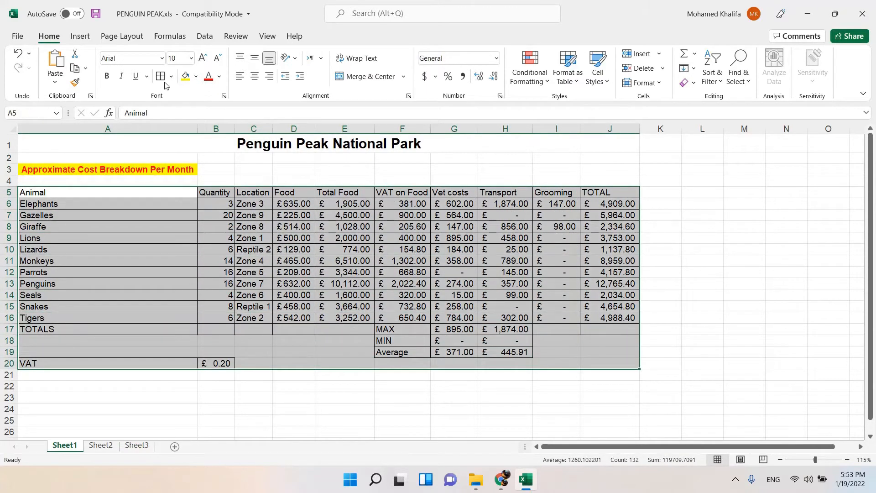
left_click(255, 77)
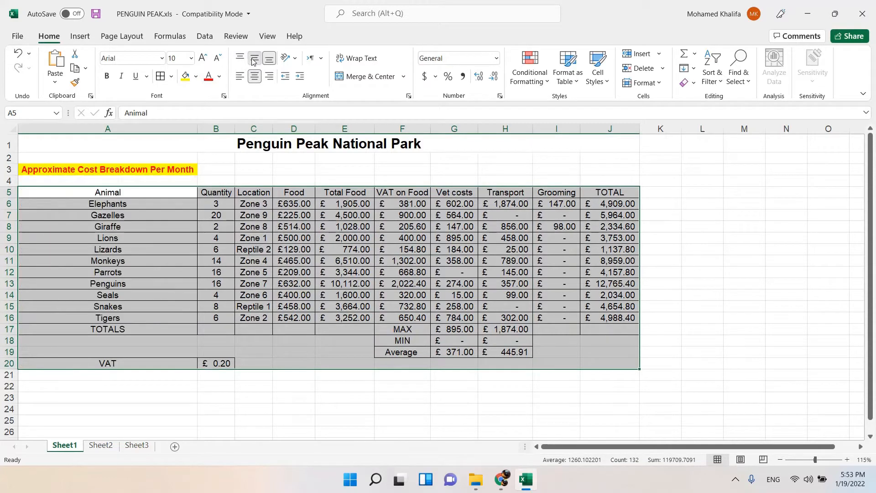
left_click(254, 58)
left_click(281, 264)
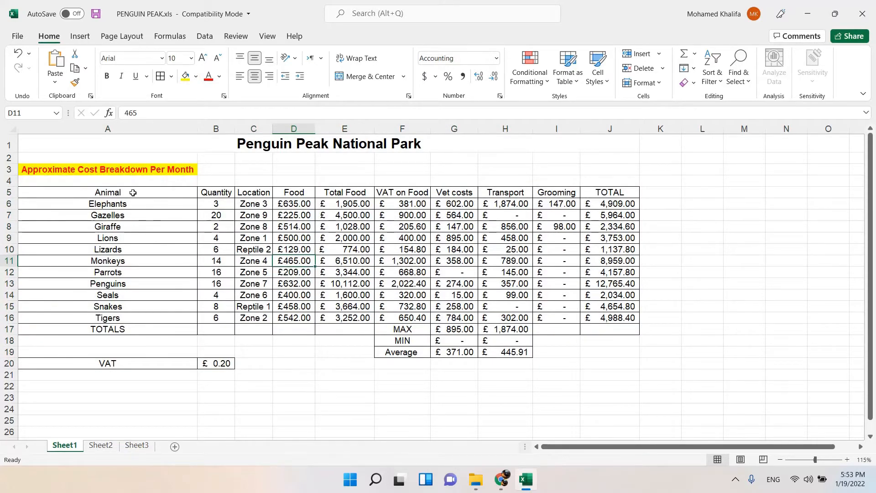
Shade the column heading row A5:J5 with a light blue theme colour.
left_click_drag(133, 193, 598, 193)
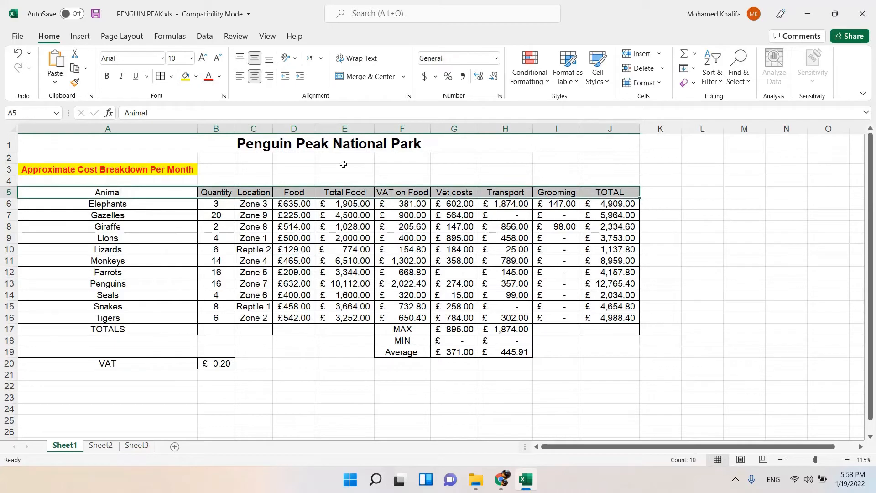
left_click(196, 76)
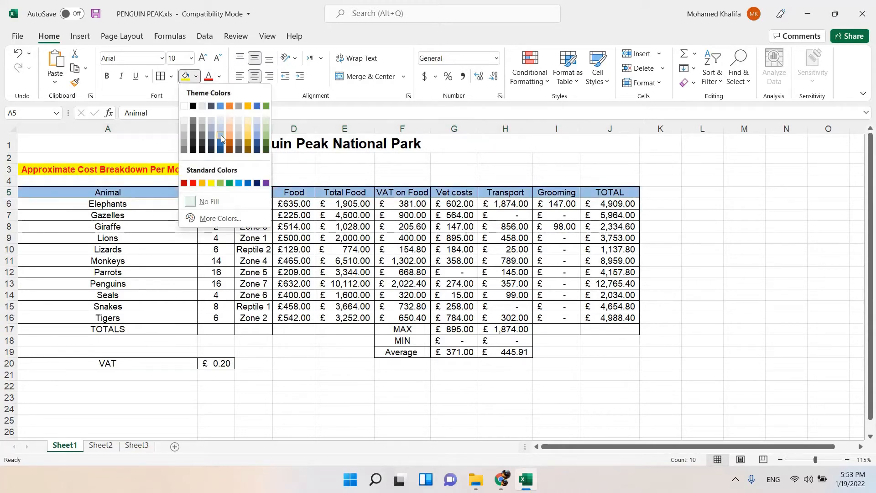
left_click(222, 138)
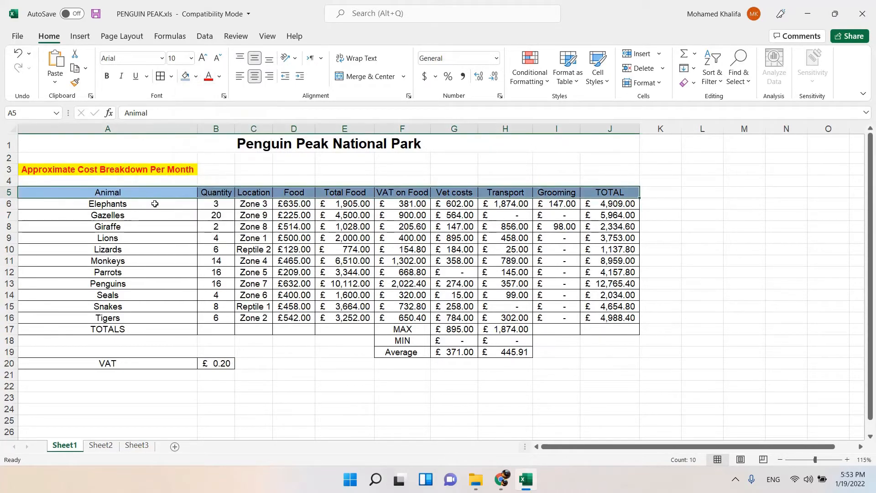
Shade the animal names in A6:A16 light green and the TOTALS cell A17 orange.
left_click_drag(152, 204, 172, 319)
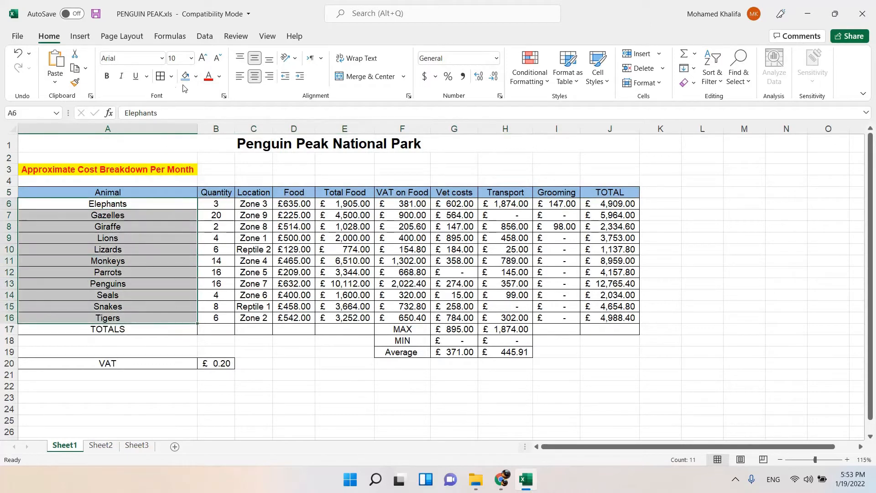
left_click(196, 76)
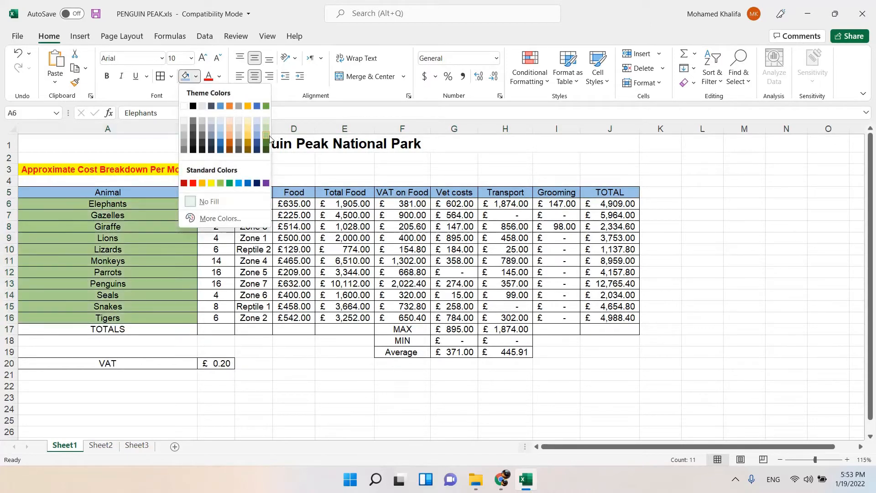
left_click(266, 136)
mouse_move(139, 330)
left_mouse_down()
mouse_move(366, 322)
mouse_move(132, 332)
left_mouse_up()
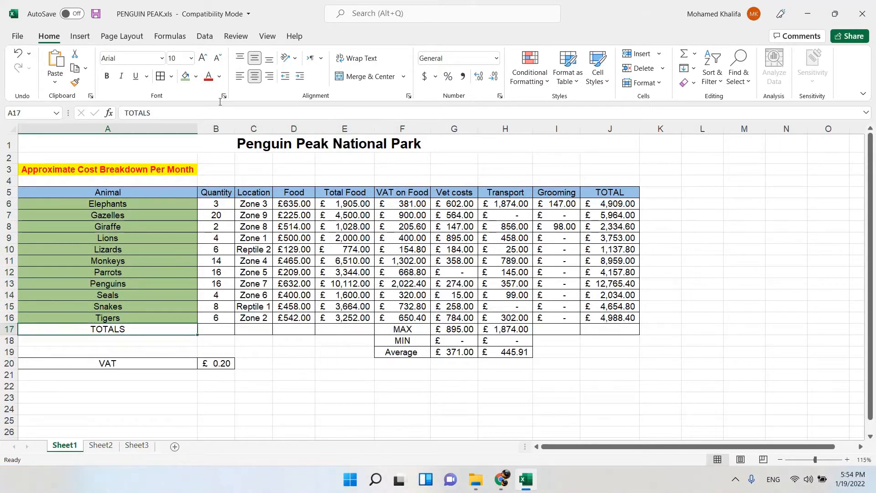
left_click(200, 79)
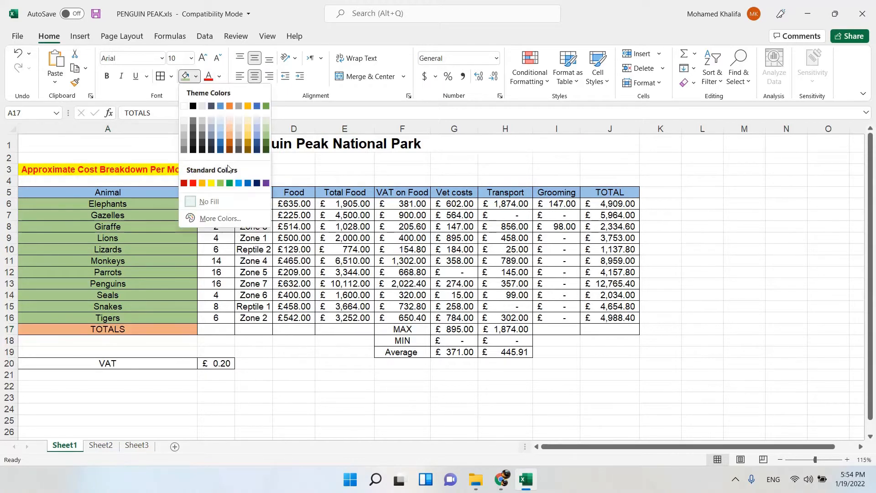
left_click(202, 183)
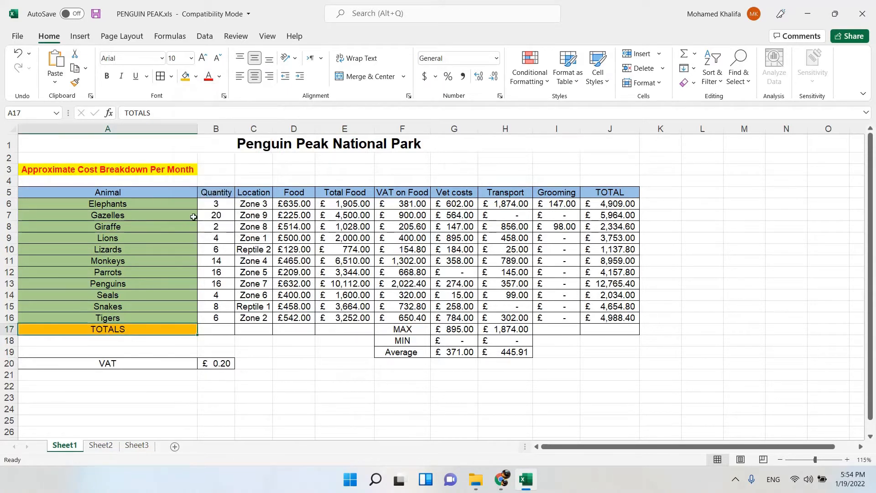
Fill B6:D16 with light grey and the cost figures in E6:J16 with standard green.
left_click_drag(215, 204, 297, 318)
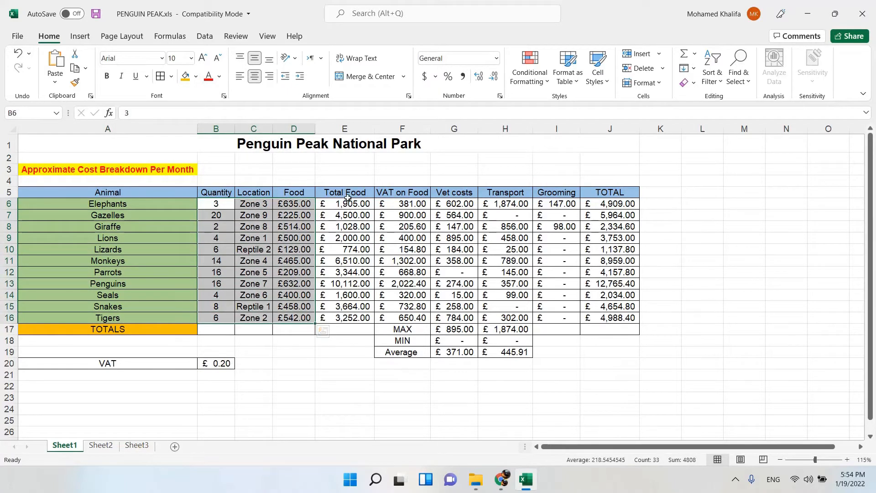
left_click(195, 75)
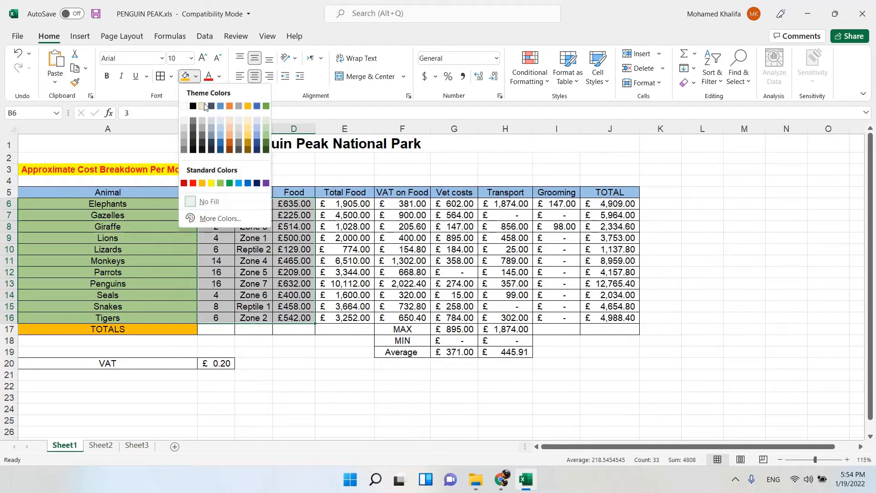
left_click(239, 133)
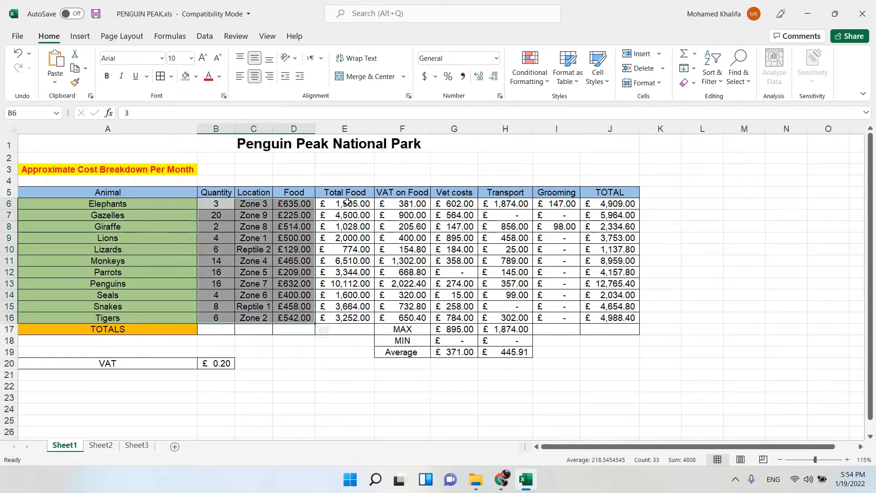
left_click_drag(344, 203, 593, 317)
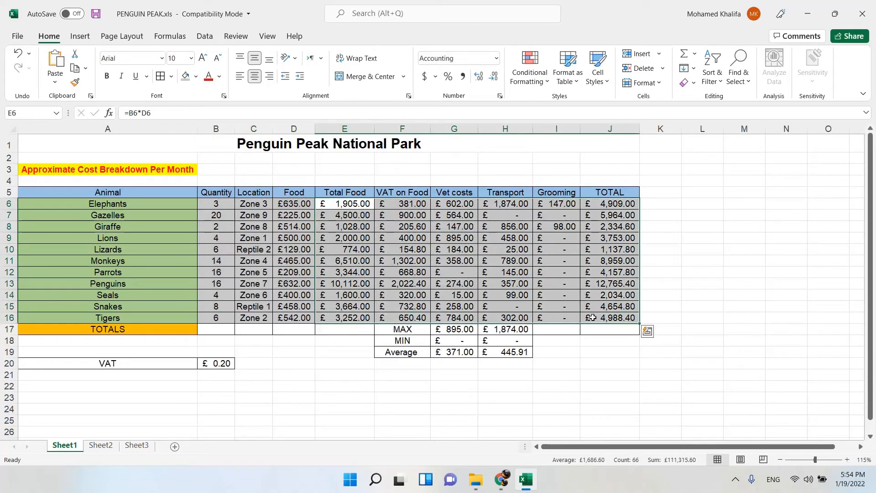
left_click(195, 75)
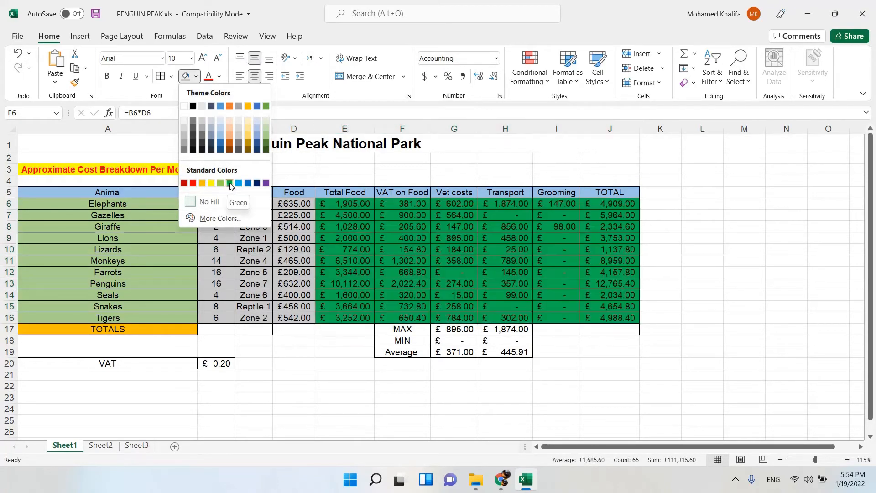
left_click(230, 183)
Fill the MAX, MIN and Average block F17:H19 with a bright green from the extended colour palette.
left_click_drag(402, 329, 505, 357)
left_click(196, 77)
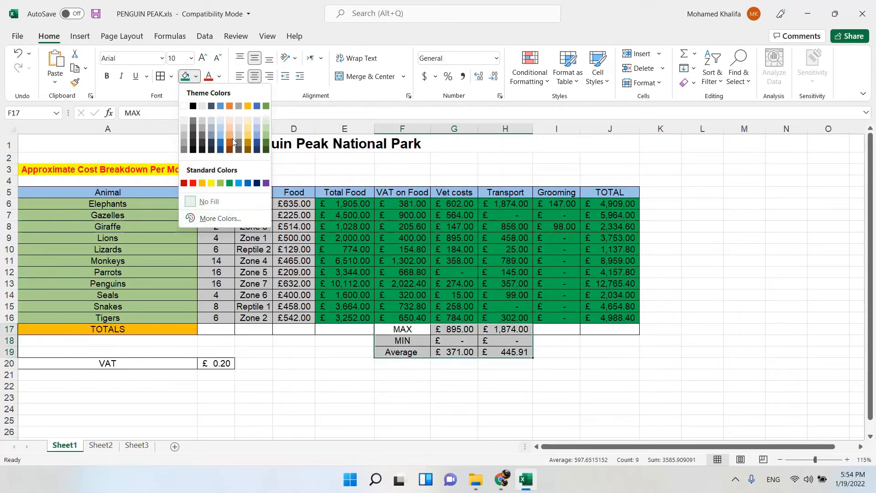
left_click(229, 219)
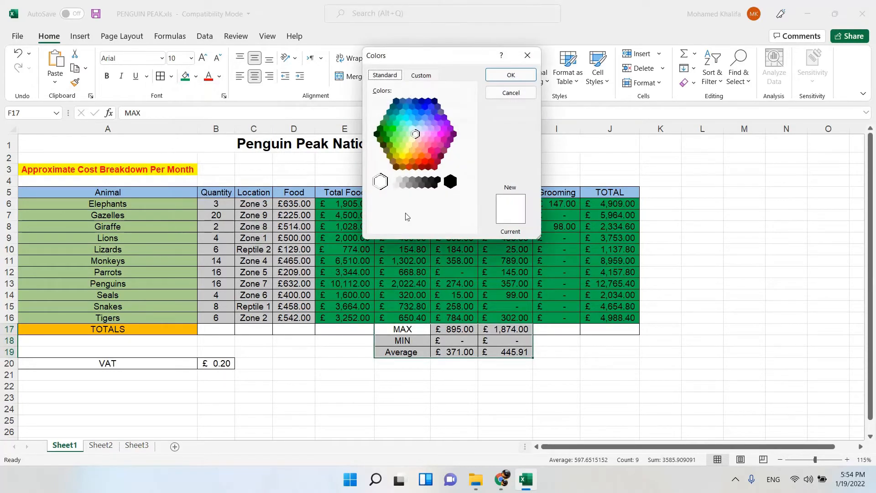
left_click(426, 122)
left_click(420, 118)
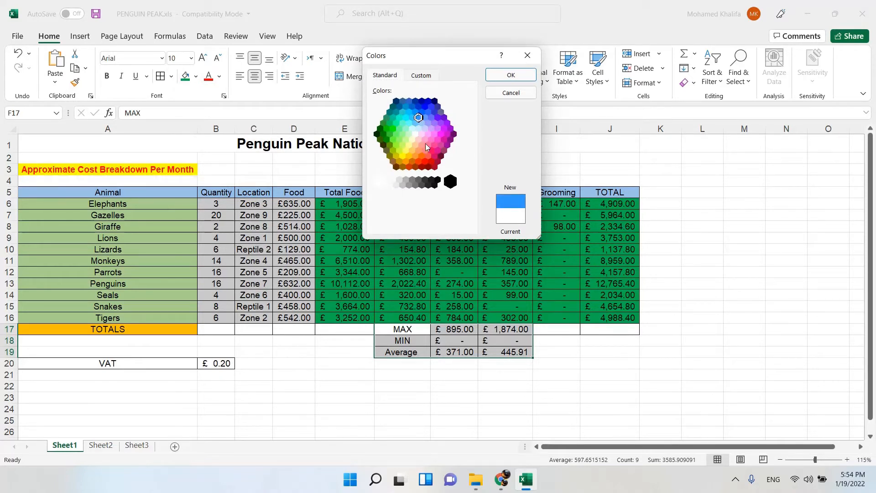
left_click(393, 140)
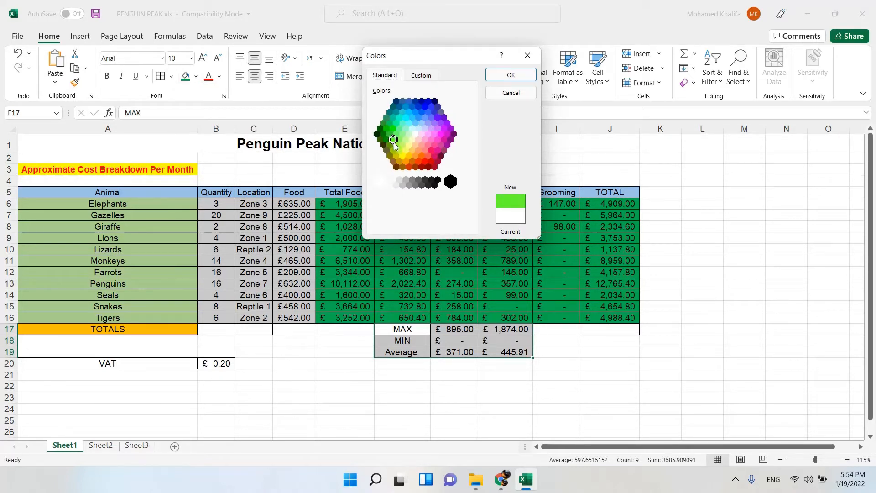
left_click(511, 75)
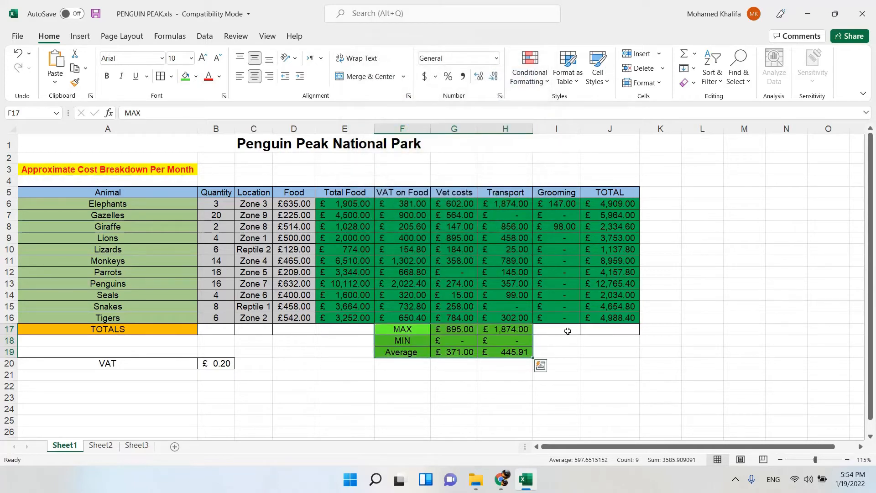
Shade the VAT cells A20:B20 in standard red.
left_click_drag(83, 364, 212, 363)
left_click(195, 79)
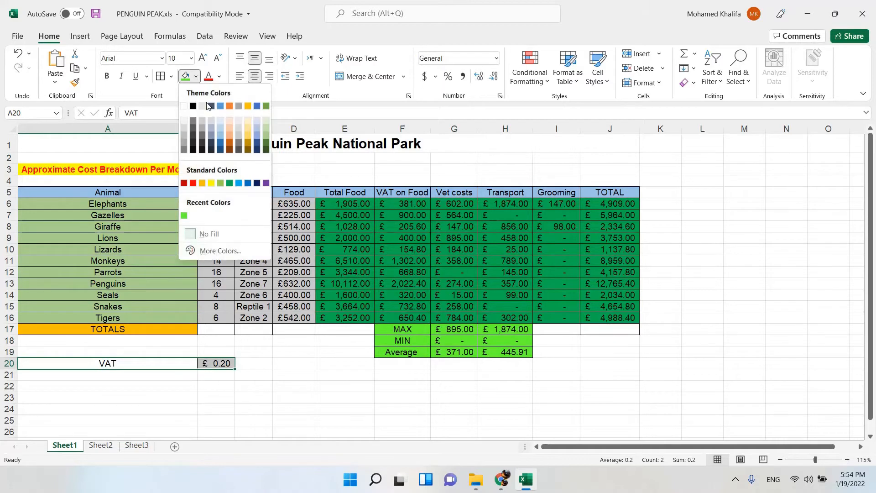
left_click(193, 183)
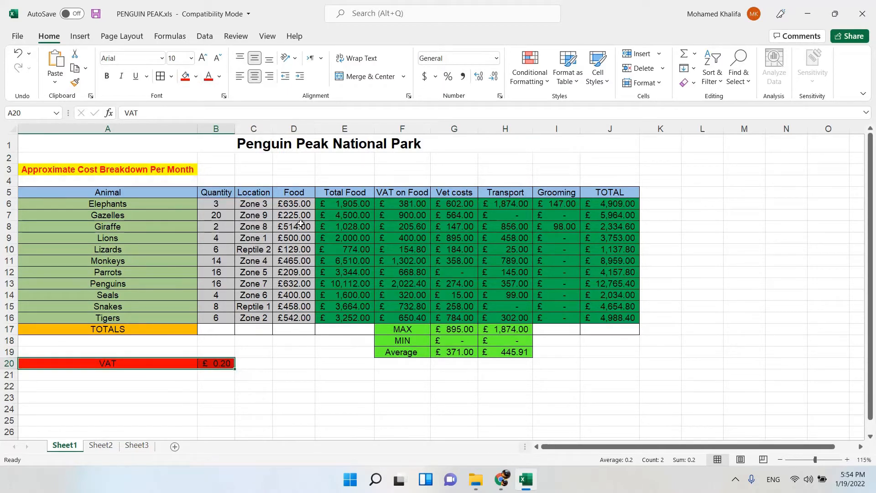
Apply red font colour to the MAX, MIN and Average block F17:H19 and the heading row A5:J5.
left_click_drag(414, 330, 504, 352)
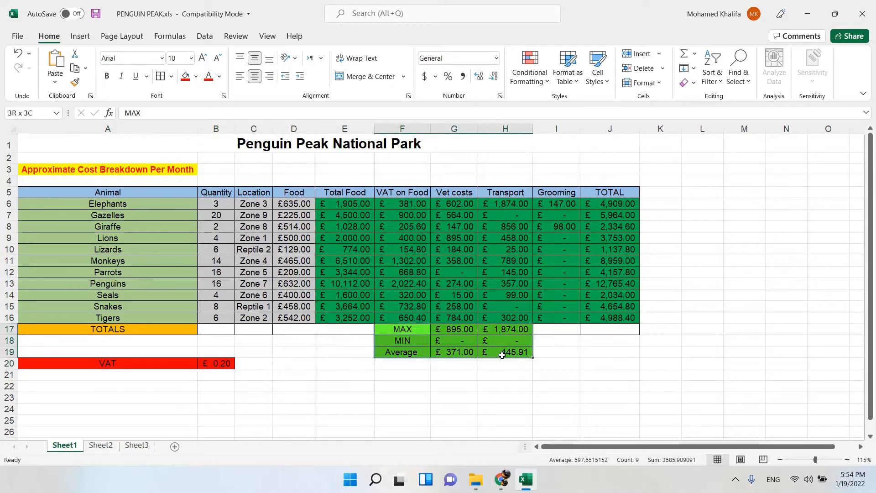
left_click(208, 76)
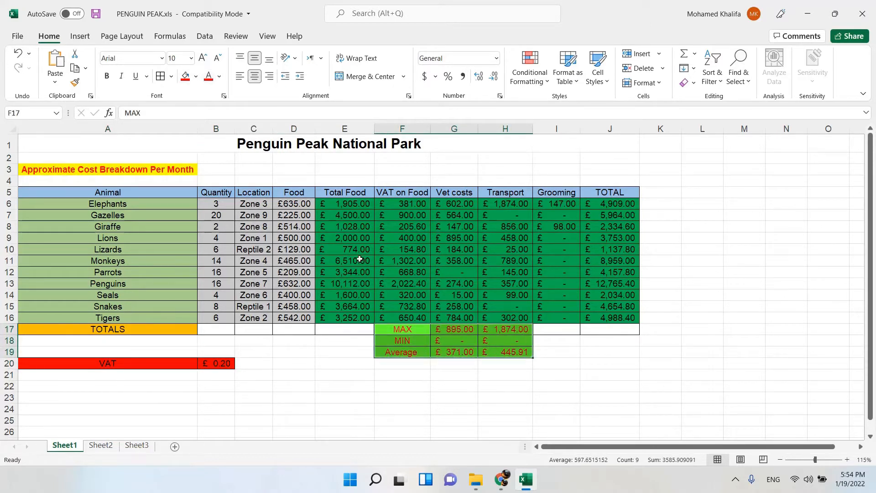
left_click_drag(124, 192, 636, 192)
left_click(208, 77)
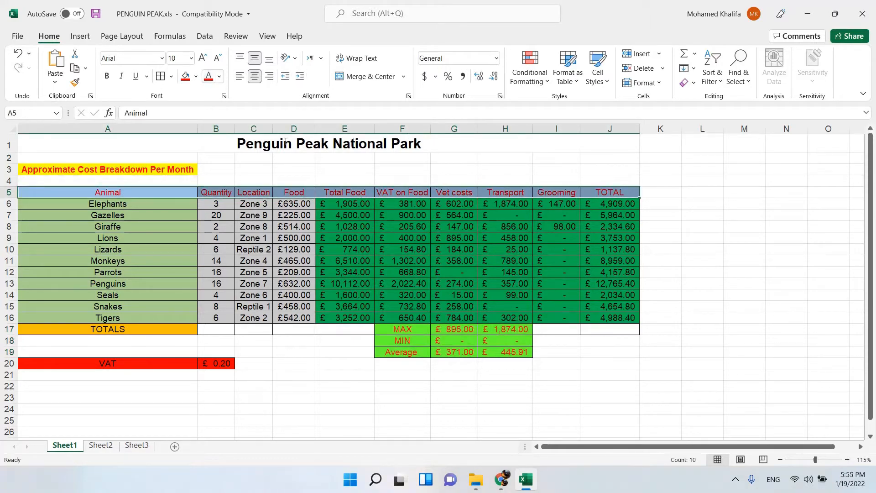
Change the font colour of the cost figures in E6:J16 to standard yellow.
left_click_drag(329, 206, 620, 319)
left_click(220, 77)
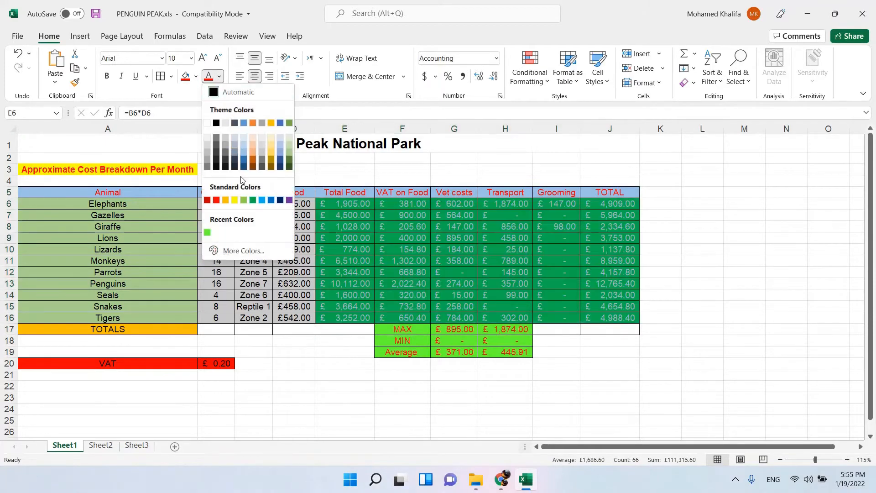
left_click(234, 200)
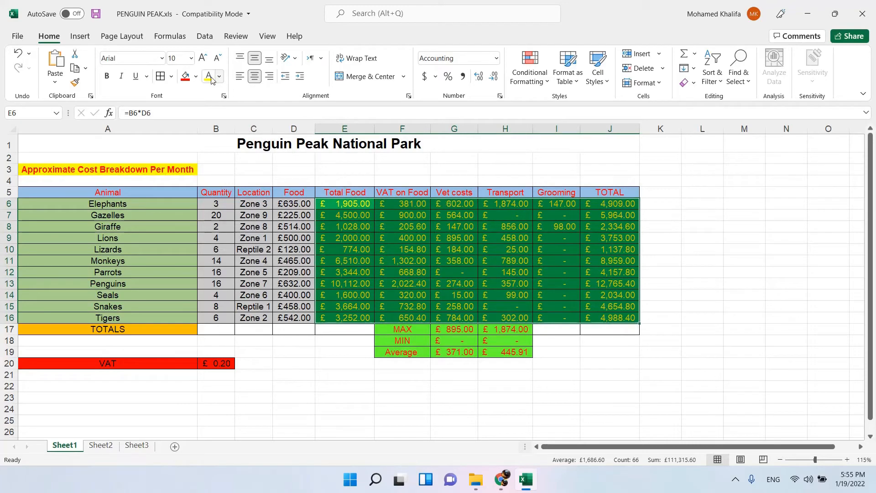
left_click(196, 77)
left_click(196, 77)
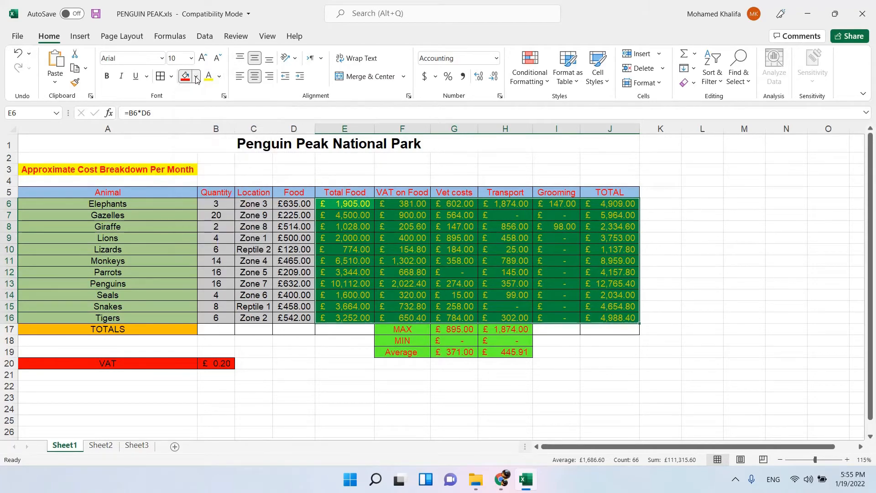
left_click(197, 78)
left_click(196, 77)
left_click(196, 78)
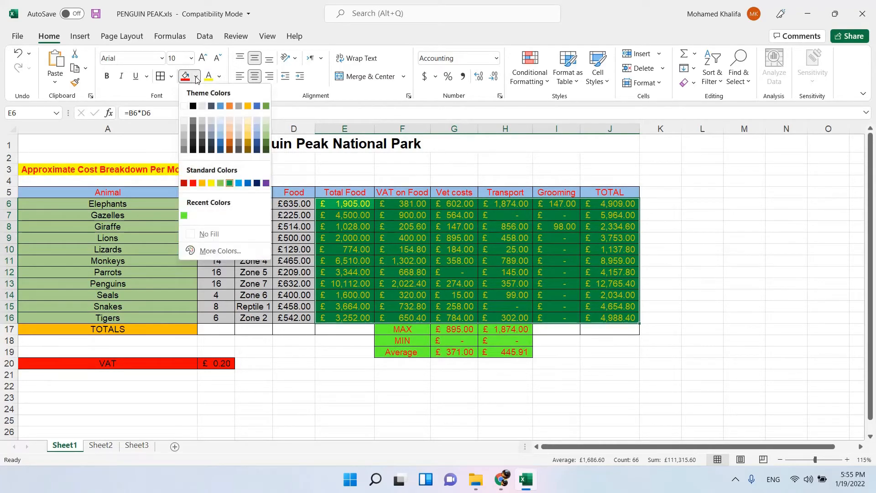
left_click(221, 76)
left_click(221, 76)
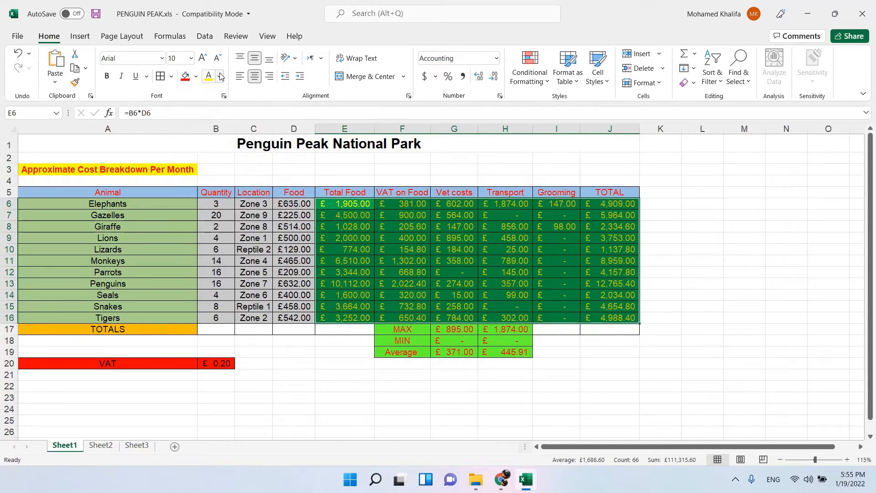
left_click(221, 77)
left_click(220, 76)
left_click(221, 76)
left_click(221, 76)
left_click(254, 59)
Clear the cell selection and switch to the Penguin Peak instruction document in Chrome.
left_click(663, 250)
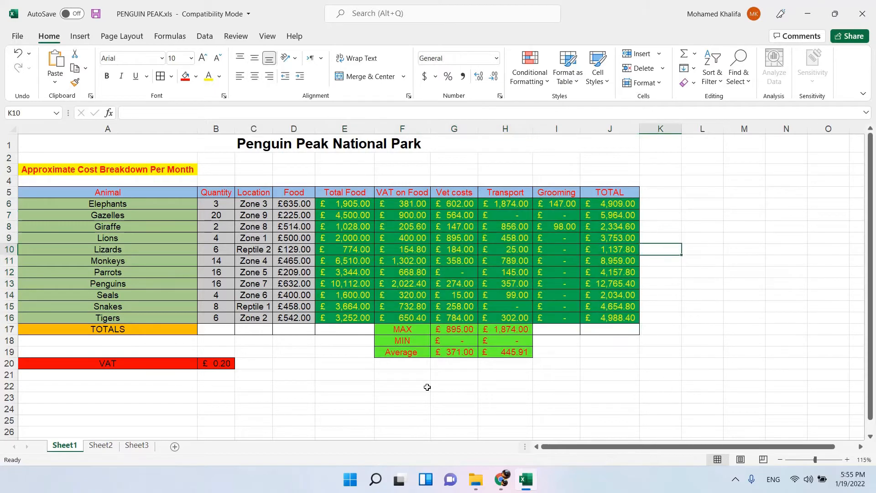
left_click(569, 372)
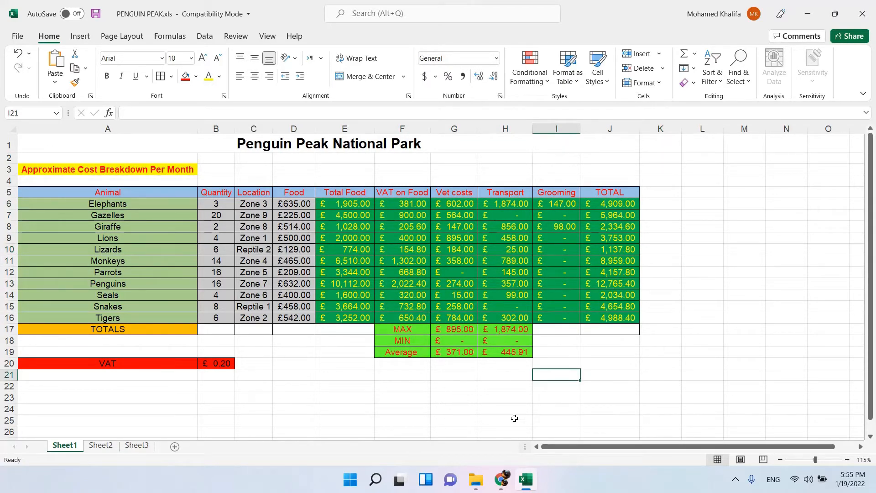
left_click(501, 479)
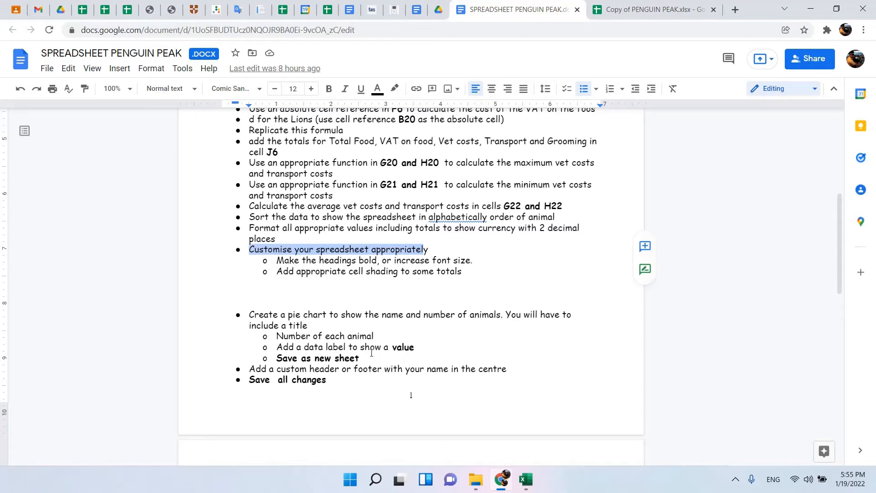
Switch to the Excel workbook and select the Animal and Quantity data in A5:B16, checking the pie chart instruction in the document.
left_click(526, 480)
left_click(139, 196)
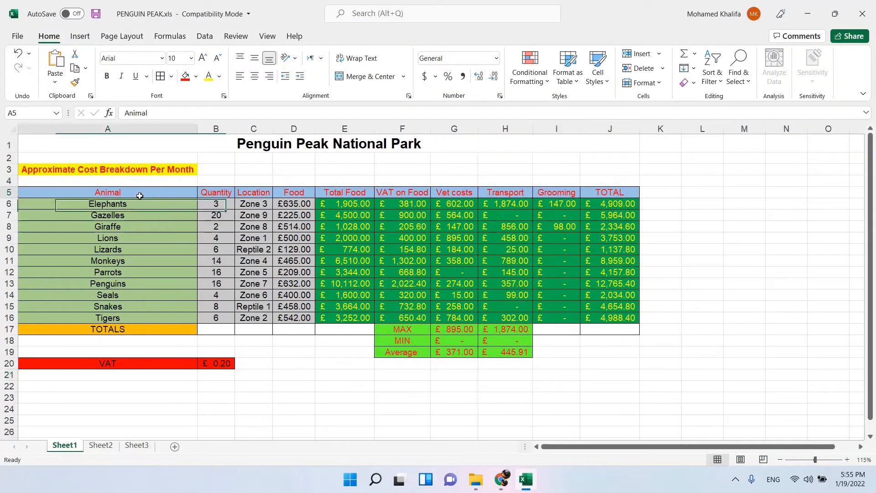
left_click_drag(139, 196, 141, 319)
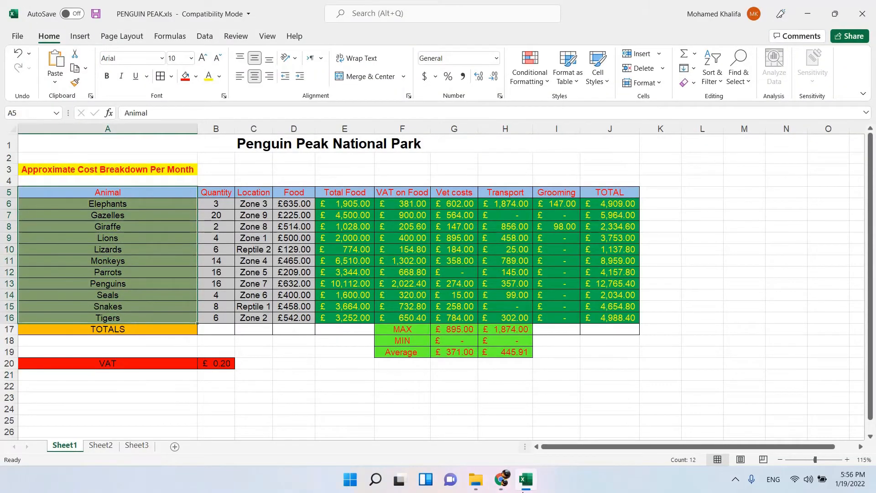
left_click(502, 479)
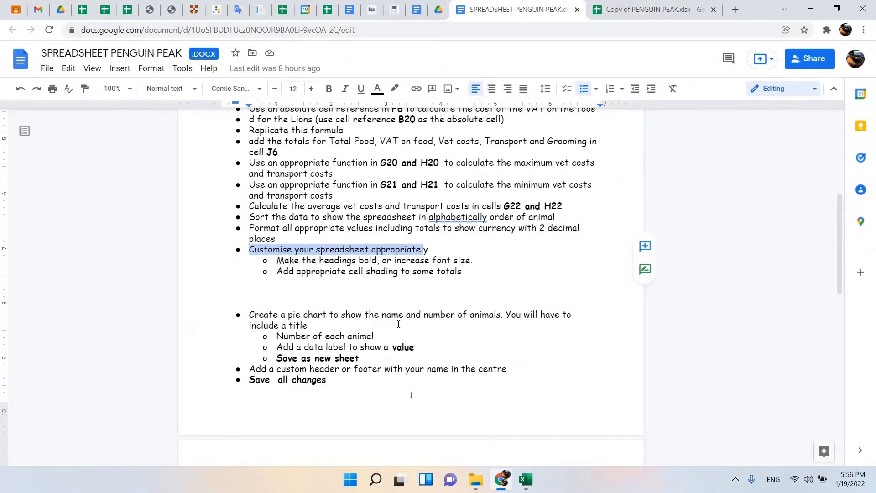
left_click(525, 479)
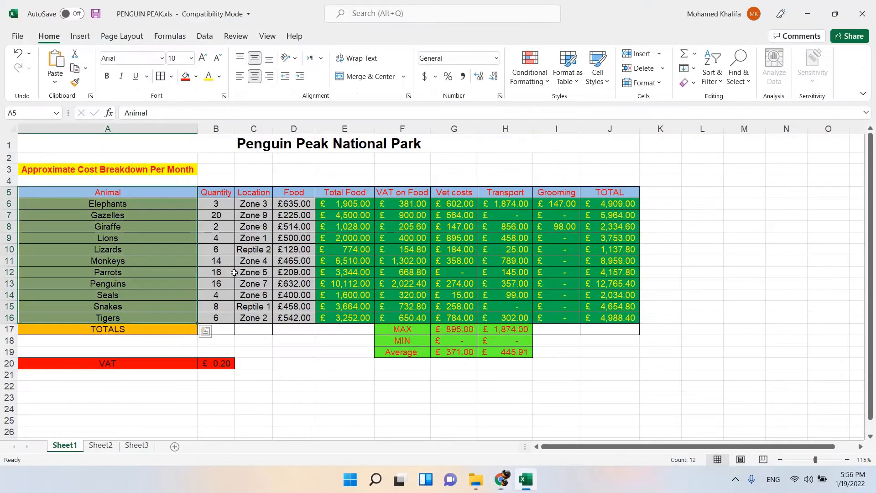
left_click(120, 192)
left_click_drag(181, 200, 216, 319)
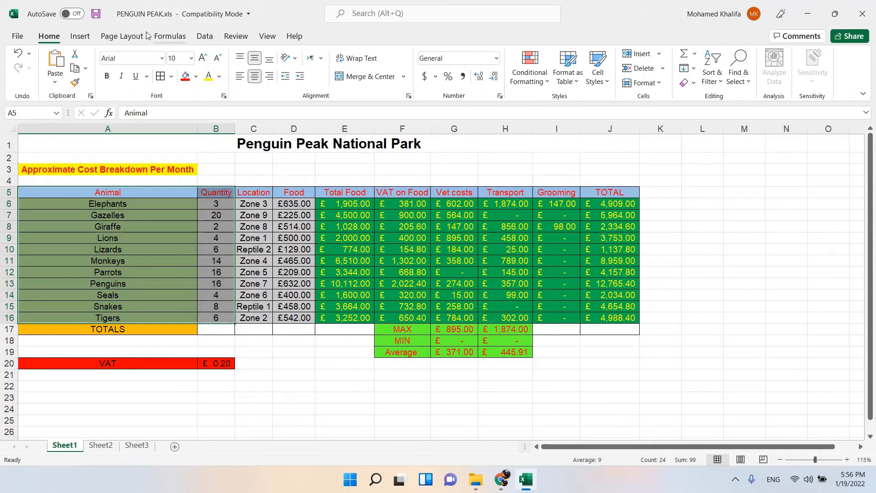
Compare the pie and column chart types available for the selected animal data.
left_click(81, 38)
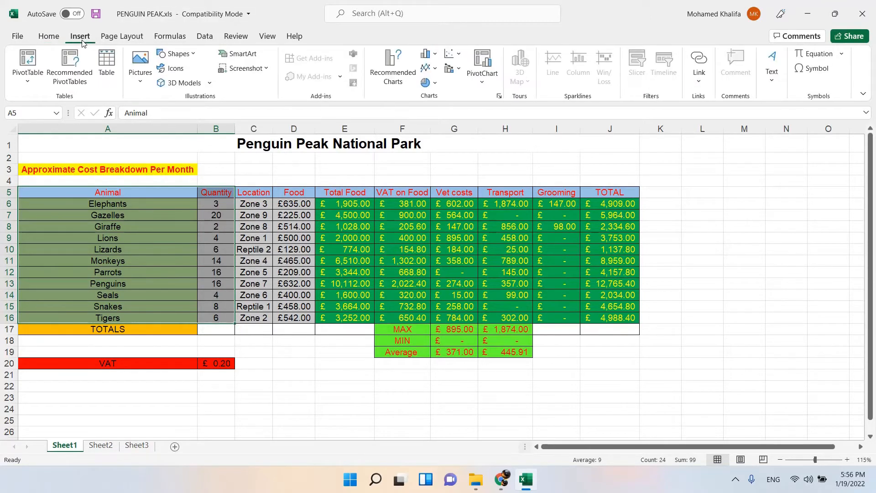
left_click(436, 84)
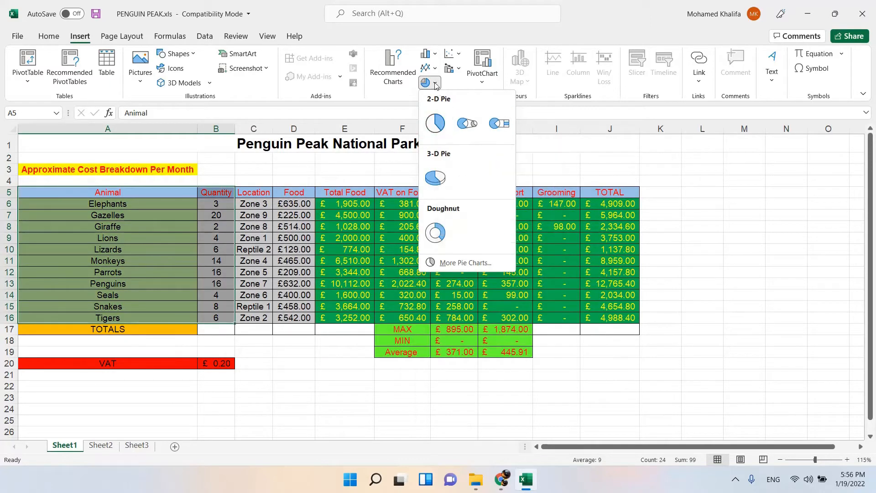
left_click(436, 54)
left_click(436, 55)
left_click(438, 55)
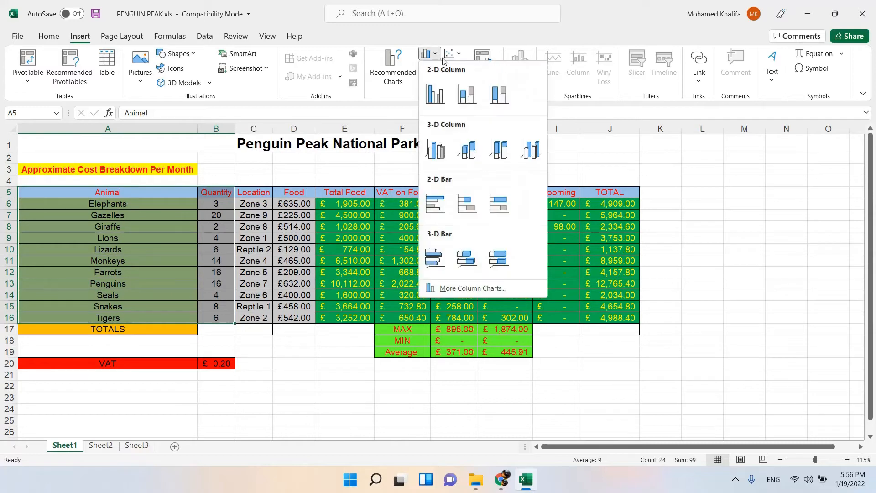
left_click(448, 38)
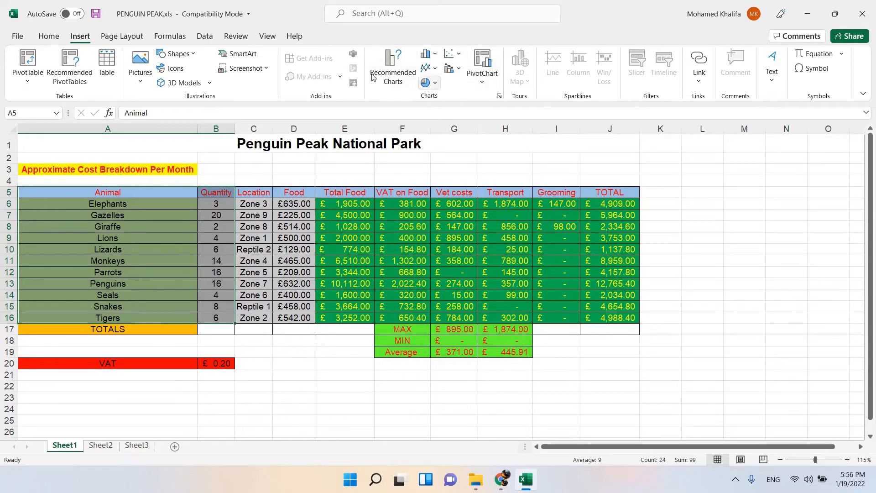
left_click(435, 84)
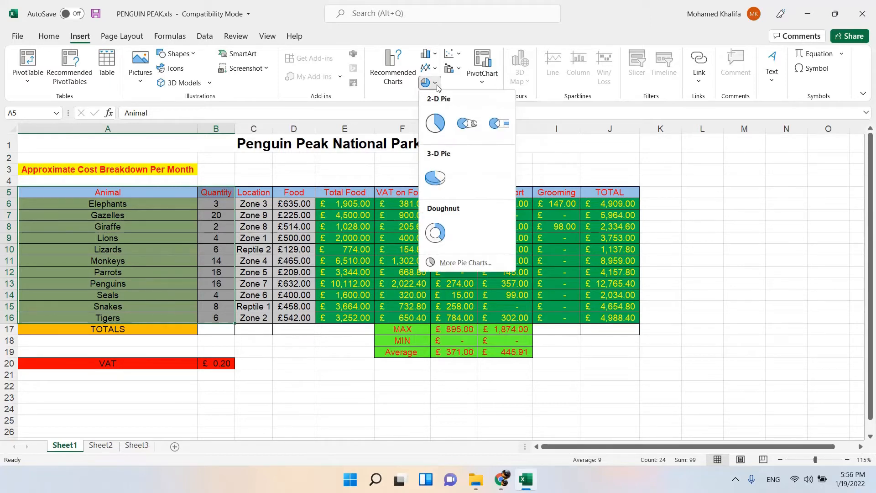
left_click(437, 54)
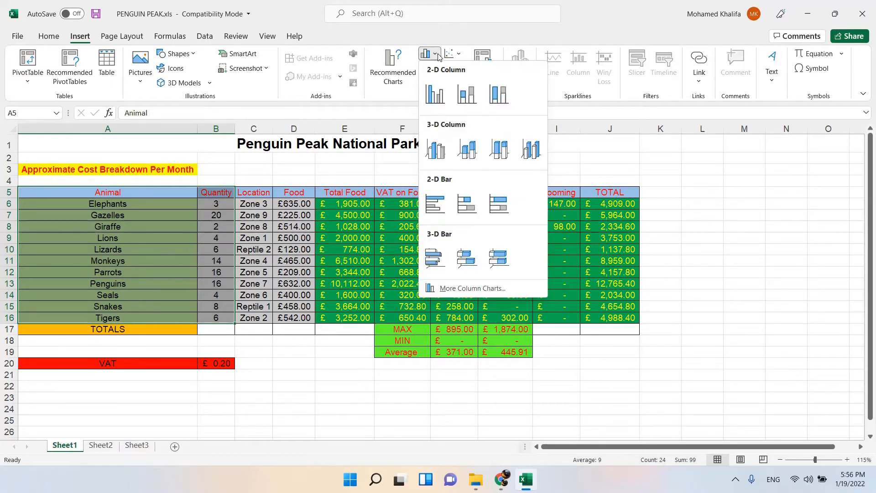
left_click(437, 54)
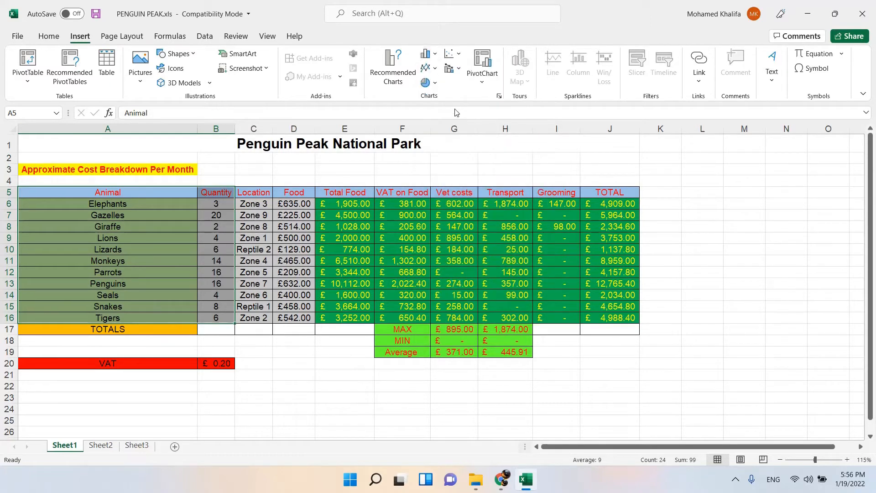
Insert a 2-D pie chart of the animal quantities and open the chart area's formatting options.
left_click(437, 84)
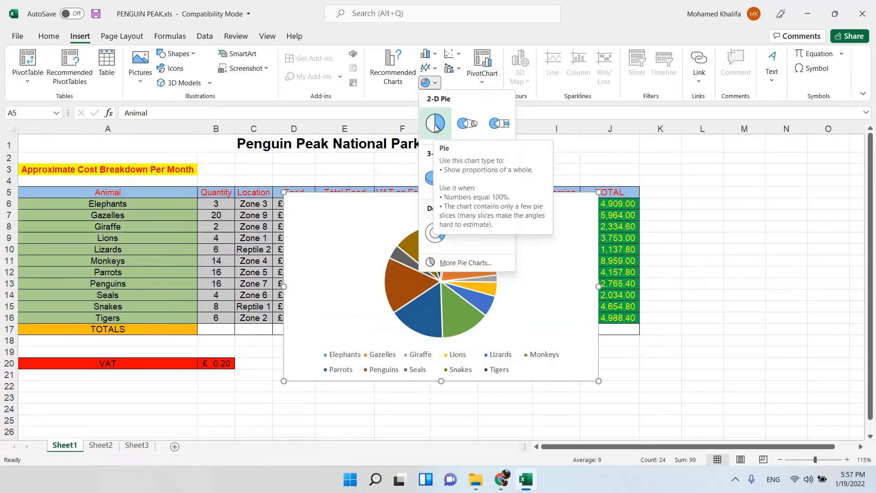
left_click(436, 128)
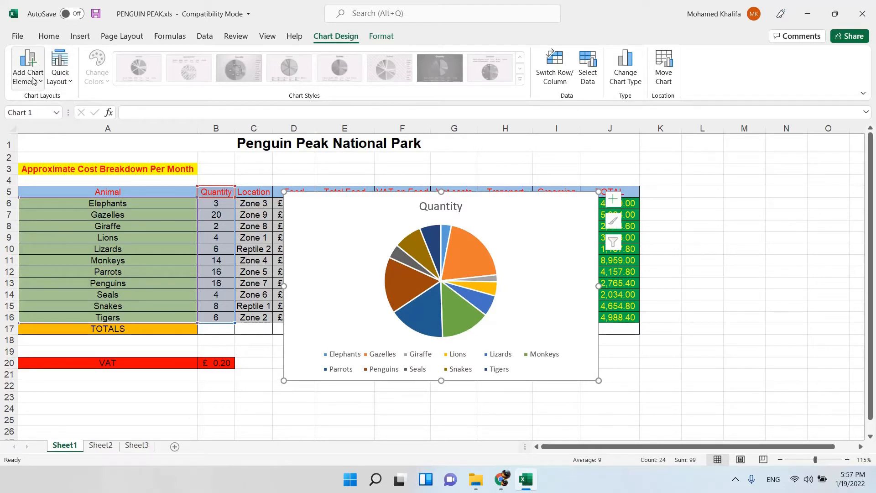
left_click(410, 266)
left_click(368, 212)
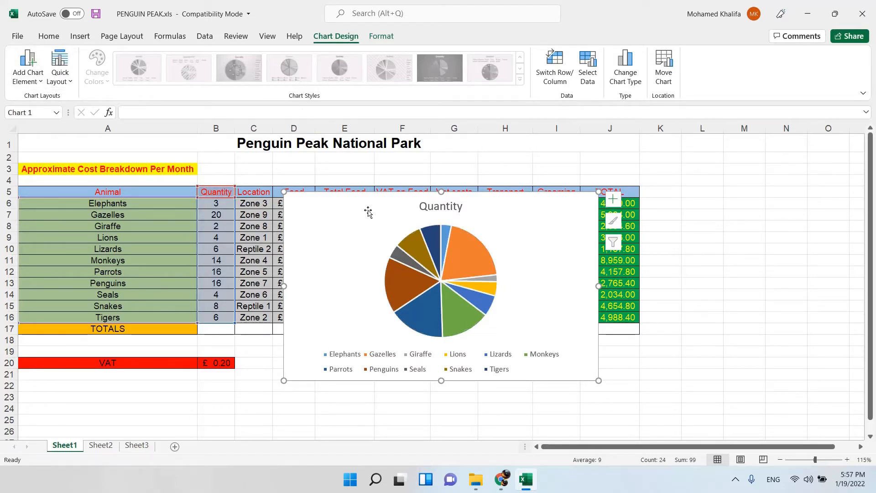
double_click(368, 212)
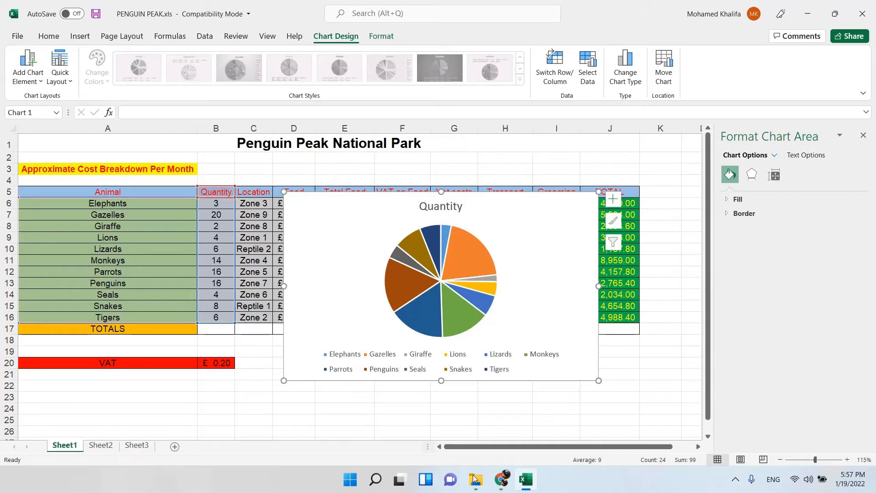
Switch to the instruction document in Chrome and highlight the required chart title, "Number of each animal".
left_click(500, 482)
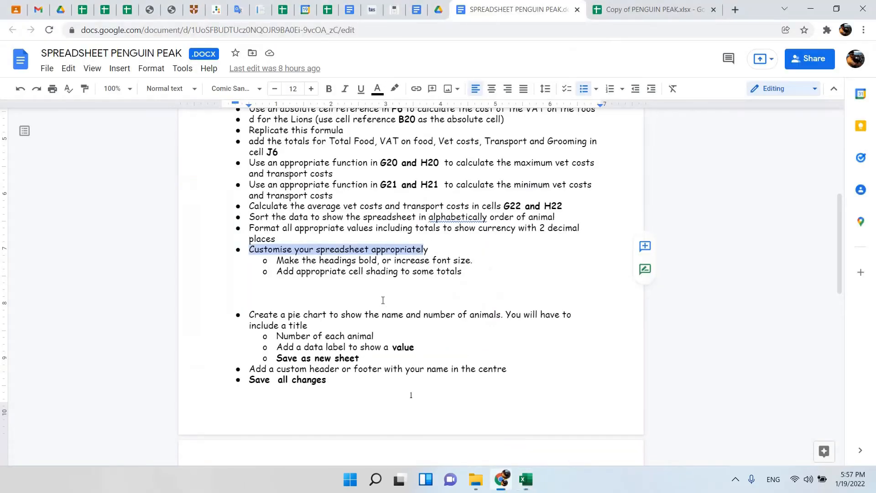
scroll(268, 268, "down", 2)
left_click_drag(277, 222, 378, 224)
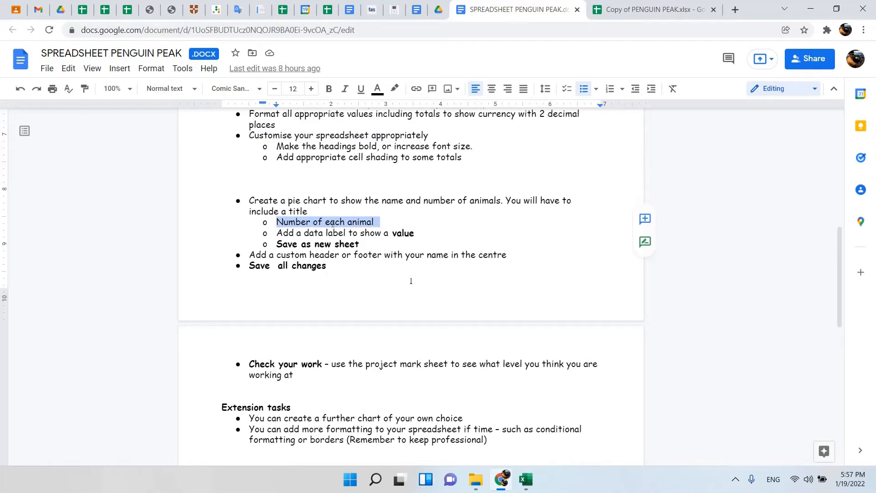
Return to Excel and change the pie chart's title to "Number of Each Animal".
left_click(525, 481)
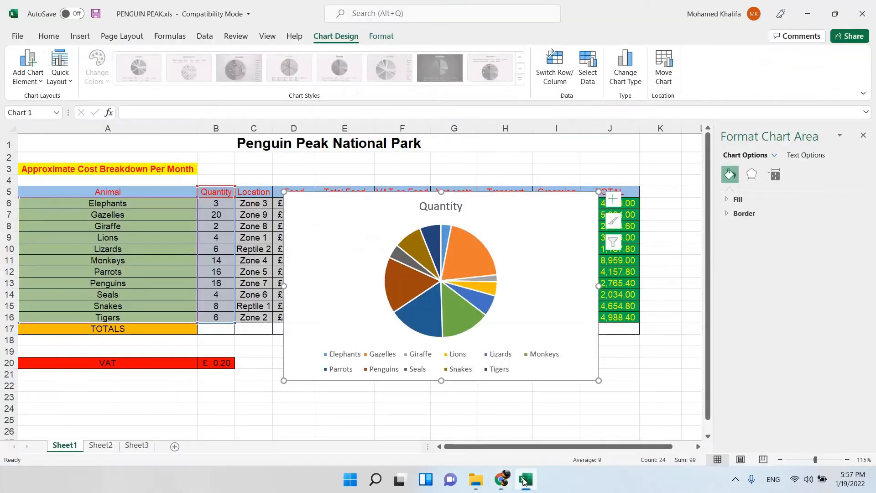
double_click(446, 207)
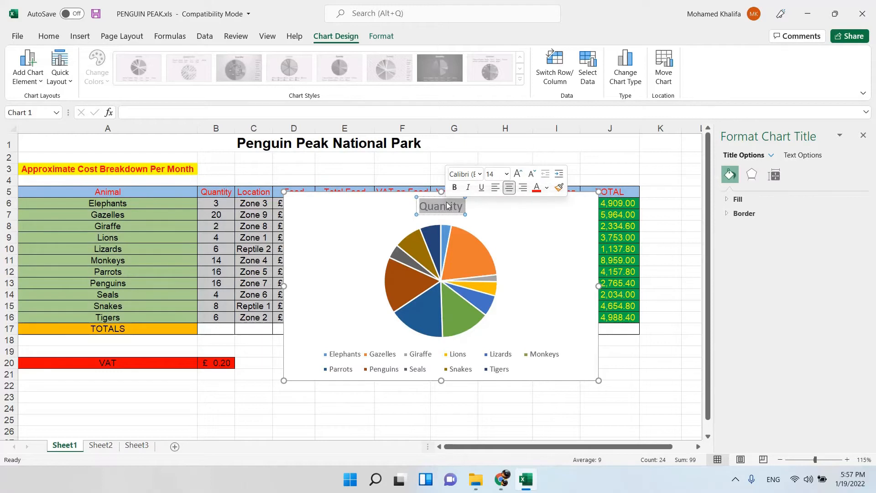
type("N")
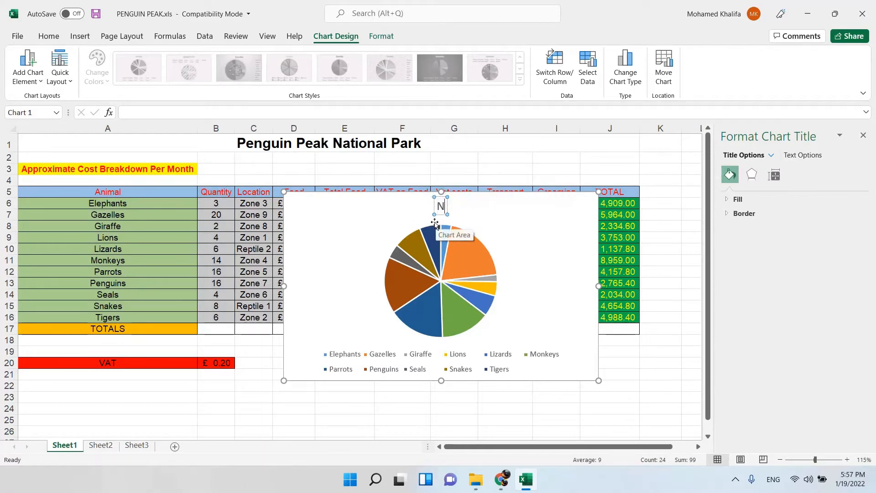
type("umber")
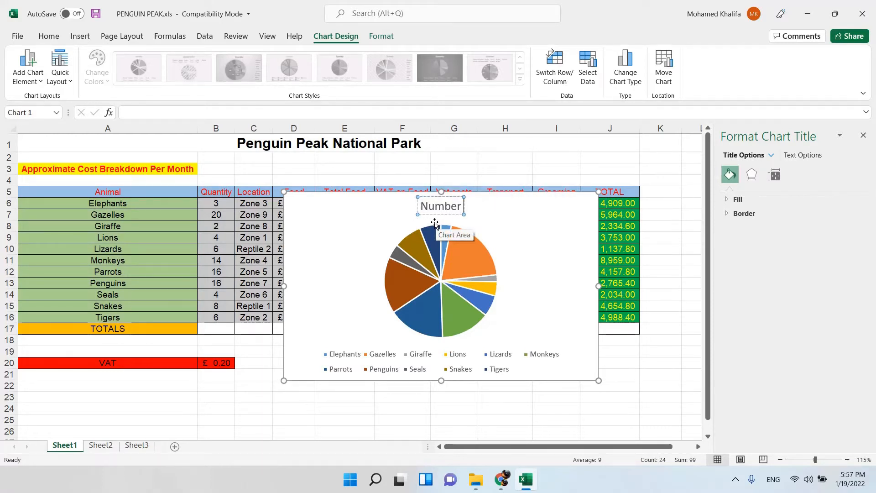
type(" of E")
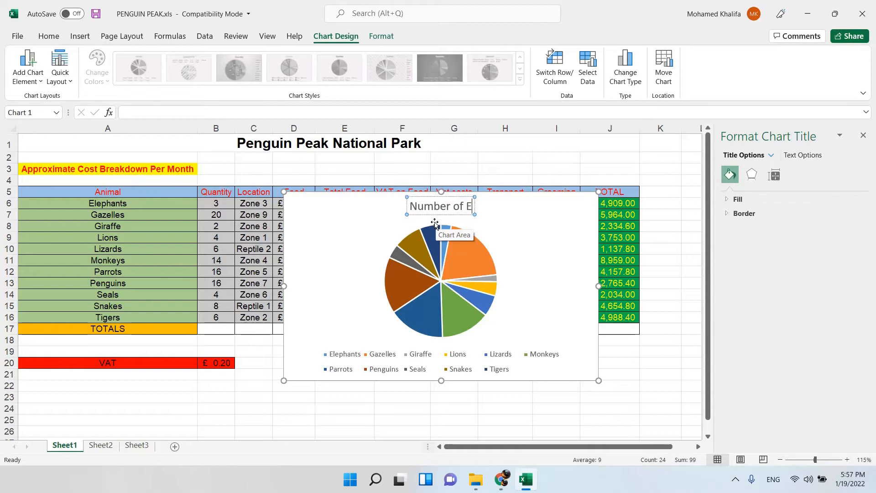
type("dva")
key("BackSpace")
key("BackSpace")
key("BackSpace")
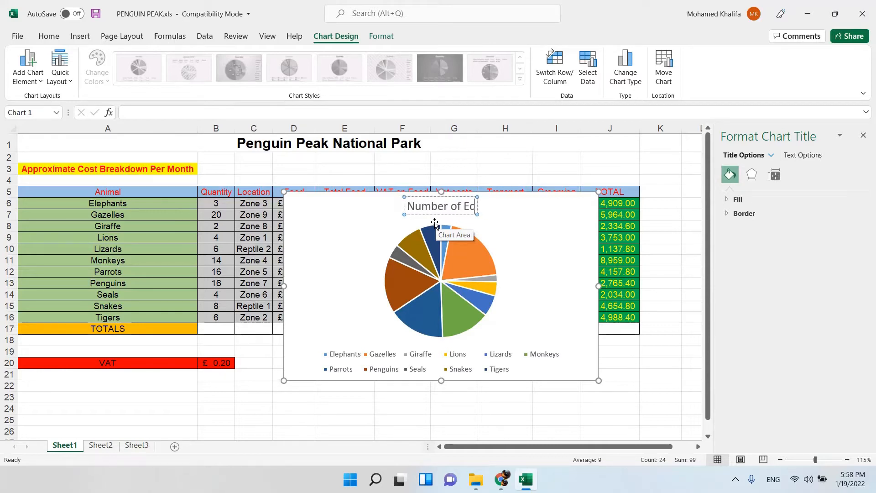
type("ach Animal")
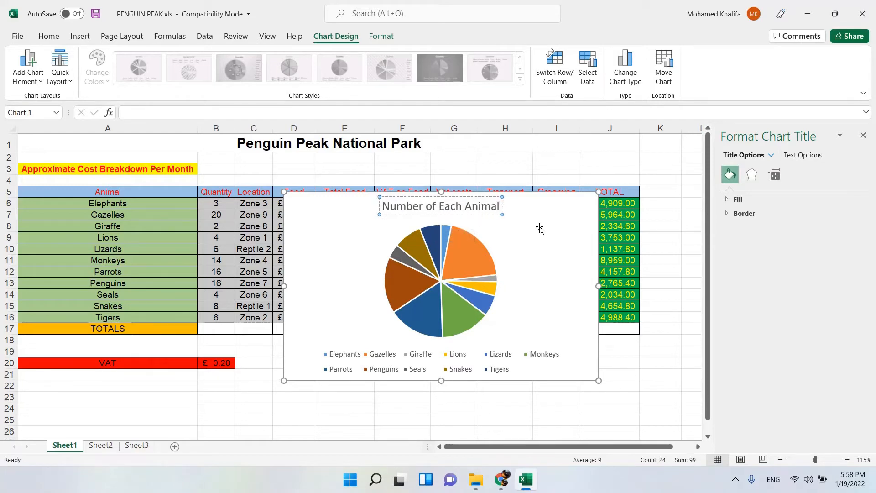
left_click_drag(540, 228, 537, 229)
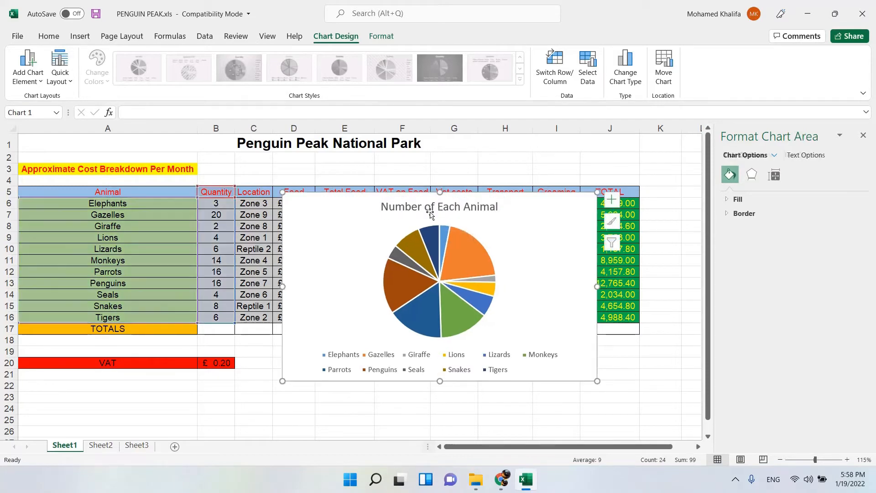
Check the data label instruction in the document and add Outside End data labels to the pie chart in Excel.
left_click(510, 476)
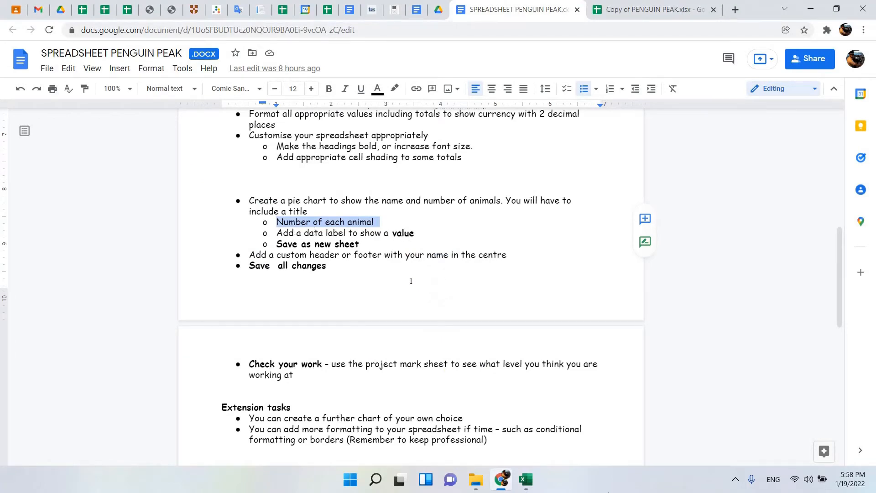
left_click(526, 479)
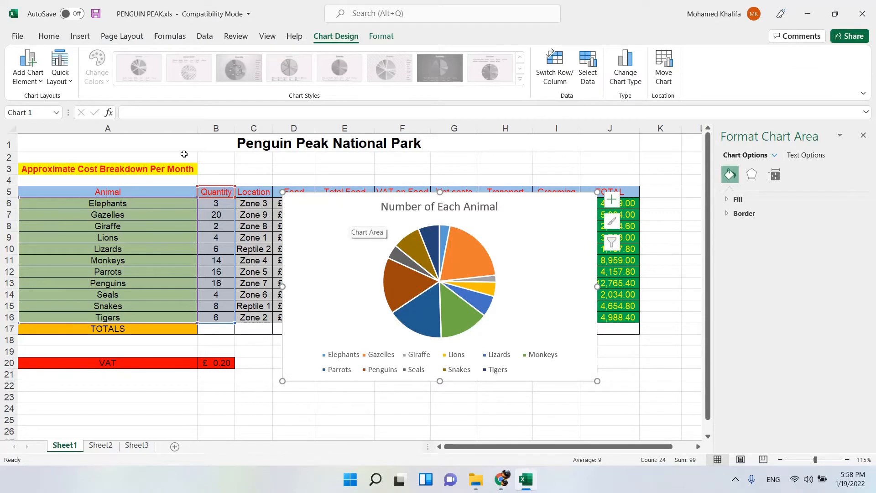
left_click(27, 69)
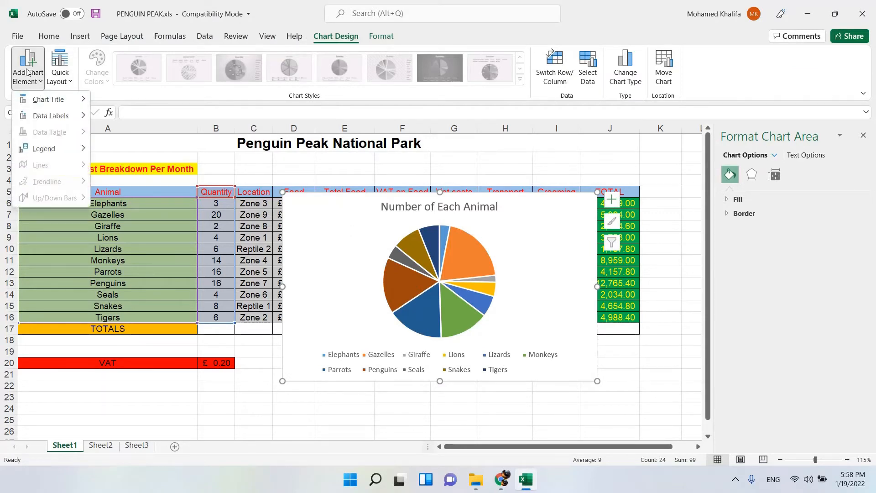
mouse_move(71, 122)
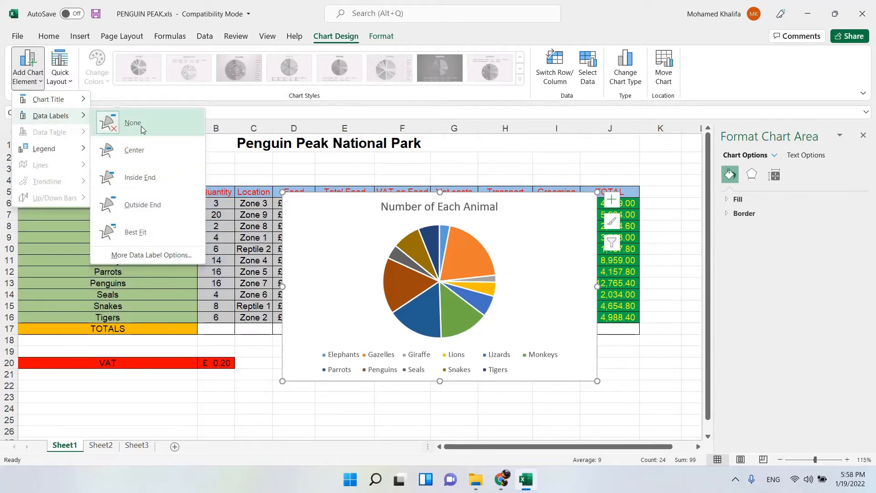
left_click(165, 206)
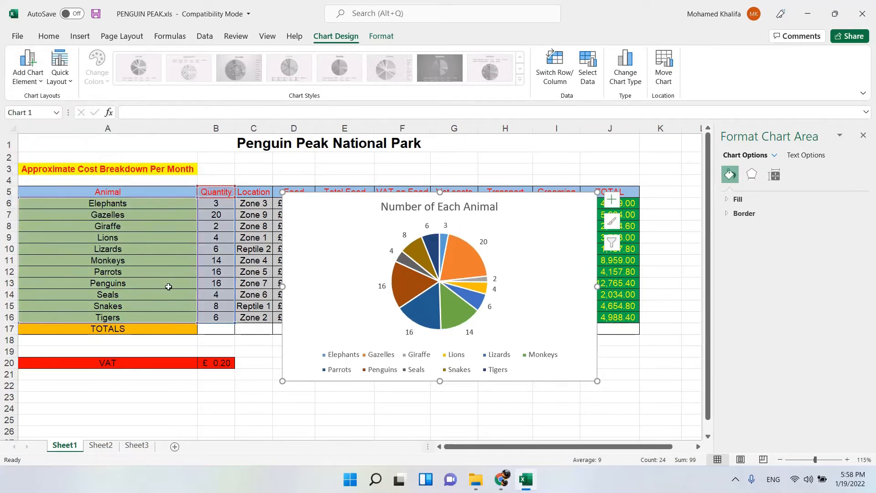
Highlight the "Save as new sheet" instruction in the document, and reposition the pie chart in Excel just beside the Quantity column.
left_click(502, 479)
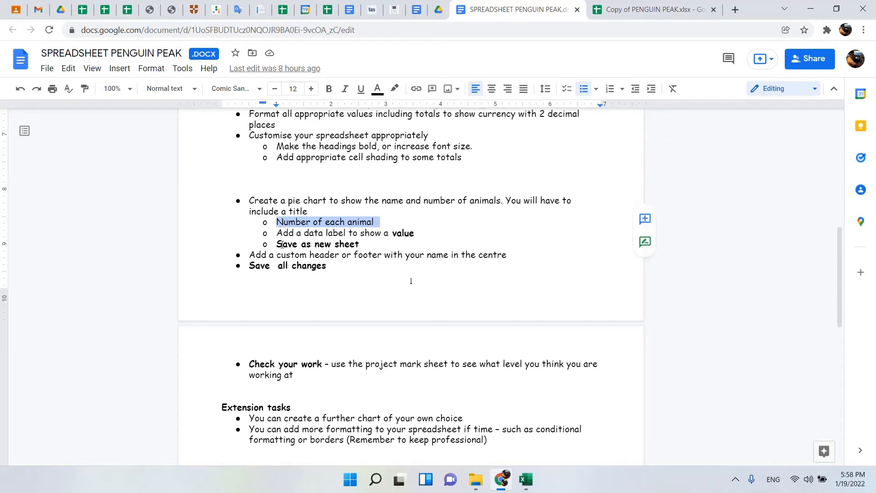
left_click_drag(282, 244, 360, 245)
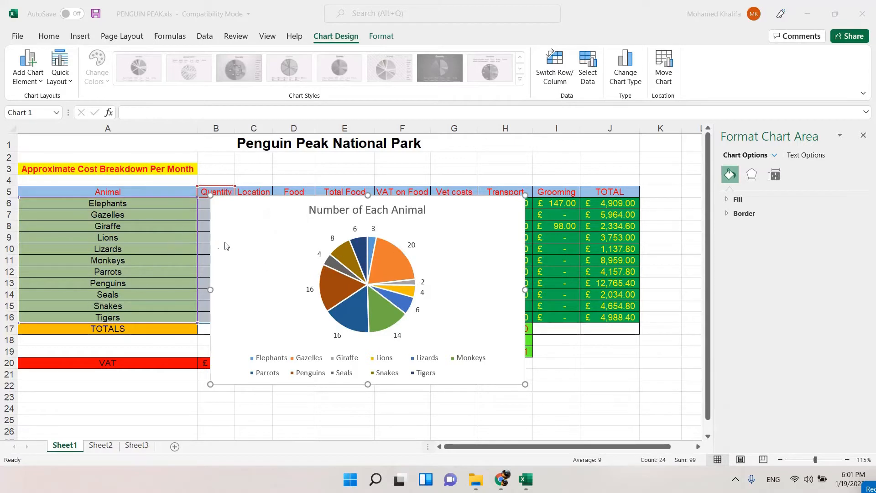
left_click(254, 220)
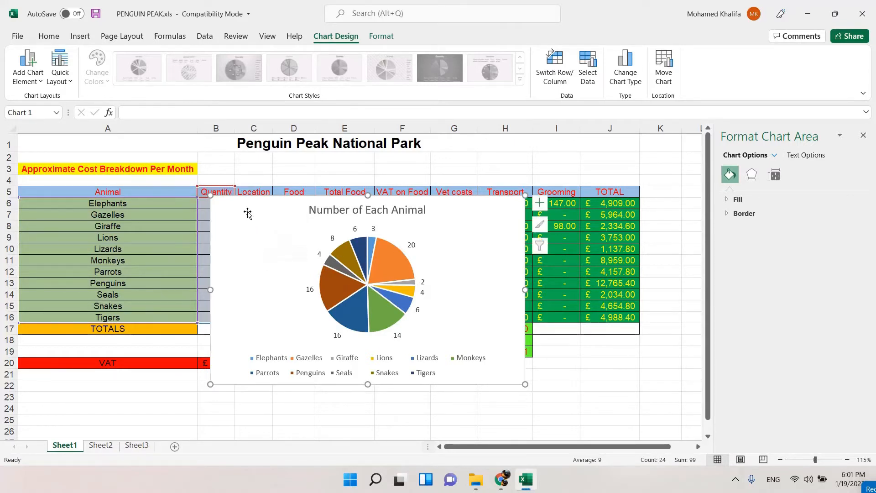
left_click_drag(247, 213, 271, 198)
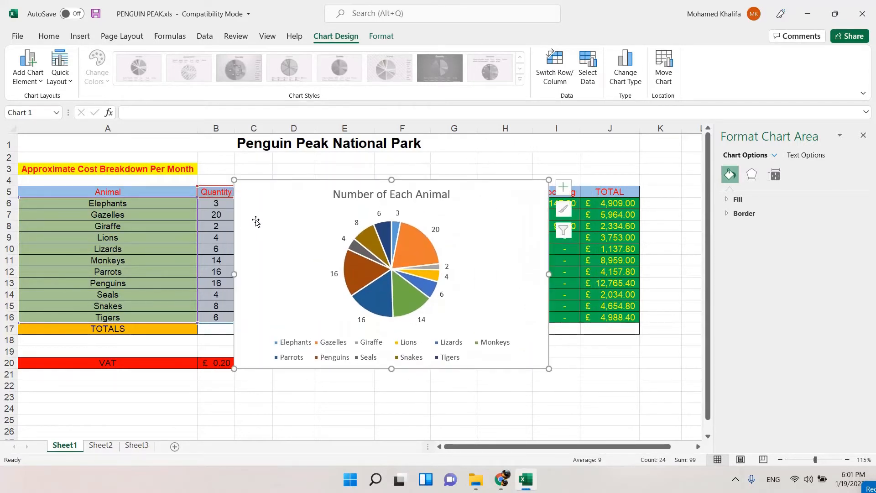
left_click(17, 37)
left_click(58, 185)
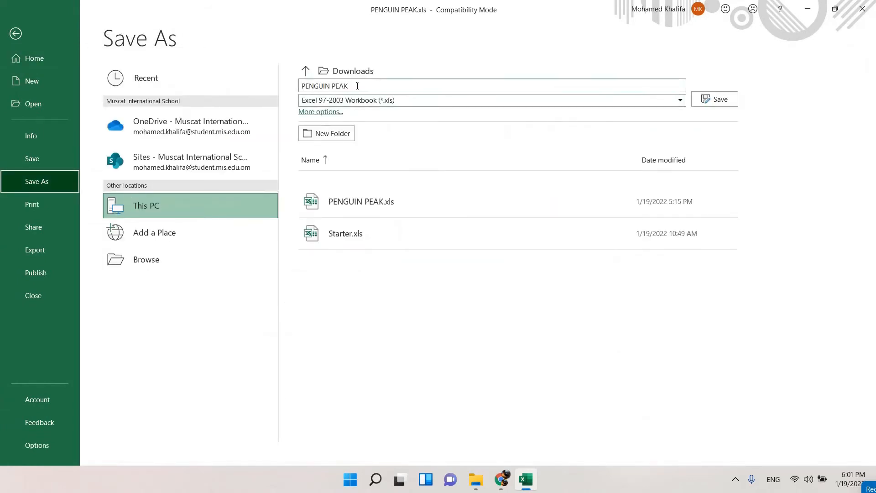
left_click(358, 85)
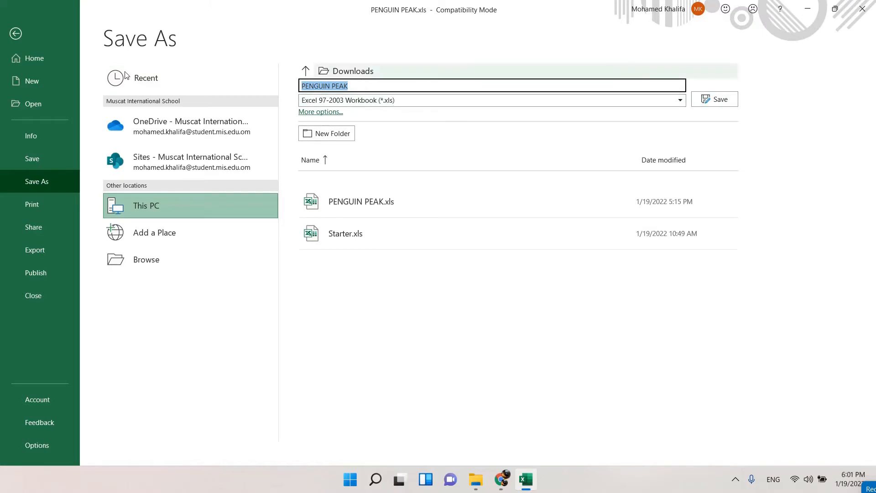
left_click(29, 36)
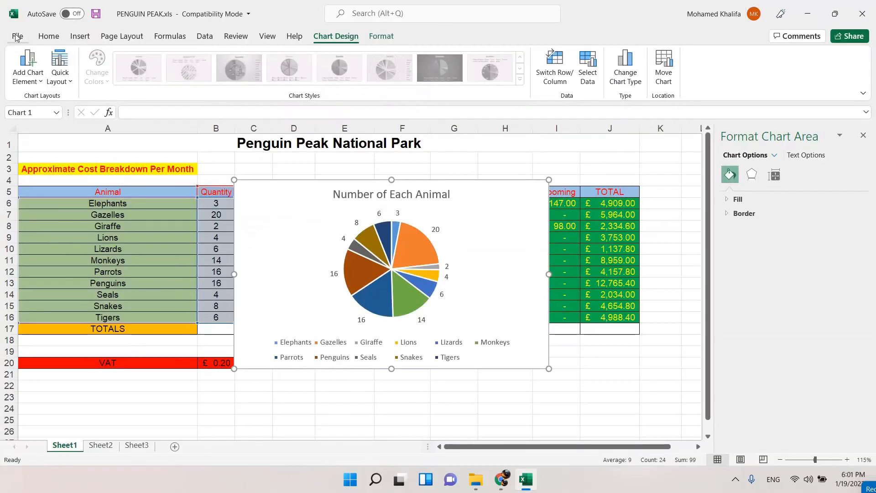
left_click(17, 36)
left_click(59, 181)
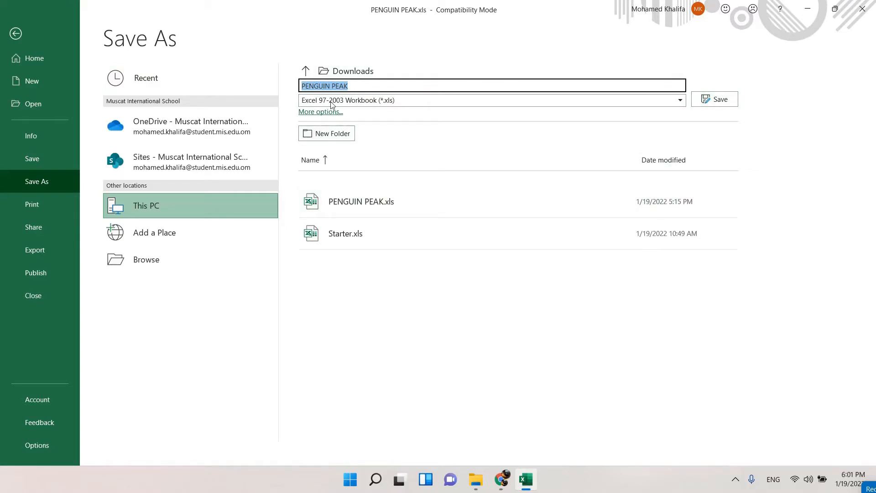
left_click(343, 71)
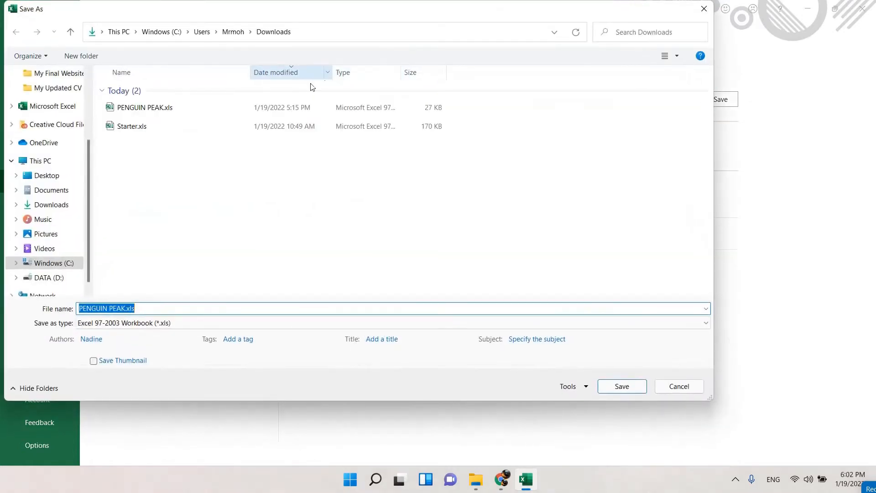
left_click(89, 83)
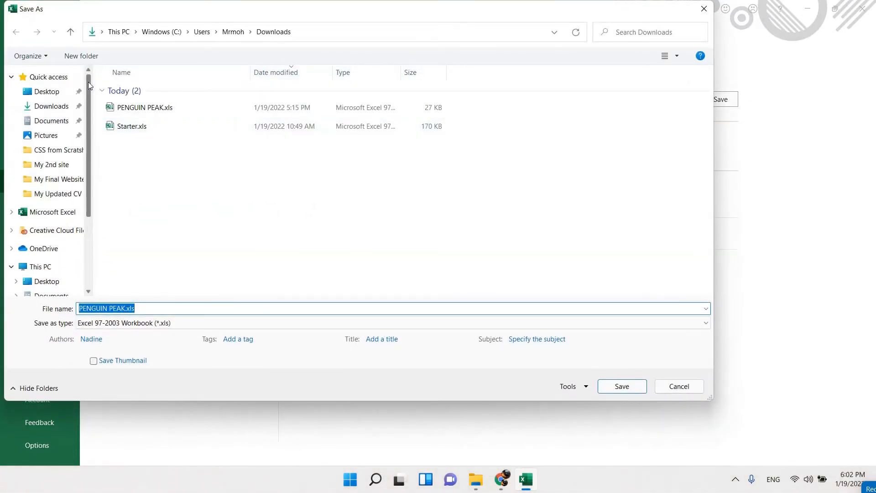
left_click(31, 90)
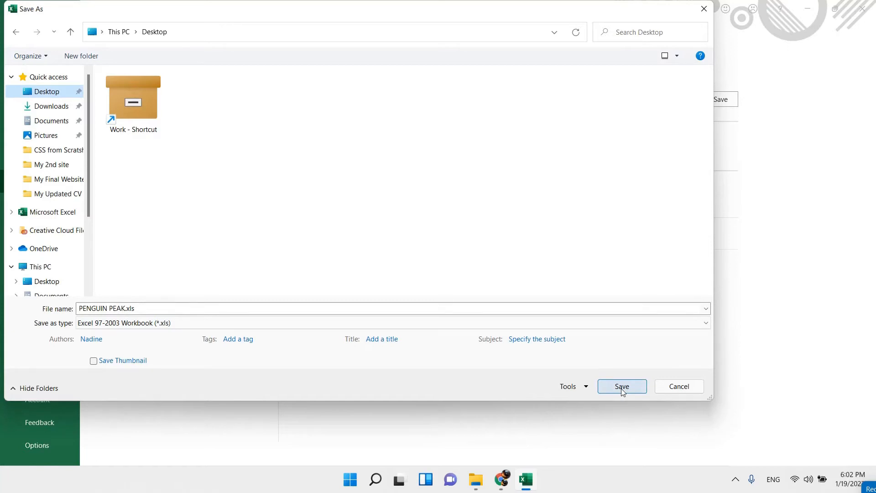
left_click(678, 387)
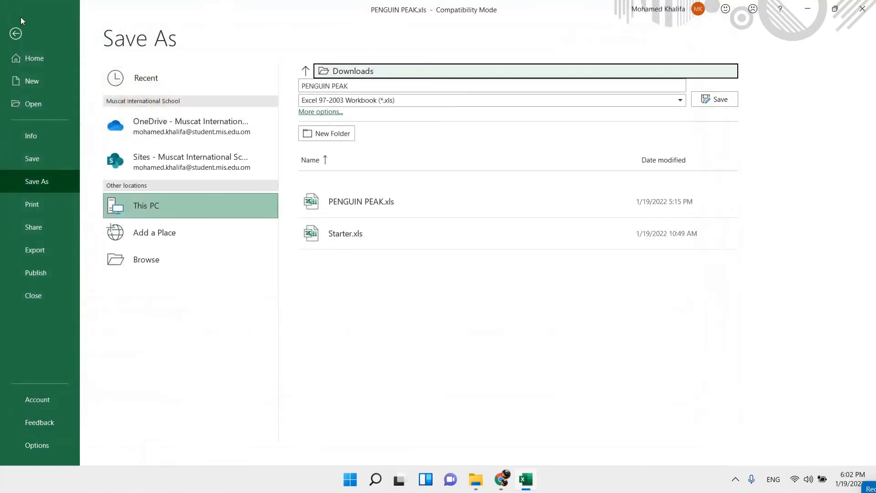
left_click(16, 33)
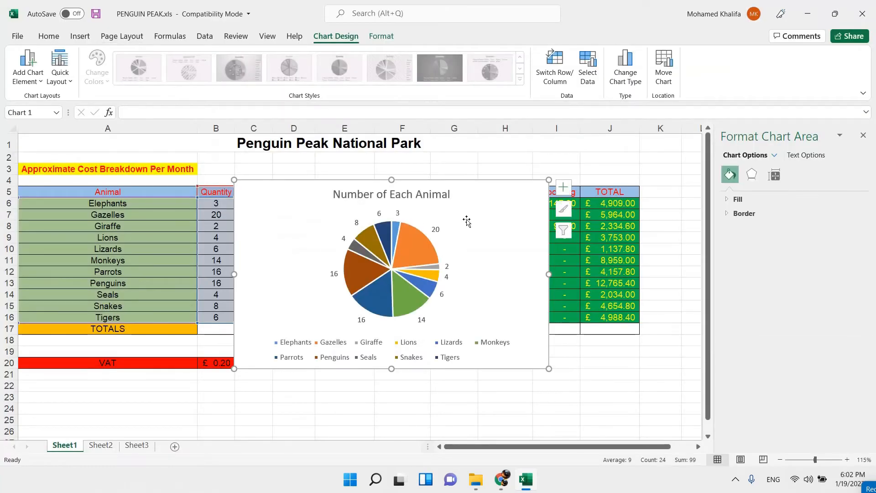
Delete the pie chart from Sheet1 and check the instruction document in Chrome.
key("Delete")
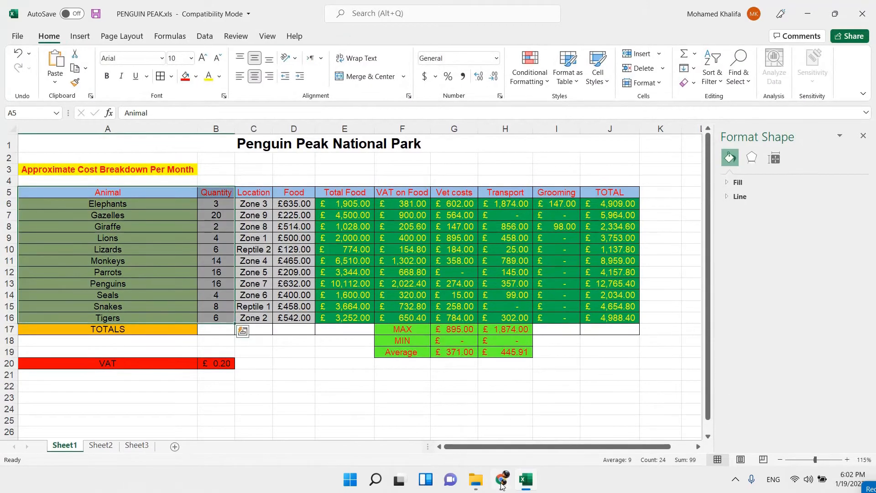
left_click(502, 480)
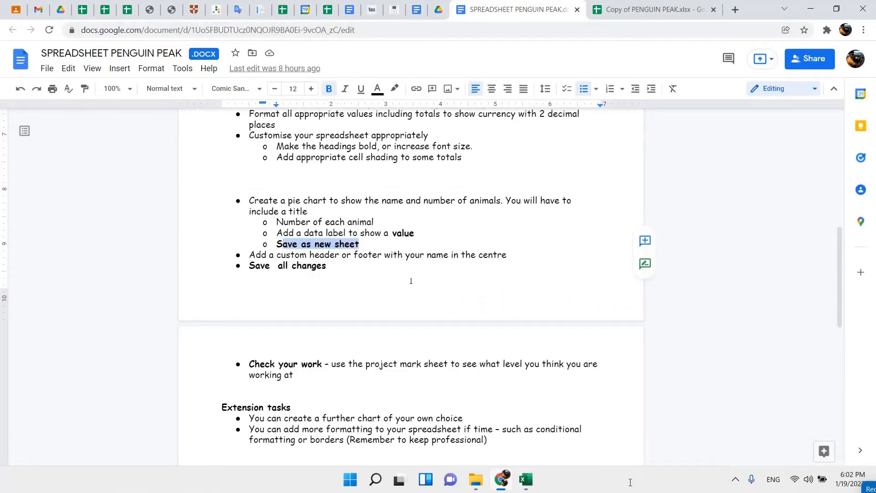
left_click(525, 479)
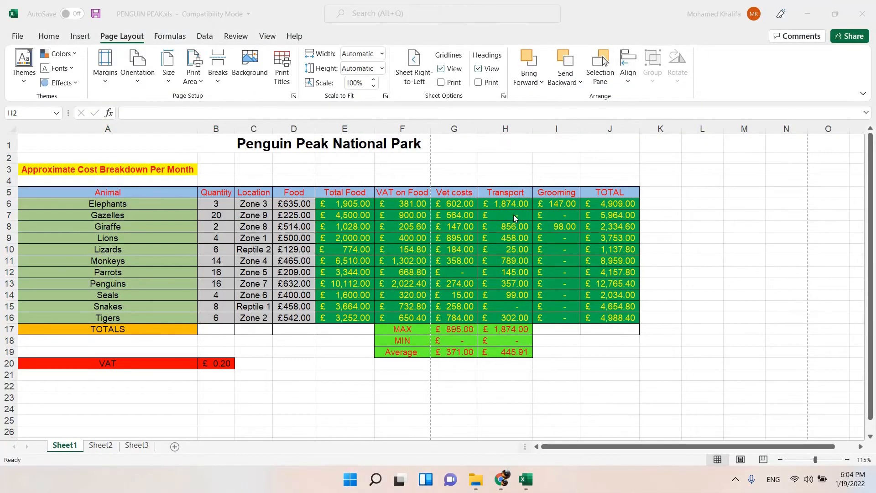
Read the custom header or footer instruction in the Chrome document, glance at the spreadsheet copy, and return to Excel.
left_click(501, 479)
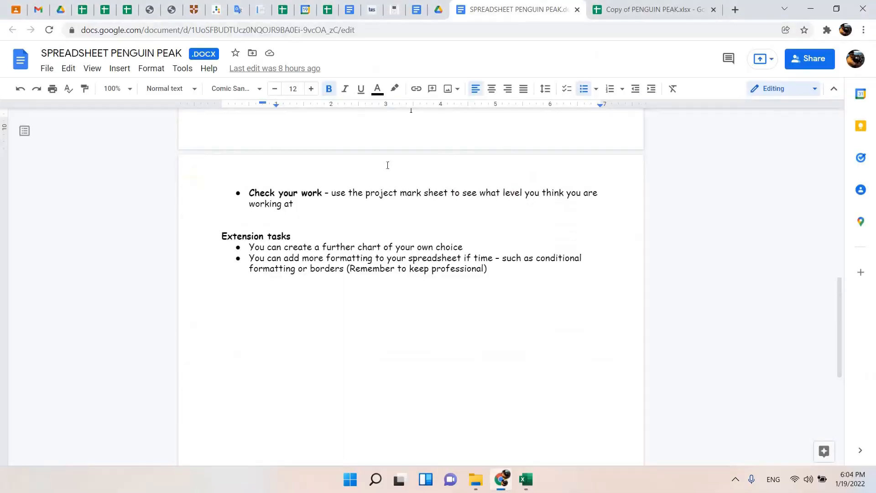
scroll(388, 165, "up", 3)
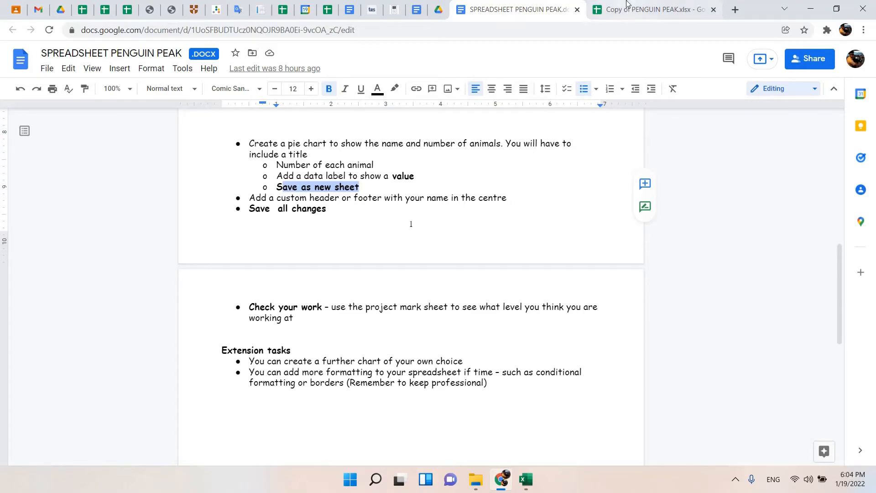
left_click(652, 9)
left_click(515, 9)
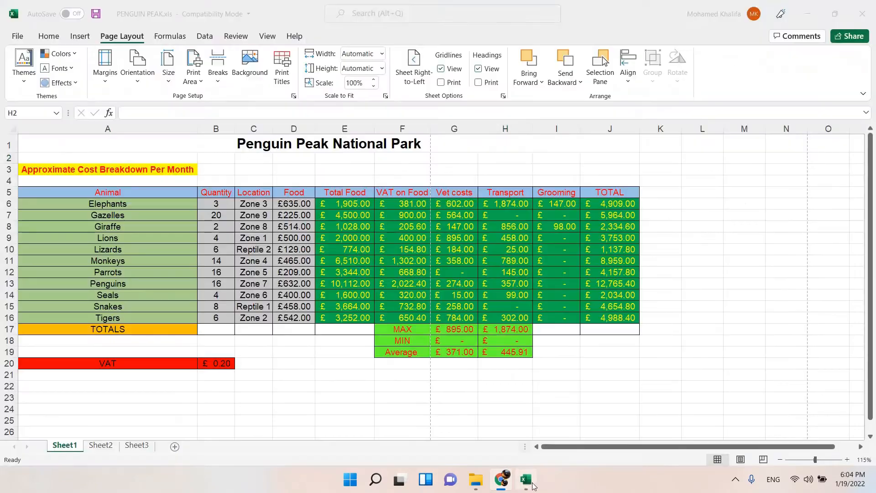
left_click(526, 479)
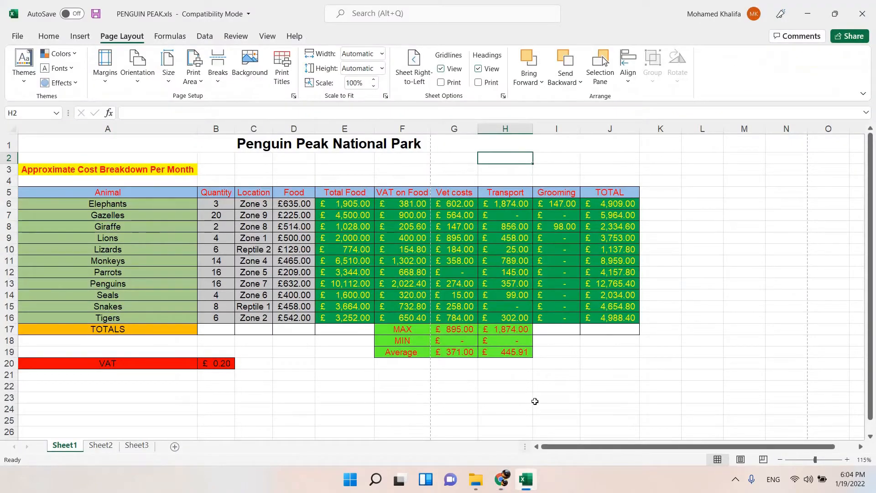
Show Sheet1 in Page Layout view and enter the author's name with 2022 beneath it in the centre header section.
left_click(741, 460)
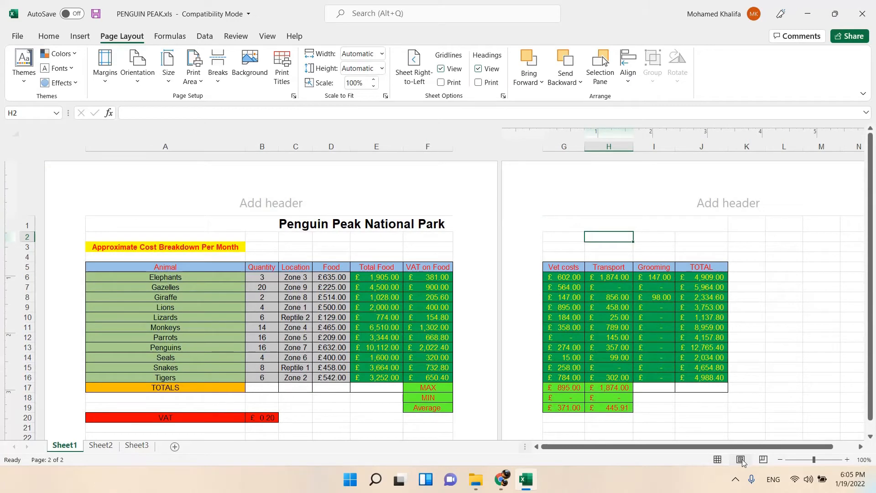
left_click(266, 205)
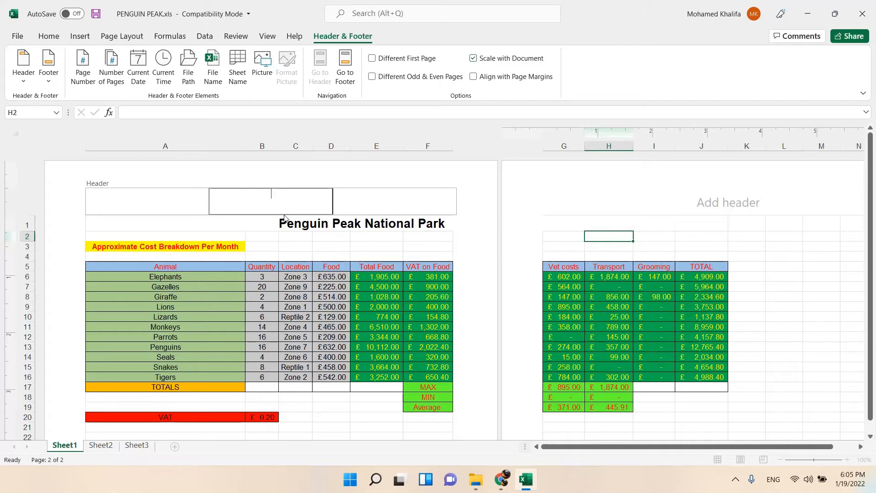
type("Mr. Mohamed Khalifa ")
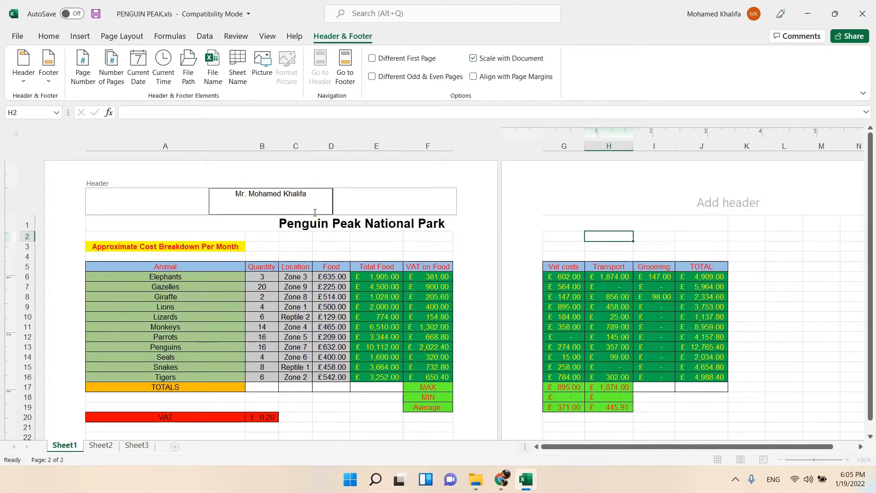
type("2022")
Save the workbook, leave header editing and return the sheet to Normal view.
left_click(99, 15)
left_click(493, 258)
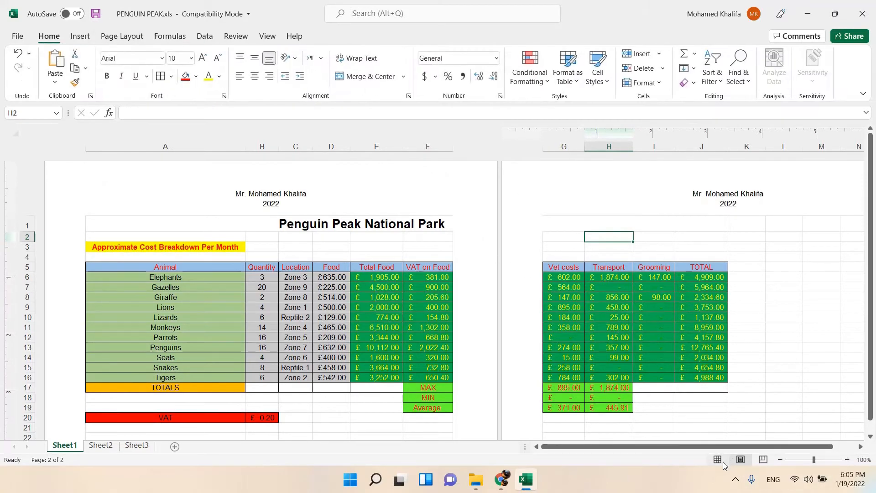
left_click(721, 460)
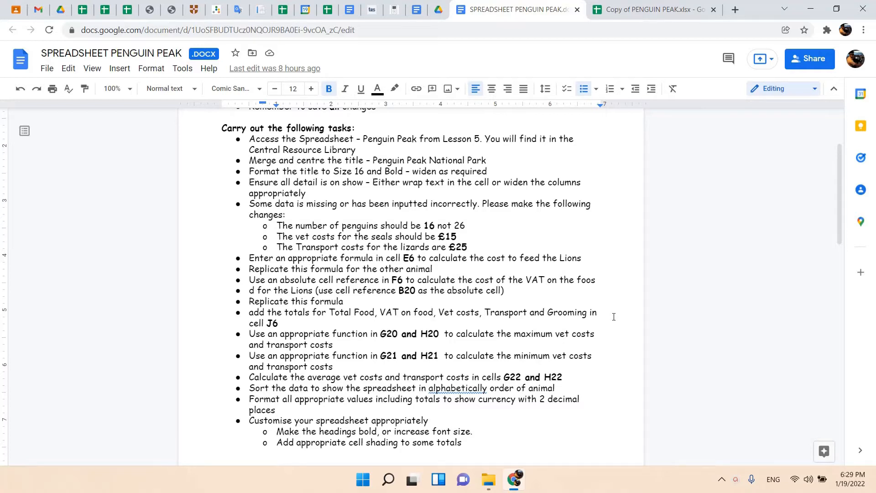
Look at the Google Sheets copy in Chrome, and highlight the spreadsheet access and "Merge and centre the title" instructions in the document.
left_click(620, 8)
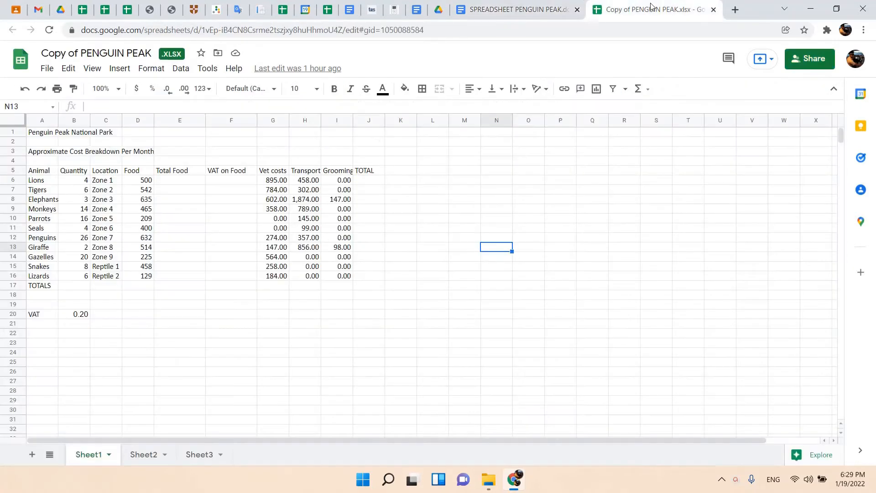
left_click(515, 9)
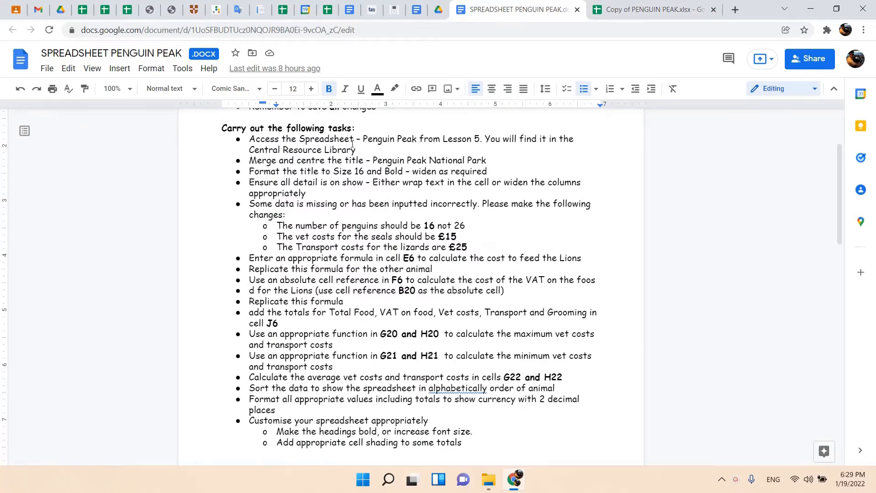
left_click_drag(345, 140, 506, 138)
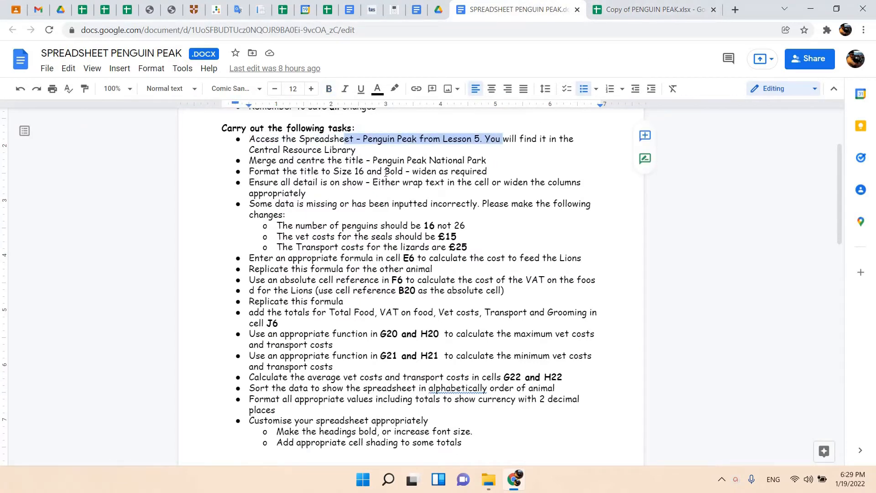
scroll(270, 167, "down", 2)
scroll(271, 167, "up", 2)
left_click_drag(262, 160, 437, 162)
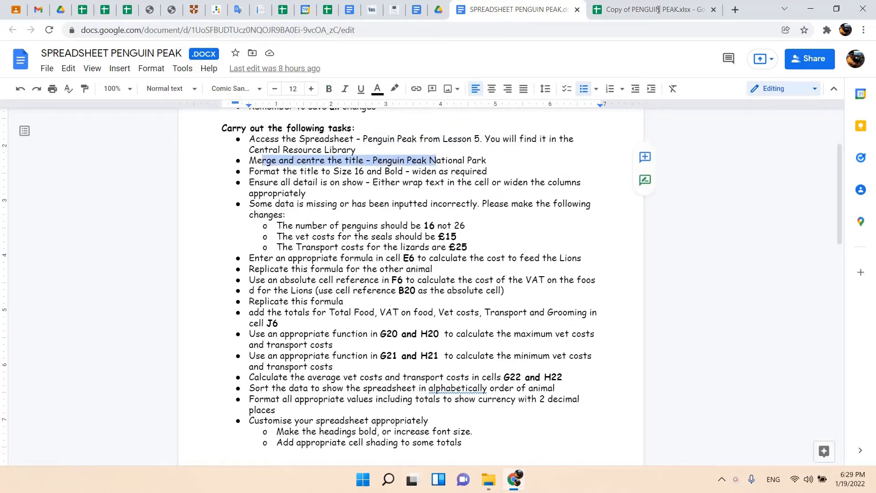
In the Google Sheets copy, merge cells A1:J1 with Merge all and centre the title "Penguin Peak National Park".
left_click(657, 10)
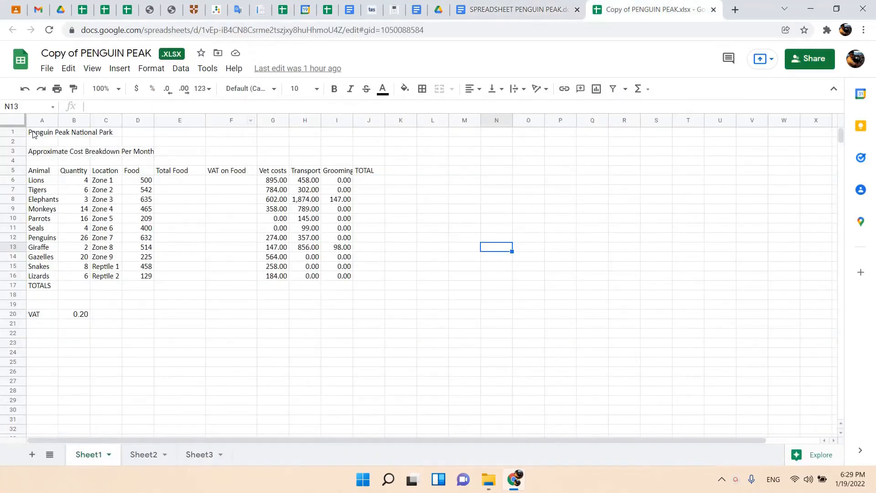
left_click_drag(33, 134, 360, 136)
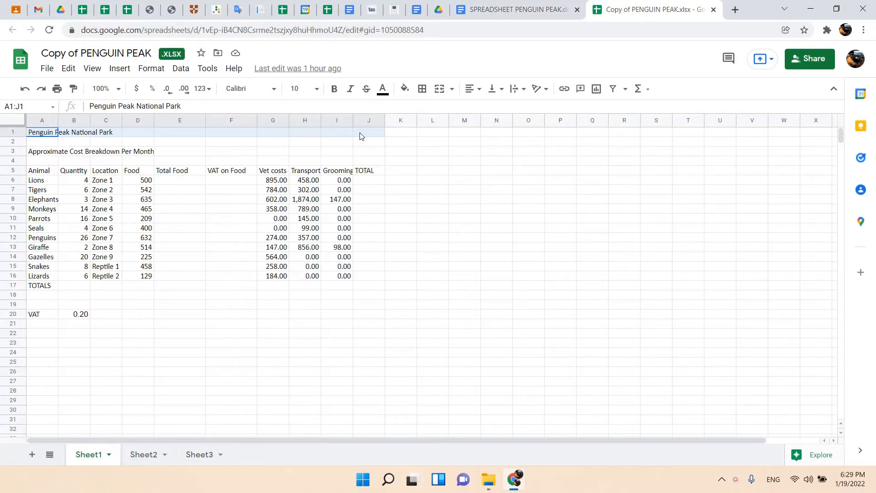
left_click(452, 90)
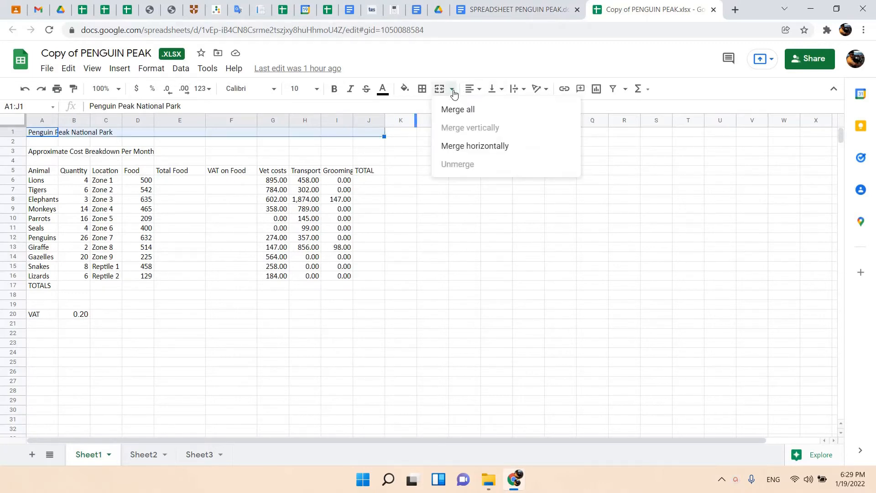
left_click(464, 117)
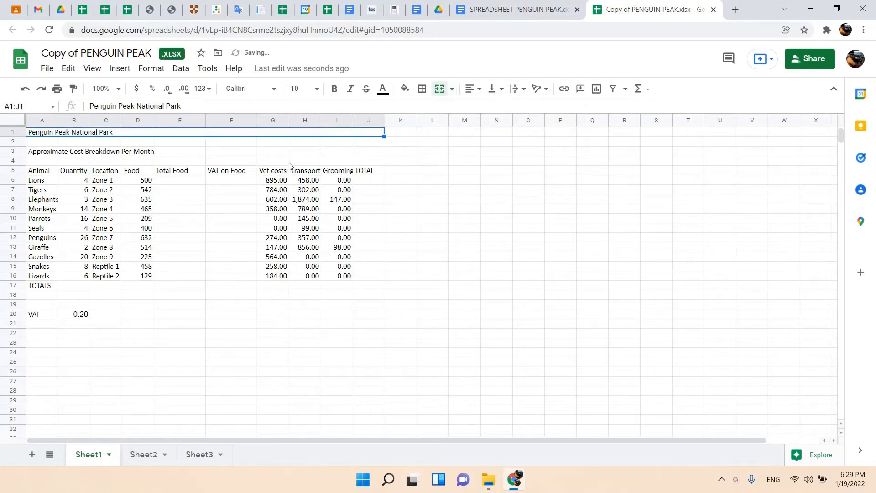
left_click(479, 89)
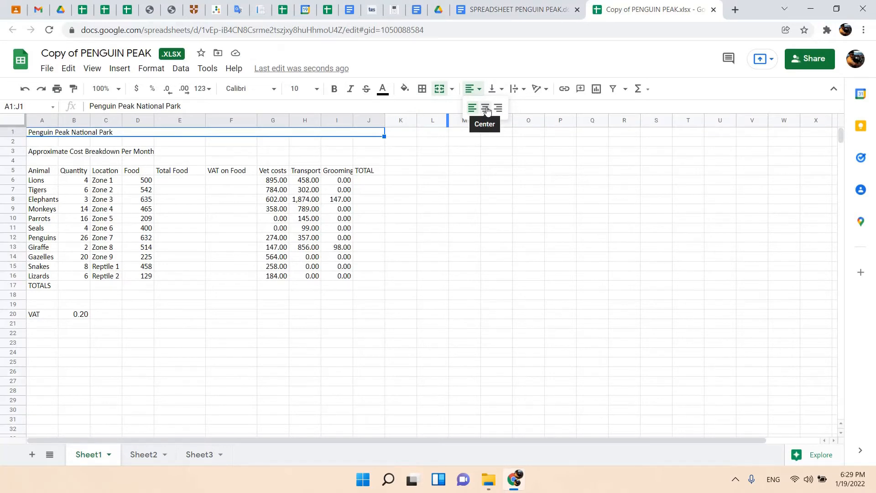
left_click(486, 109)
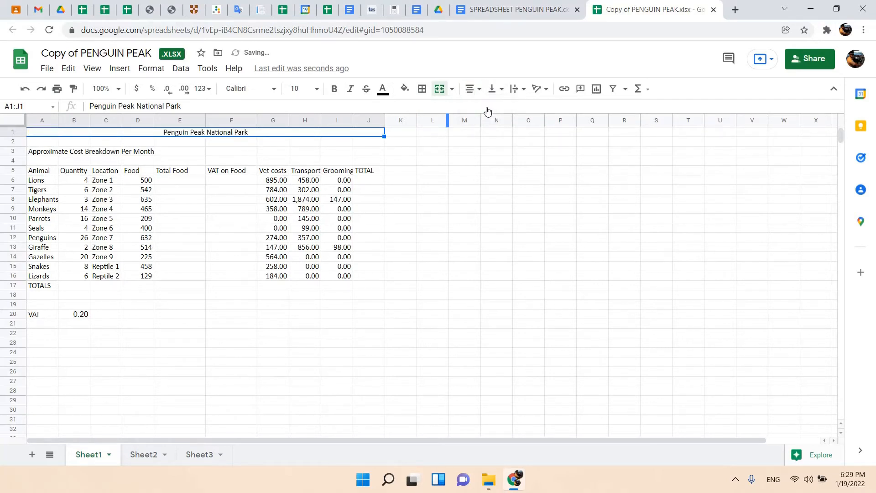
left_click(451, 89)
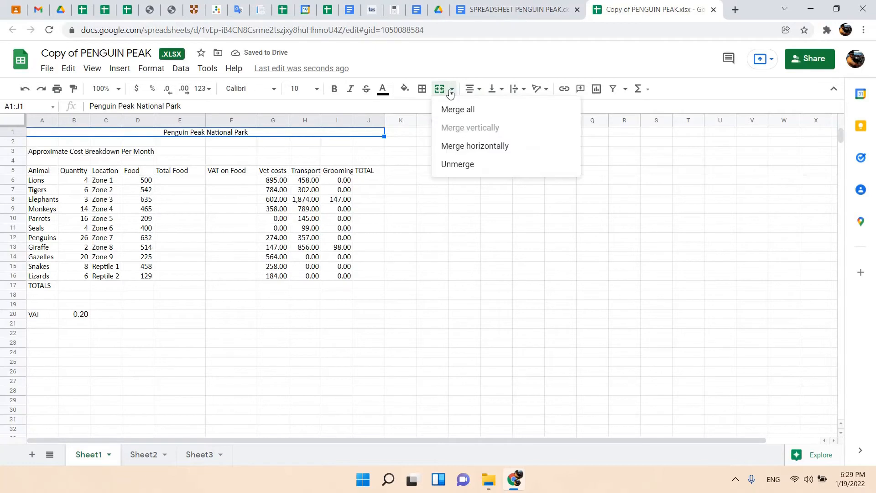
left_click(476, 93)
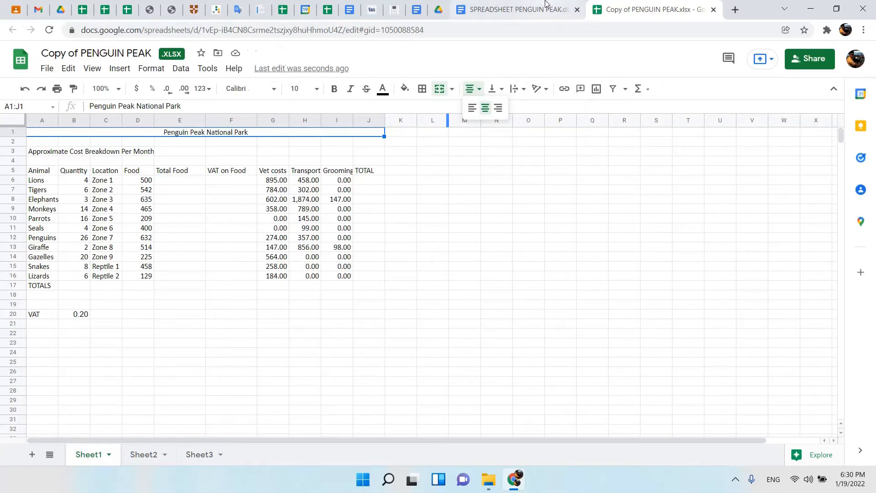
In the Google Sheets copy, format the title "Penguin Peak National Park" as size 16 and bold, and fit row 1's height to it.
left_click(515, 10)
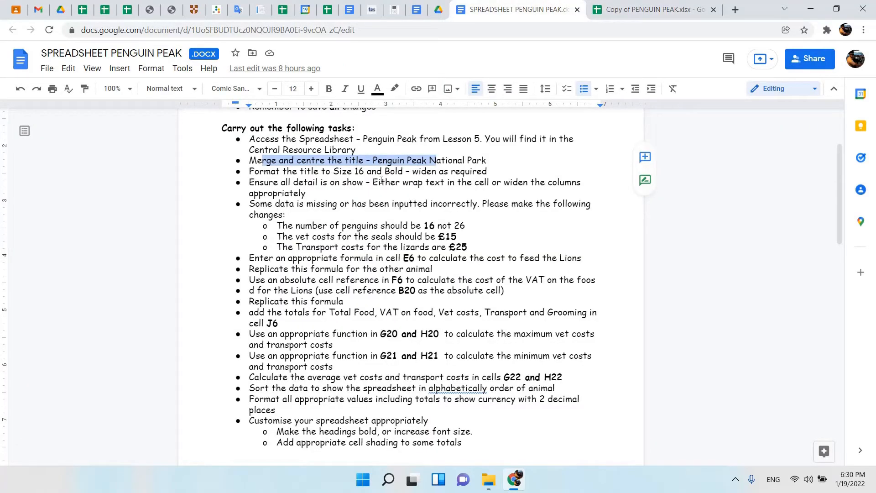
left_click(650, 9)
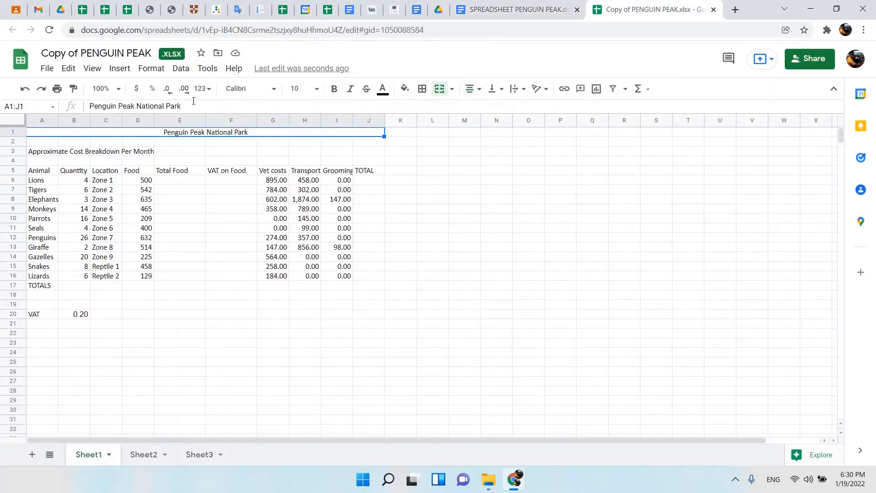
left_click(317, 88)
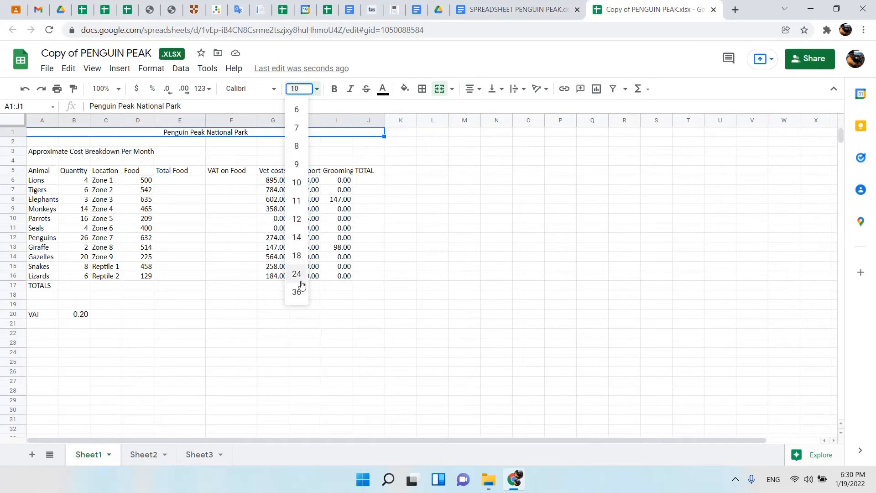
left_click(296, 237)
left_click(292, 86)
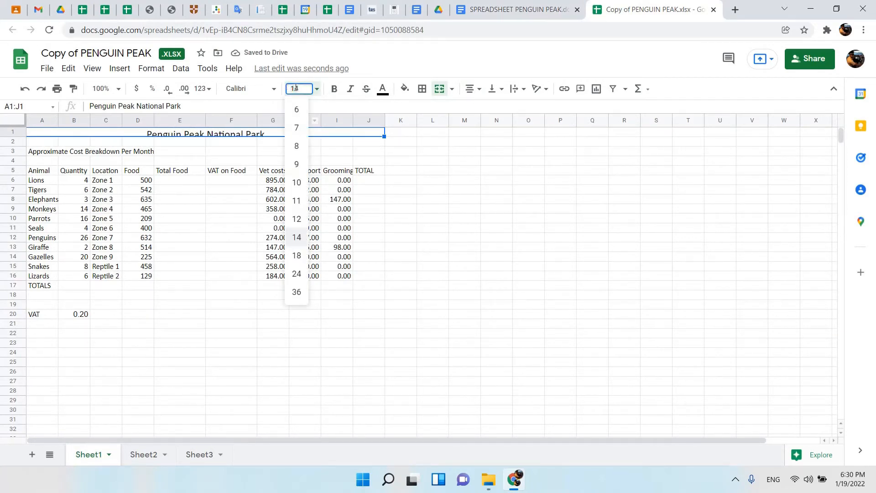
key("Return")
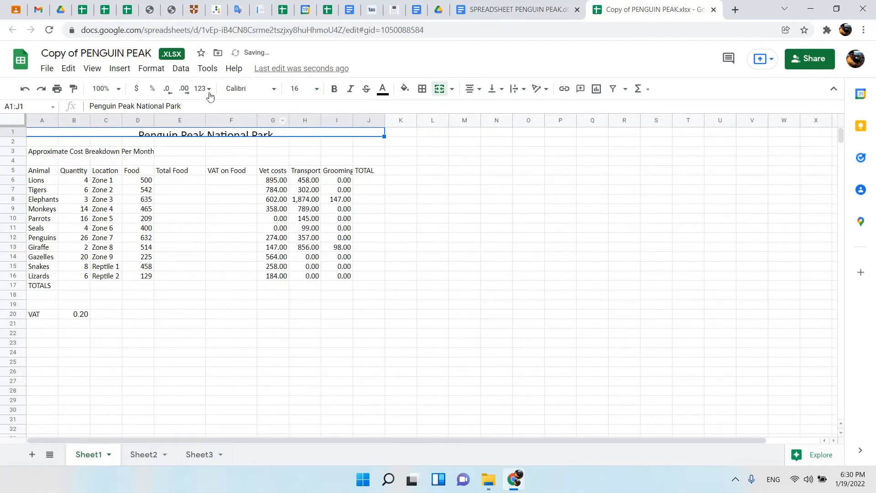
left_click(334, 89)
left_click(301, 88)
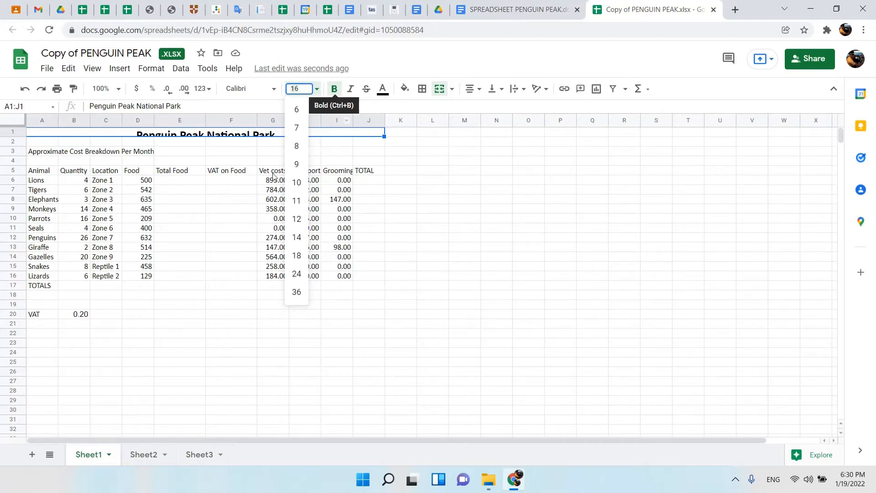
double_click(19, 136)
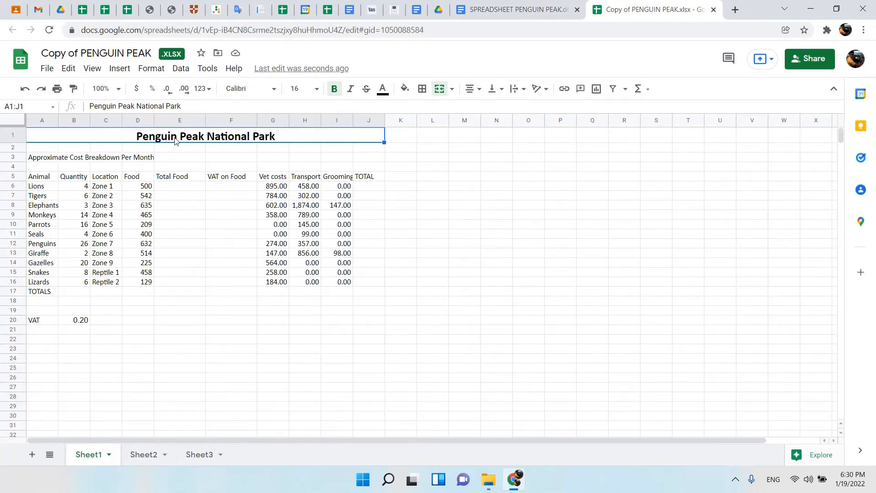
Highlight the "Format the title to Size 16 and Bold" instruction in the document and read the one on keeping all detail on show.
key("ctrl+shift+Tab")
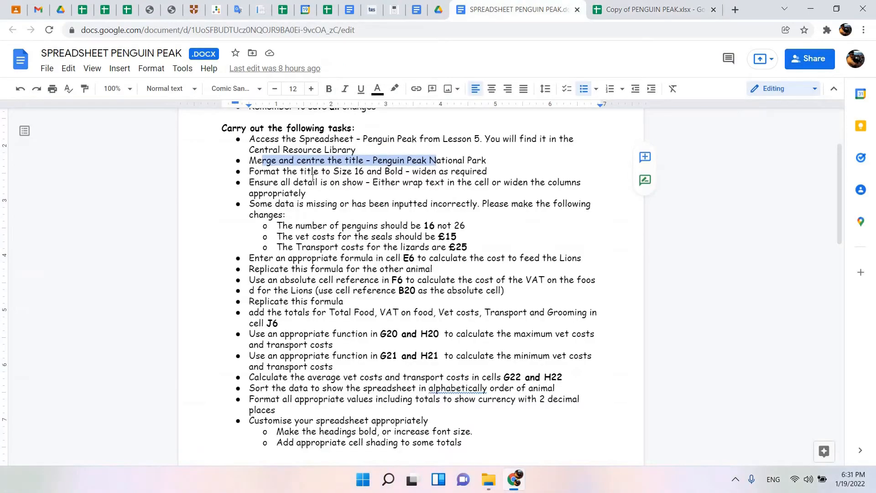
left_click_drag(313, 172, 459, 172)
scroll(460, 176, "down", 2)
scroll(459, 177, "up", 1)
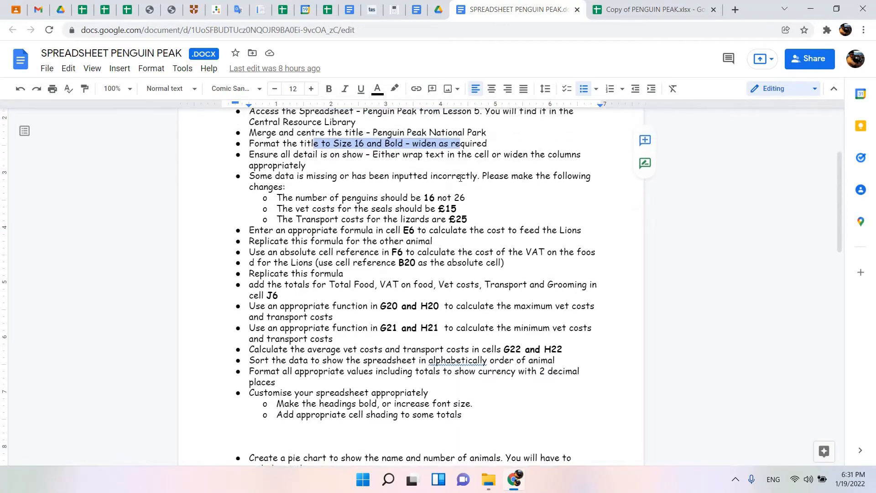
scroll(460, 177, "up", 1)
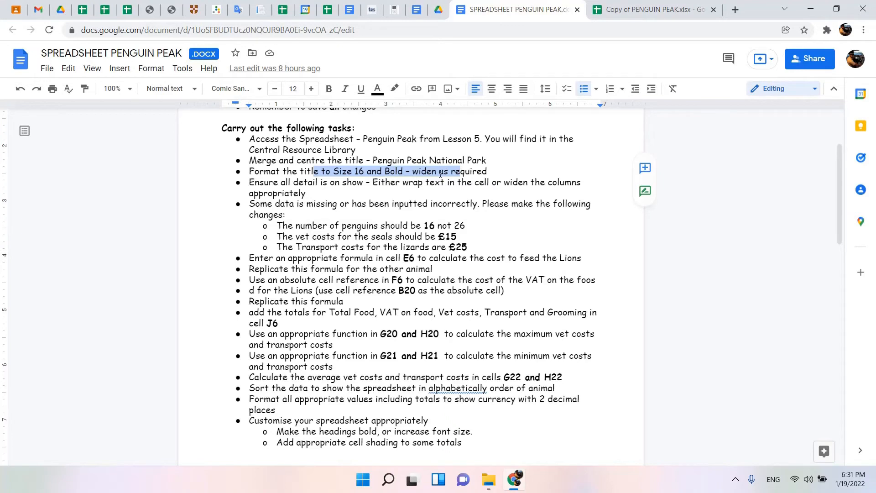
scroll(440, 173, "down", 2)
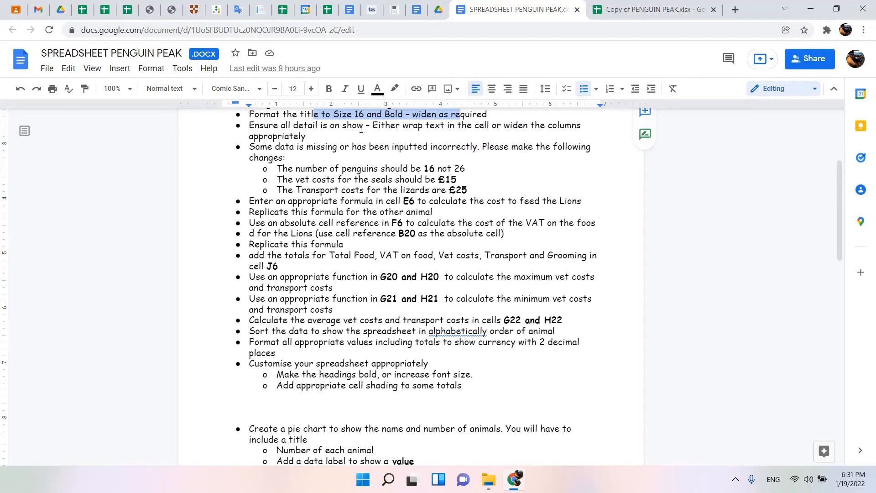
In the Google Sheets copy, widen column A to hold the cost breakdown subtitle, and fit columns D, E, F, H, I and J to their contents.
left_click(634, 12)
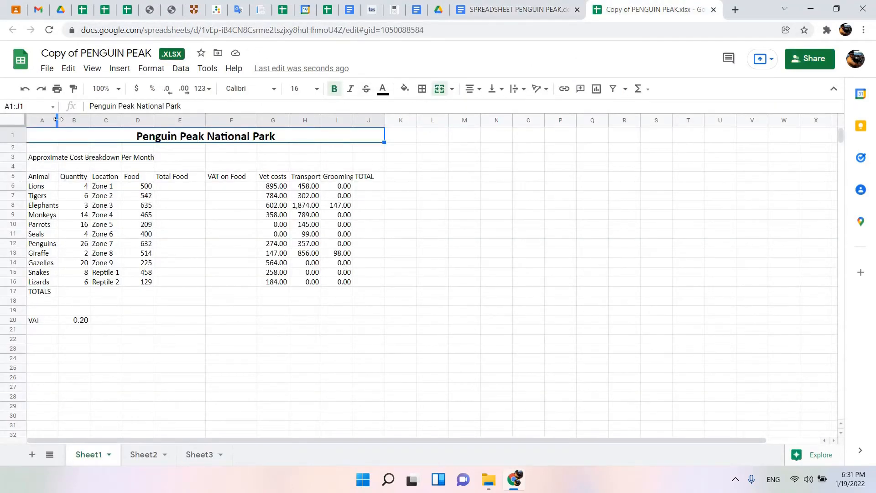
left_click_drag(58, 119, 169, 119)
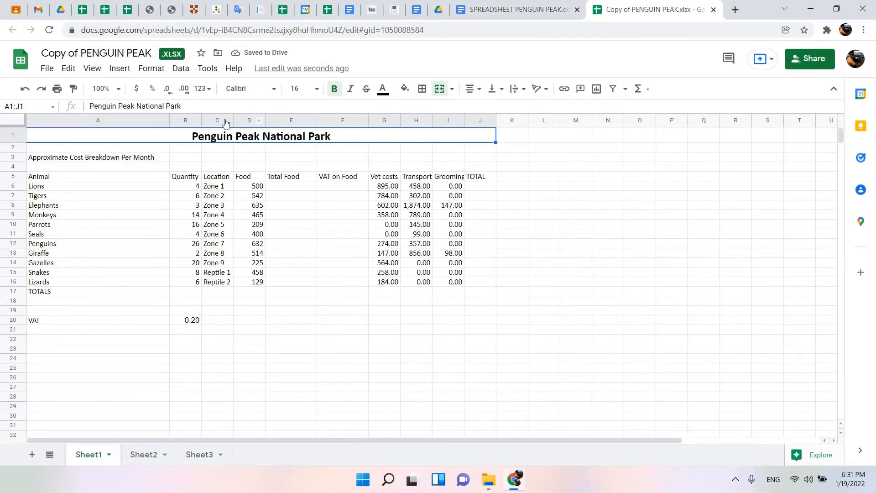
left_click_drag(202, 120, 200, 120)
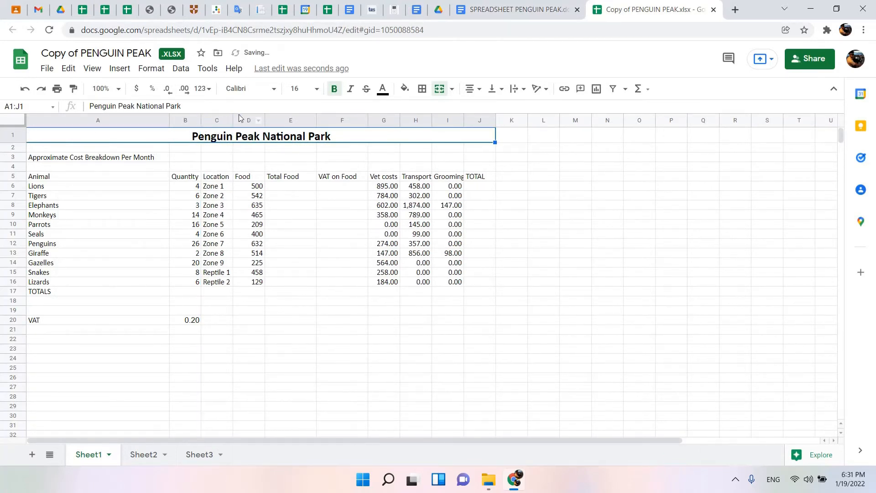
double_click(264, 120)
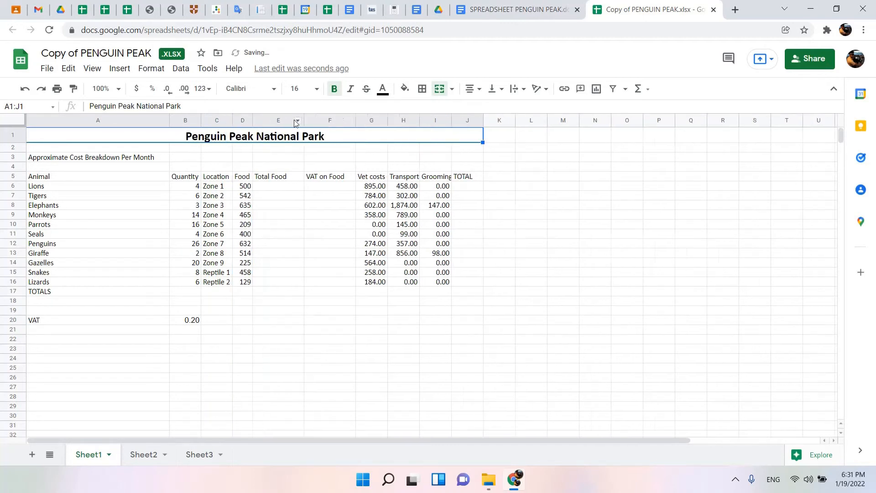
double_click(303, 120)
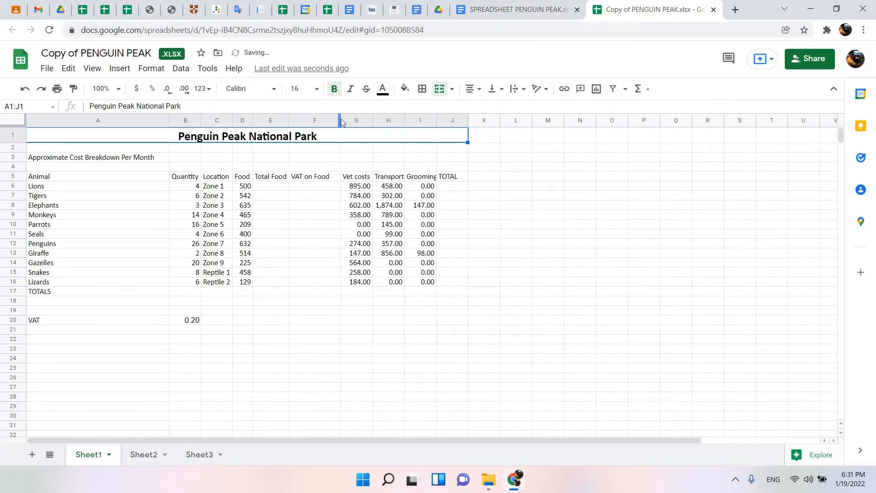
left_click(336, 120)
double_click(340, 120)
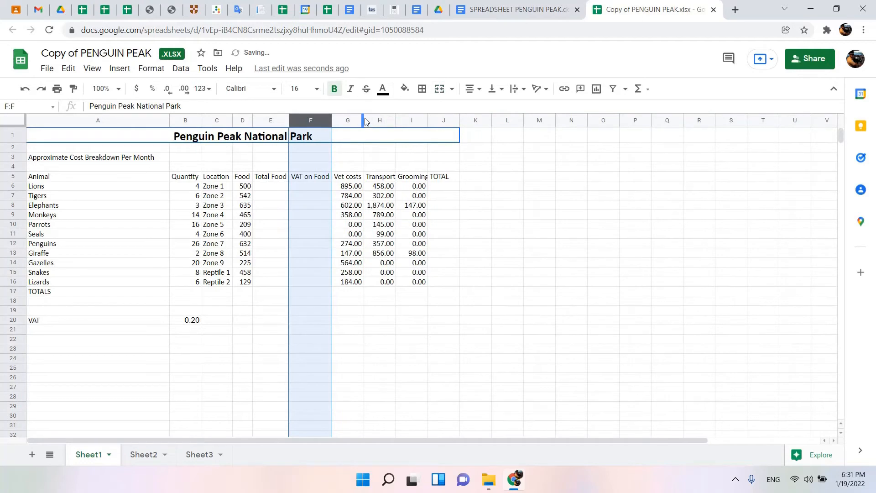
left_click(362, 118)
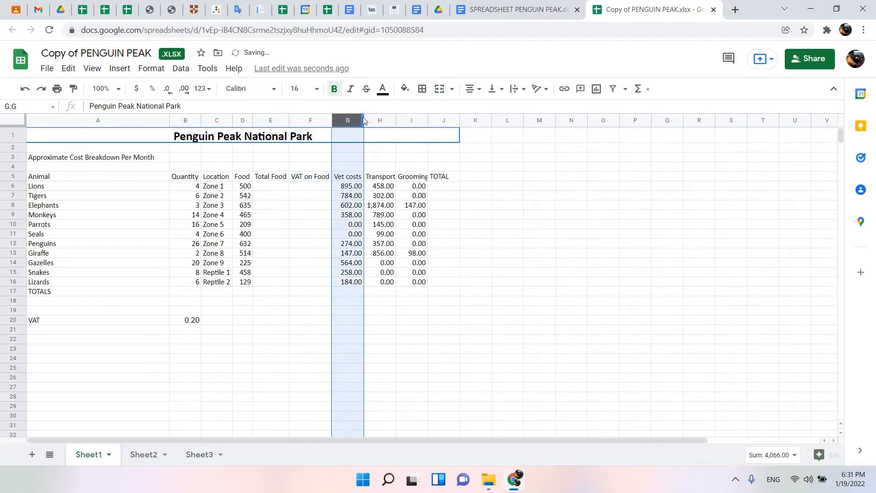
double_click(396, 118)
double_click(429, 117)
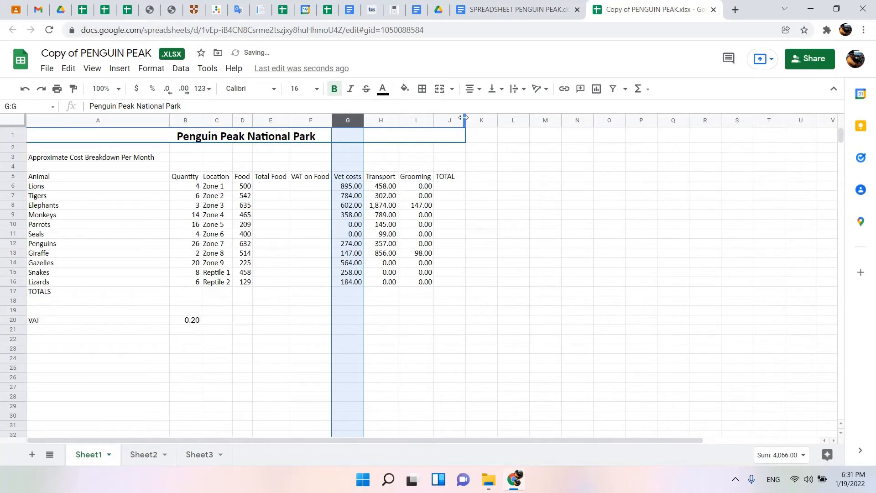
double_click(465, 119)
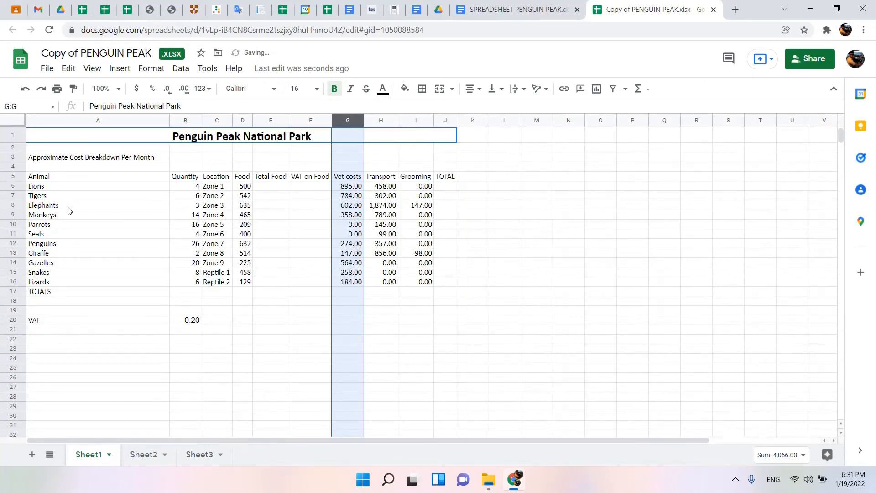
Narrow column A to less than the subtitle's length and apply Wrap text wrapping to cell A3.
left_click(81, 161)
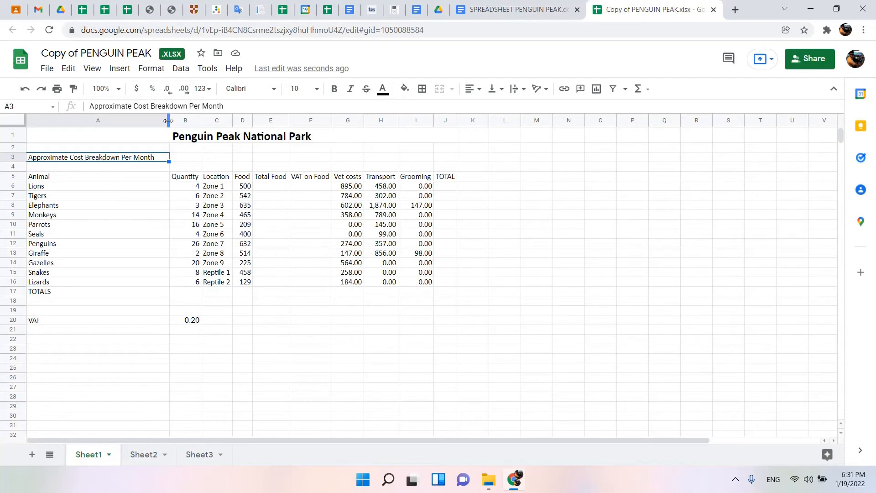
left_click_drag(168, 120, 105, 120)
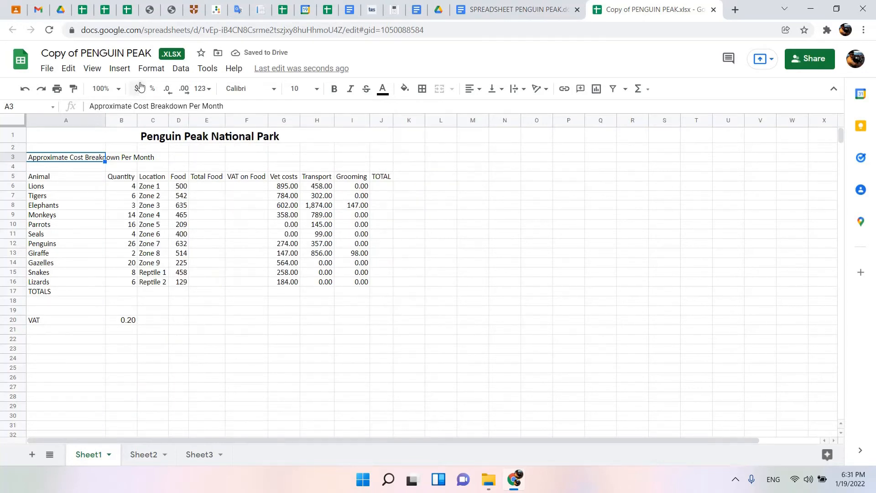
left_click(150, 71)
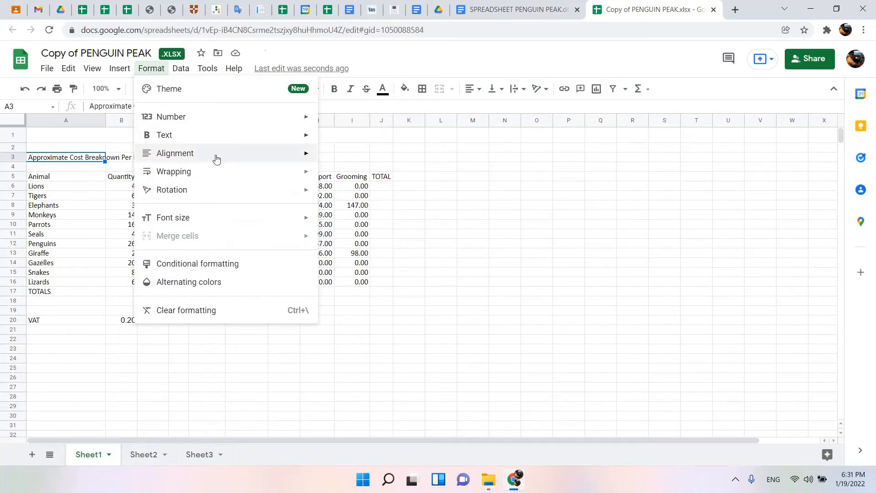
mouse_move(205, 176)
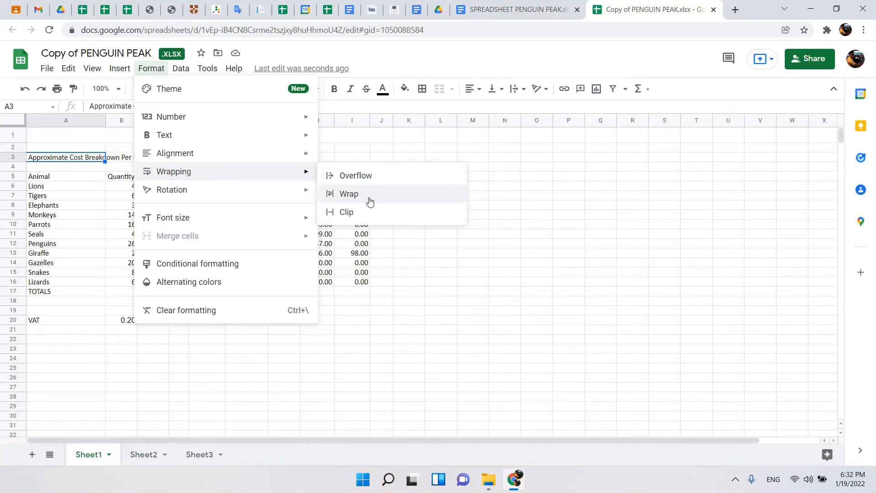
left_click(368, 200)
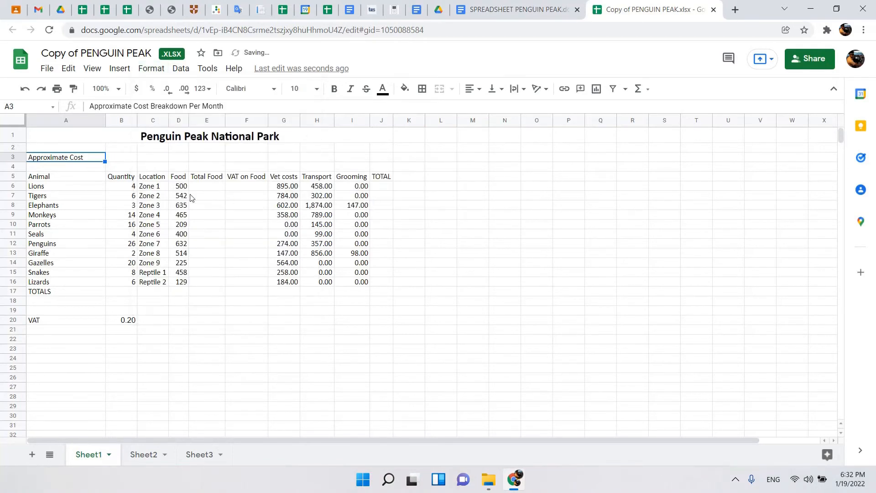
Increase row 3's height to show both lines of the wrapped subtitle in full.
left_click_drag(16, 162, 16, 172)
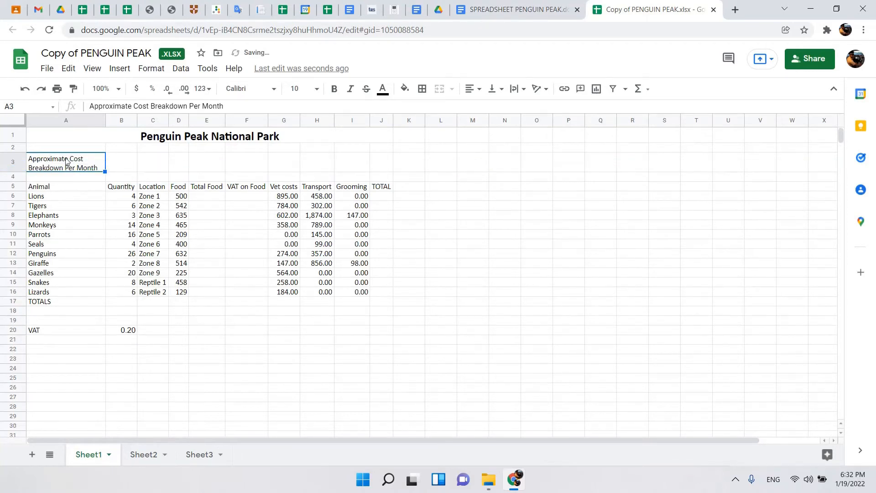
left_click_drag(19, 170, 18, 170)
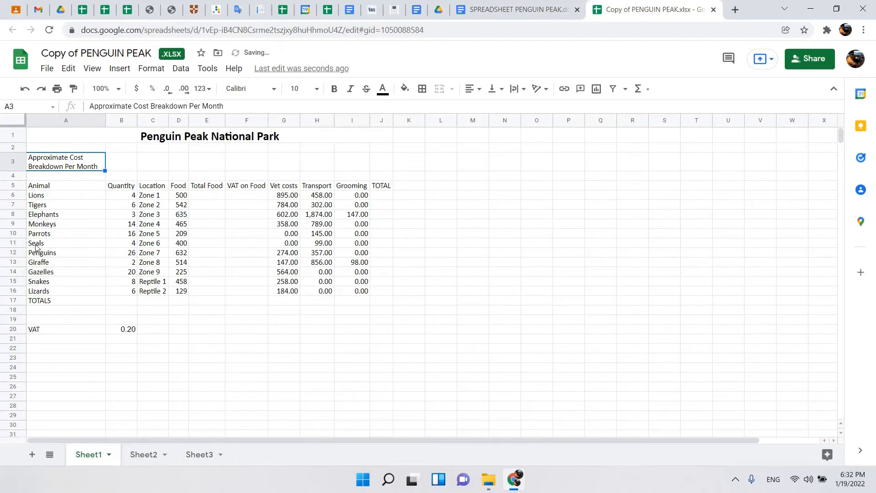
left_click_drag(15, 171, 15, 175)
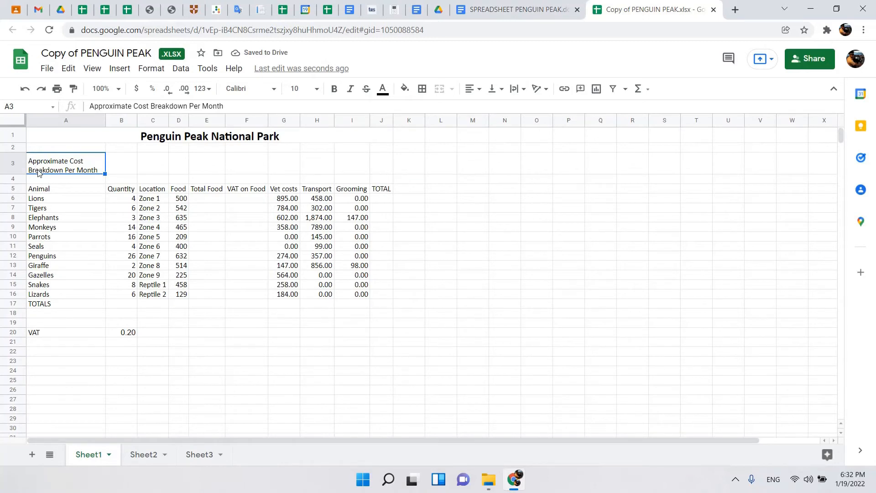
Fit column A's width and row 3's height to the subtitle on a single line.
left_click(151, 69)
mouse_move(233, 177)
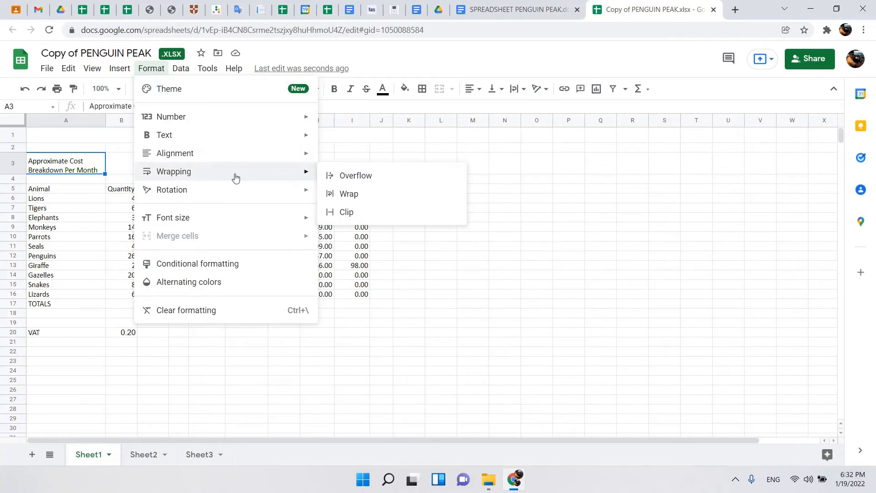
double_click(104, 120)
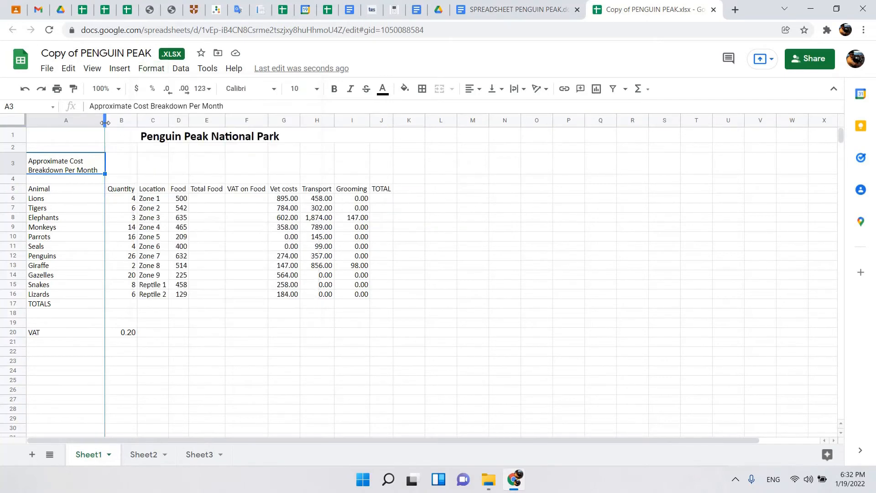
double_click(22, 174)
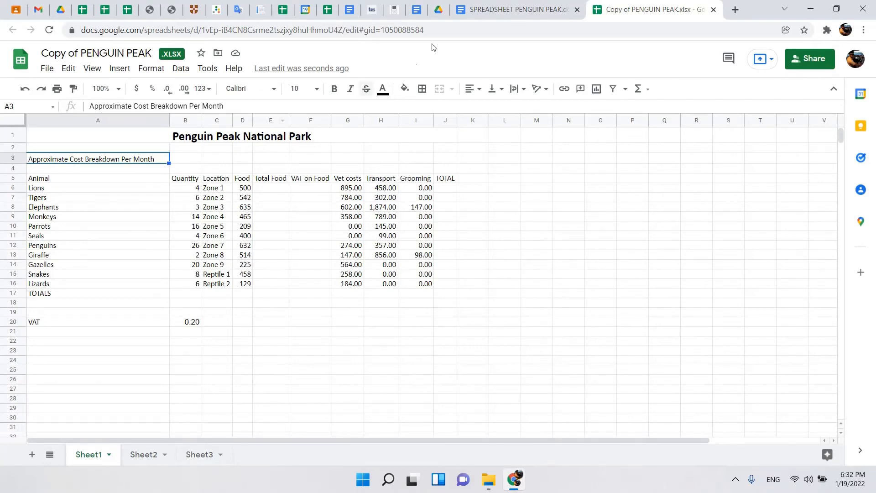
Highlight the "Ensure all detail is on show" instruction in the document and read the data corrections listed below it.
left_click(474, 9)
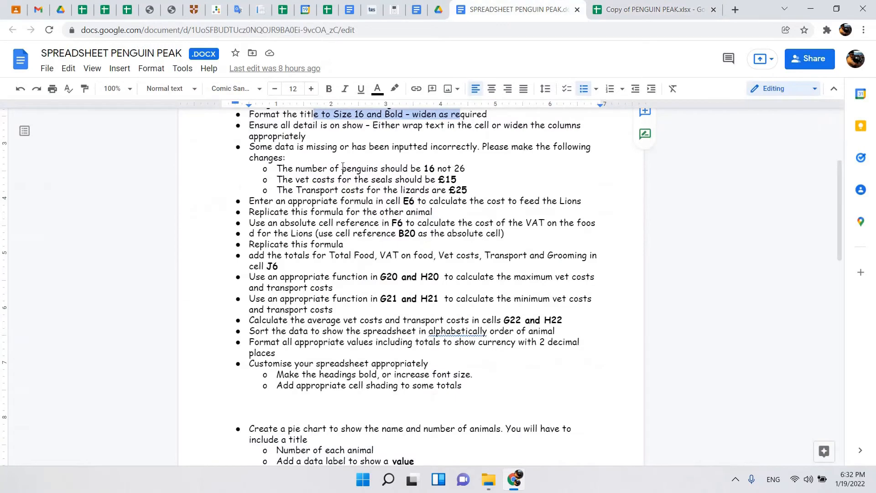
left_click_drag(299, 126, 448, 125)
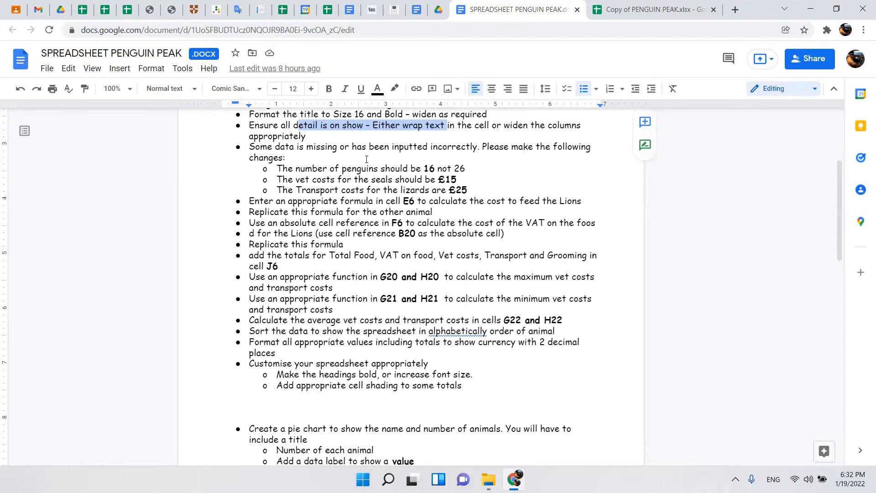
scroll(336, 176, "down", 2)
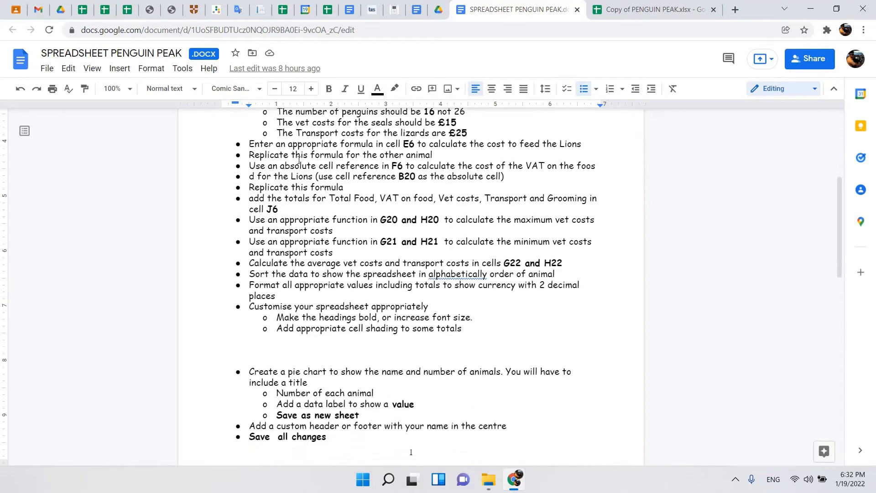
scroll(298, 169, "up", 2)
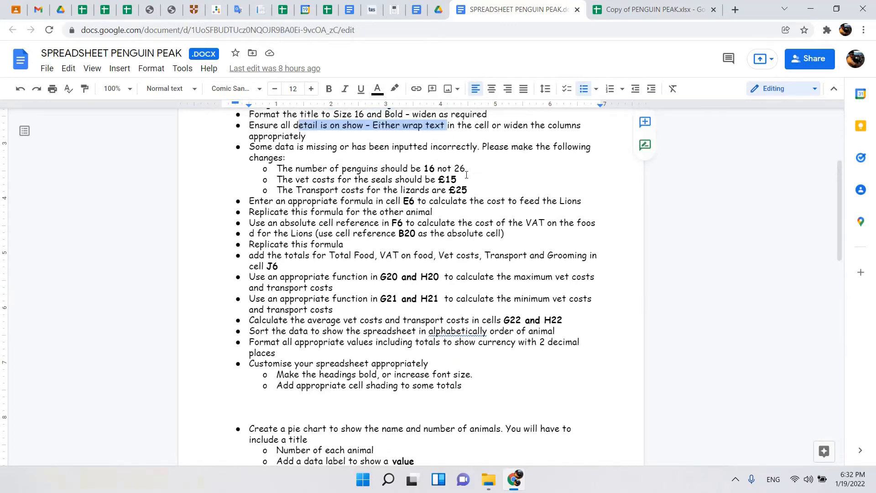
Switch to the Google Sheets copy and set the Penguins quantity in B12 to 16.
left_click(614, 8)
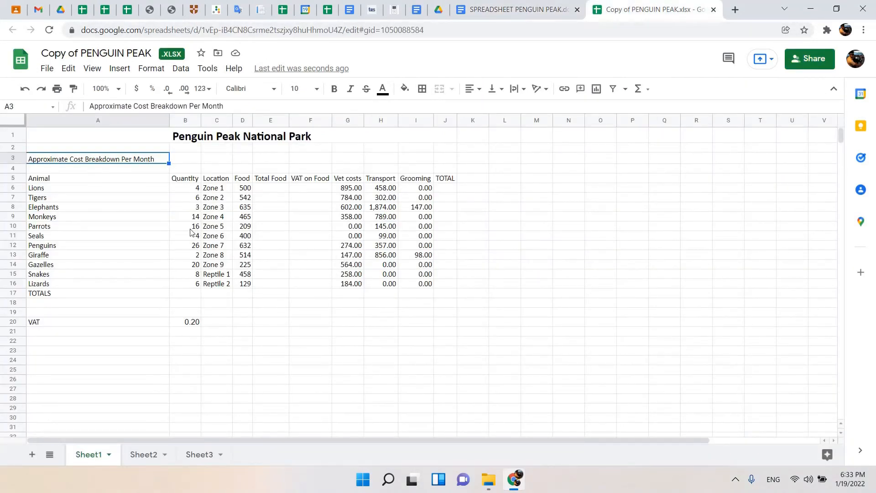
left_click(192, 248)
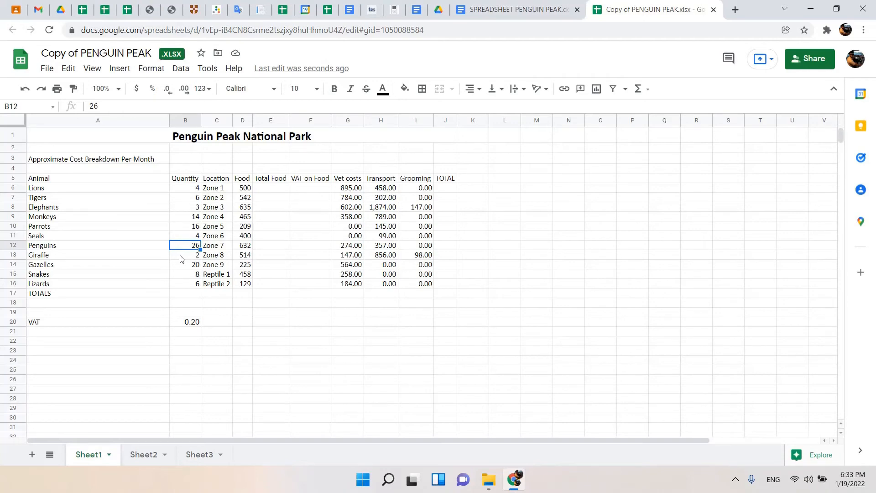
type("16")
Check the seals correction in the instruction document and set the Seals vet costs in G11 to 15.
left_click(515, 9)
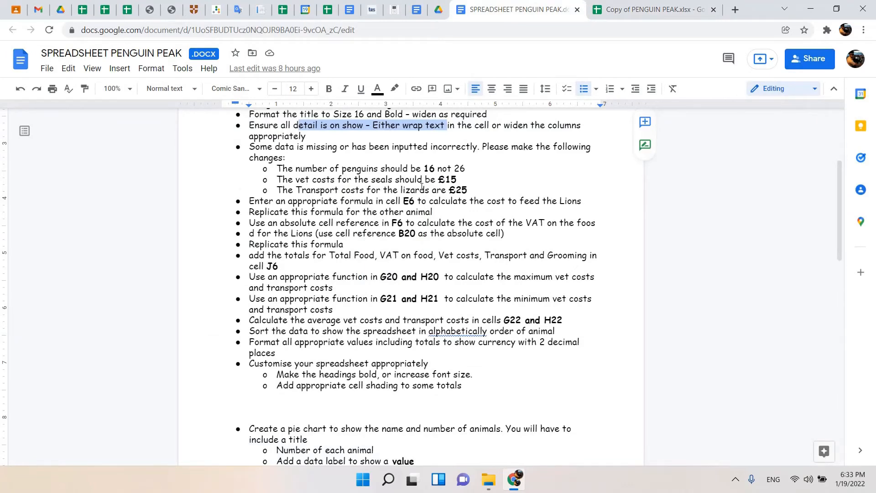
left_click(652, 9)
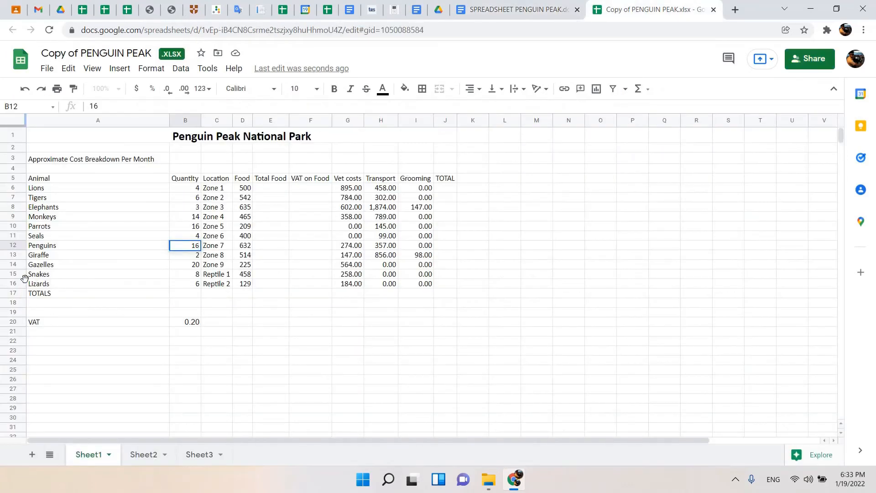
left_click(13, 235)
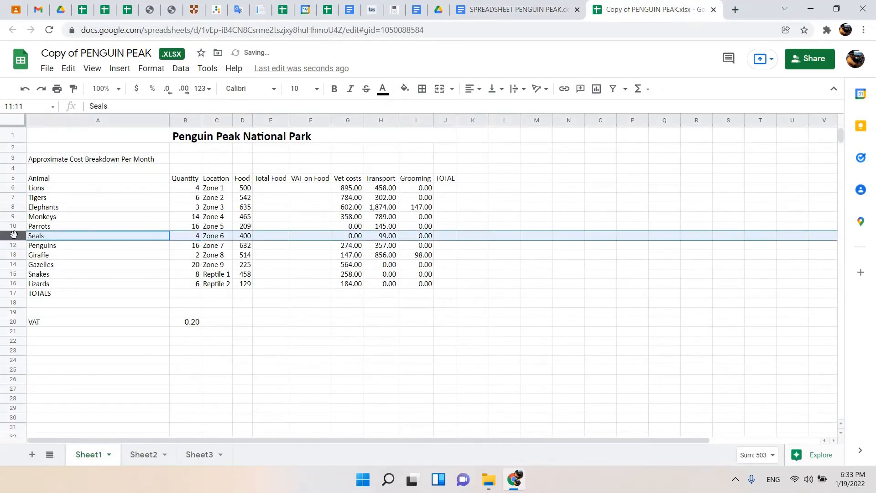
left_click(343, 237)
type("15")
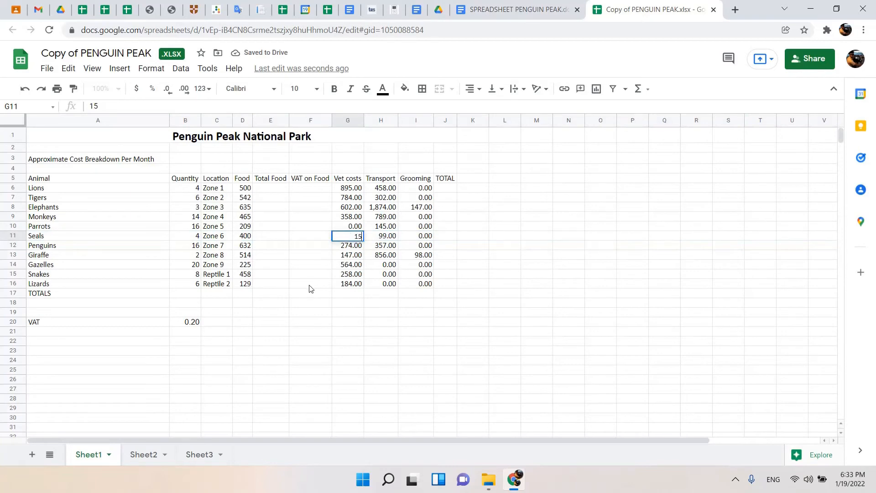
left_click(307, 275)
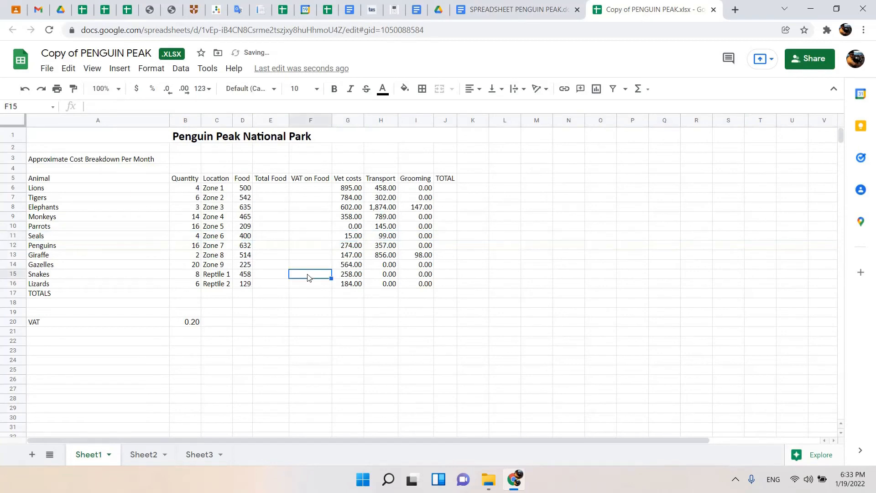
Check the transport correction in the instruction document and enter 25 as the transport cost in H15 on the Snakes row.
left_click(515, 10)
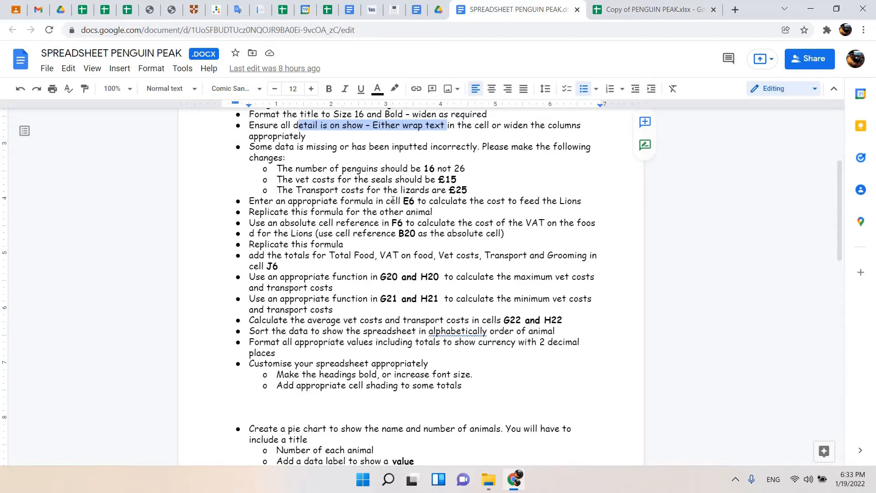
left_click(629, 9)
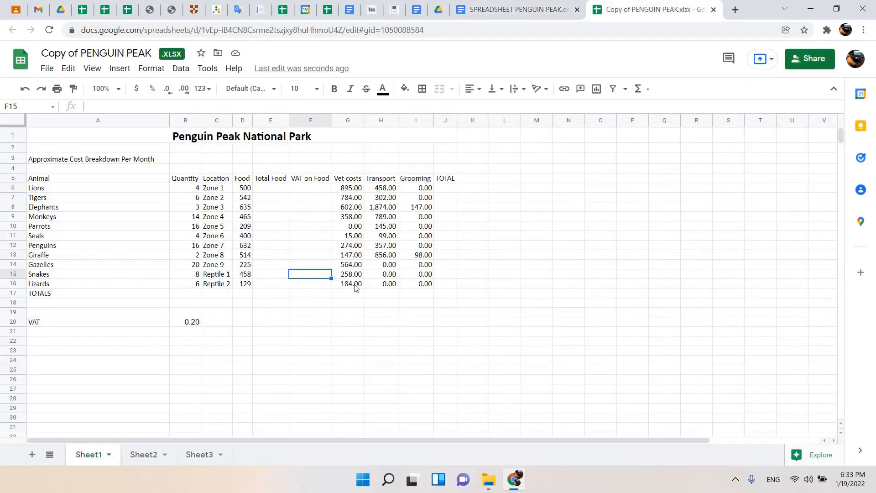
left_click(380, 274)
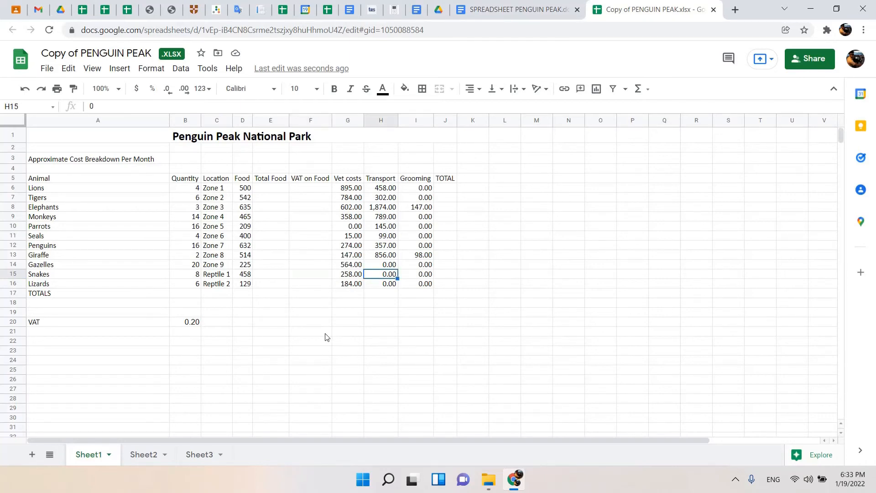
type("25")
left_click(300, 305)
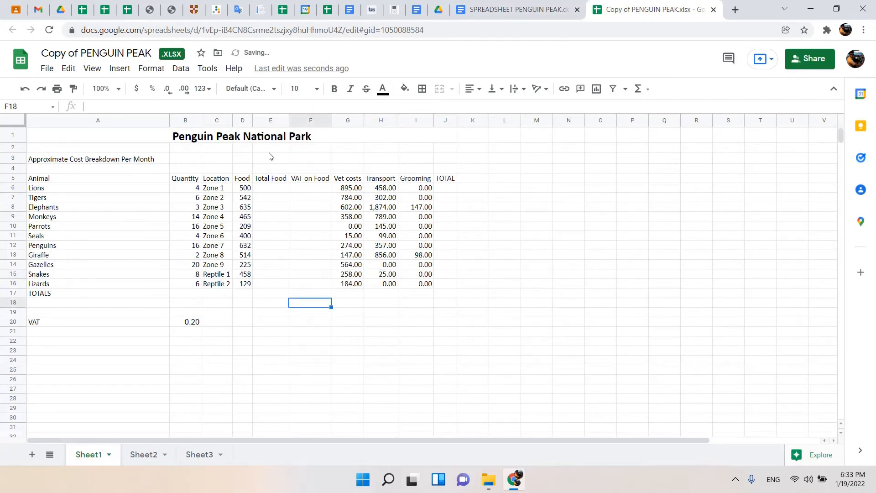
Highlight the three data corrections in the document, followed by the instruction to calculate the Lions' feeding cost in E6.
left_click(486, 8)
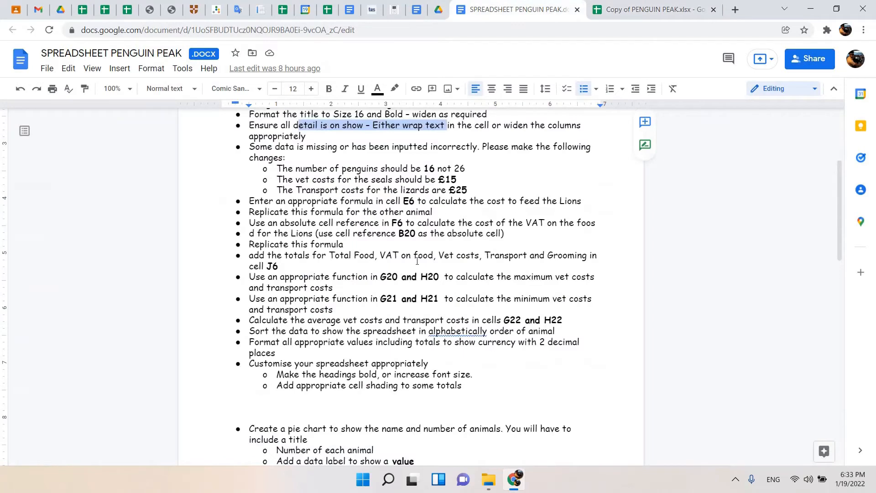
left_click_drag(469, 189, 254, 172)
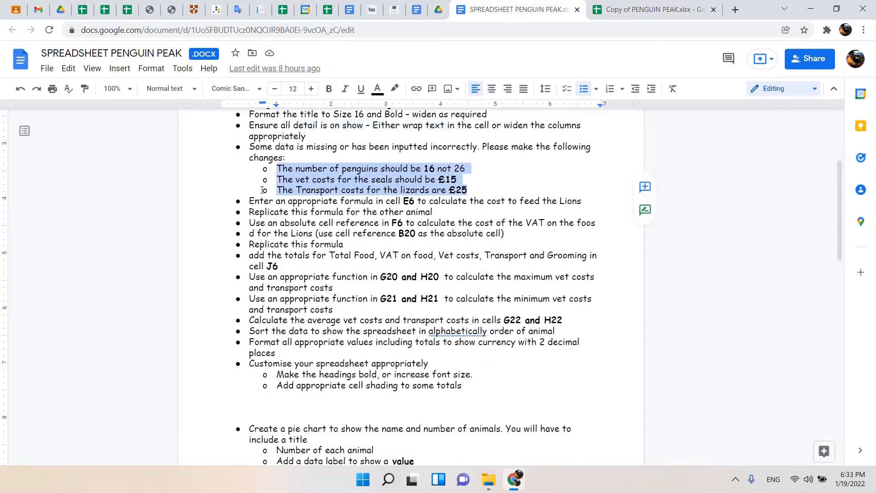
scroll(264, 190, "down", 1)
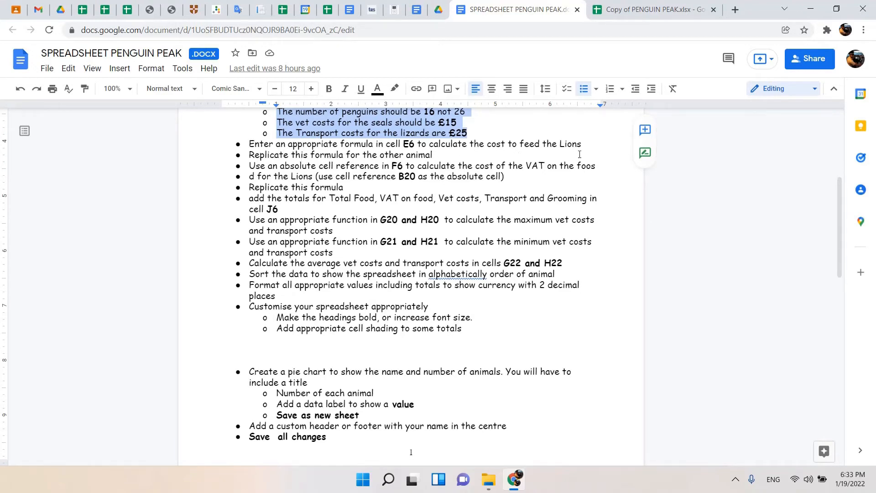
left_click_drag(585, 145, 244, 147)
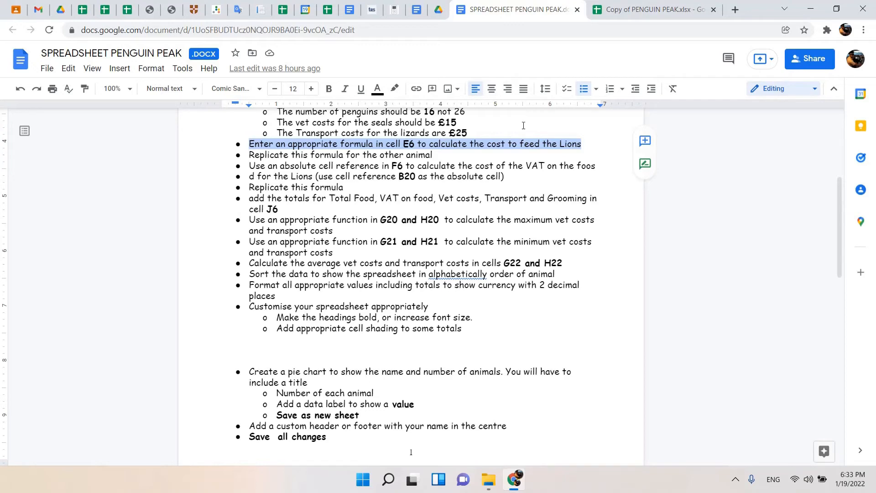
Enter the formula =B6*D6 in E6 of the spreadsheet to calculate the total food cost for the Lions.
left_click(657, 4)
left_click(268, 190)
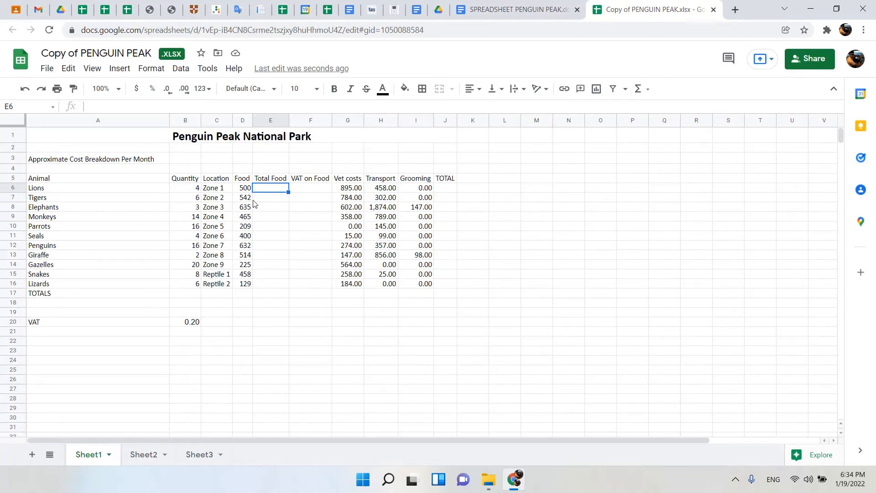
type("=")
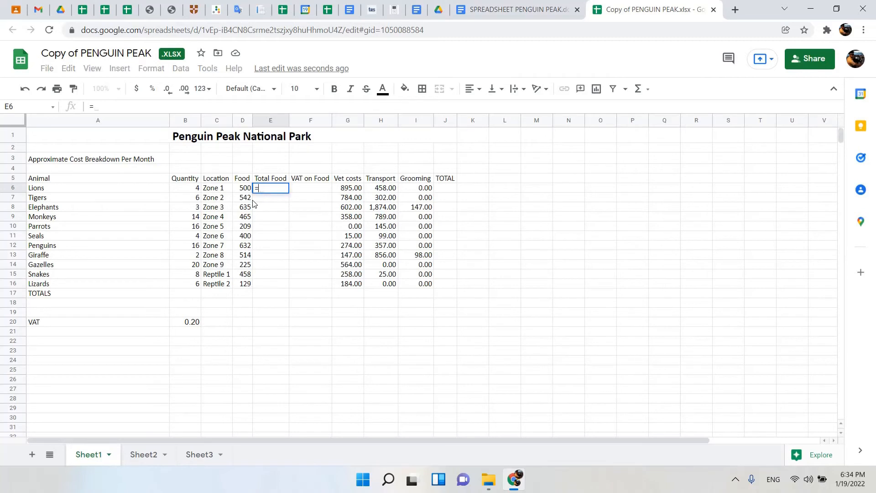
left_click(183, 188)
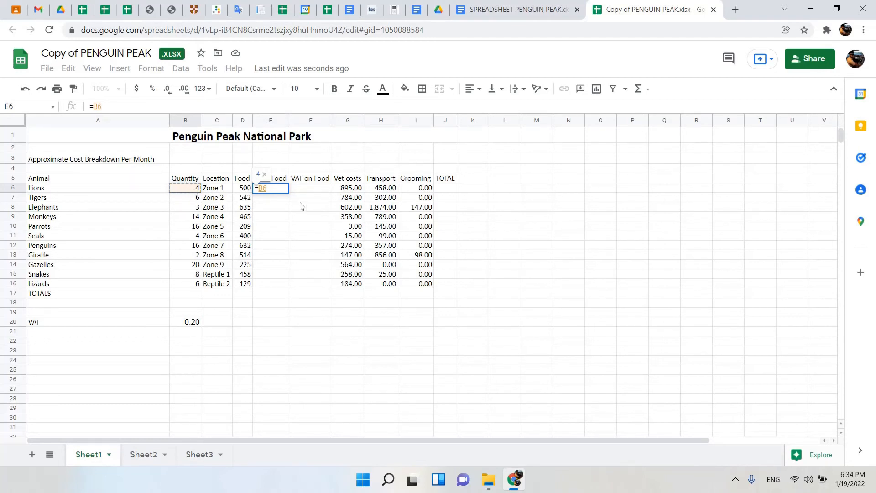
type("*")
left_click(237, 191)
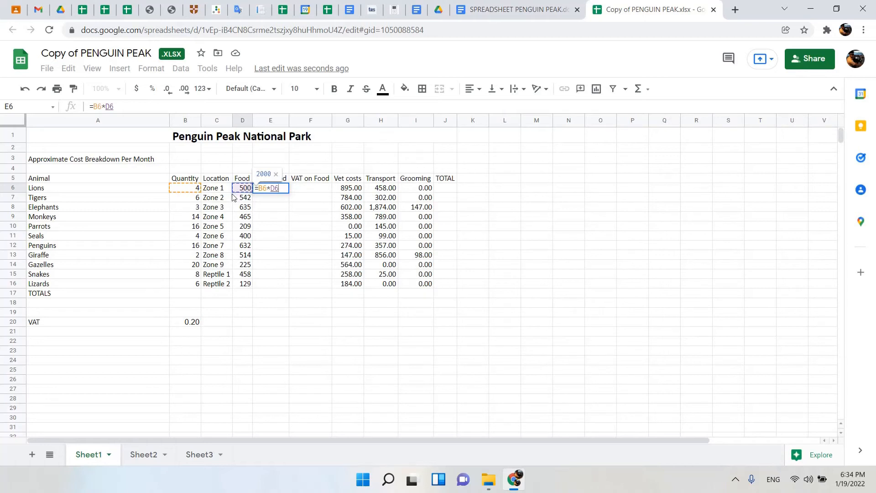
key("Return")
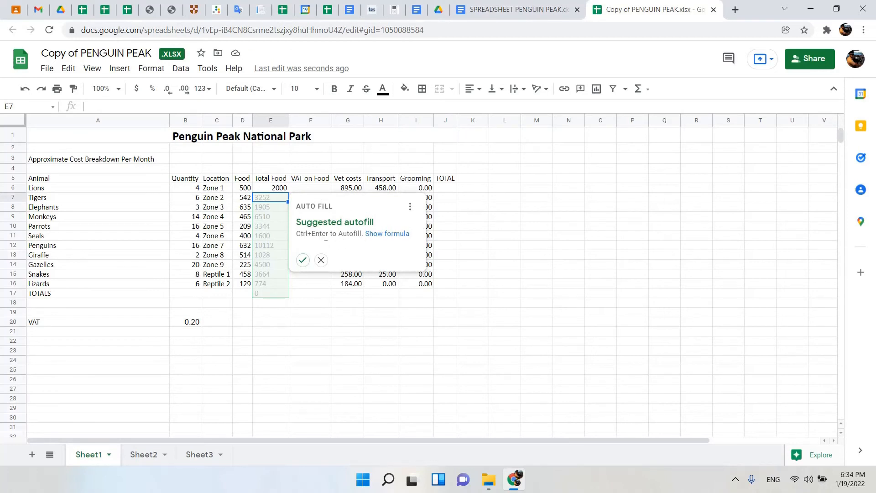
Accept the suggested autofill for the Total Food column and clear the unwanted formula in E17 of the TOTALS row.
left_click(303, 260)
left_click(274, 296)
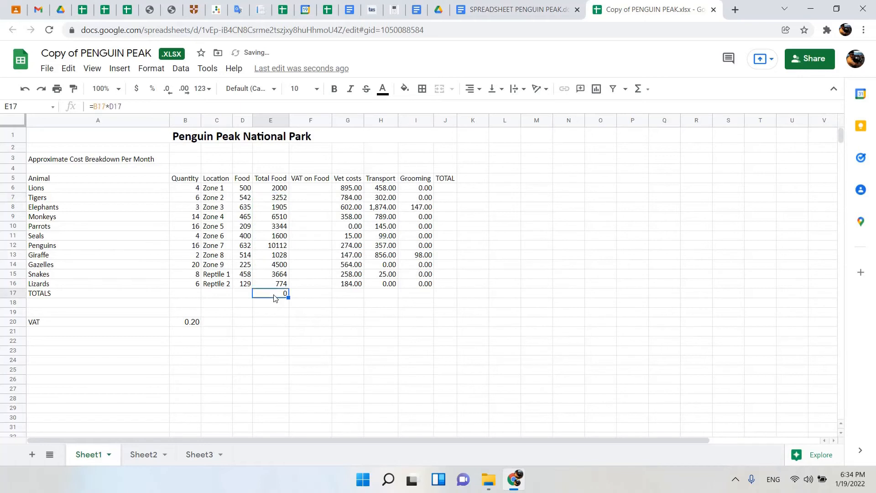
key("Delete")
left_click(320, 312)
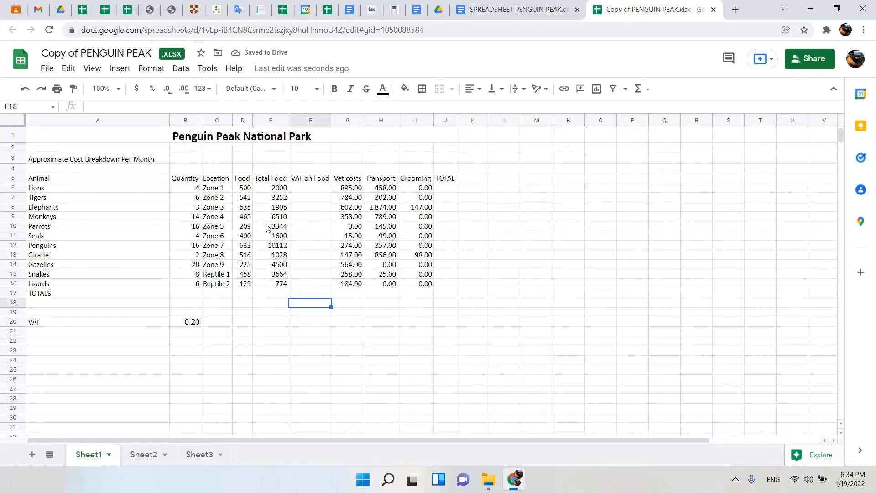
Select the filled totals in E7:E16 and fill the E6 formula down through E16 by hand.
left_click_drag(270, 198, 285, 285)
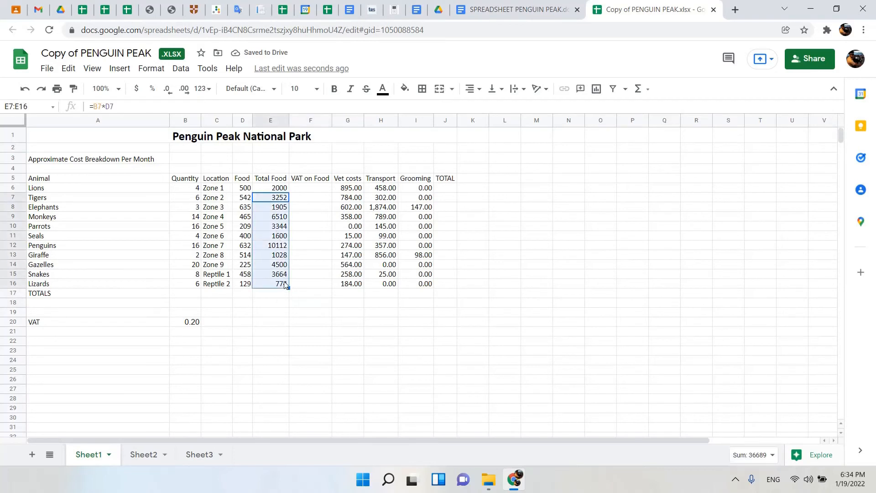
left_click(269, 189)
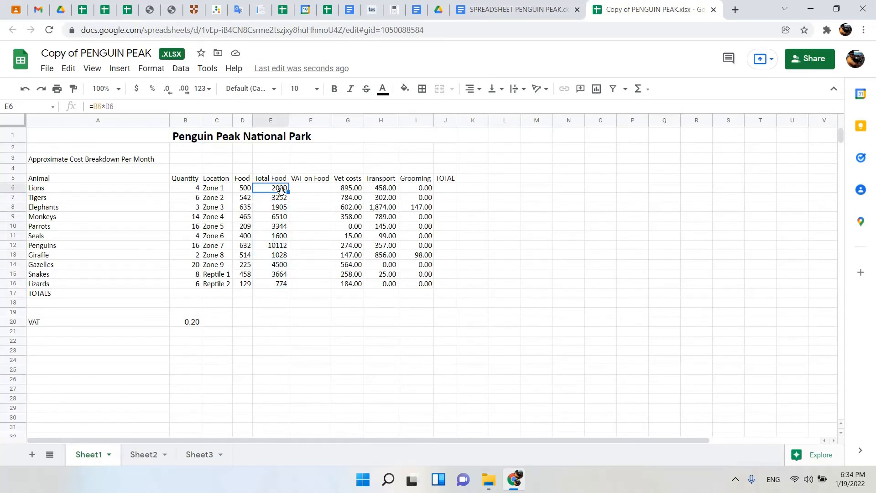
left_click_drag(288, 191, 288, 279)
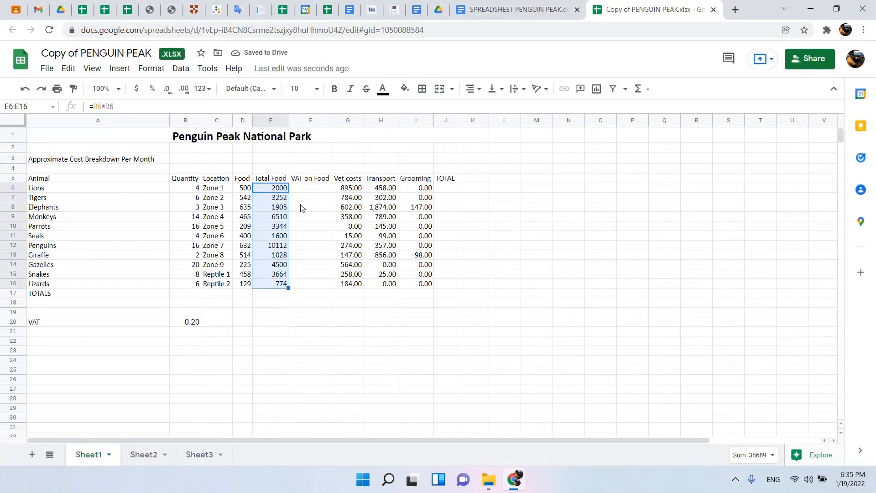
Highlight "the other animal" in the document and merge the split VAT bullet so it reads "food for the Lions".
left_click(513, 10)
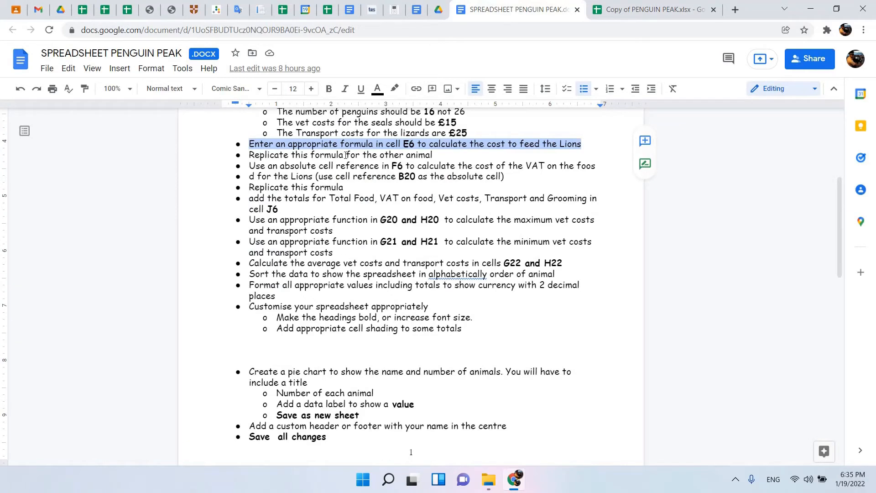
left_click_drag(444, 154, 363, 155)
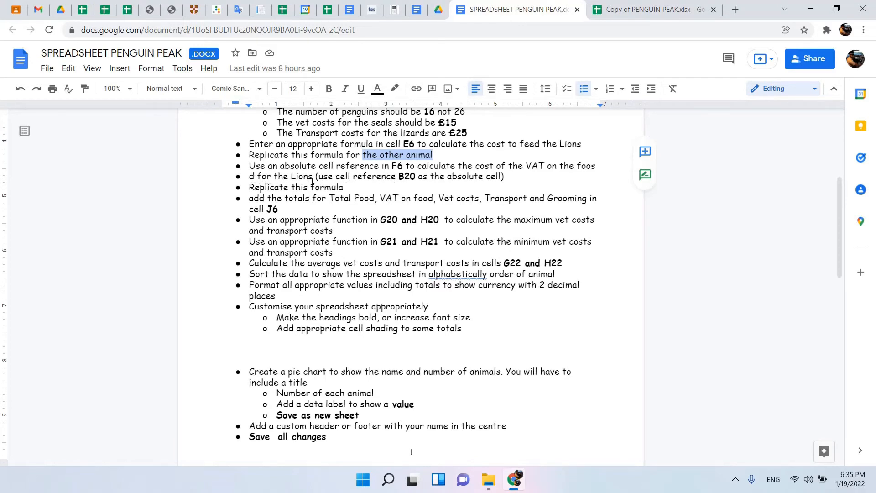
left_click(255, 176)
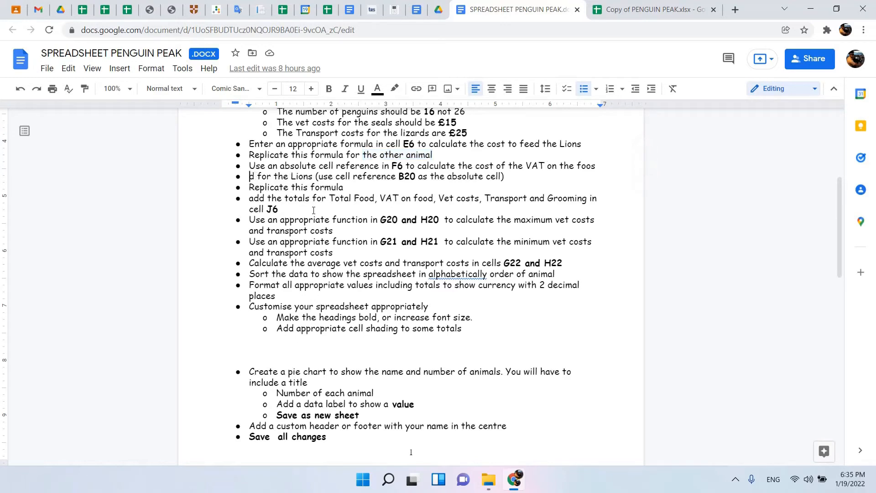
key("BackSpace")
key("BackSpace")
key("BackSpace")
key("BackSpace")
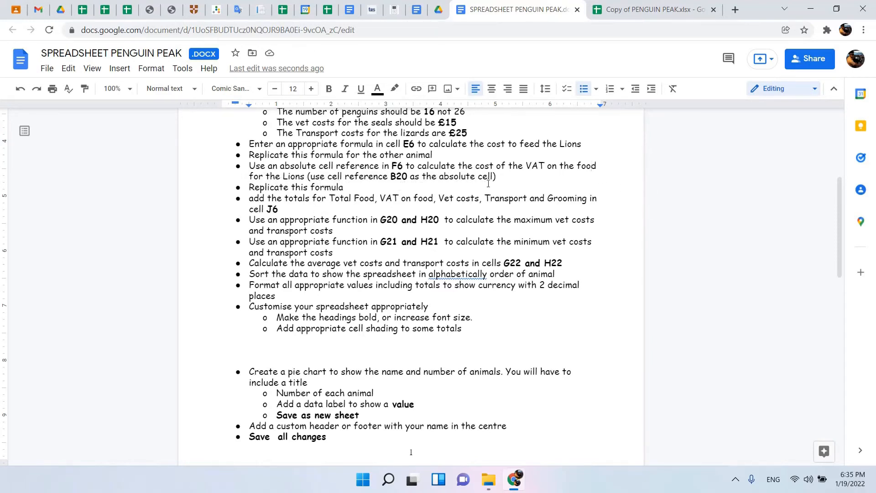
In the spreadsheet, enter the formula =$B$20*E6 in F6 to calculate the VAT on the Lions' food with an absolute reference.
left_click(653, 7)
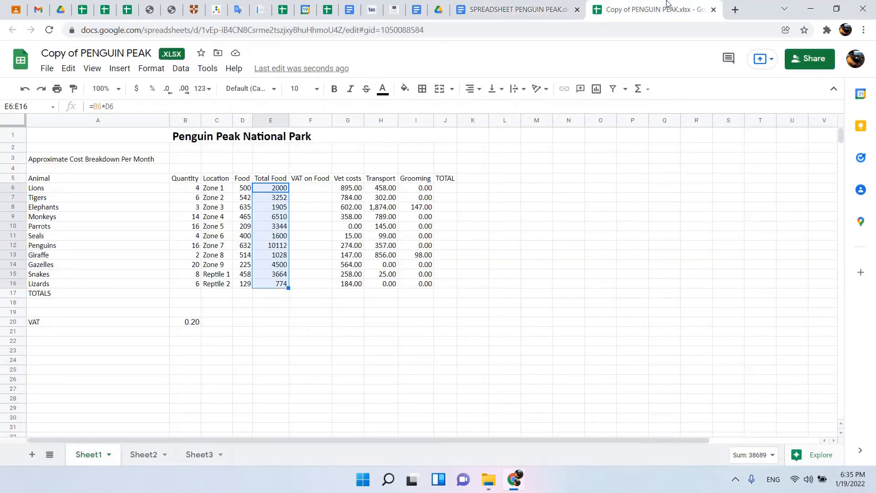
left_click(191, 322)
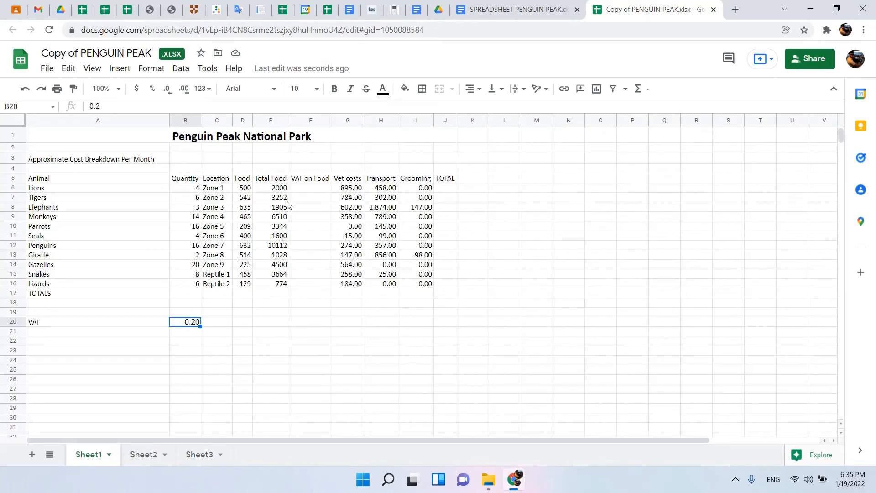
left_click(275, 189)
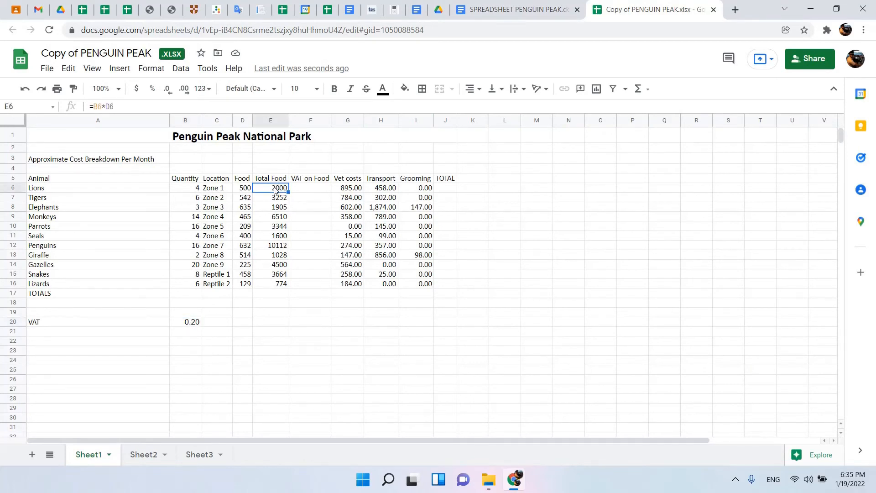
left_click(305, 191)
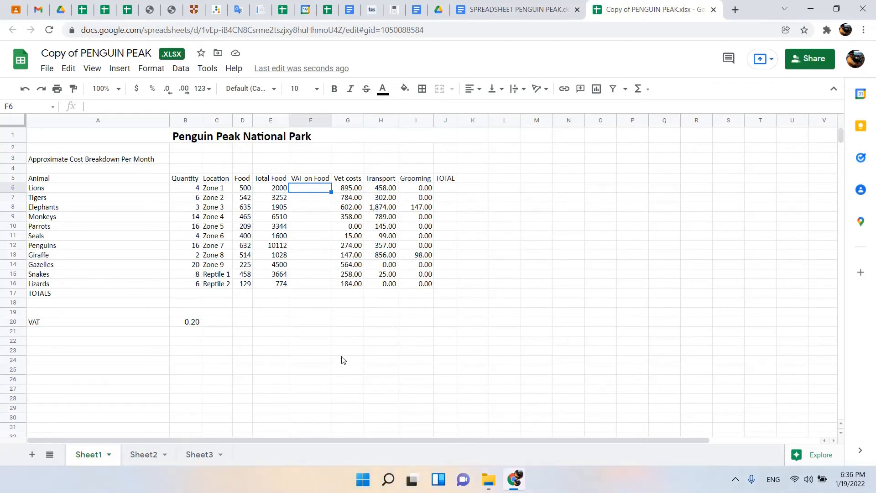
type("=")
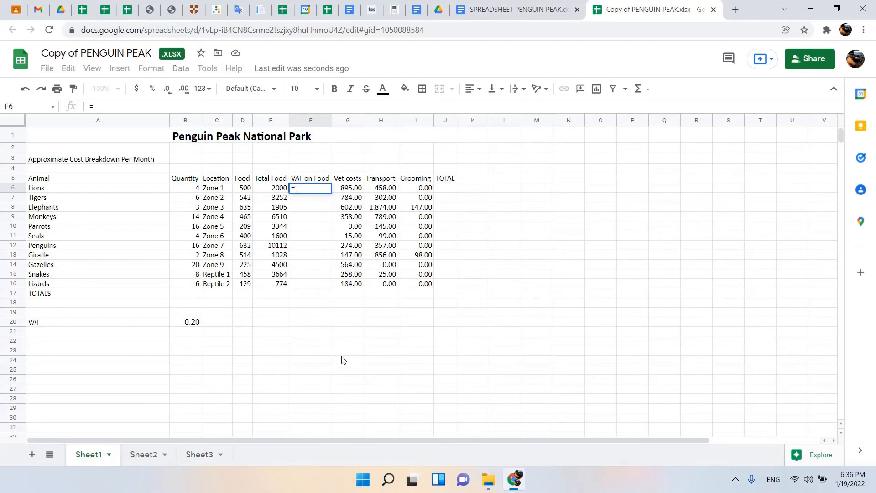
left_click(187, 326)
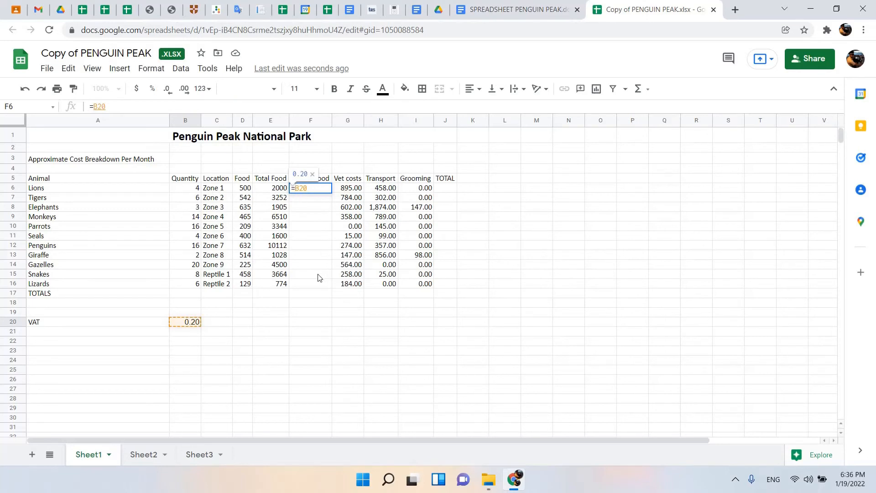
type("$B")
type("$")
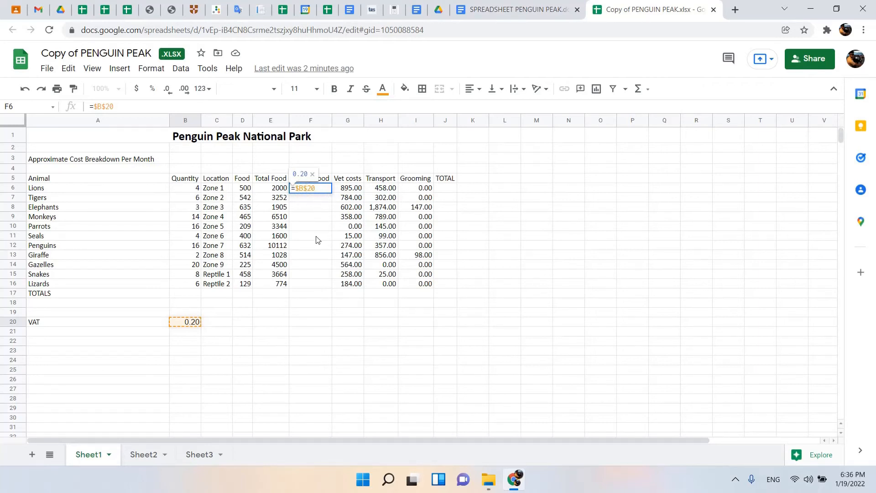
type("*")
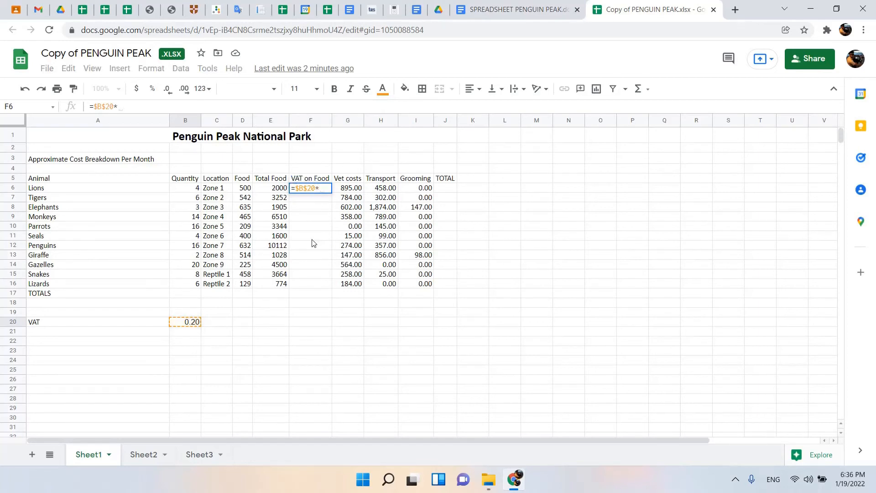
left_click(267, 190)
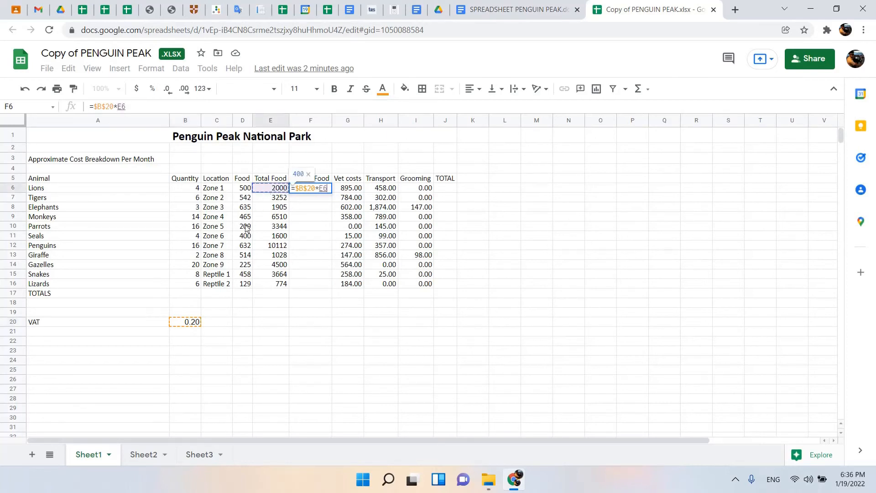
key("Return")
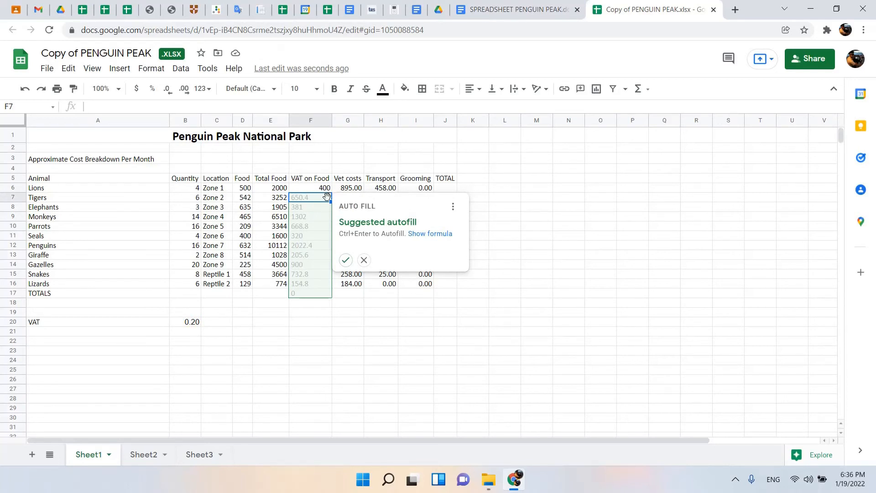
Accept the suggested autofill for the VAT on Food column, and clear the filled cells F7:F17 again.
left_click(345, 260)
left_click(312, 296)
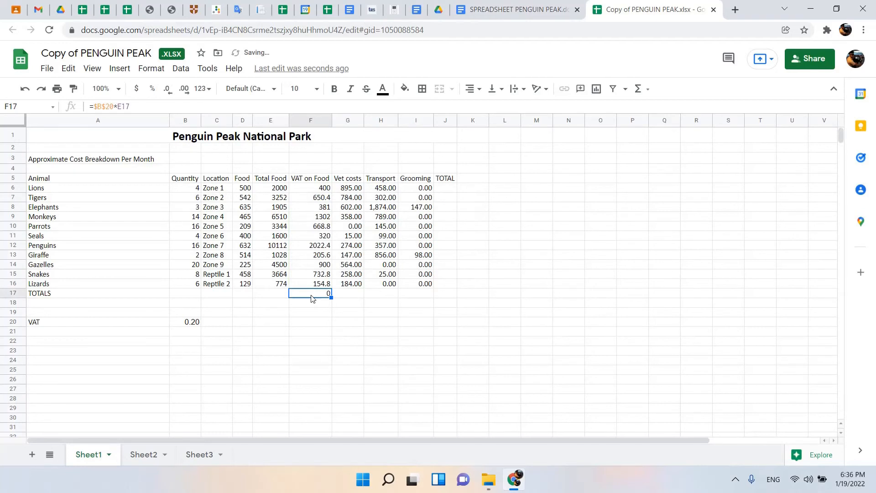
key("Delete")
left_click_drag(301, 197, 315, 286)
key("Delete")
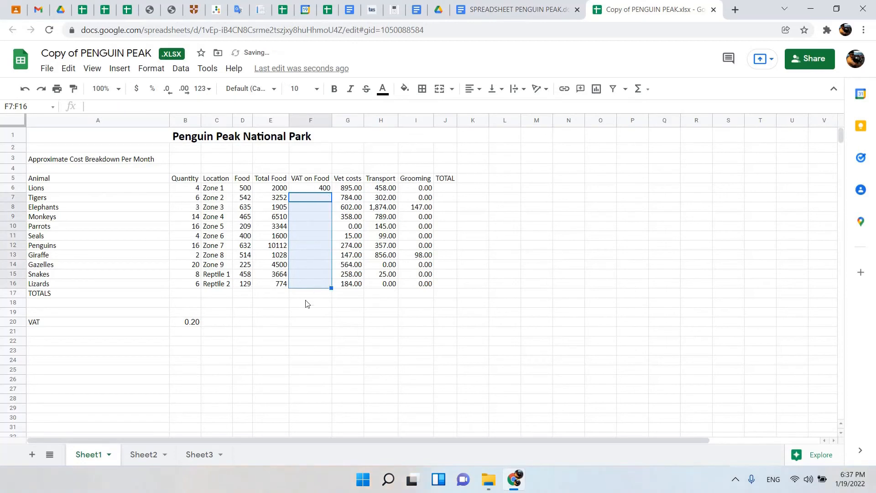
Fill the F6 VAT formula down by hand through F16 for the other animals.
left_click(305, 303)
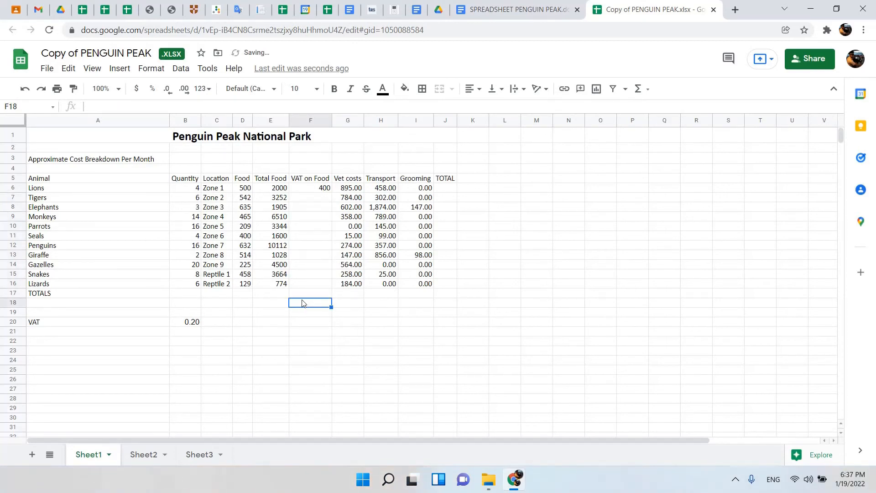
left_click(309, 191)
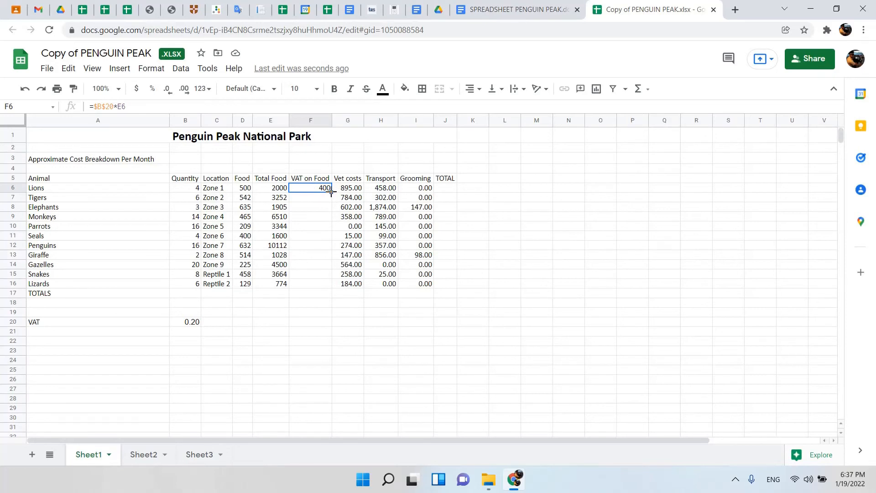
left_click_drag(332, 191, 331, 286)
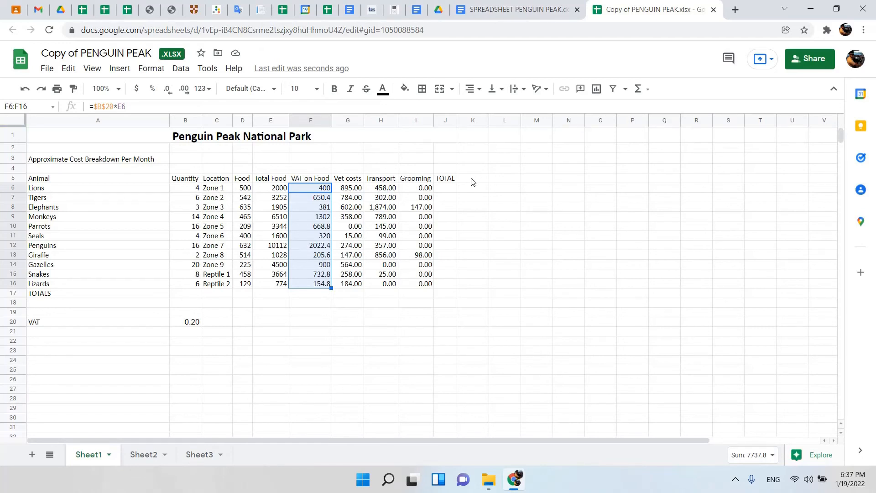
Check the totals instruction in the document, and enter =SUM(E6:I6) in J6 of the spreadsheet for the Lions' total.
left_click(449, 189)
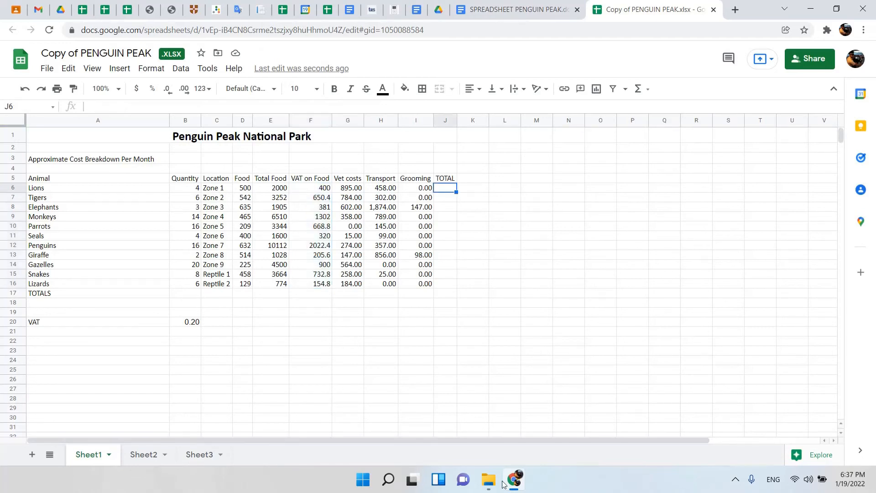
mouse_move(503, 482)
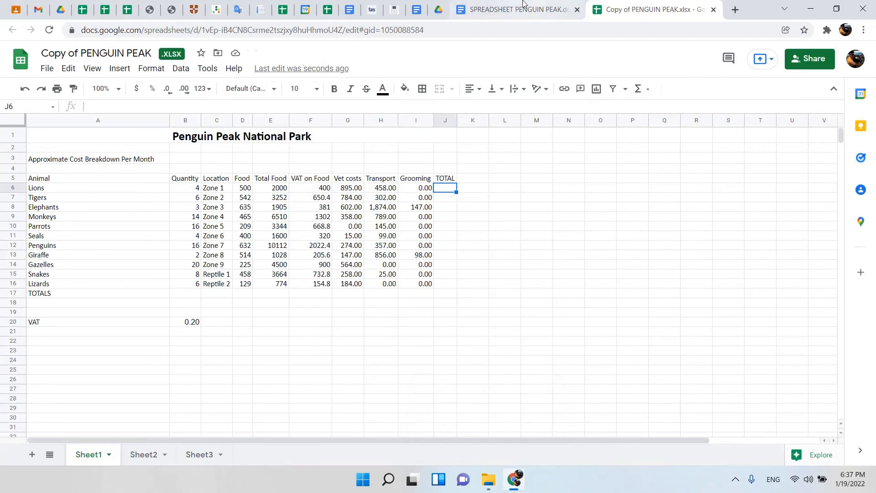
left_click(511, 10)
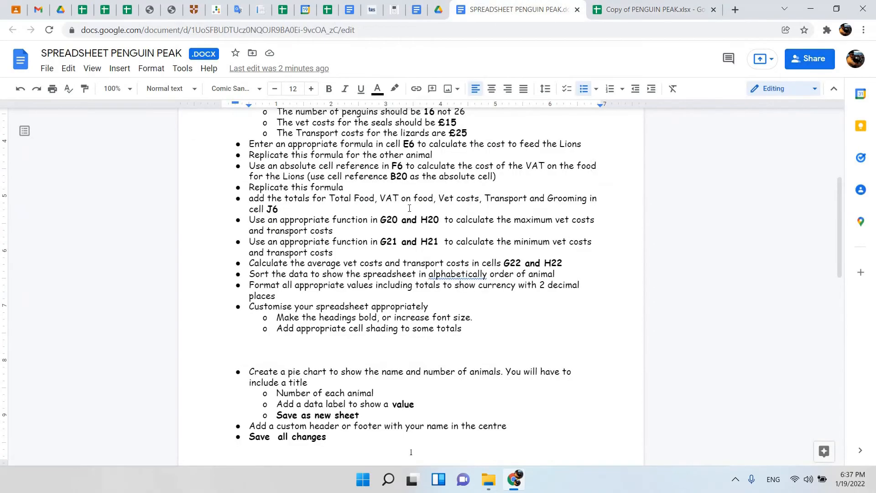
left_click_drag(346, 189, 271, 175)
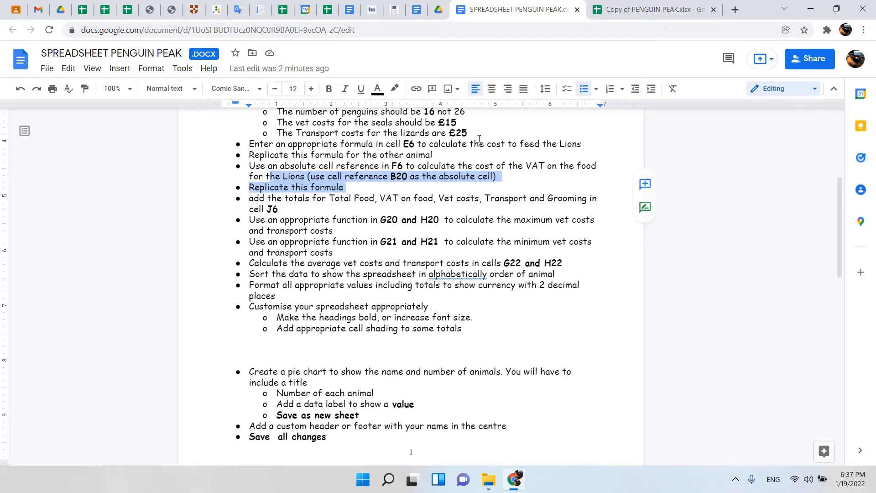
left_click(653, 9)
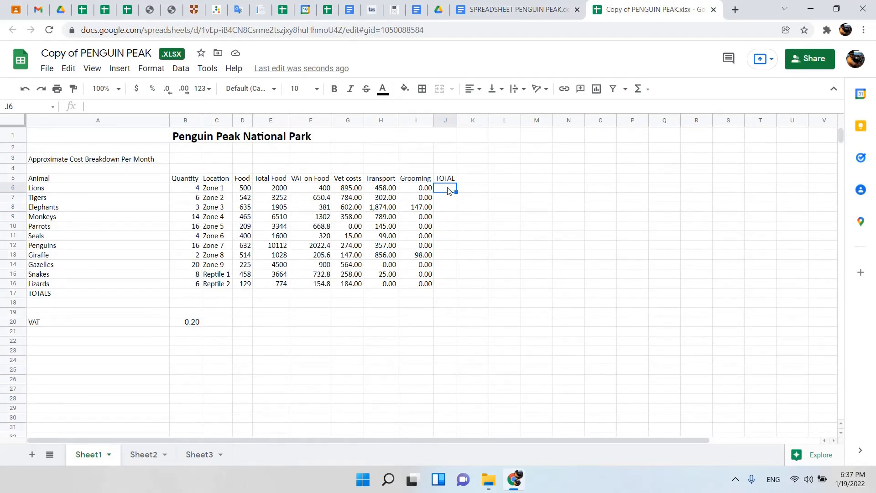
left_click(647, 93)
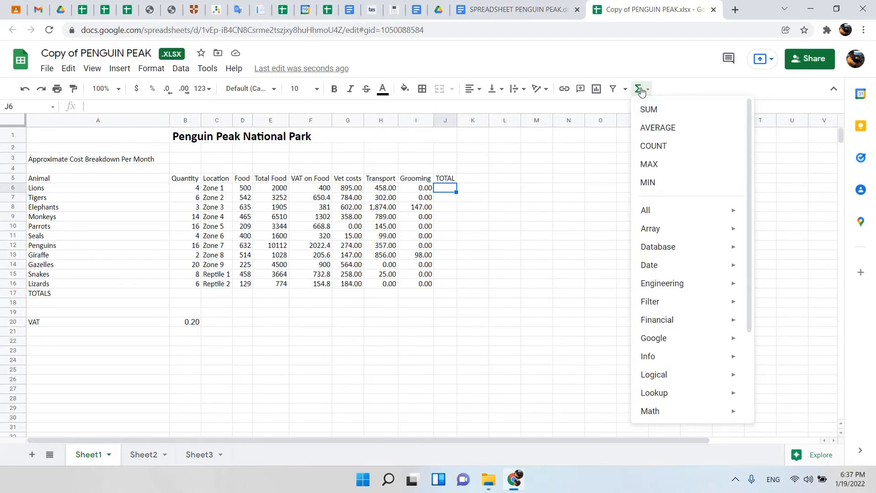
left_click(651, 114)
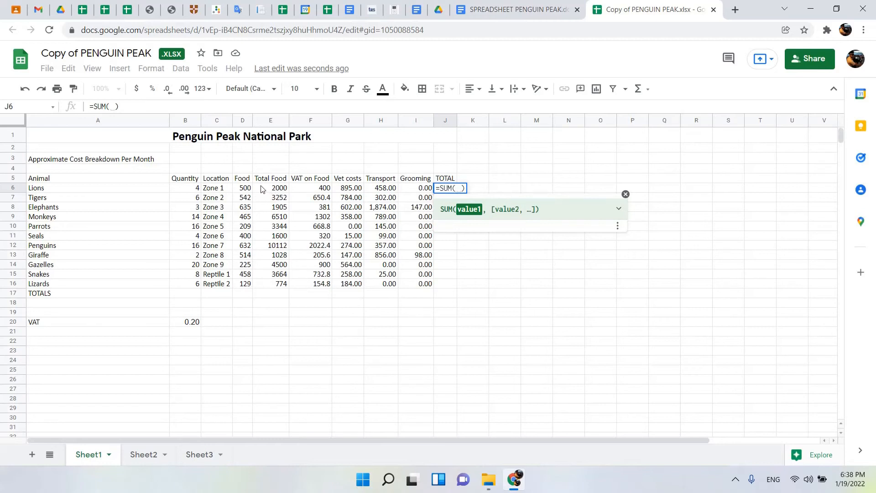
left_click_drag(264, 188, 416, 194)
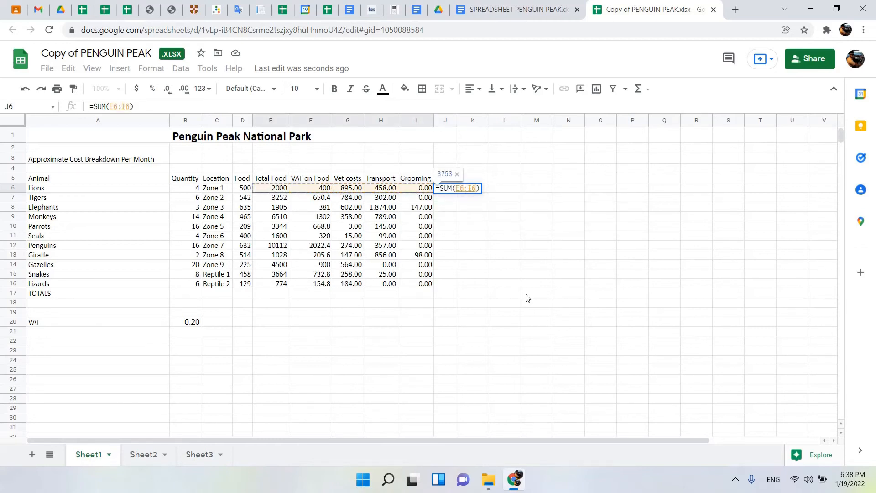
key("Return")
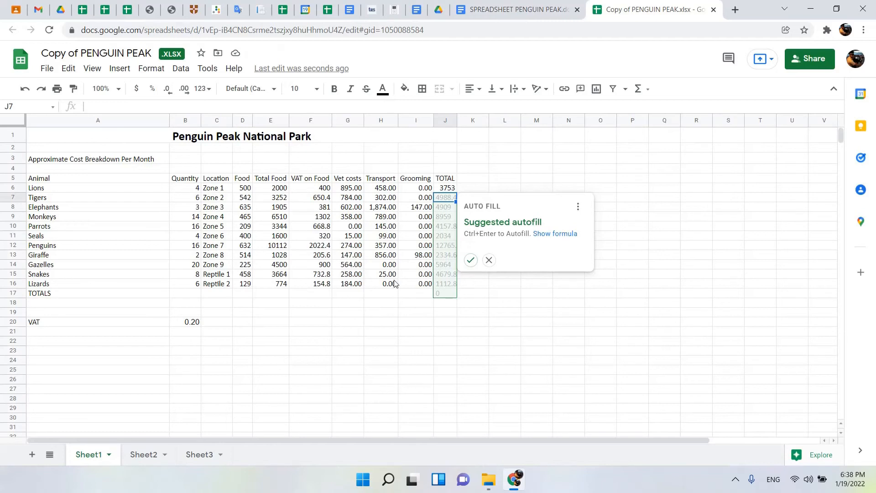
Accept the suggested autofill for the TOTAL column and clear the unwanted formula in J17 of the TOTALS row.
left_click(471, 261)
left_click(449, 295)
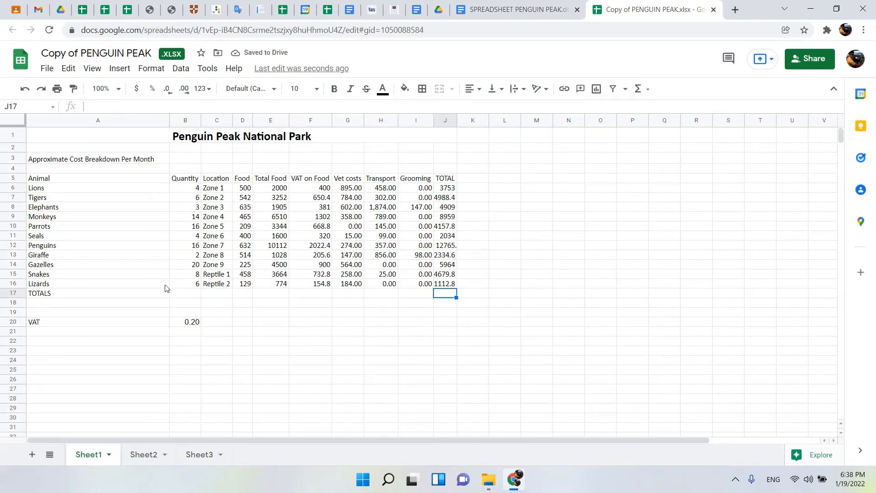
Review the maximum-cost instruction for G20 and H20 in the document, and enter the label MAX in F20 of the spreadsheet.
left_click(555, 13)
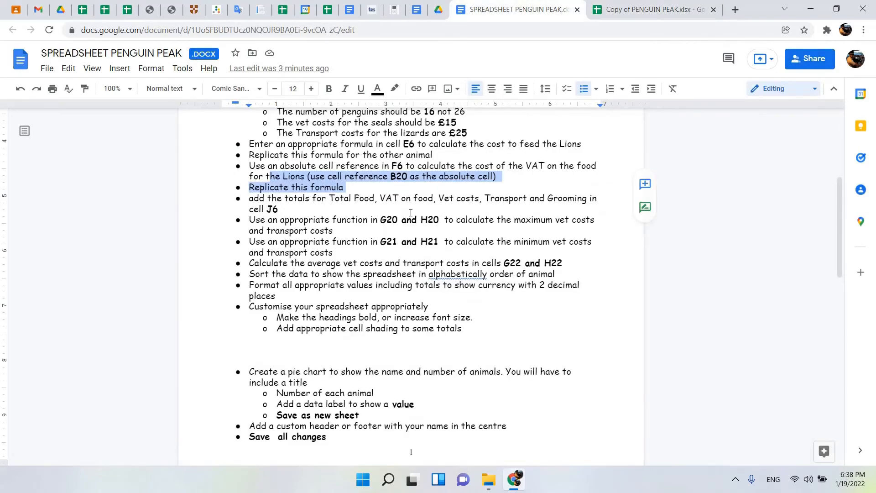
left_click_drag(297, 208, 251, 189)
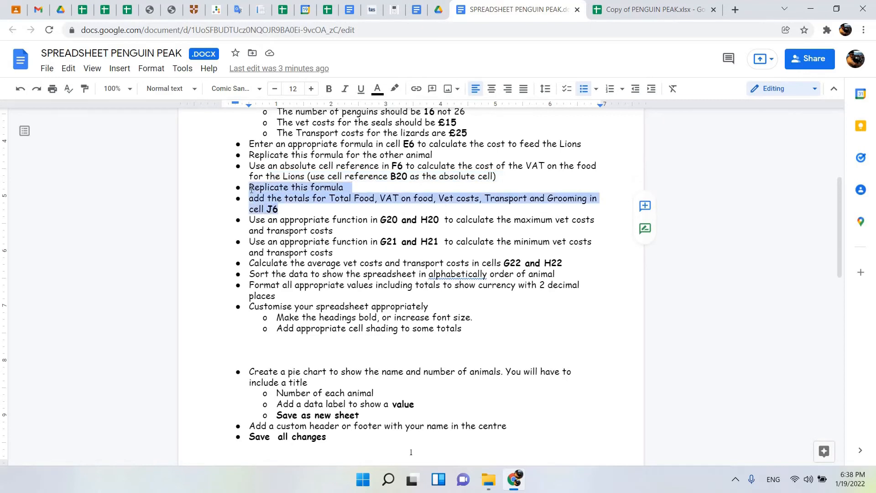
scroll(270, 205, "down", 1)
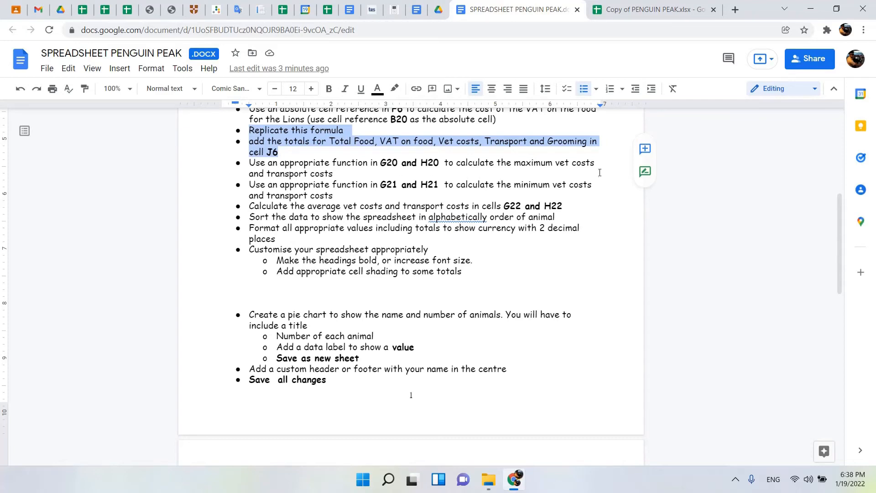
left_click(652, 10)
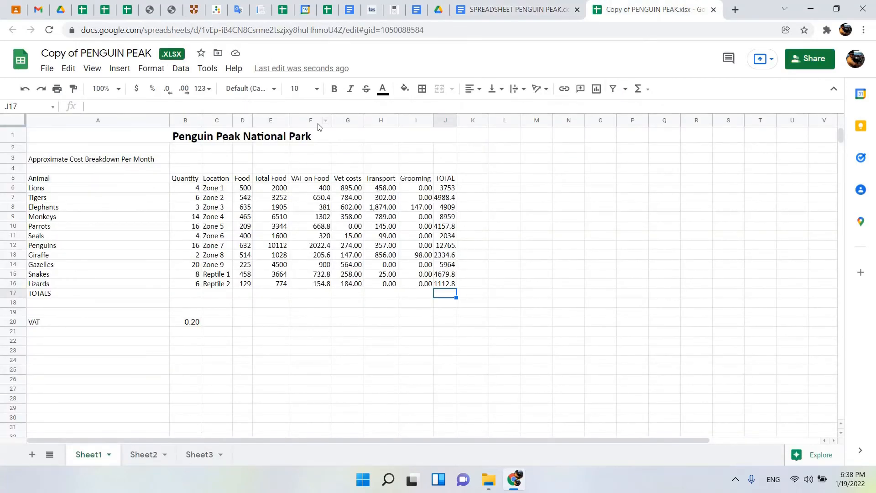
left_click(349, 325)
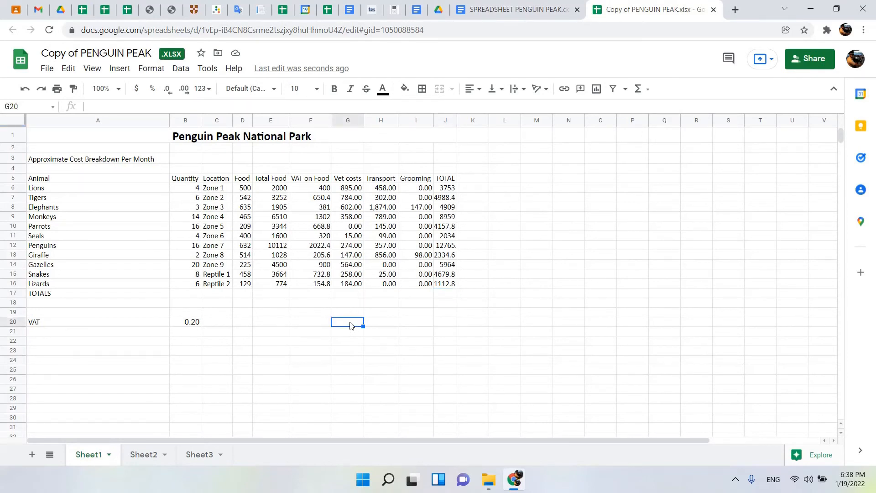
left_click(372, 326)
left_click(307, 324)
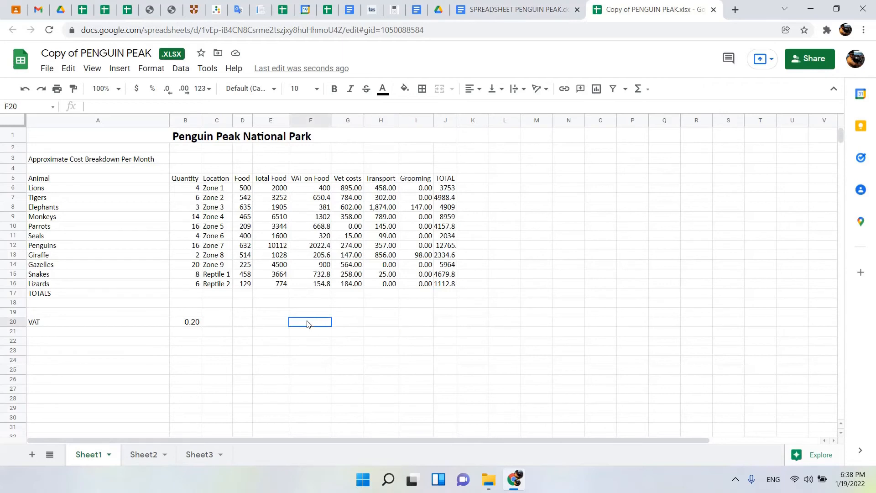
type("MAX")
Enter =MAX(G6:G16) in G20 for the highest vet cost and fill it across to H20 for transport.
left_click(359, 326)
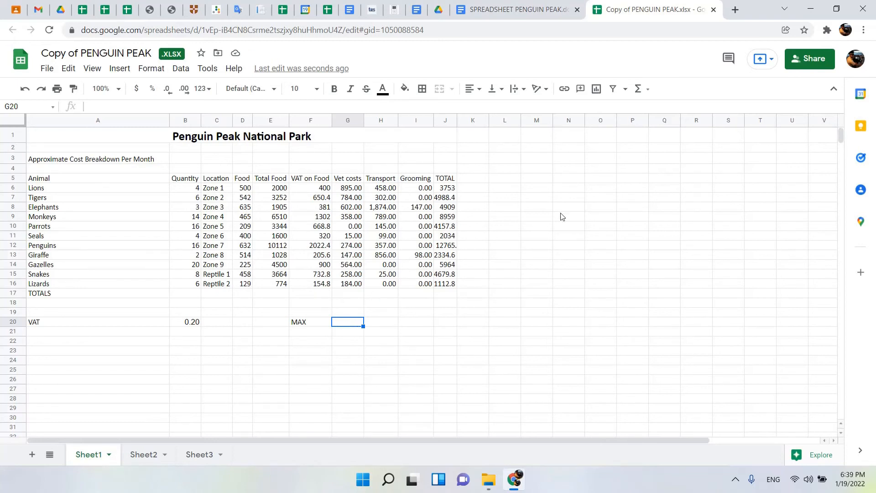
left_click(649, 90)
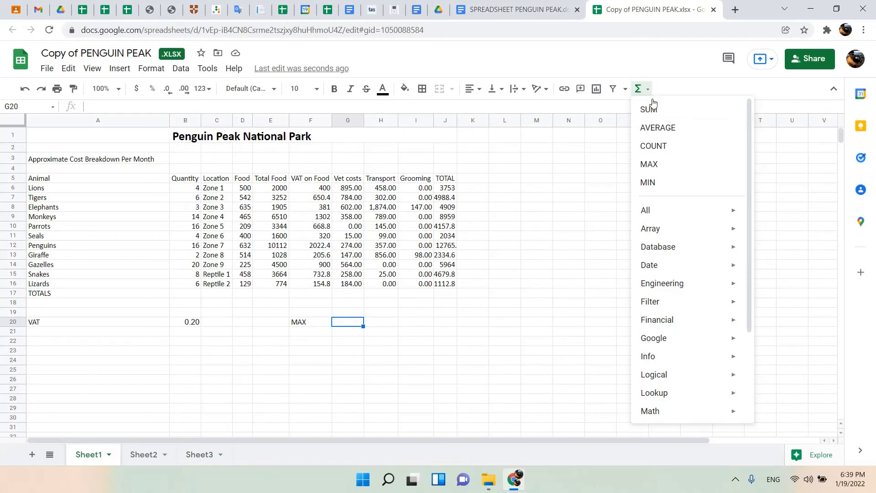
left_click(656, 166)
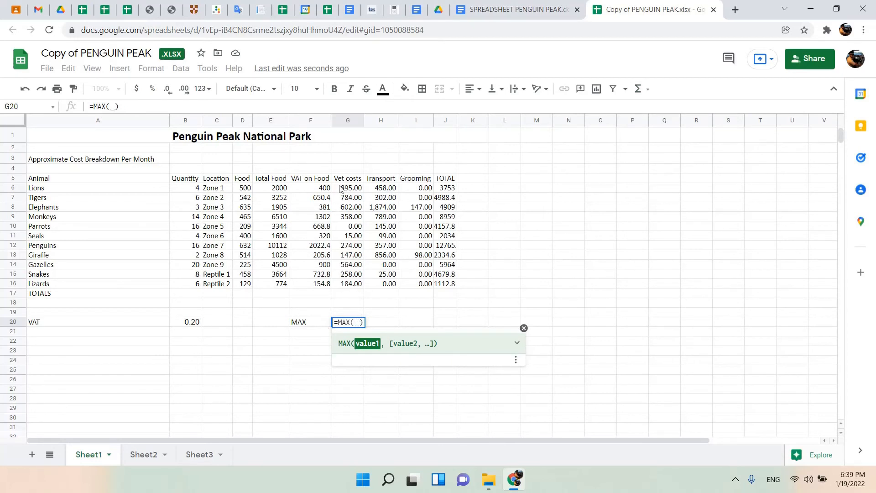
left_click_drag(346, 188, 356, 283)
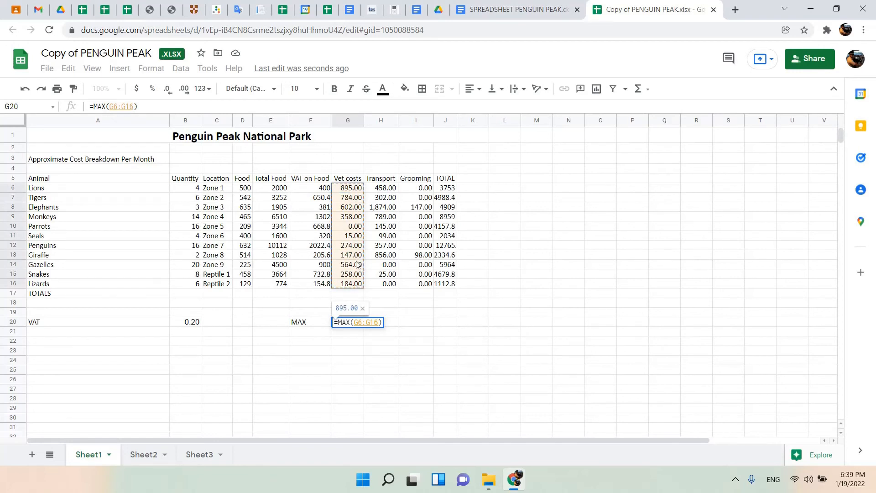
key("Return")
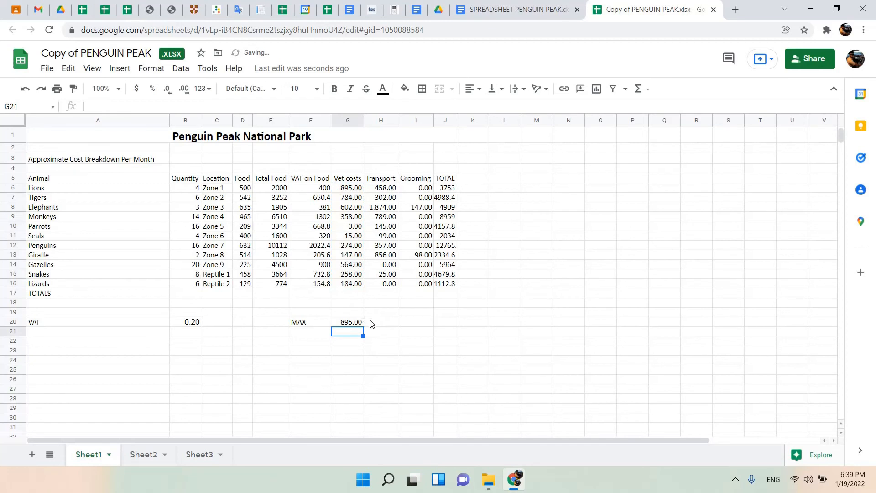
left_click(365, 323)
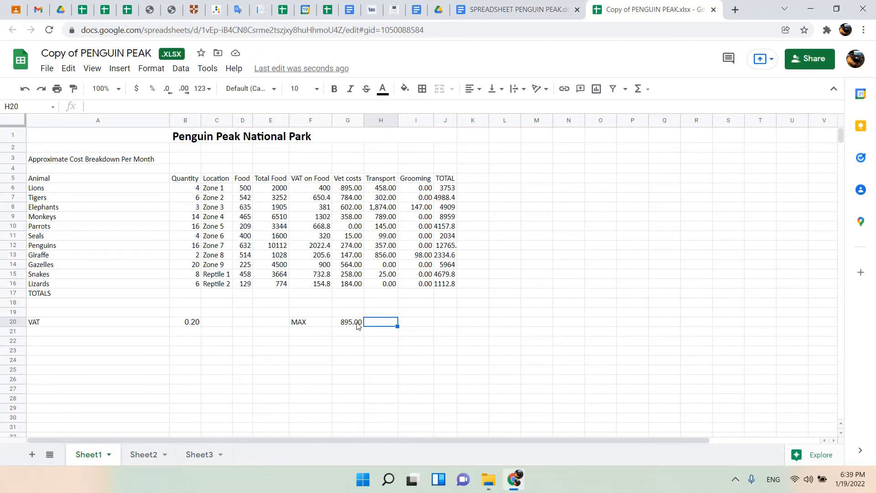
left_click(357, 325)
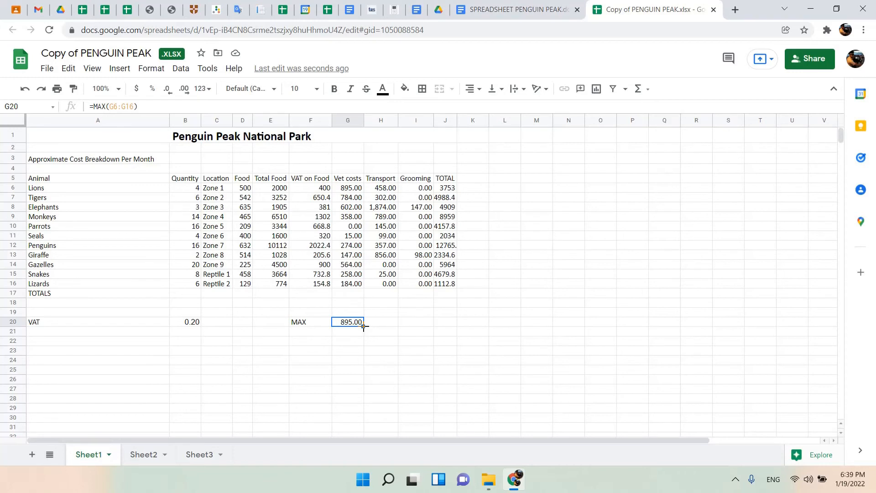
left_click_drag(363, 326, 388, 324)
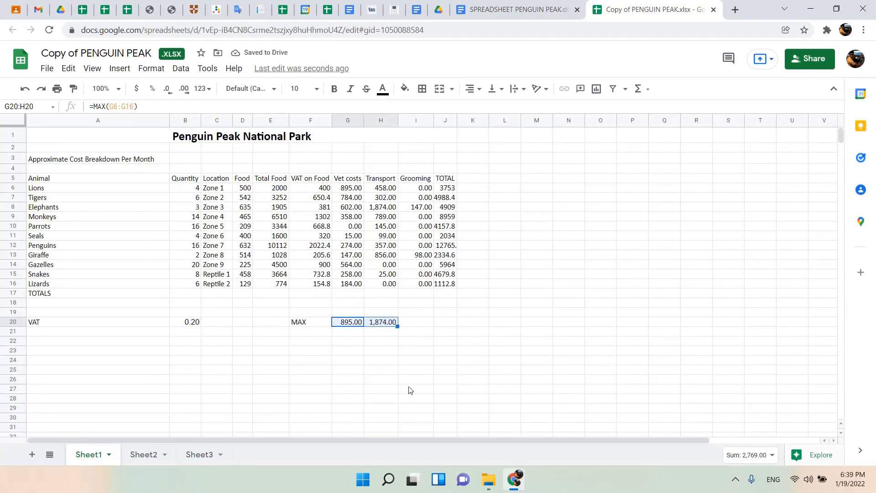
Enter the label MIN in F21, beneath the MAX label.
left_click(326, 331)
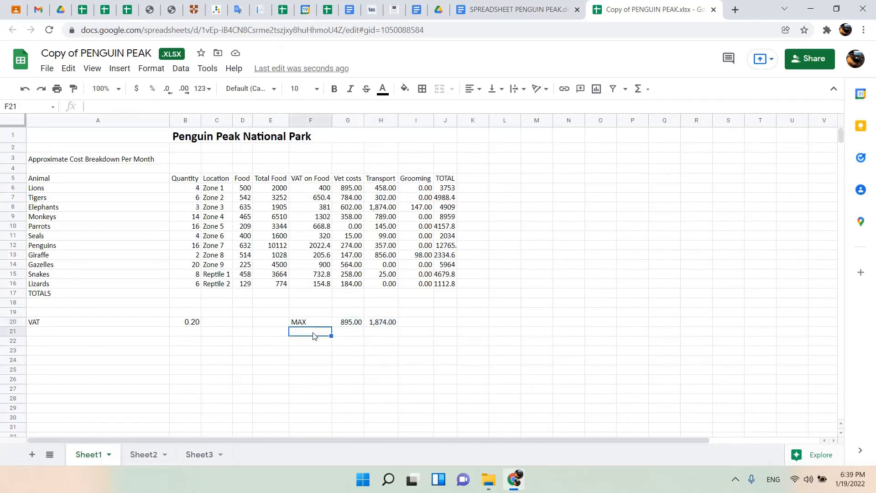
type("MIN")
Enter =MIN(G6:G16) in G21 for the lowest vet cost and fill it across to H21 for transport.
left_click(348, 331)
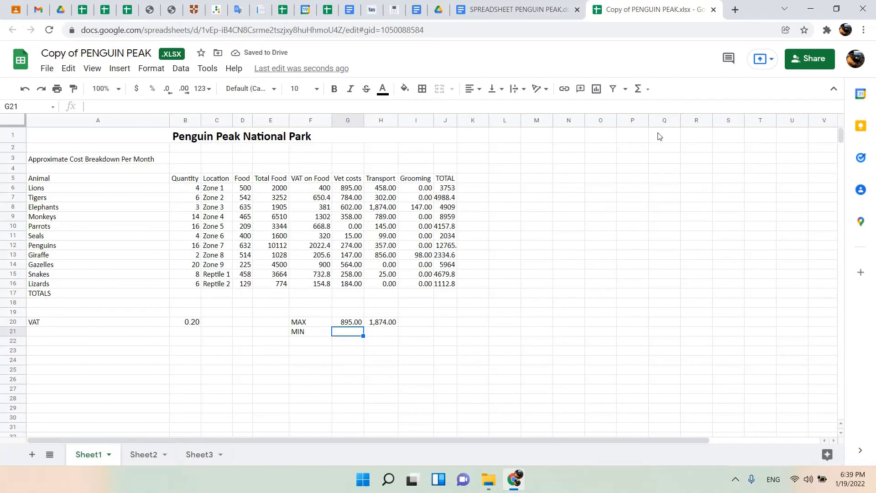
left_click(649, 91)
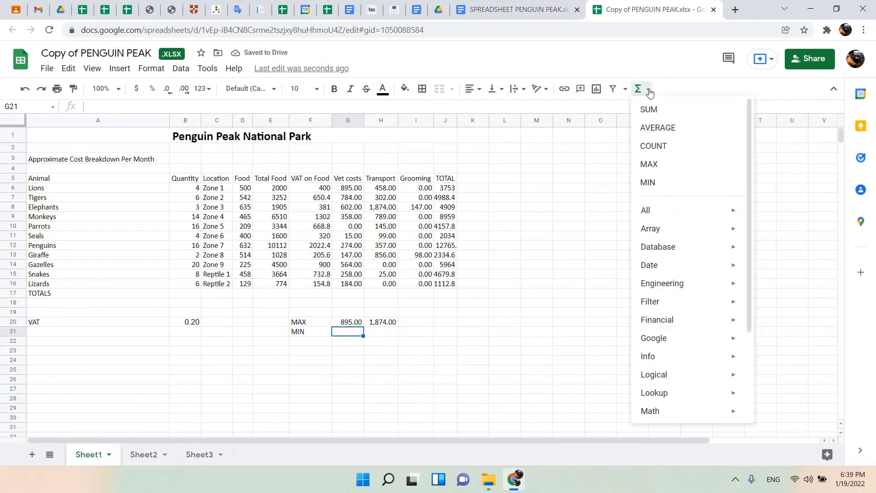
left_click(662, 187)
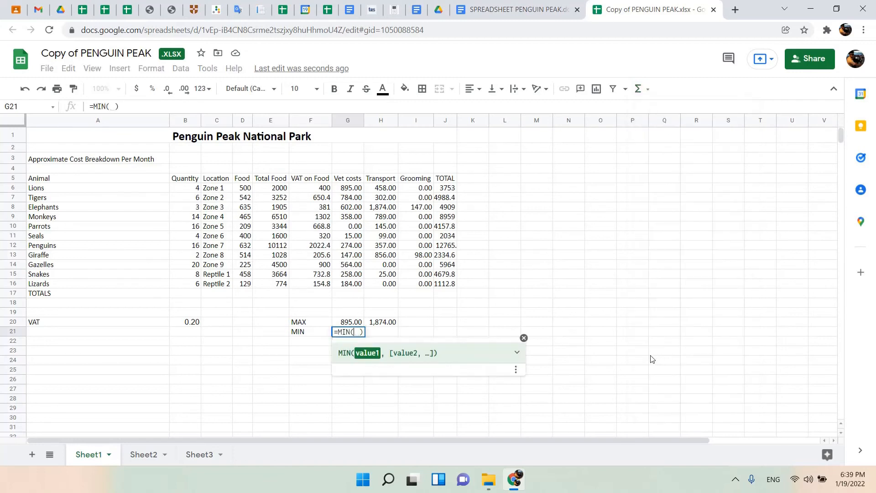
left_click_drag(348, 179, 358, 286)
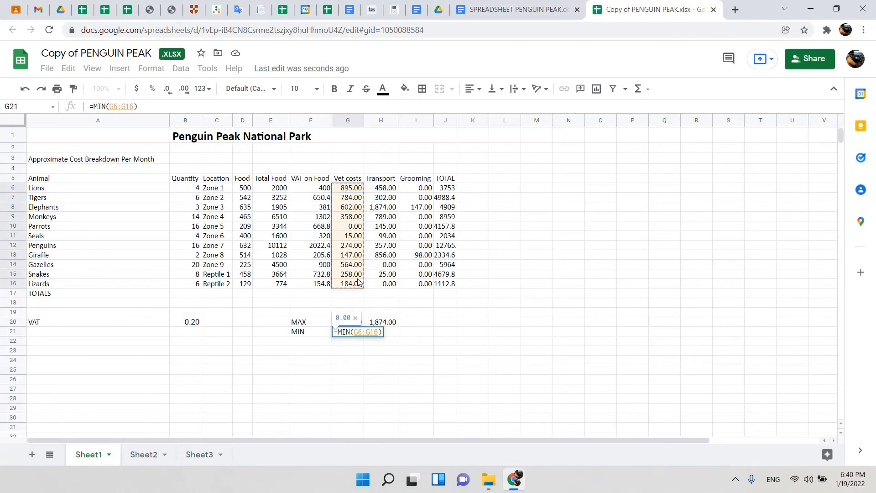
key("Return")
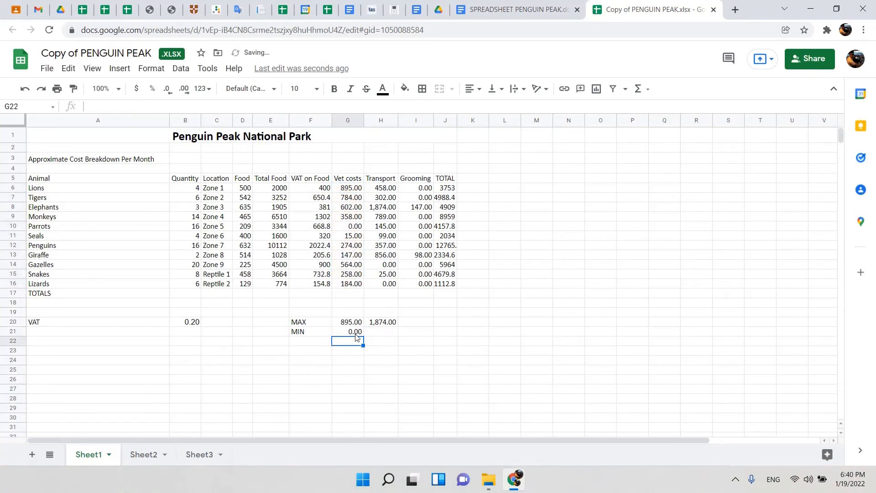
left_click(358, 334)
left_click_drag(363, 335, 390, 333)
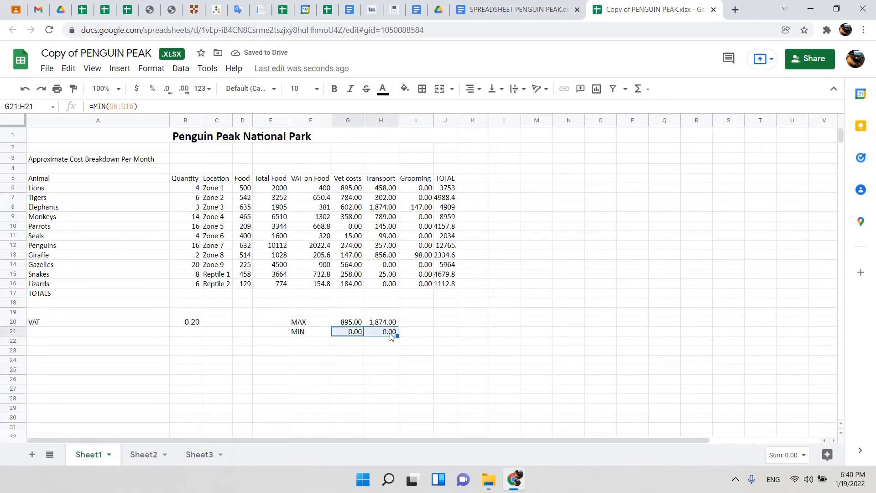
Review the maximum and minimum instructions in the document and read the one on average costs for G22 and H22.
left_click(481, 8)
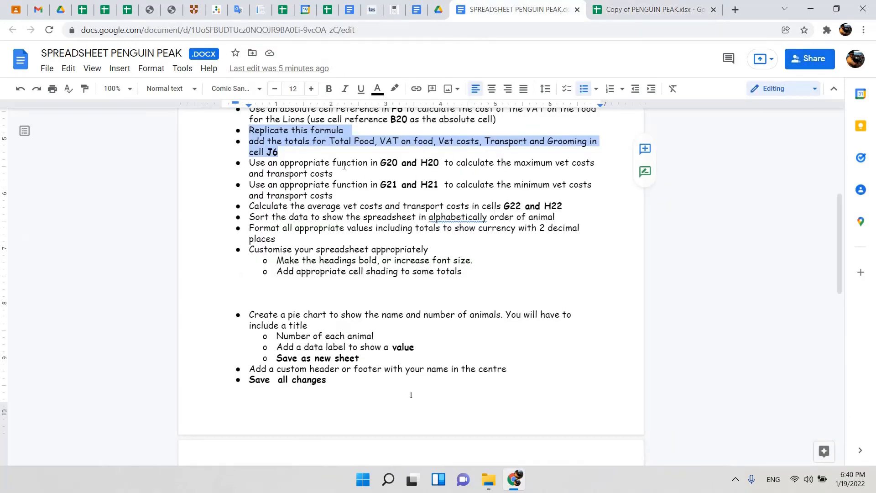
left_click_drag(344, 165, 424, 163)
left_click_drag(304, 184, 484, 185)
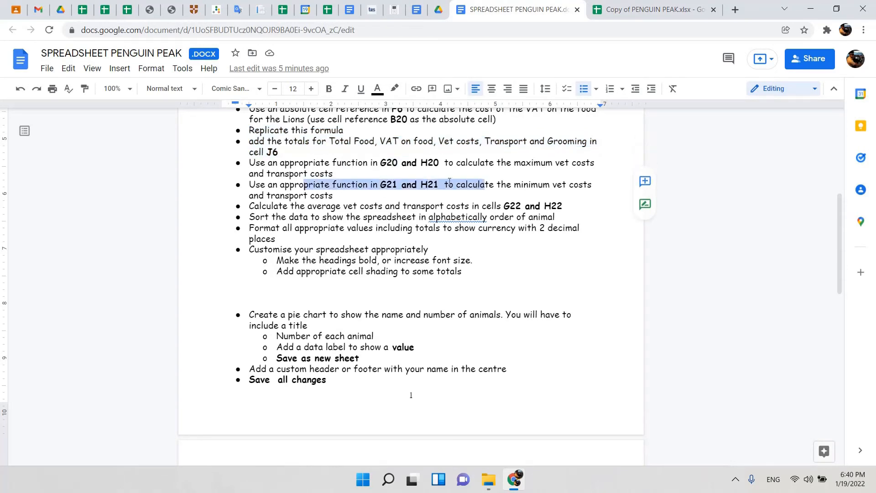
left_click_drag(320, 164, 443, 156)
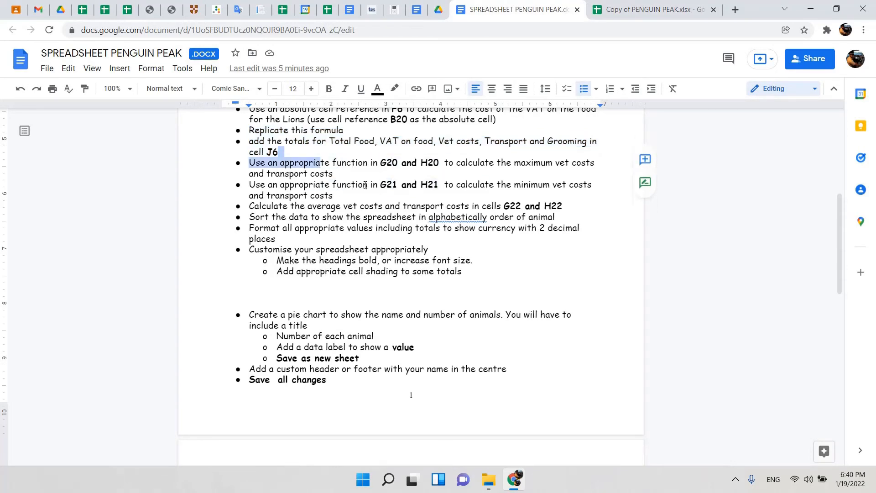
left_click_drag(365, 184, 414, 159)
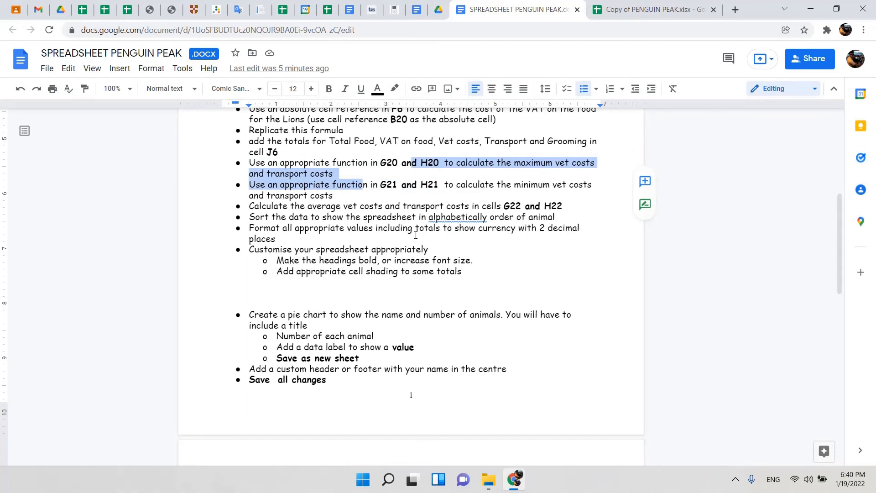
scroll(263, 206, "down", 1)
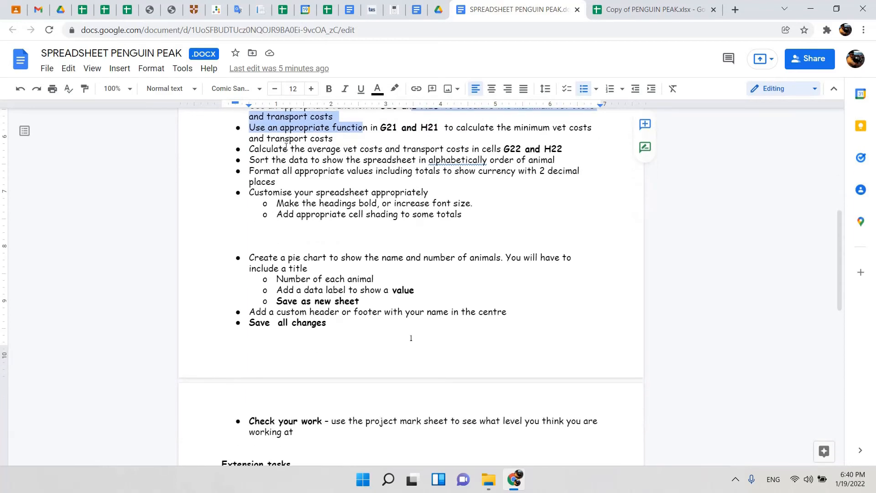
left_click_drag(271, 149, 413, 149)
left_click(344, 149)
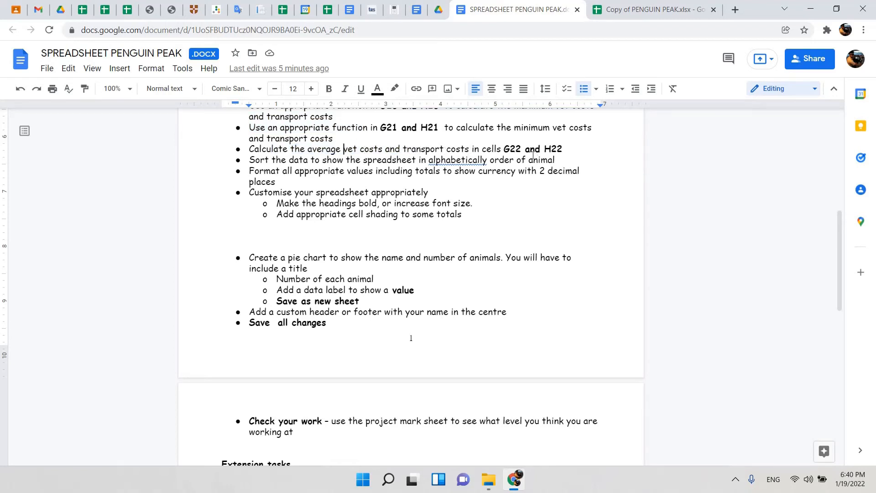
Return to the Penguin Peak spreadsheet and enter the label Average in F22.
left_click(657, 10)
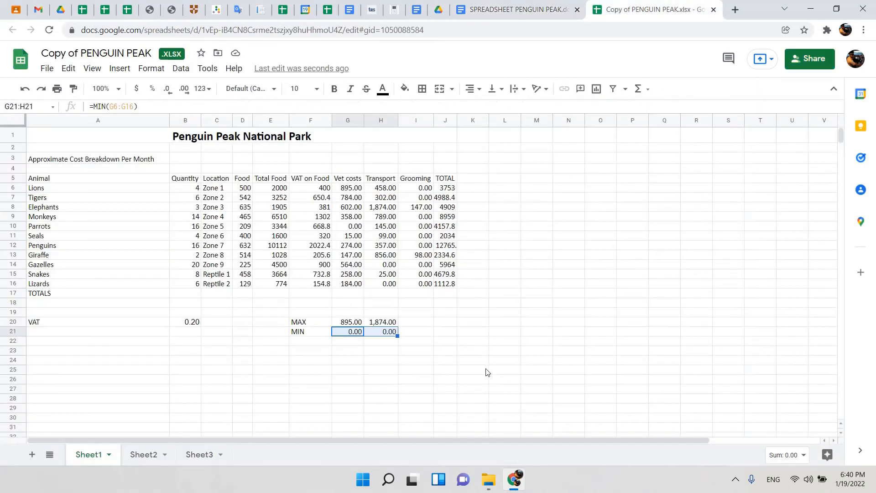
left_click(319, 343)
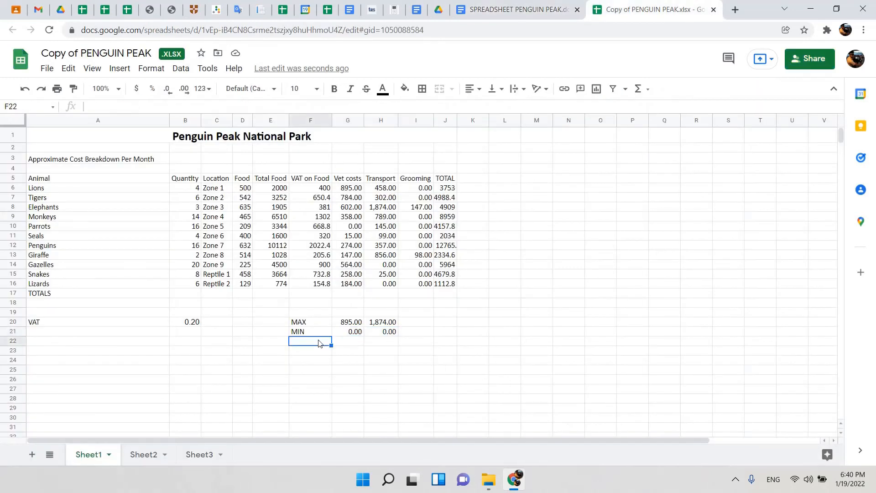
type("Average")
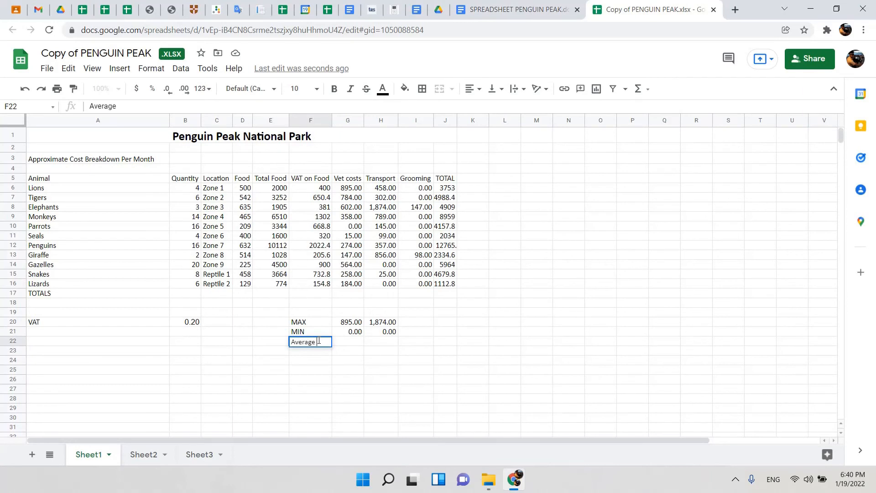
Enter =AVERAGE(G6:G16) in G22 for the average vet cost and fill it across to H22 for transport.
left_click(348, 345)
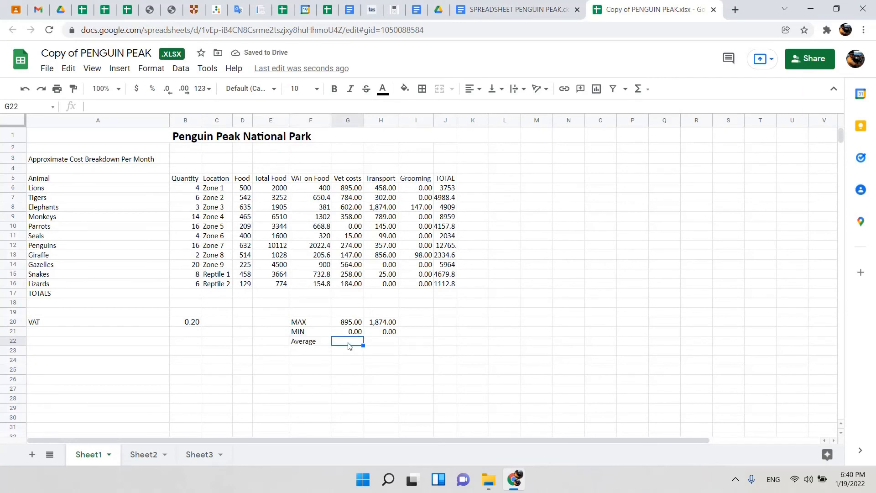
left_click(374, 340)
left_click(345, 343)
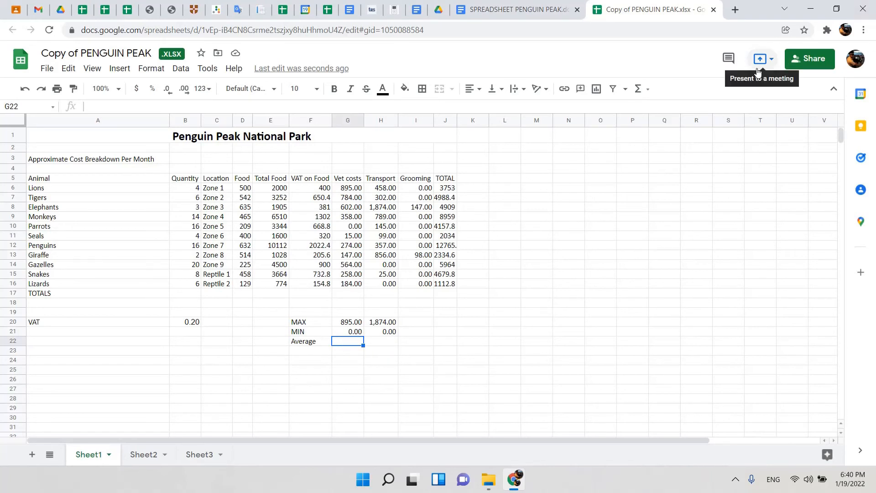
left_click(646, 91)
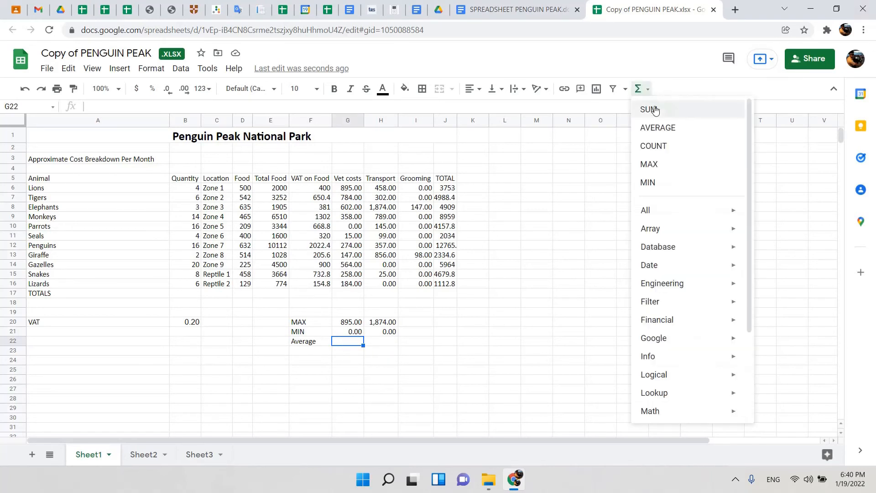
left_click(671, 132)
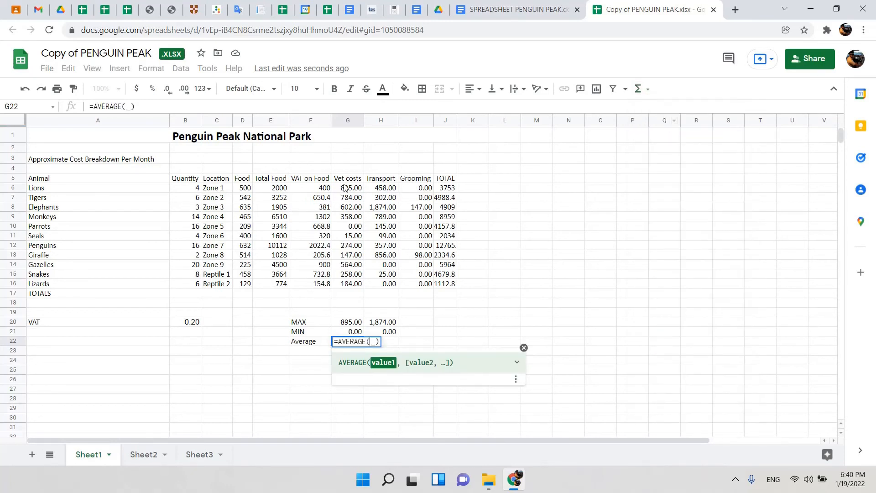
left_click_drag(345, 187, 353, 284)
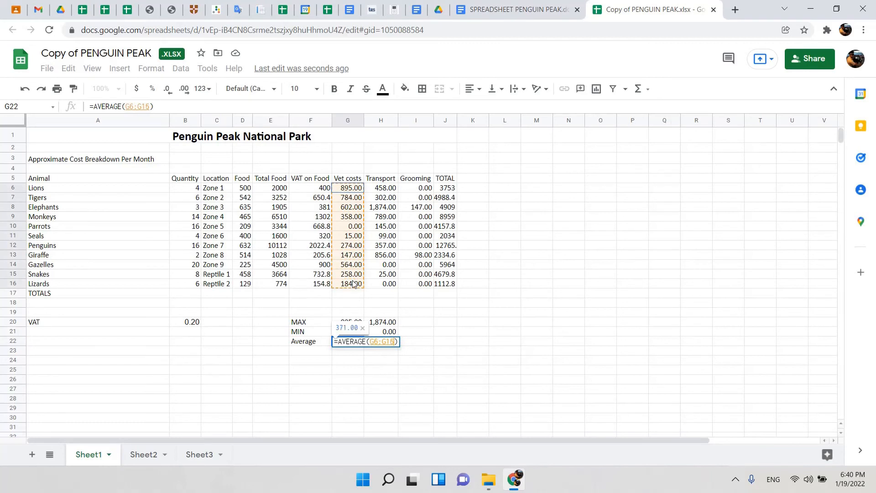
key("Return")
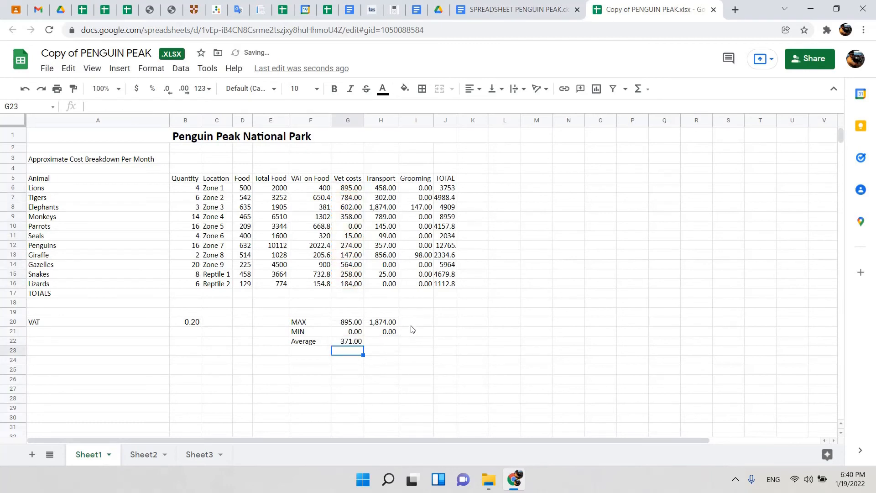
left_click(351, 345)
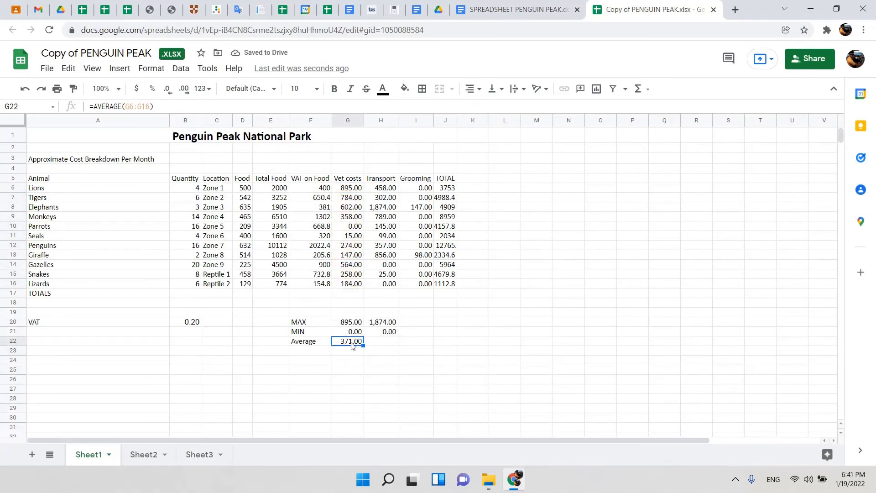
left_click_drag(363, 345, 383, 345)
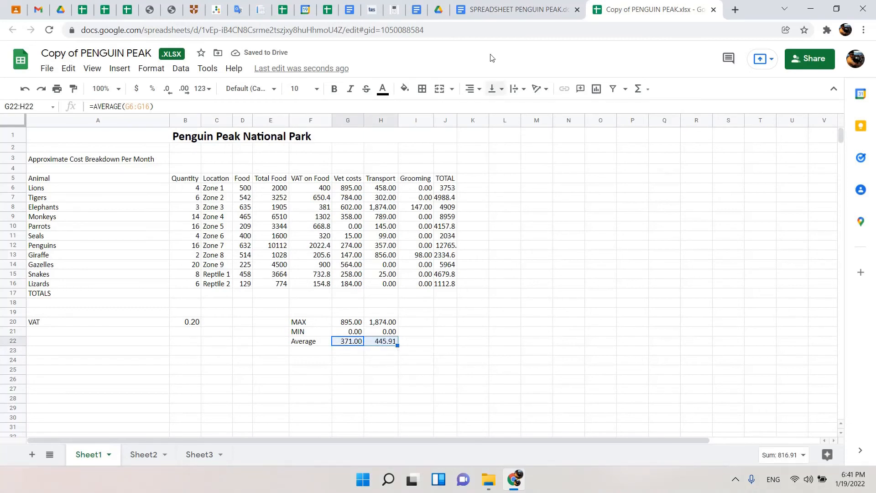
Check the document's instruction on sorting the data alphabetically by animal, and return to the spreadsheet.
left_click(483, 7)
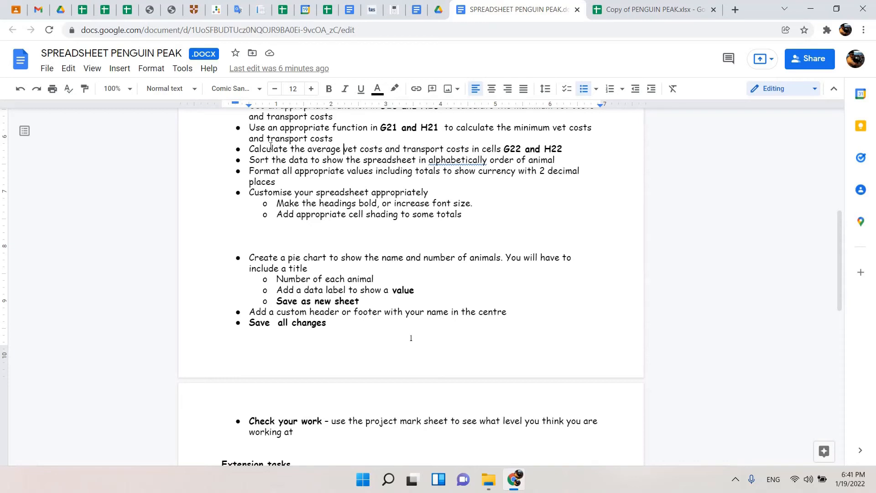
left_click_drag(288, 148, 562, 149)
left_click_drag(251, 160, 551, 163)
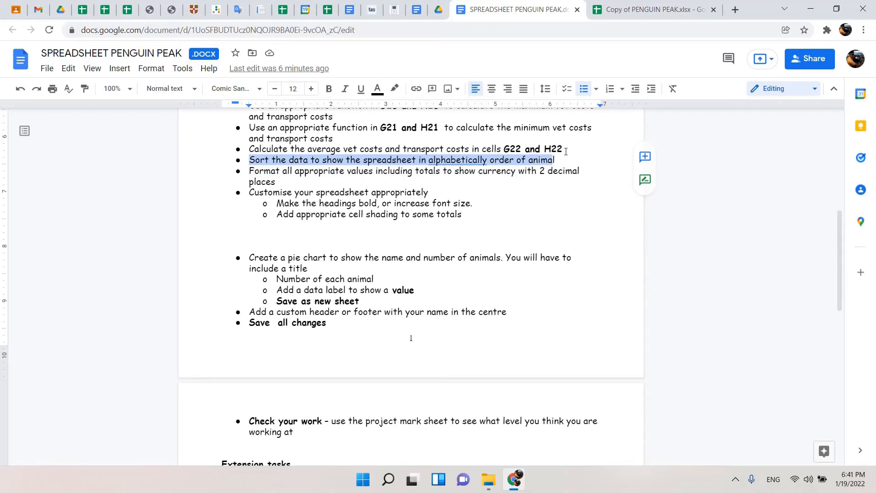
left_click(632, 14)
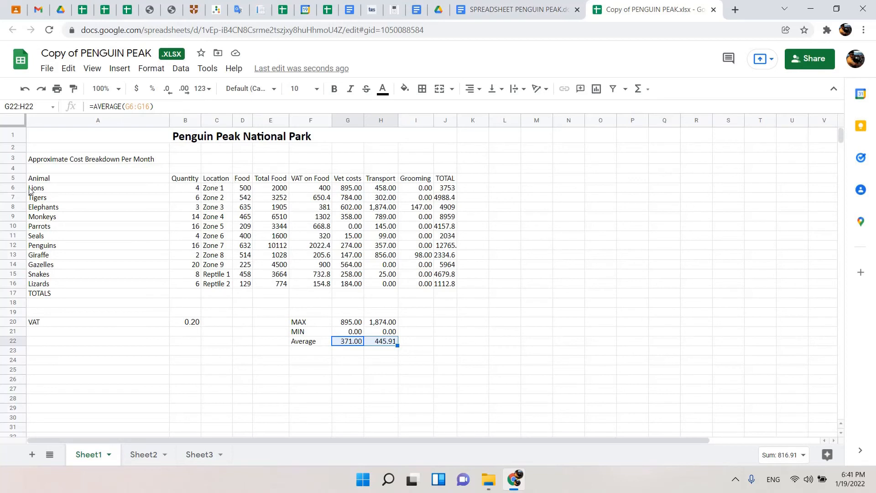
Try sorting the animal rows A6:J16 by column A from A to Z, and undo that sort.
left_click_drag(66, 189, 454, 284)
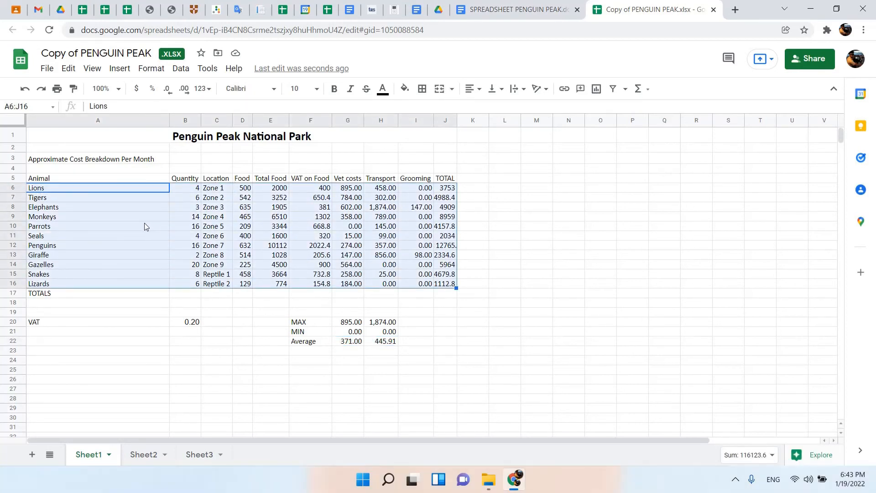
left_click_drag(35, 188, 446, 286)
left_click(191, 73)
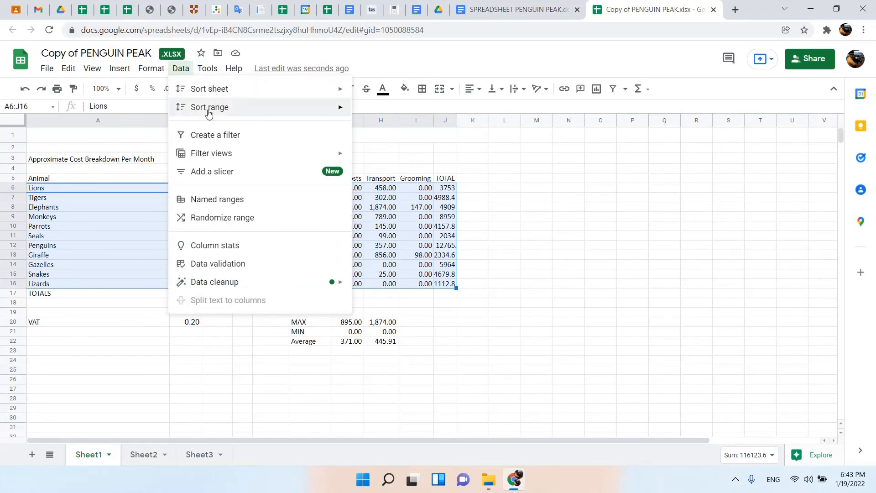
mouse_move(204, 112)
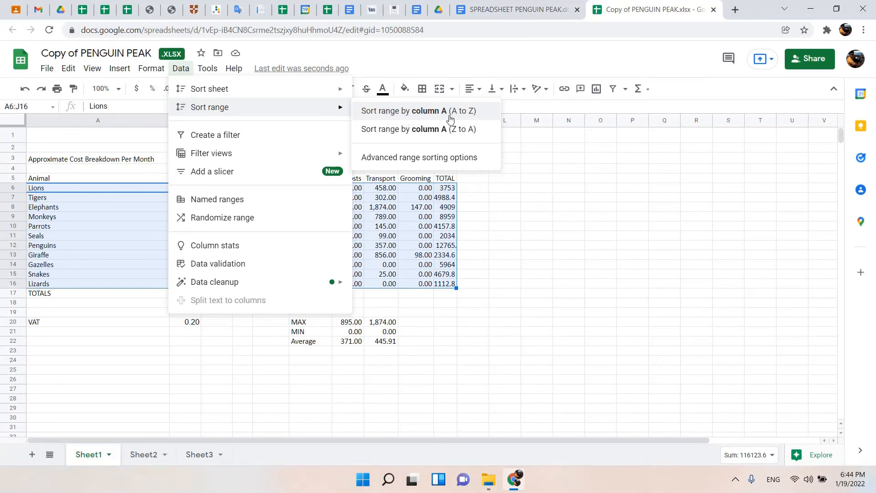
left_click(472, 111)
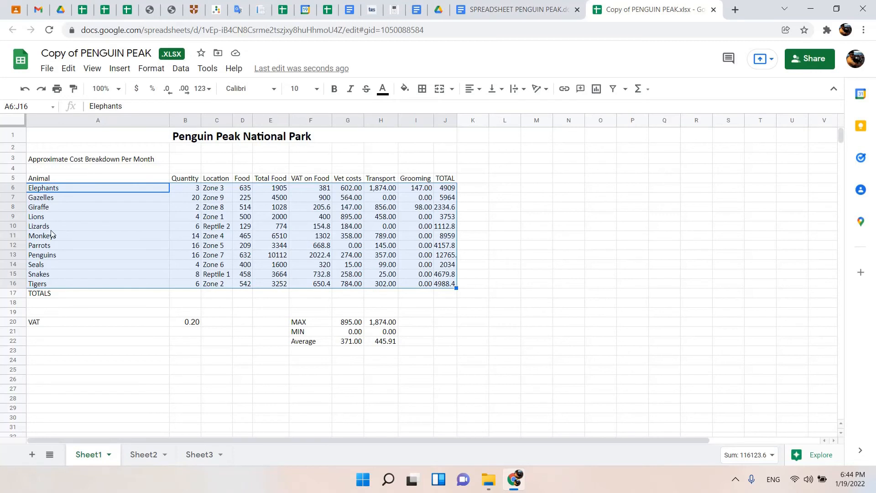
key("ctrl+z")
left_click(157, 303)
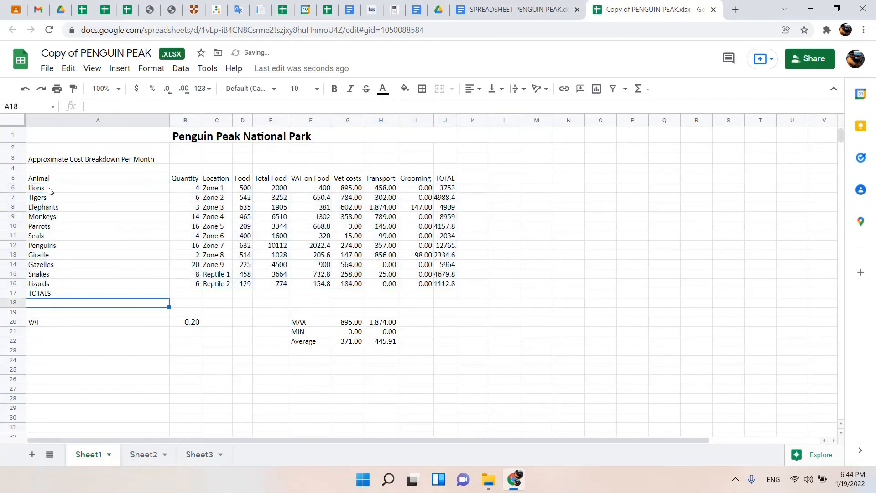
Sort the range A6:J16 alphabetically by animal, using column A in A to Z order.
left_click(113, 192)
left_click_drag(112, 192, 450, 288)
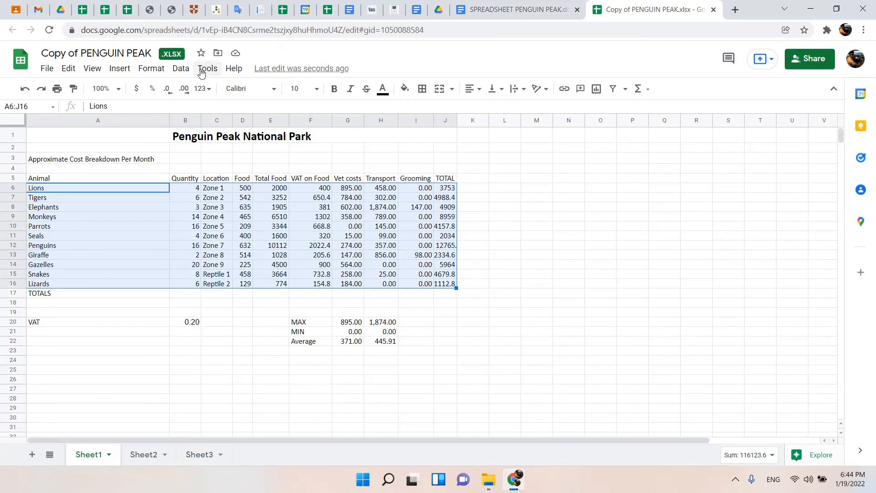
left_click(184, 70)
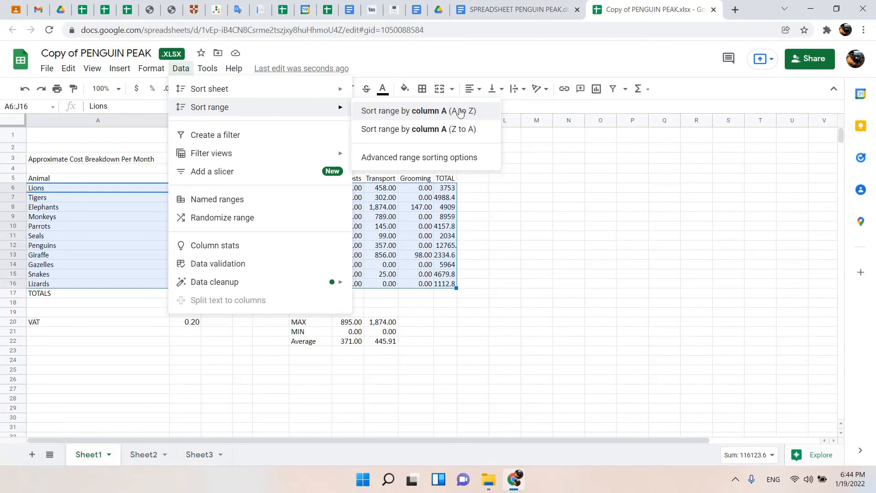
left_click(460, 112)
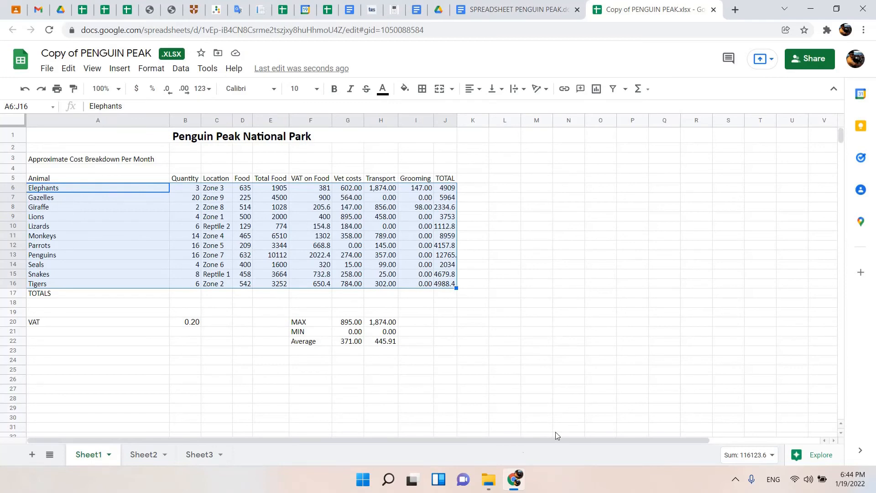
Check the document's instruction on formatting values as currency with 2 decimal places, and return to the spreadsheet.
left_click(479, 9)
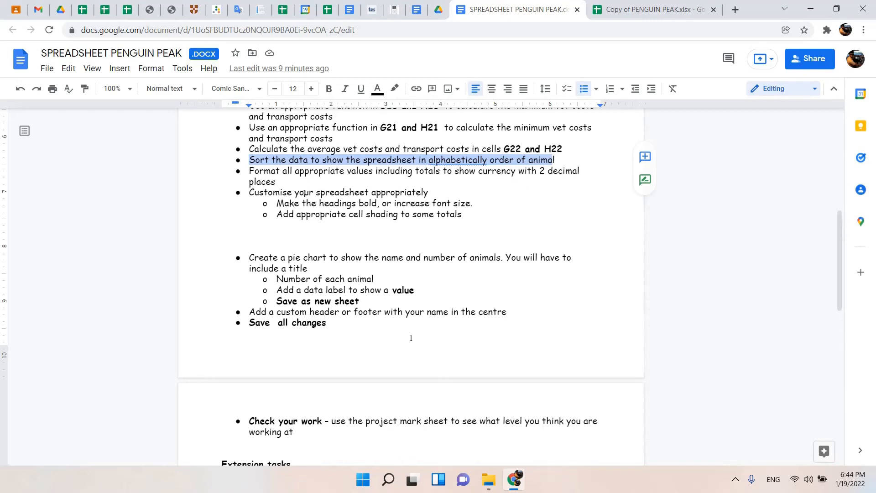
left_click(652, 9)
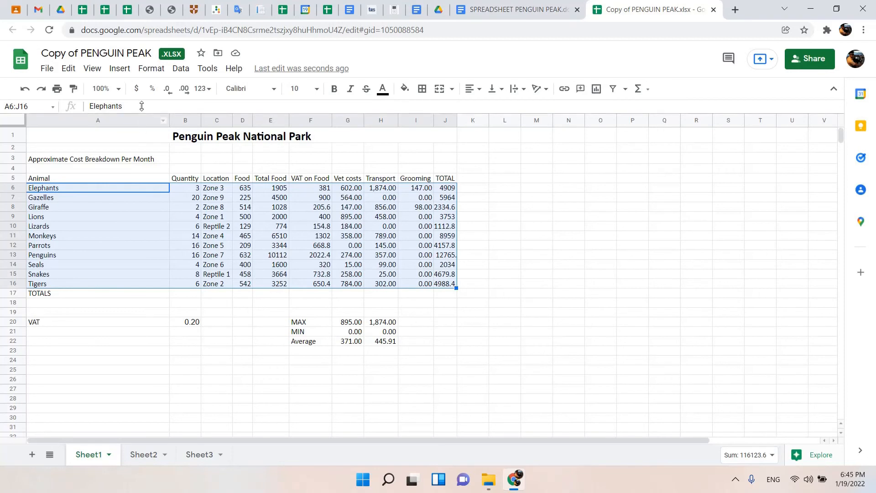
left_click(232, 270)
left_click(280, 237)
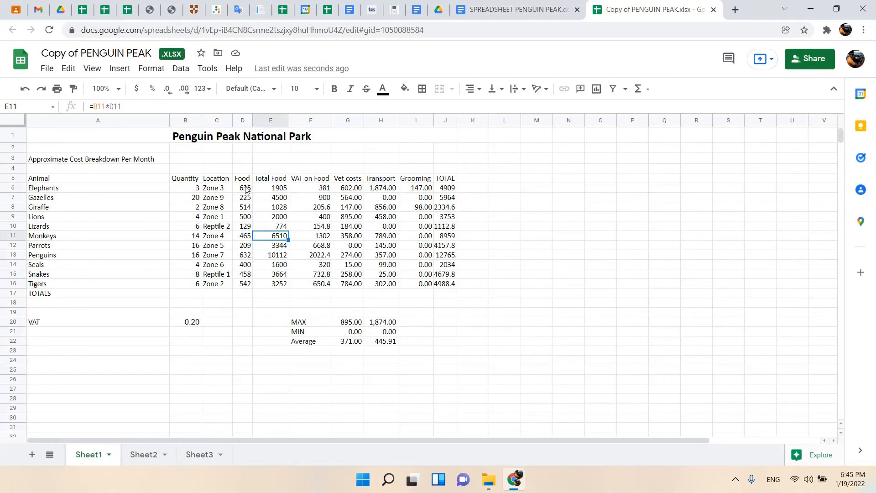
Format D6:J16, the VAT value in B20 and G20:H22 with the custom currency British Pound Sterling in the £1,000.00 style.
left_click_drag(245, 189, 447, 285)
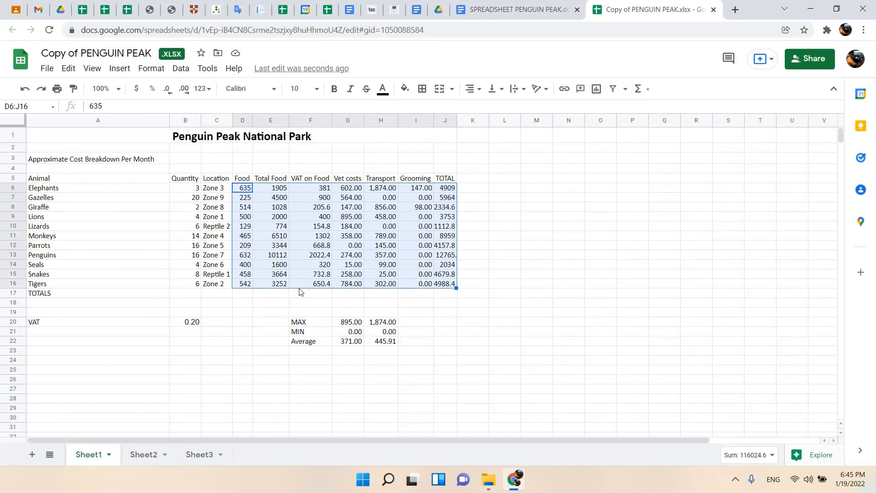
left_click(186, 324)
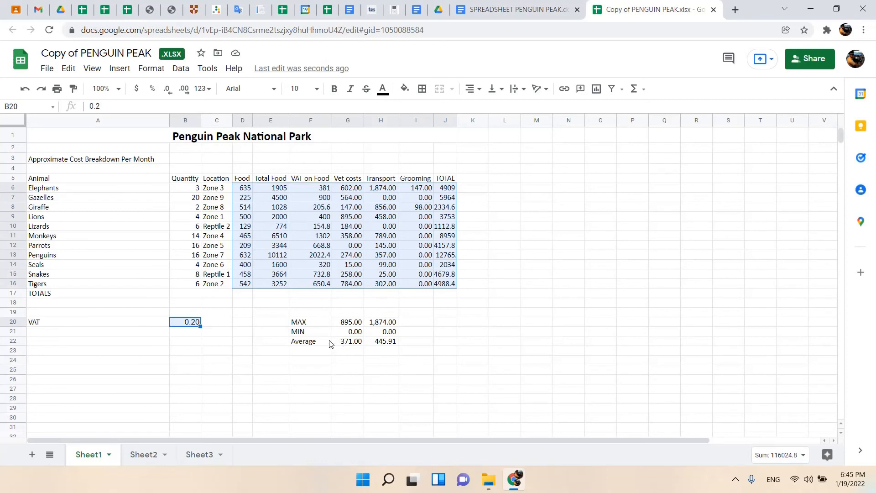
left_click_drag(347, 323, 385, 346)
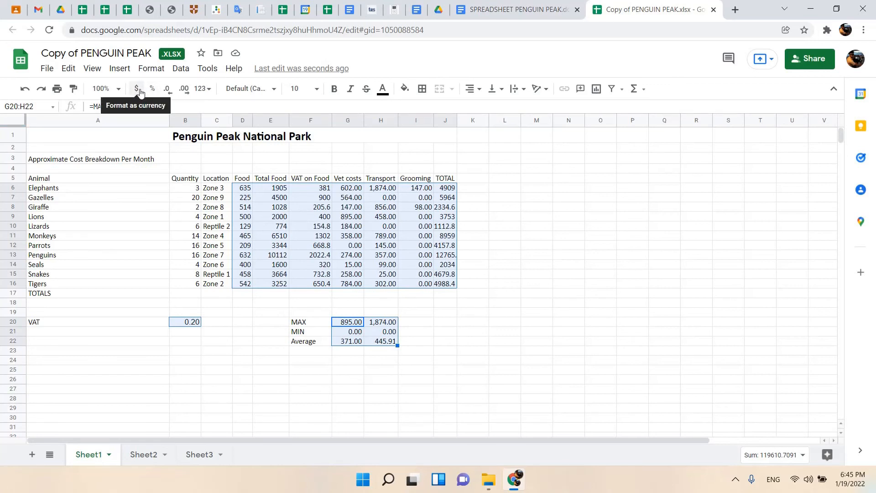
left_click(208, 89)
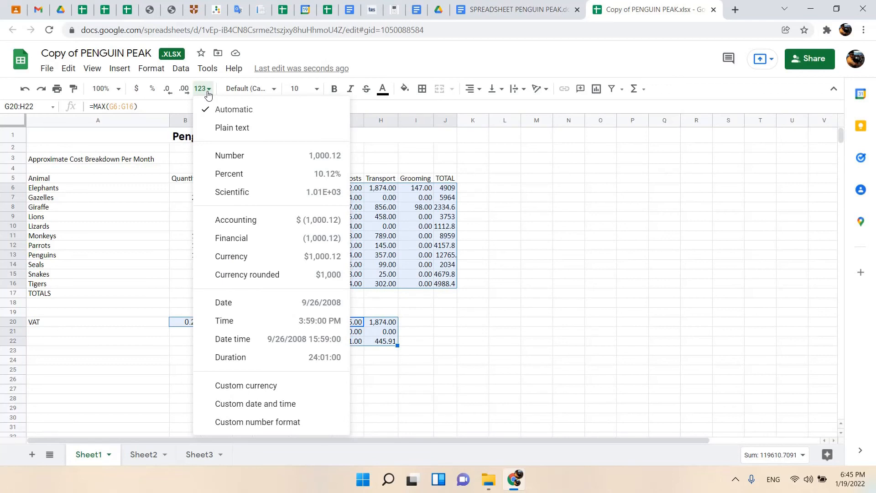
left_click(274, 393)
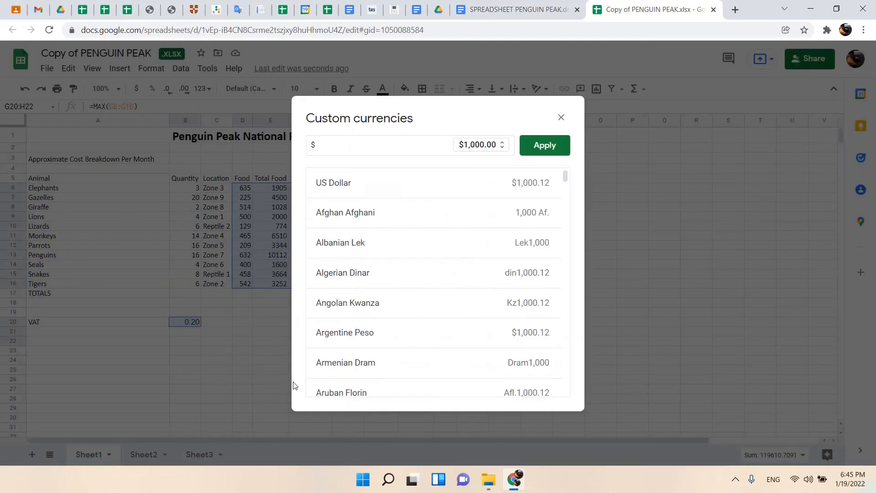
double_click(346, 144)
left_click(346, 145)
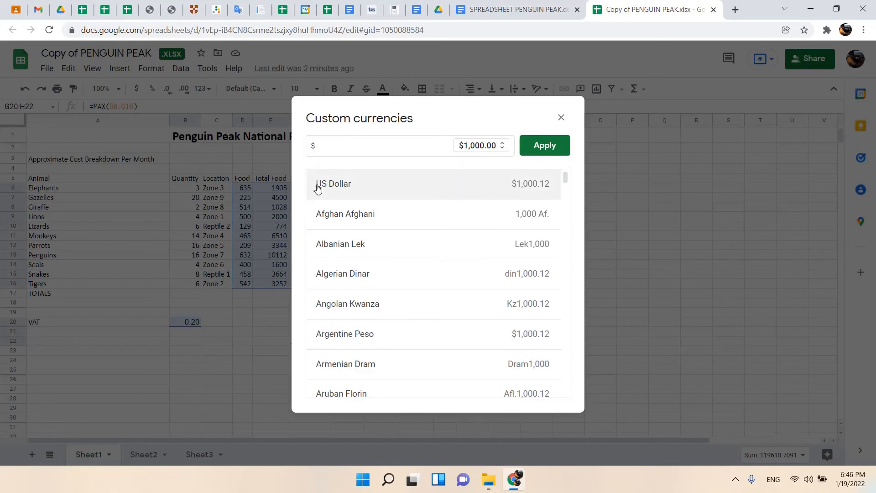
key("BackSpace")
type("pou")
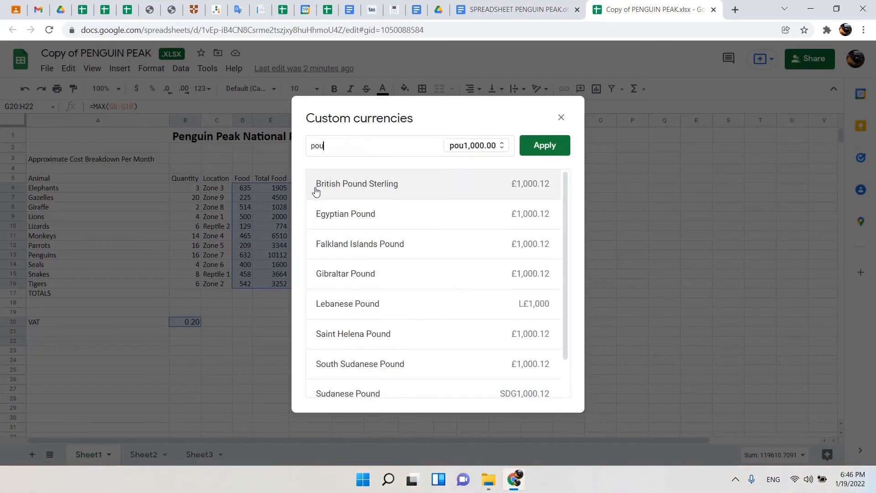
type("nd")
left_click(431, 191)
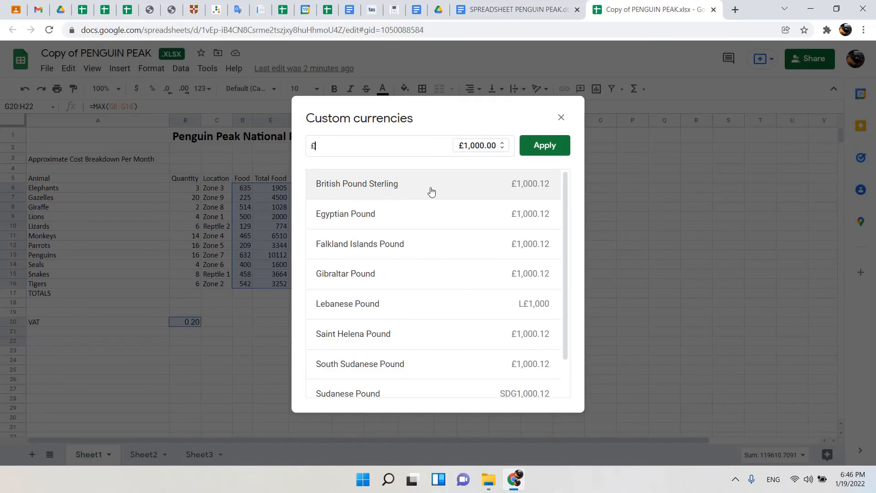
left_click(545, 145)
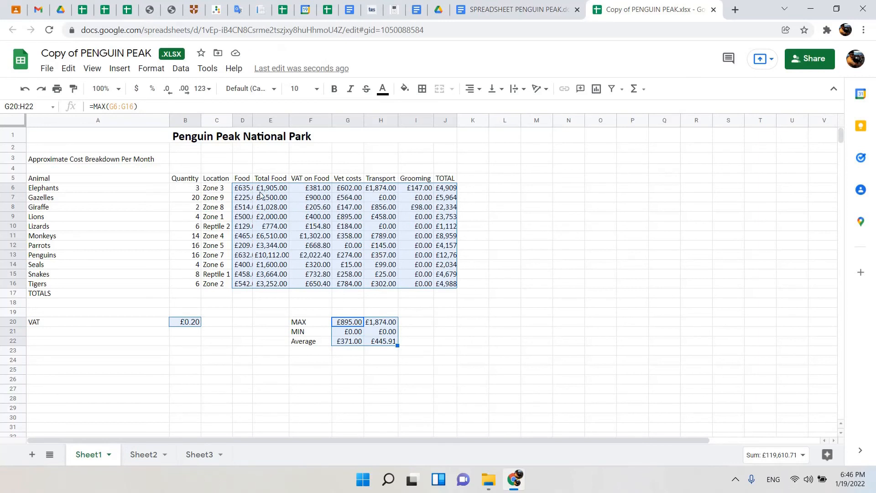
Widen the Food, Total Food and TOTAL columns to fit their full currency values.
left_click(168, 120)
left_click_drag(250, 118, 301, 120)
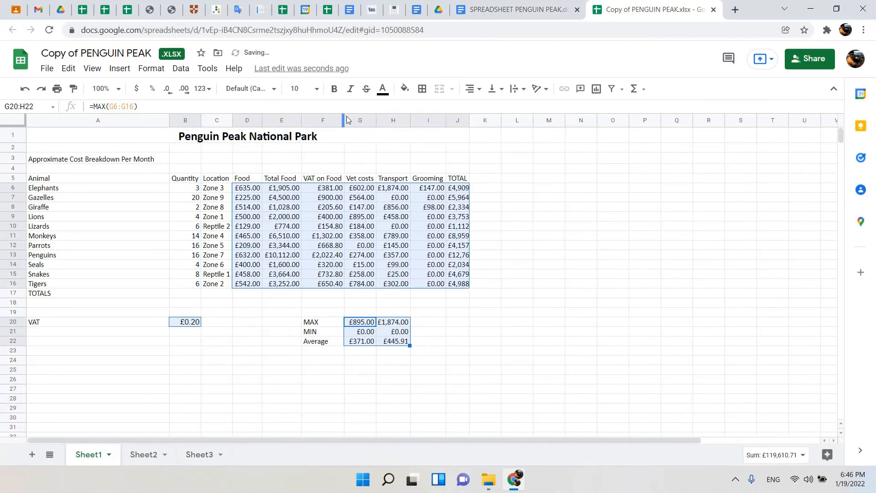
right_click(324, 118)
left_click(321, 118)
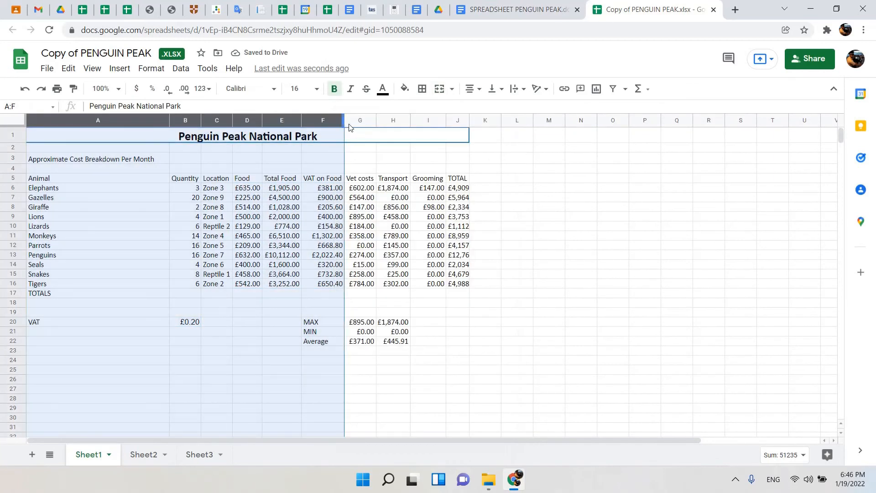
double_click(343, 122)
double_click(376, 121)
double_click(446, 121)
left_click(467, 121)
double_click(468, 120)
left_click(501, 168)
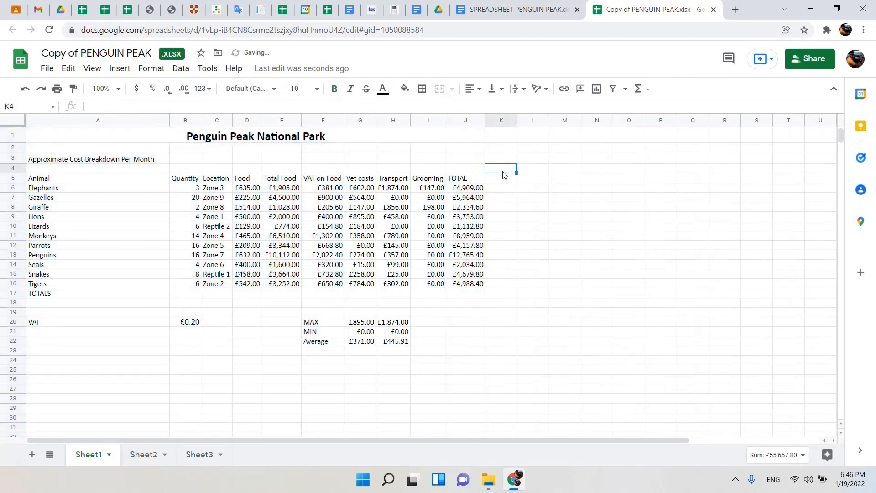
left_click(196, 326)
left_click(380, 332)
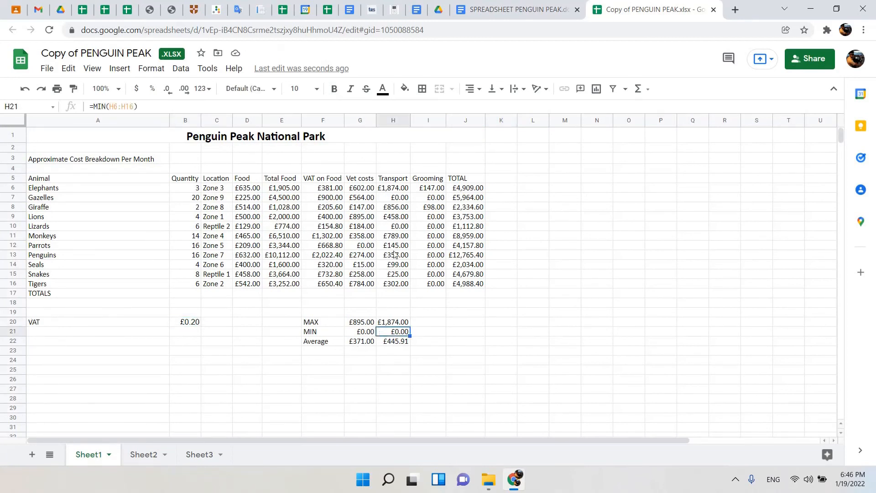
left_click(395, 237)
left_click(405, 208)
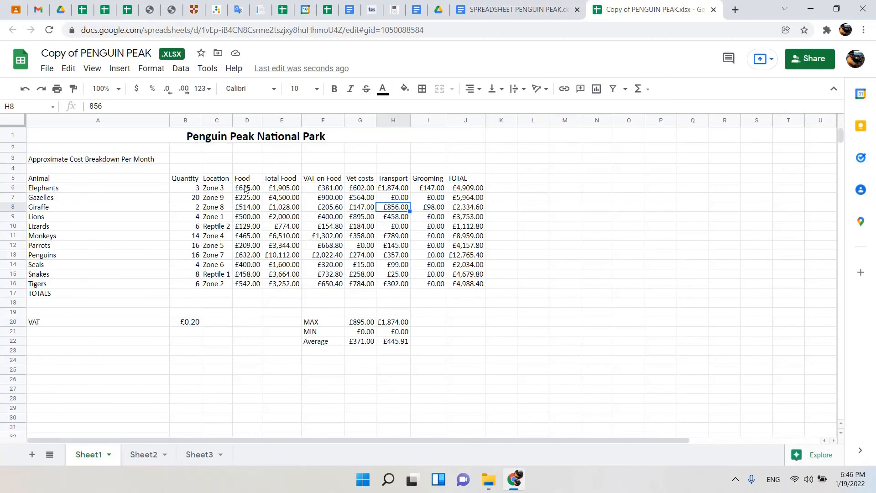
Remove the decimals from D6:J16, B20 and G20:H22, and restore them to two decimal places.
left_click_drag(245, 188, 480, 286)
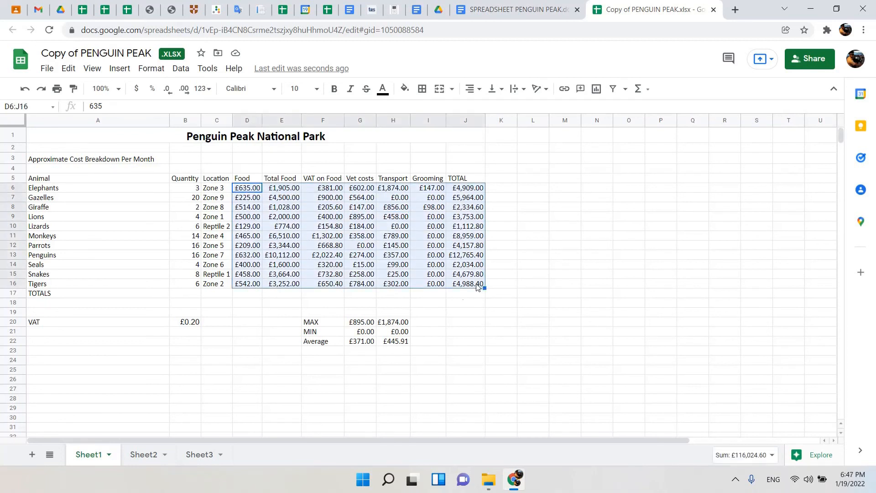
left_click(194, 322, "ctrl")
left_click_drag(360, 322, 407, 344)
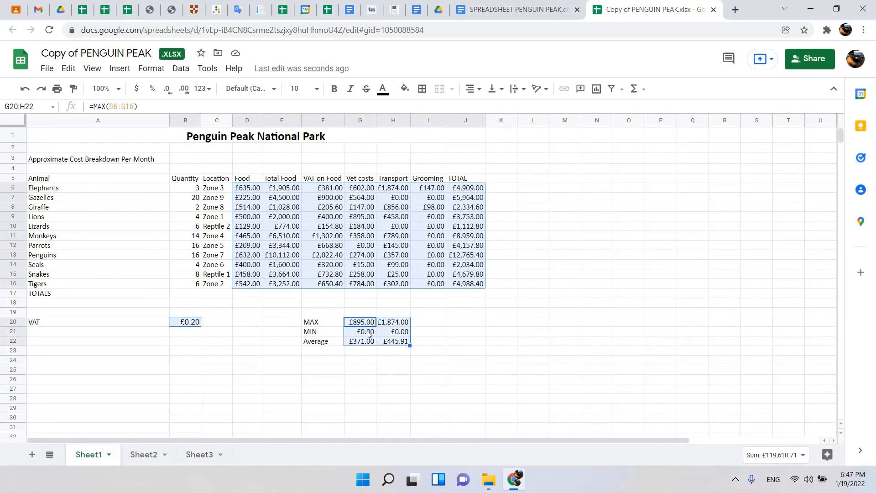
left_click(167, 92)
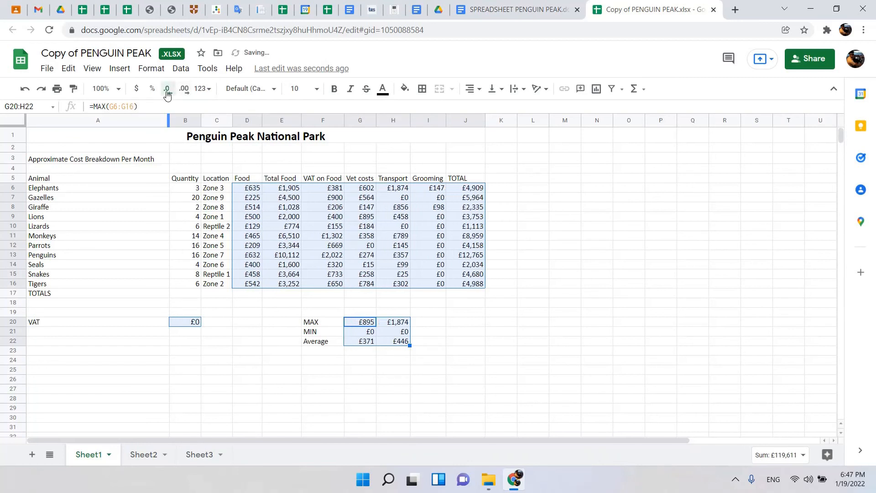
left_click(185, 90)
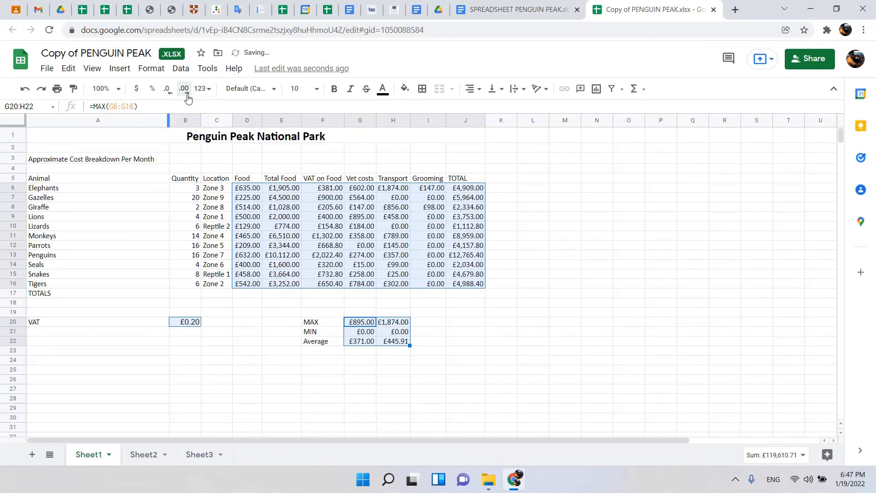
Recheck the document's currency instruction and read the one on customising headings and shading, and return to the spreadsheet.
left_click(504, 9)
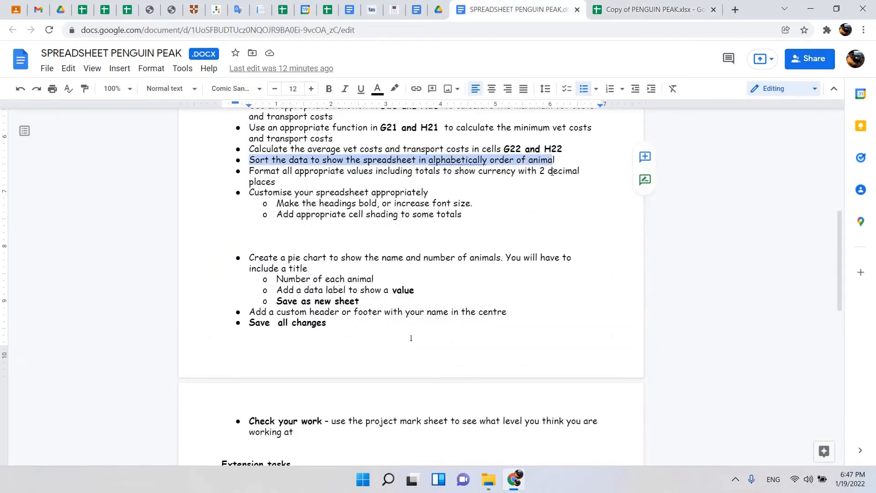
left_click(632, 11)
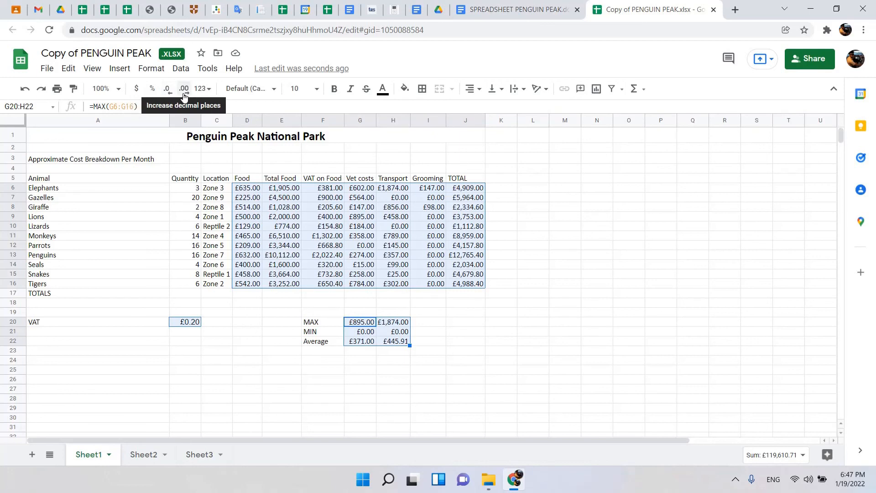
left_click(514, 9)
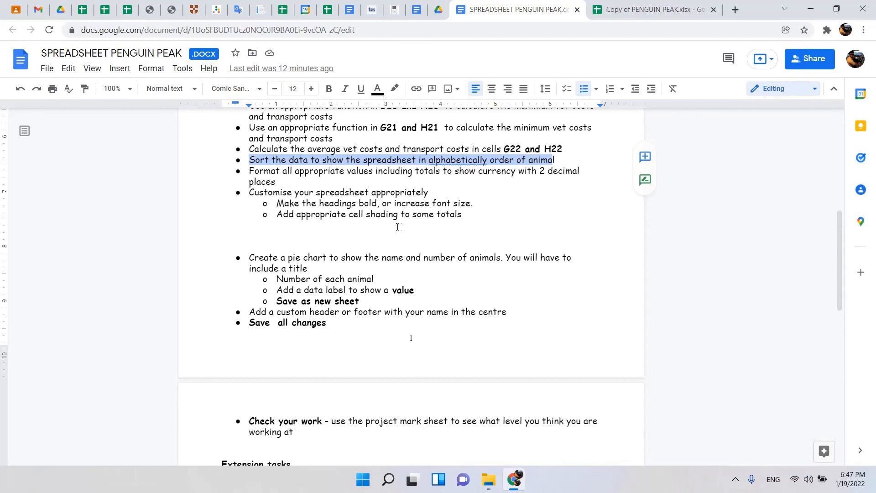
left_click(652, 10)
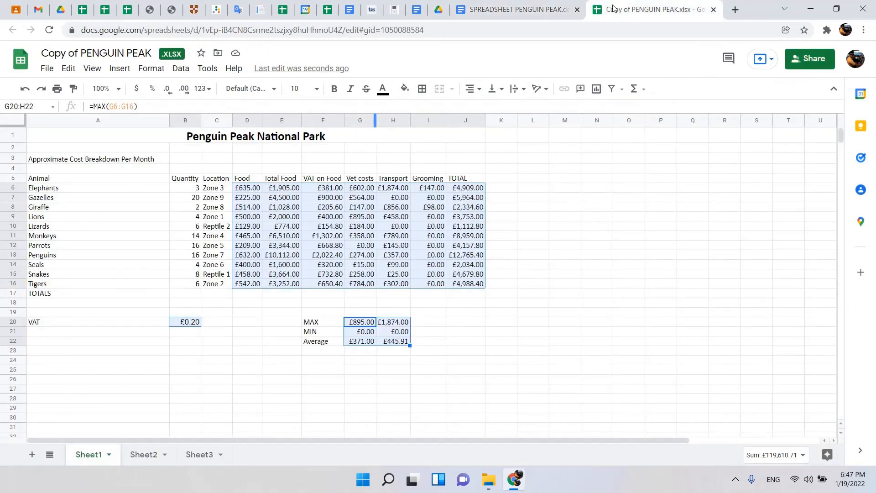
Apply black borders to all cells of the animal cost table A5:J16.
left_click(282, 216)
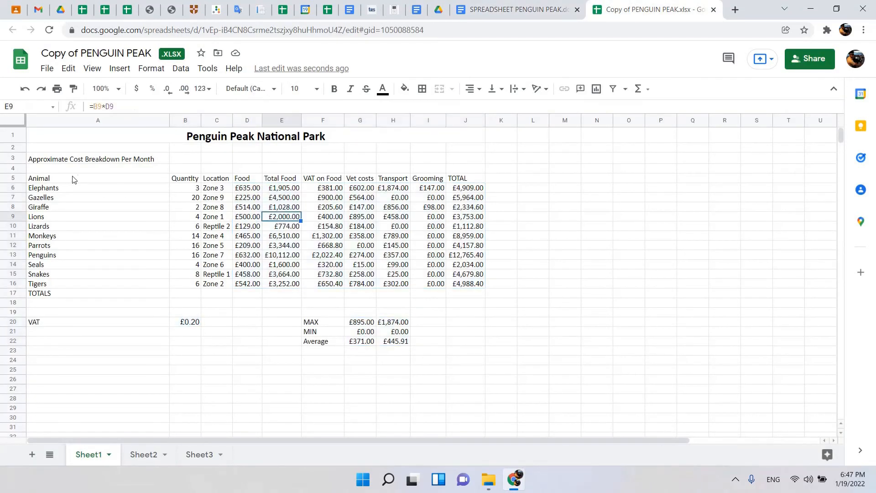
left_click_drag(57, 179, 467, 285)
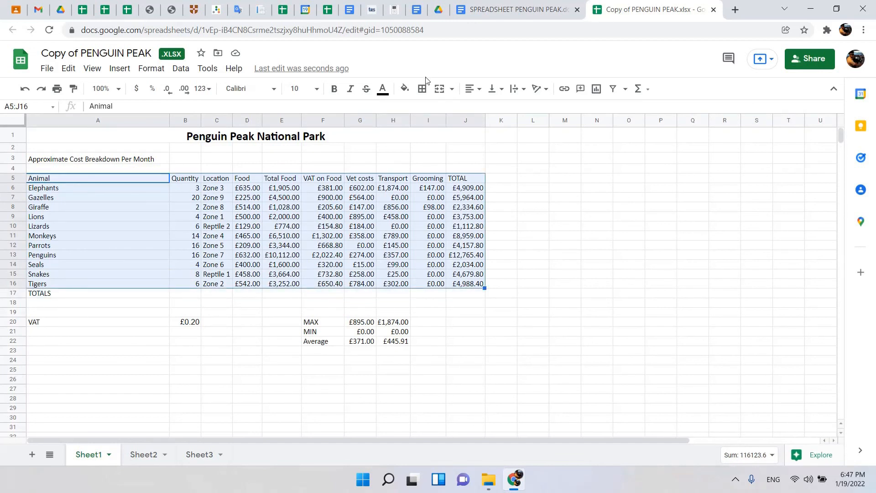
left_click(422, 89)
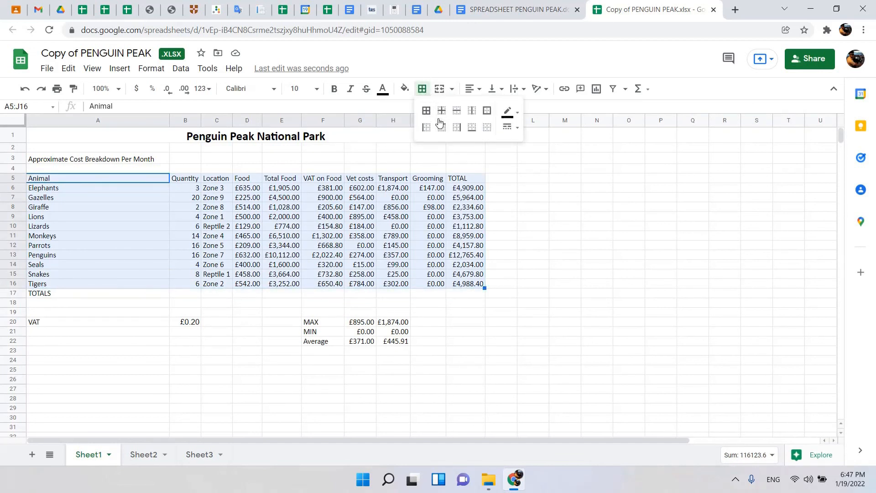
left_click(426, 110)
Apply all borders to the VAT cells A20:B20 and the MAX, MIN and Average block F20:H22.
left_click_drag(52, 322, 188, 324)
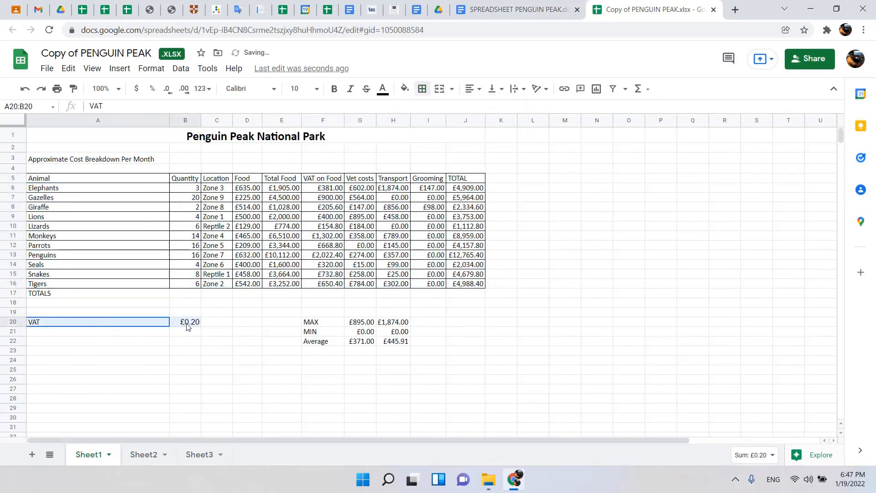
left_click(422, 88)
left_click(426, 110)
left_click_drag(326, 322, 397, 341)
left_click(420, 90)
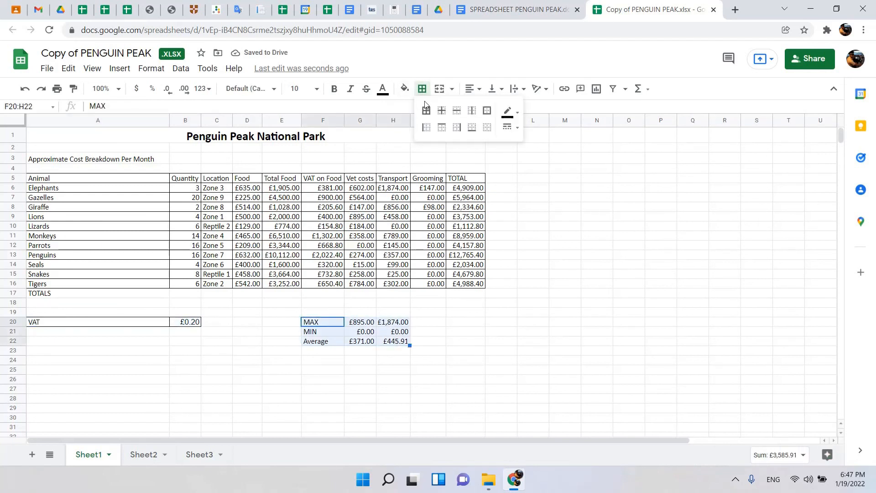
left_click(426, 111)
Delete the TOTALS label from A17 beneath the animal list.
left_click(73, 296)
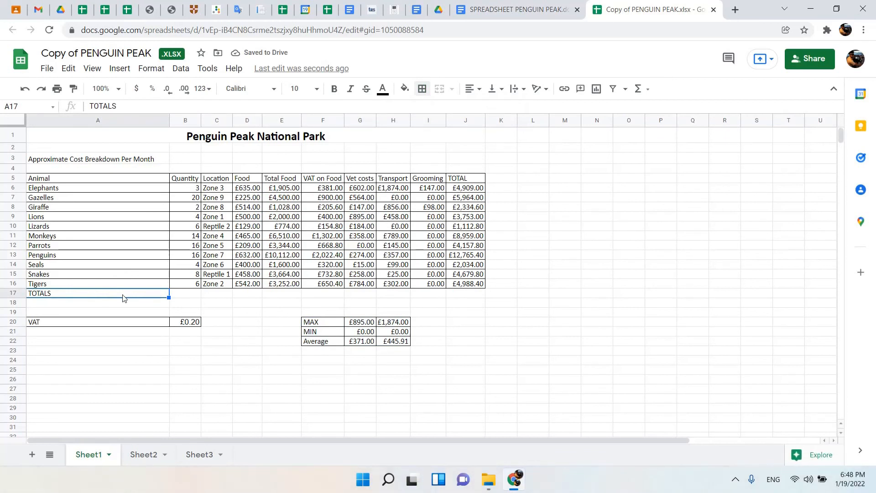
key("Delete")
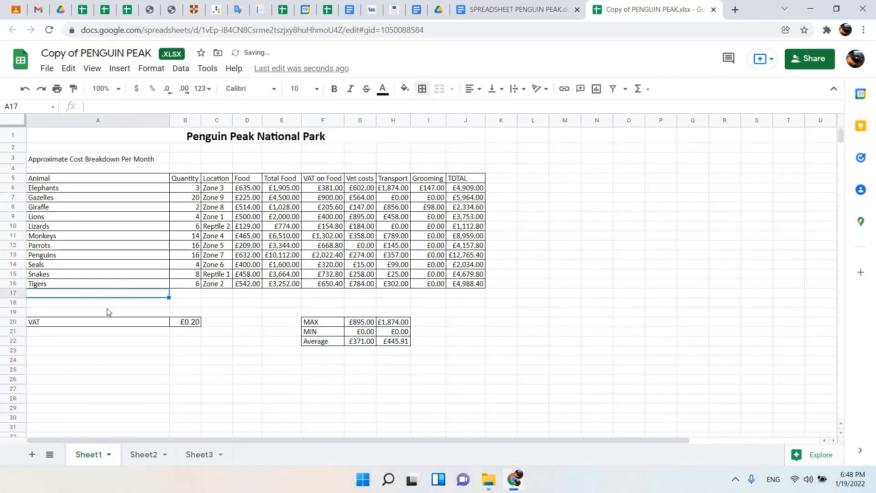
key("Right")
key("Right")
key("Right")
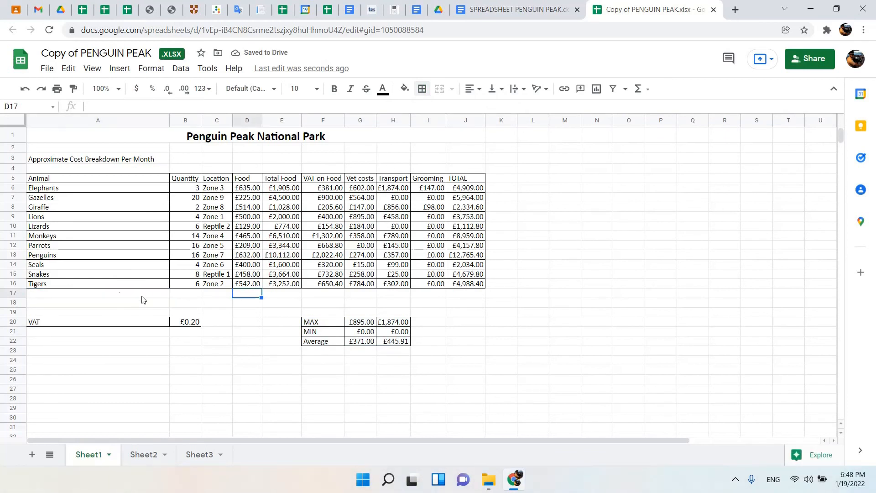
Add an outer border to the subtitle Approximate Cost Breakdown Per Month in A3 and make it bold.
left_click(69, 163)
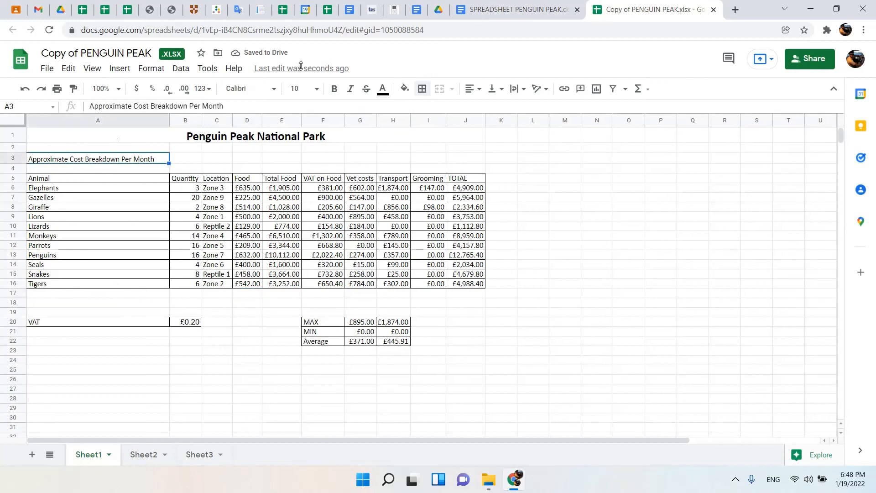
left_click(422, 89)
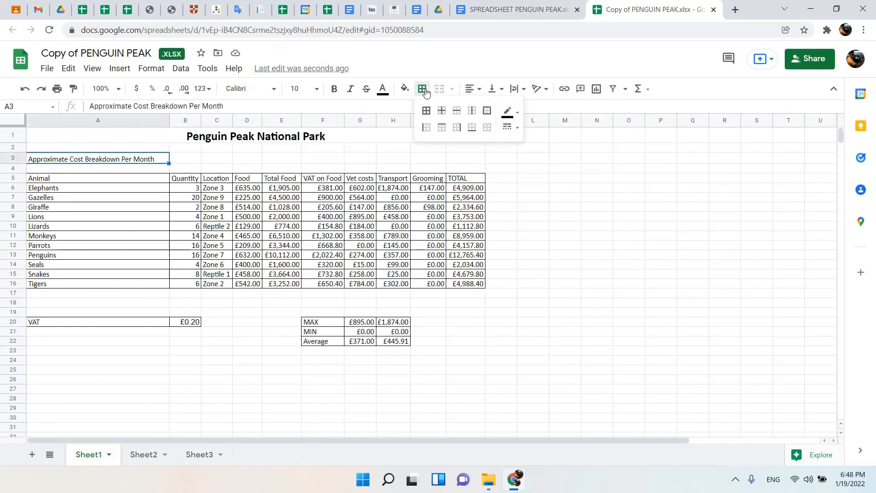
left_click(486, 111)
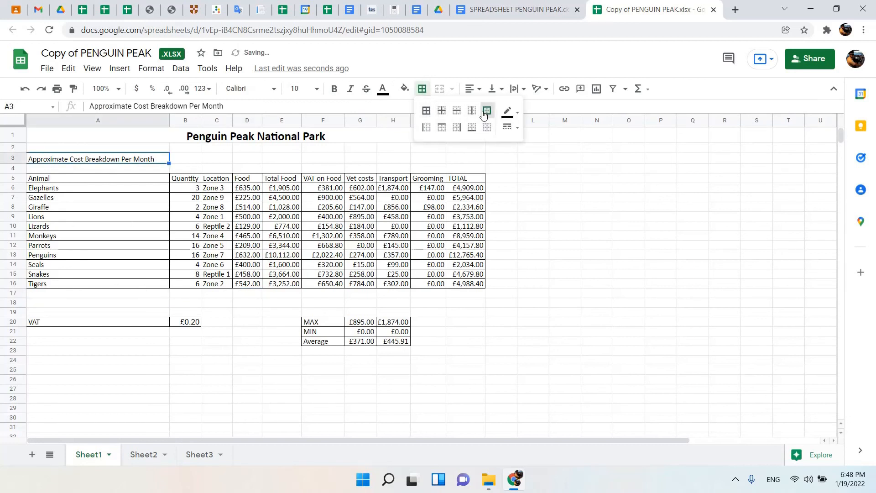
left_click(334, 88)
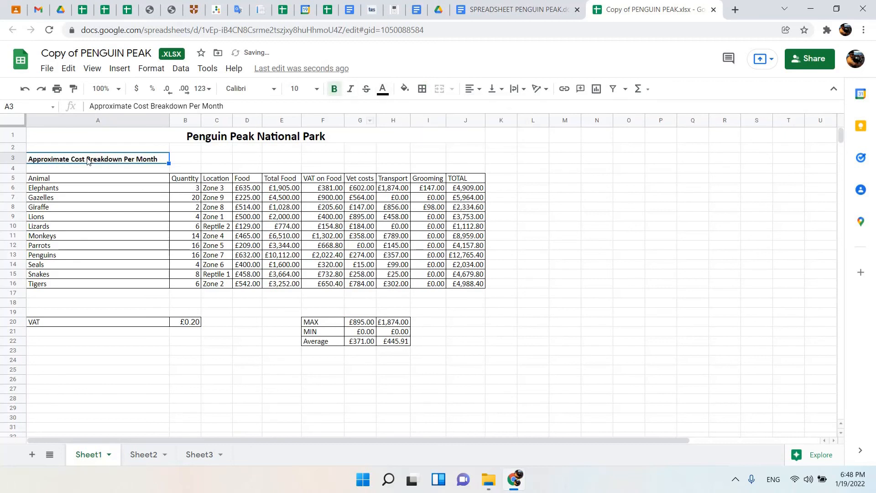
Centre the contents of A3:J22 horizontally and vertically within their cells.
left_click_drag(149, 161, 469, 345)
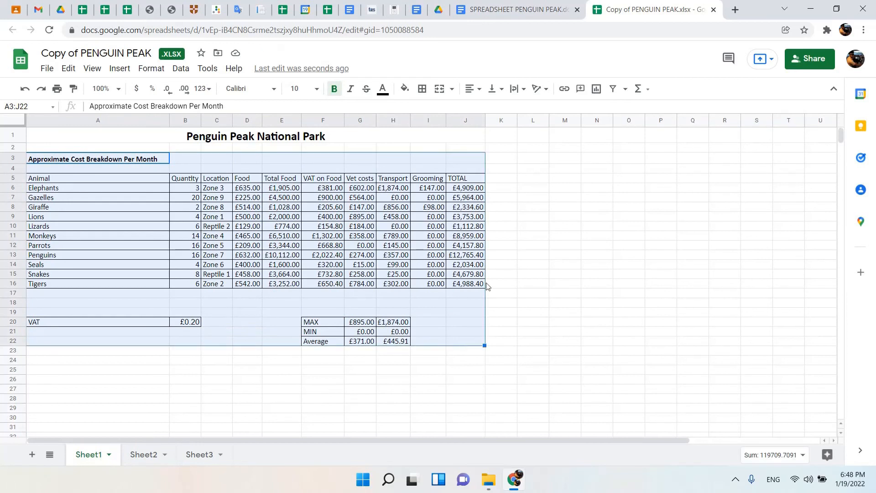
left_click(475, 89)
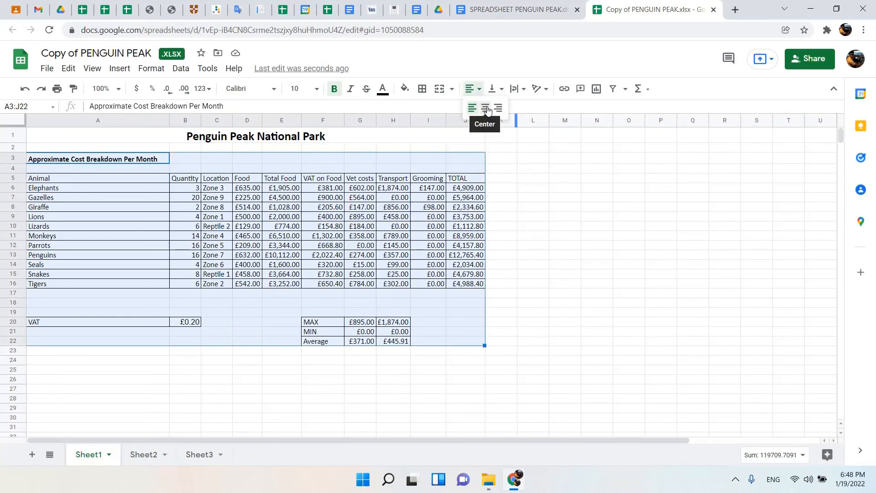
left_click(486, 109)
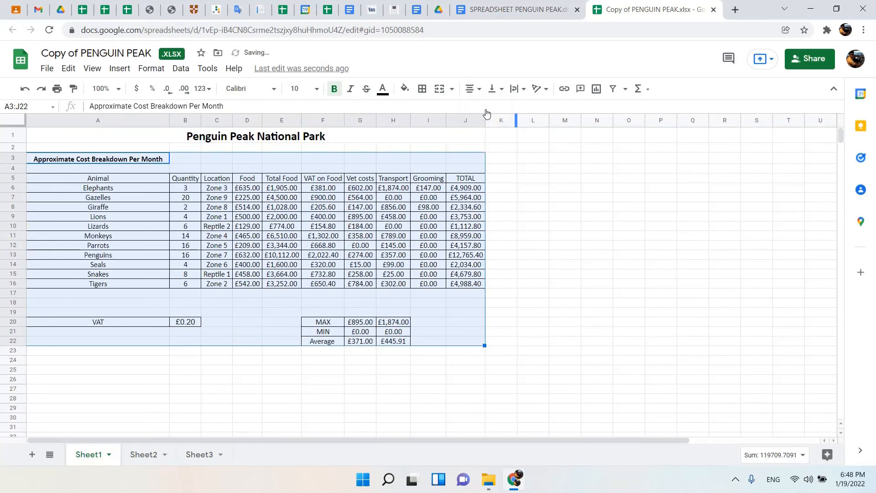
left_click(401, 210)
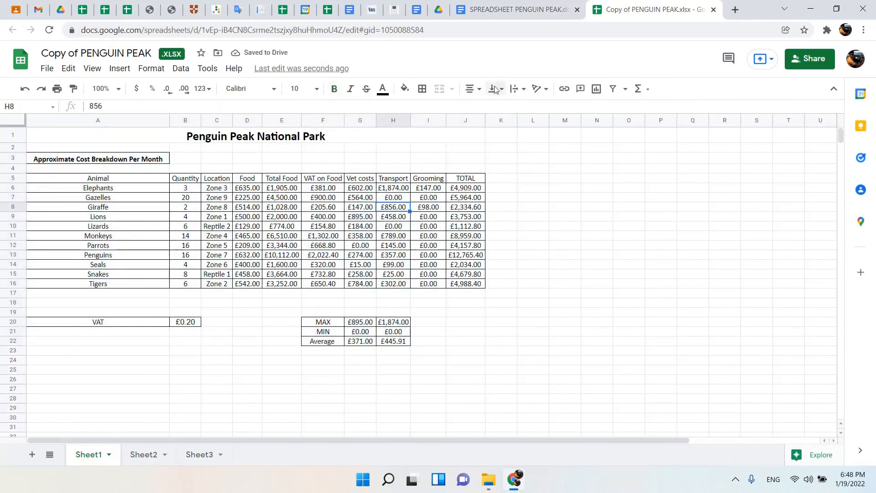
left_click_drag(31, 158, 461, 345)
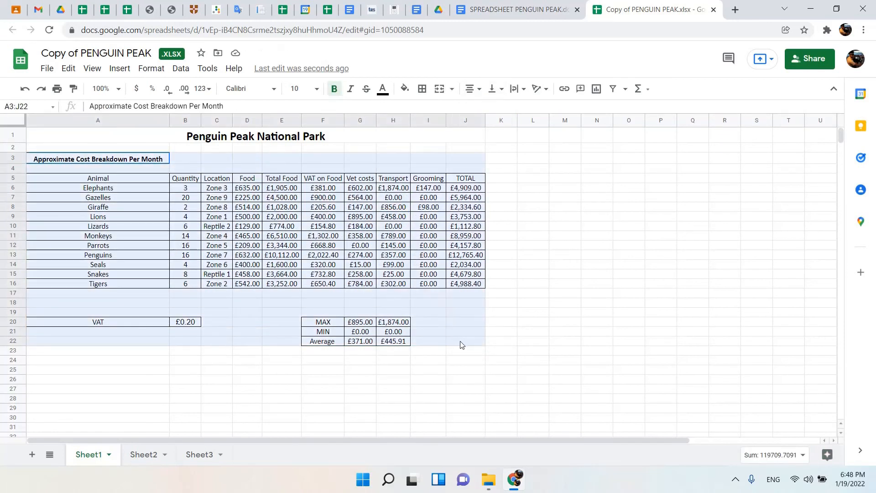
left_click(503, 93)
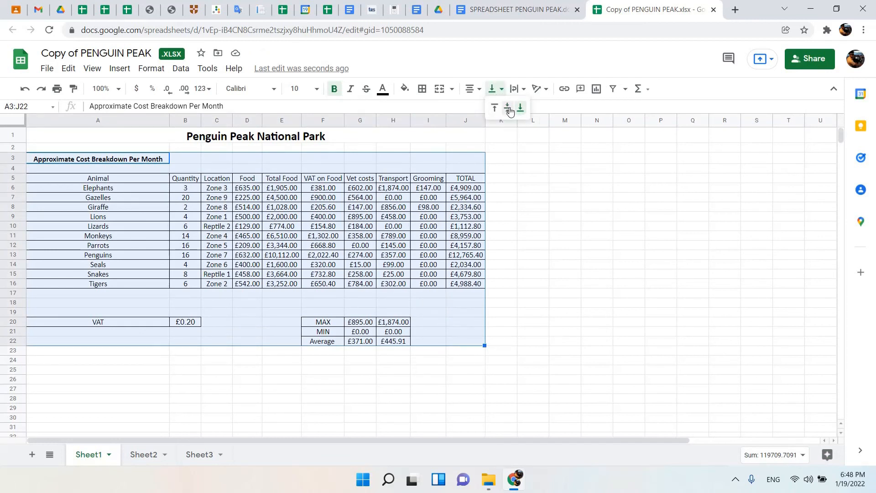
left_click(510, 111)
left_click(243, 181)
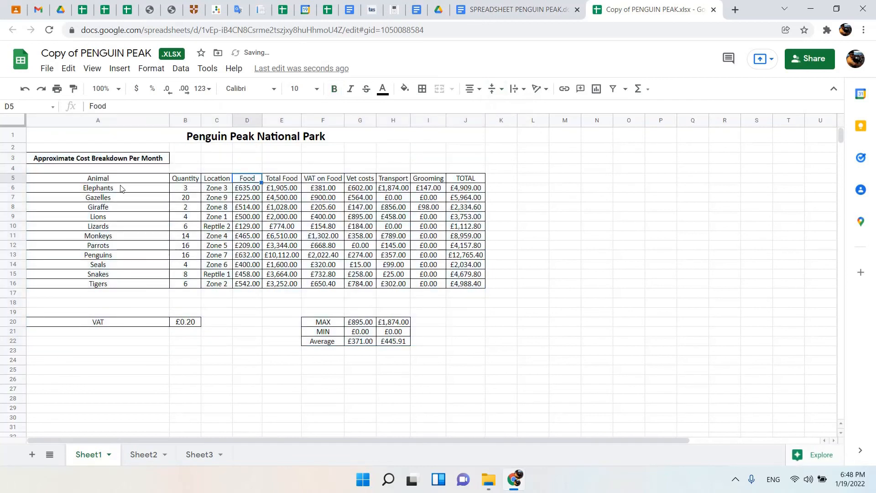
Shade the Animal column A5:A16 yellow and the remaining column headings B5:J5 cornflower blue.
left_click_drag(80, 182, 112, 284)
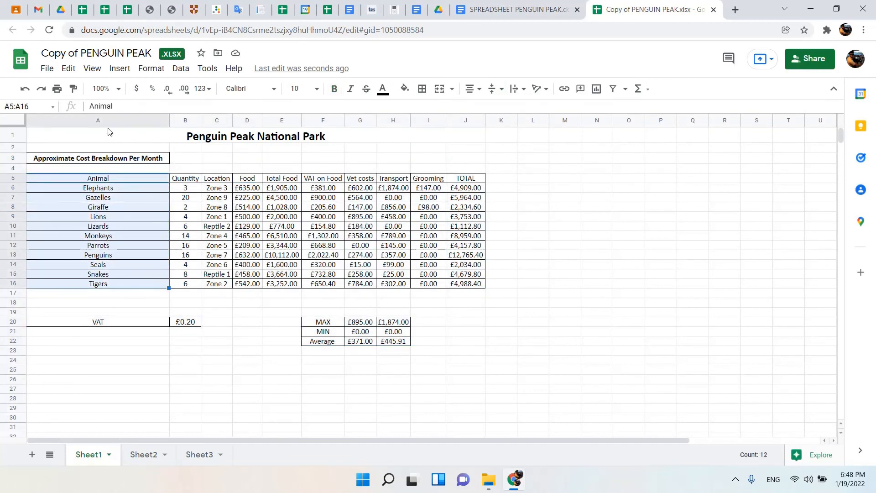
left_click(403, 90)
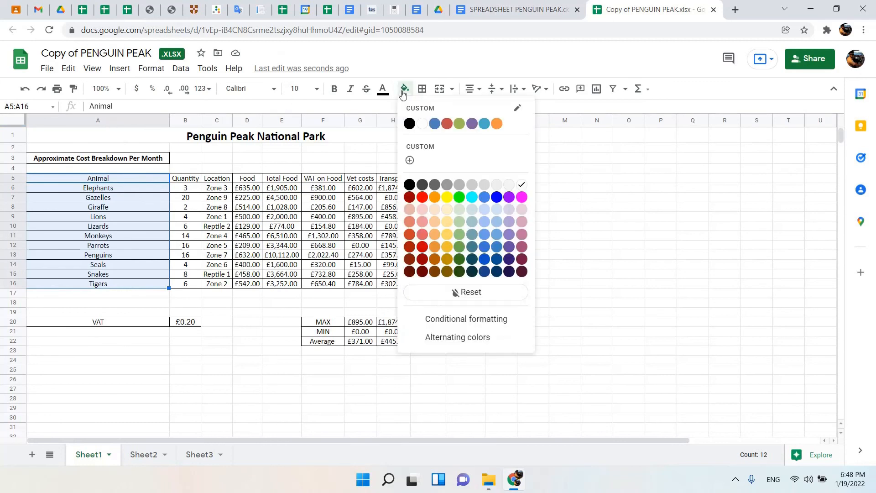
left_click(447, 197)
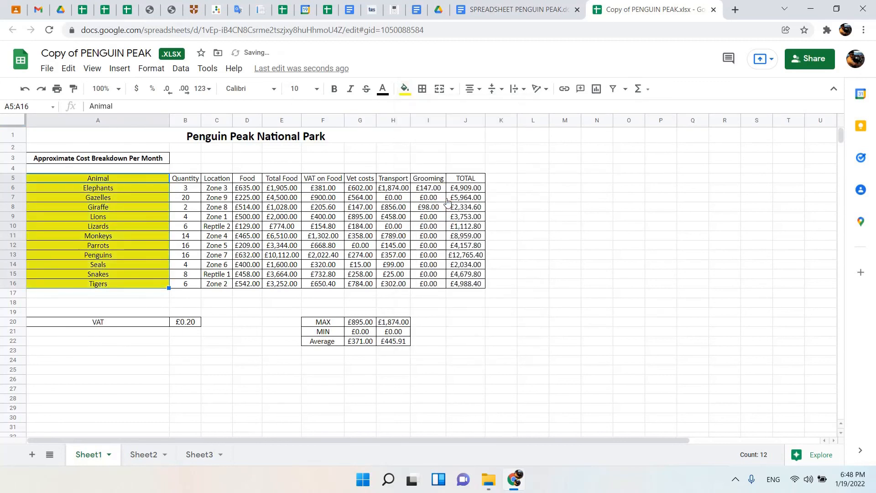
left_click(186, 178)
left_click_drag(222, 182, 465, 180)
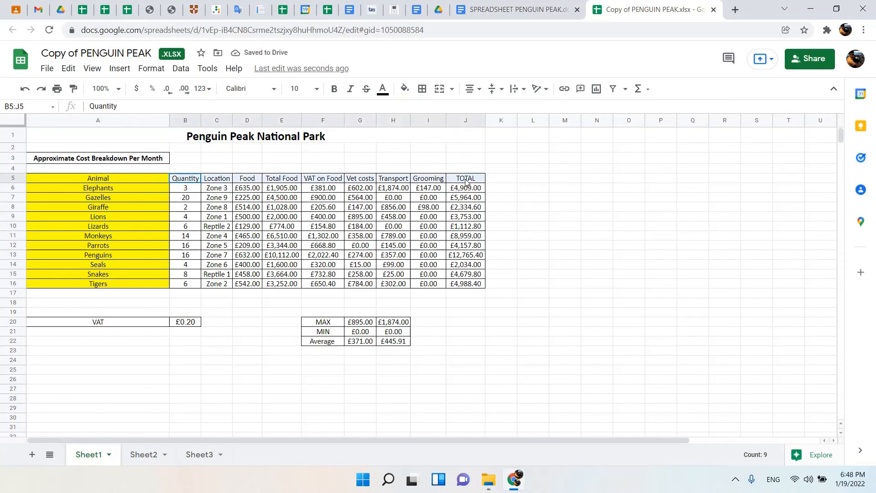
left_click(404, 88)
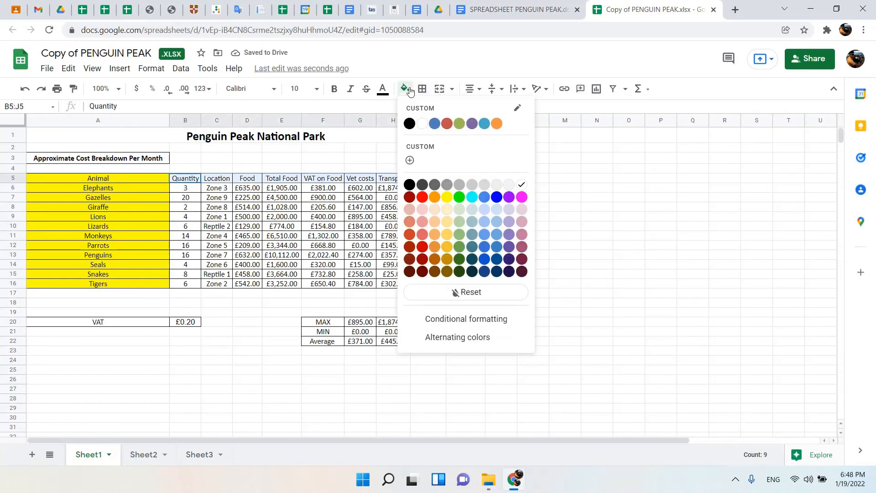
left_click(484, 237)
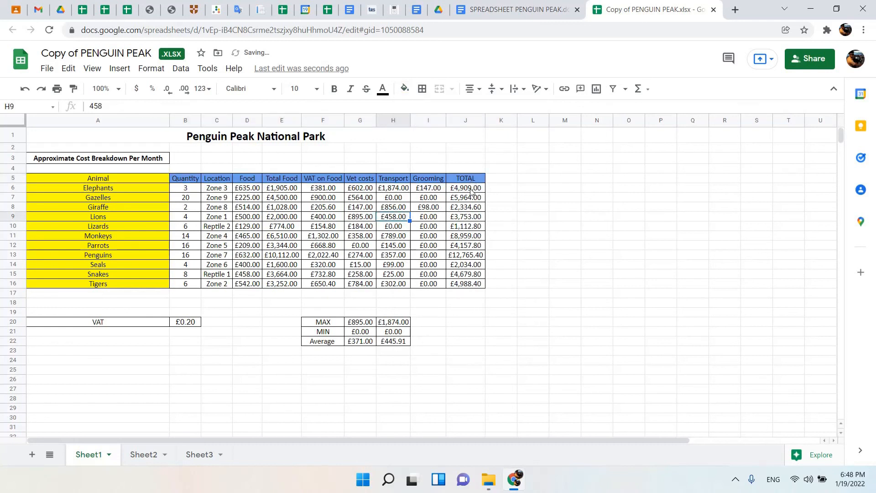
Shade the TOTAL values in J6:J16 green.
left_click_drag(471, 188, 471, 197)
left_click_drag(480, 235, 477, 283)
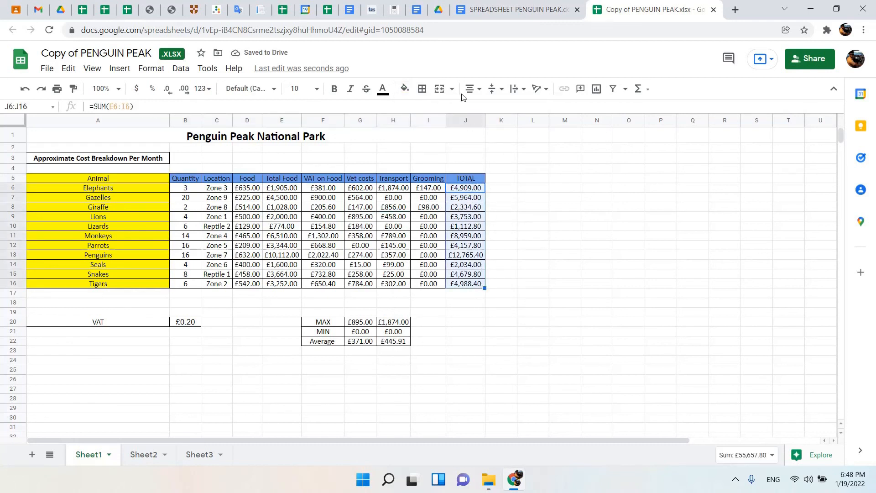
left_click(405, 90)
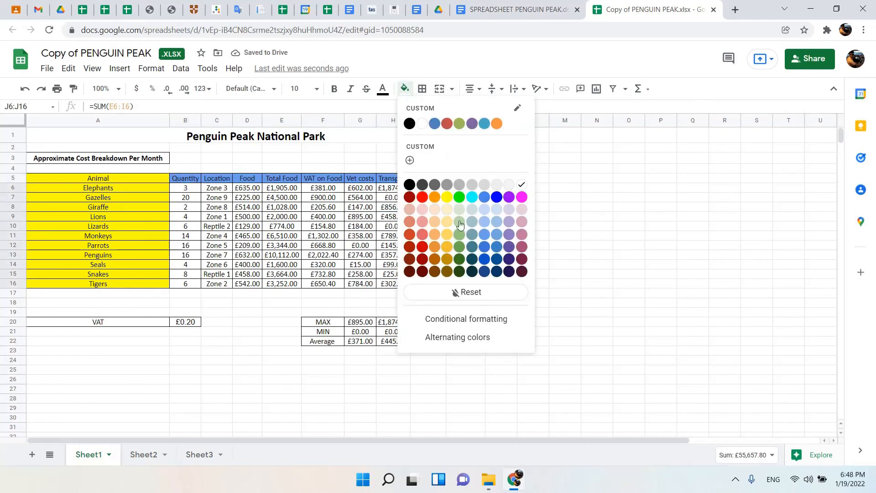
left_click(459, 197)
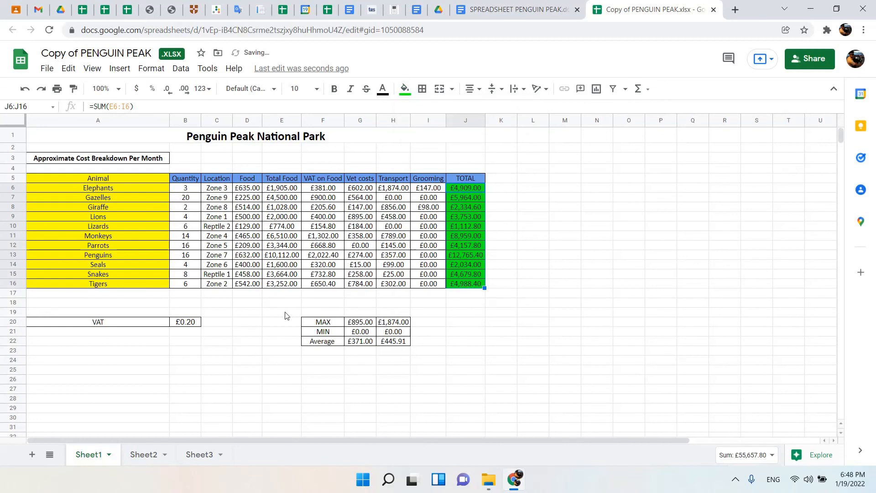
Shade the MAX, MIN and Average block F20:H22 cyan, and switch to the SPREADSHEET PENGUIN PEAK instruction document.
left_click_drag(321, 323, 403, 347)
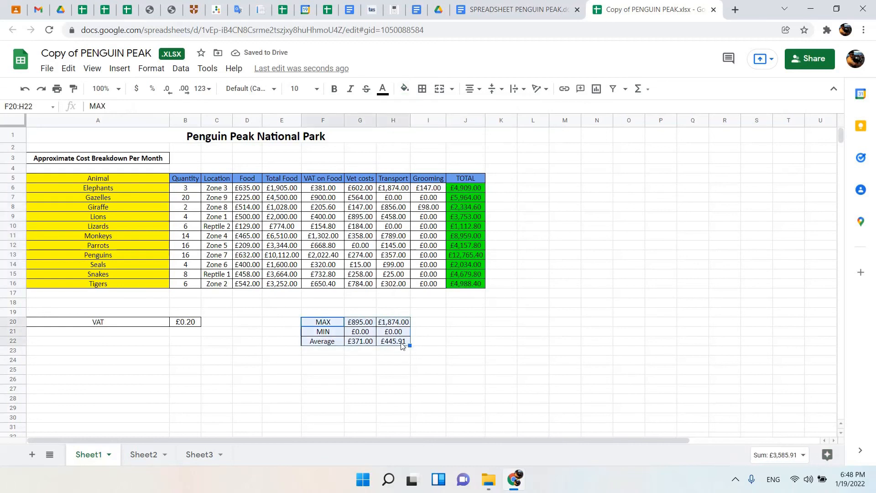
left_click(405, 89)
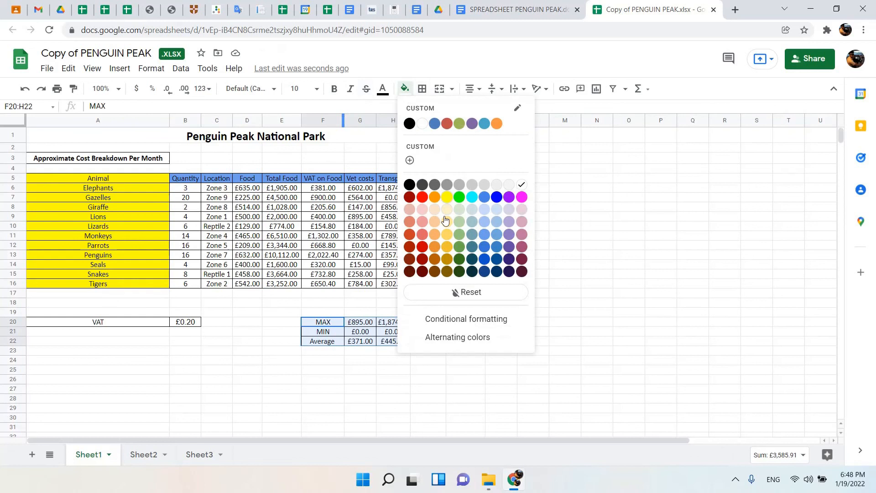
left_click(472, 198)
left_click_drag(370, 245, 360, 235)
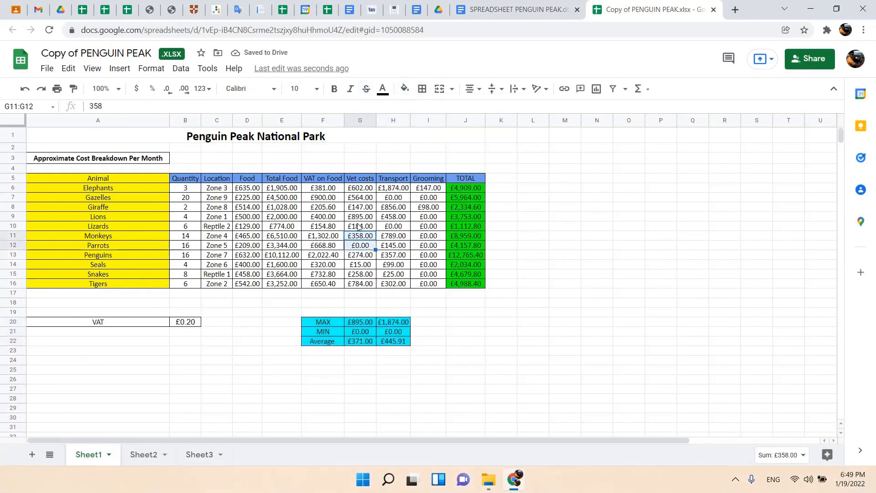
left_click(550, 3)
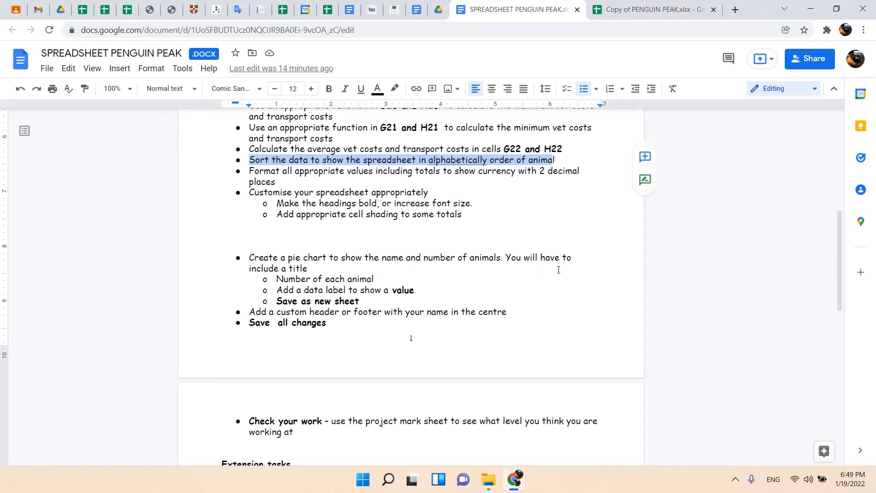
Switch to the Copy of PENGUIN PEAK spreadsheet and insert a chart from the Animal and Quantity data in A5:B16.
left_click(652, 10)
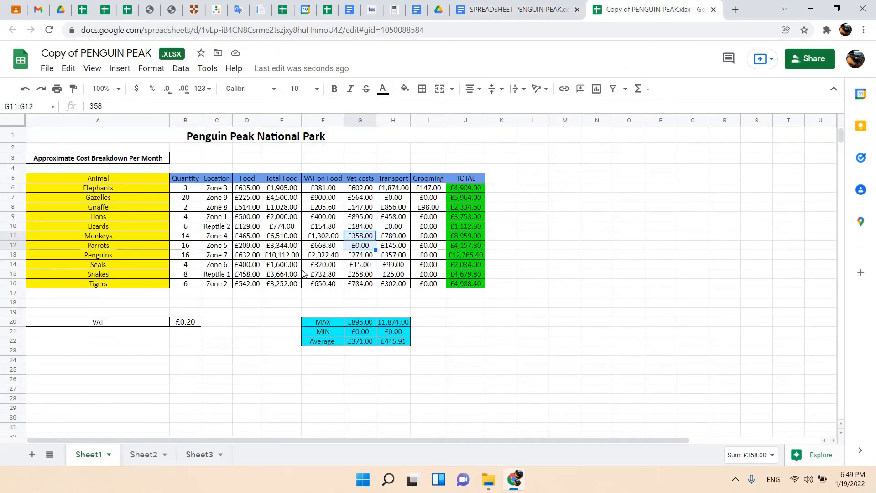
left_click_drag(113, 177, 191, 289)
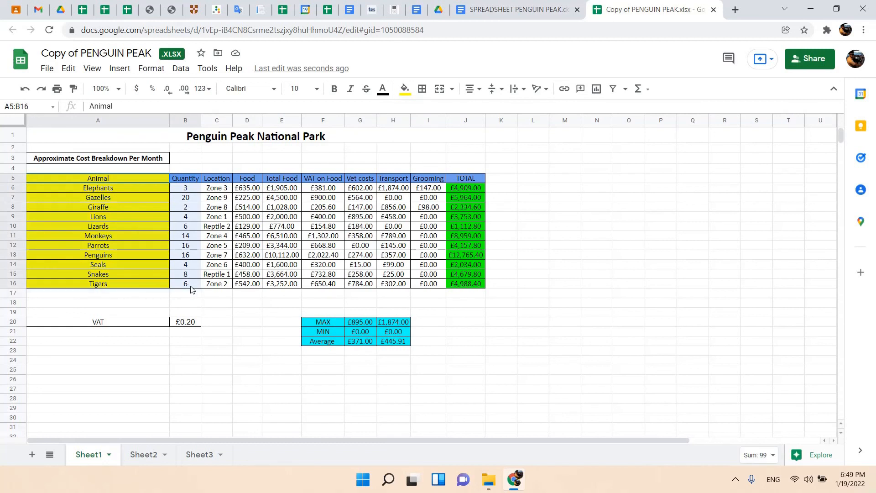
left_click_drag(56, 175, 191, 285)
left_click(117, 69)
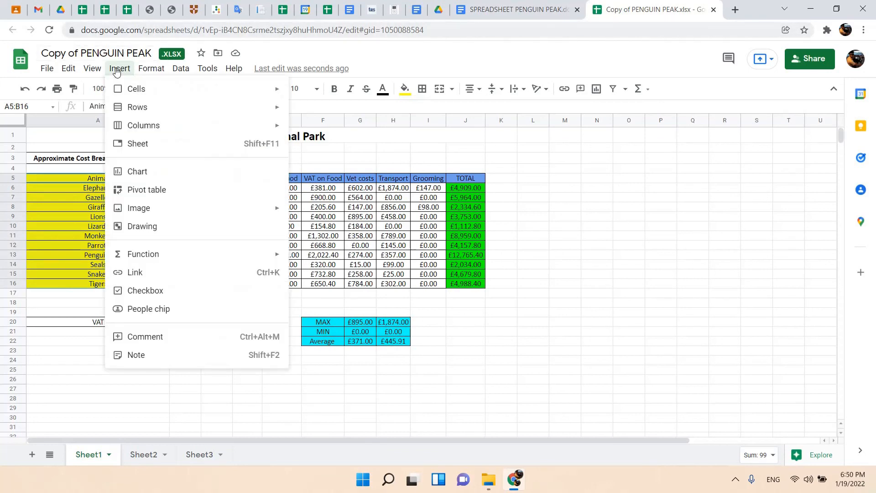
left_click(159, 174)
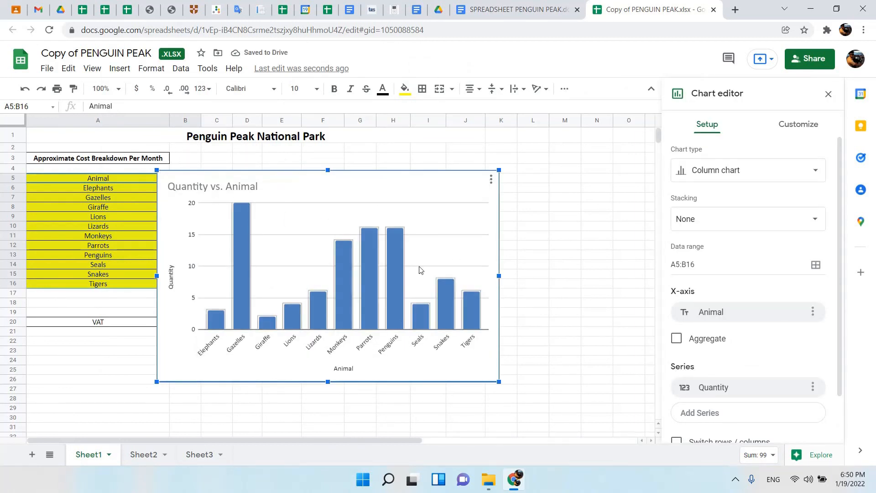
Change the inserted column chart to a standard pie chart.
left_click(772, 173)
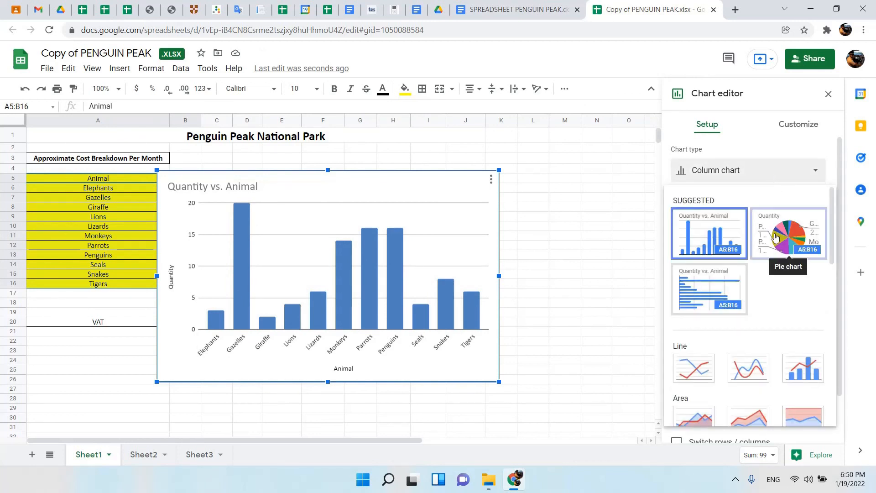
scroll(752, 292, "down", 4)
scroll(759, 339, "down", 3)
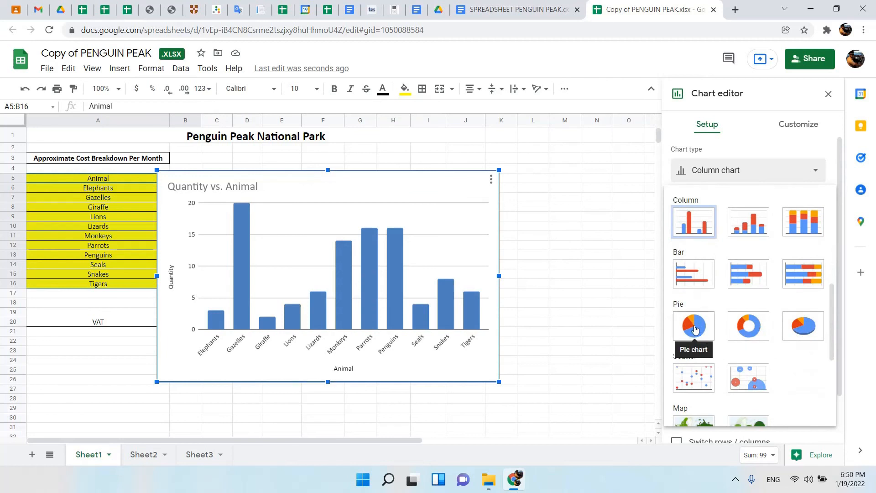
left_click(697, 327)
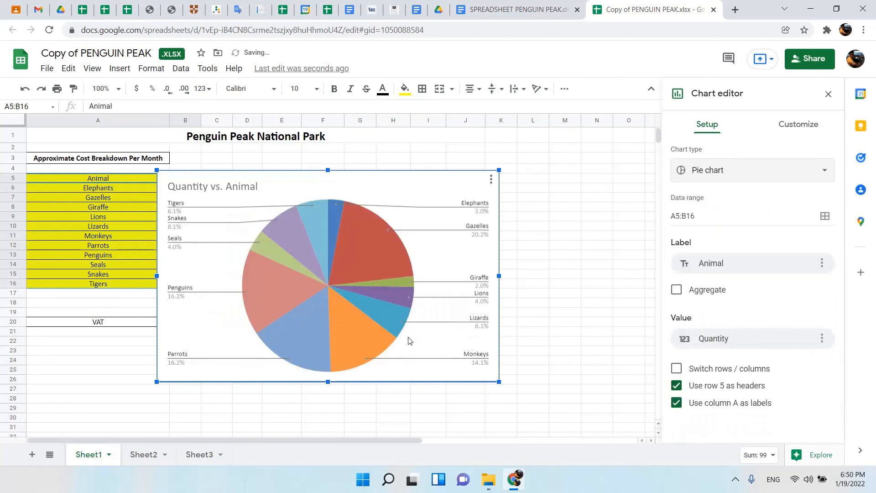
Open the pie chart's title for editing and copy the wording "Number of each animal" from the instruction document.
left_click(221, 188)
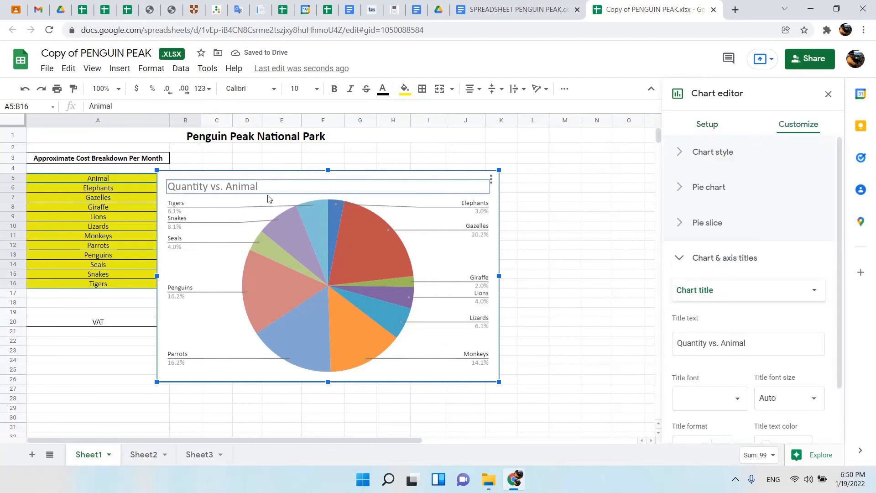
left_click(264, 190)
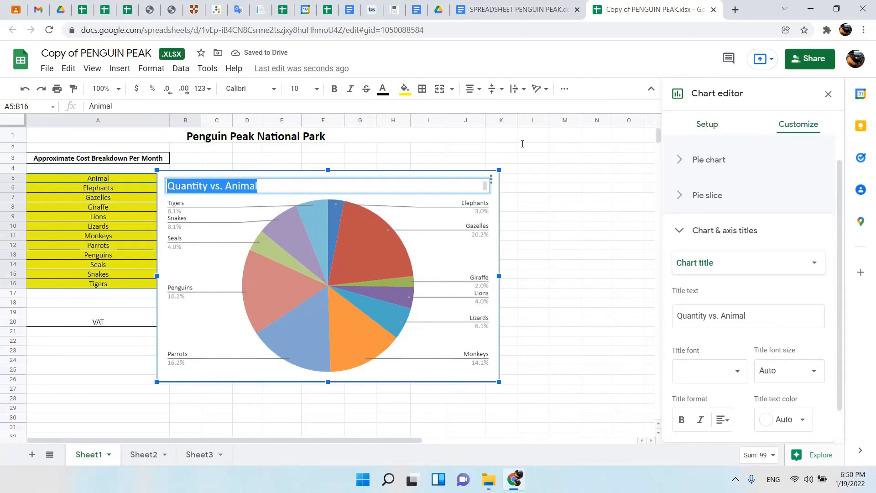
left_click(516, 9)
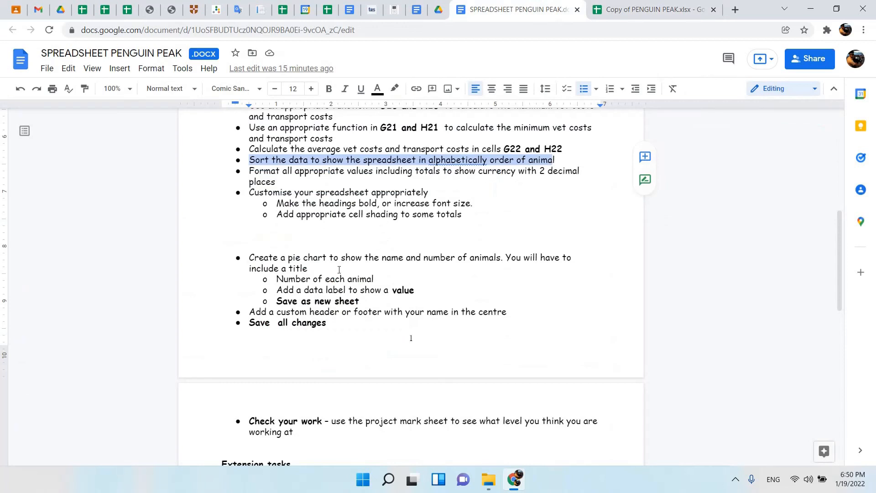
left_click_drag(277, 277, 377, 279)
key("ctrl+c")
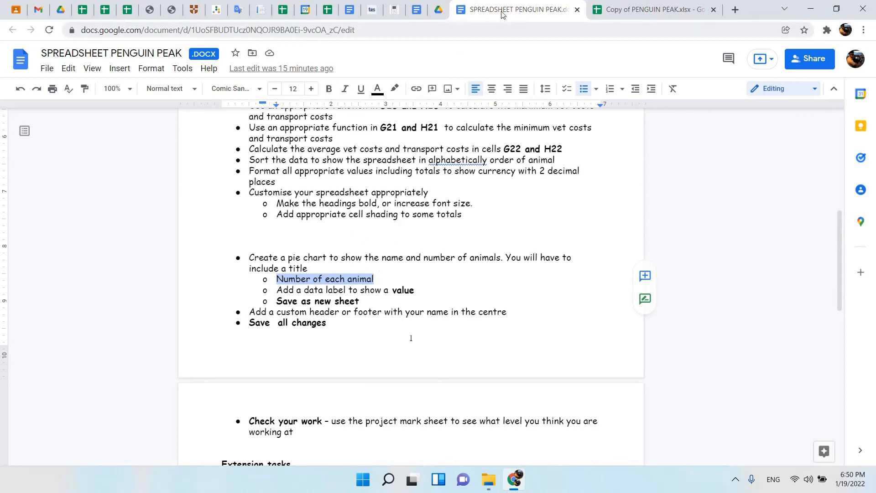
Return to the spreadsheet and replace the pie chart's title with "Number of each animal".
left_click(647, 10)
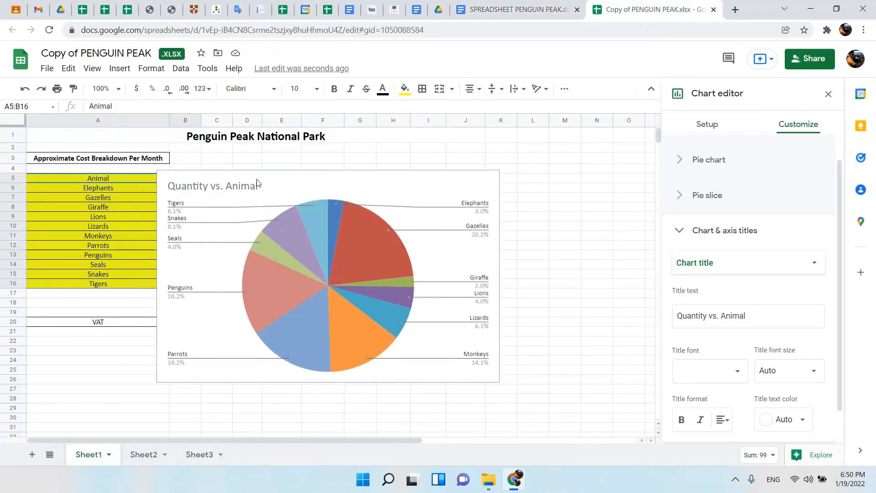
left_click(228, 186)
left_click(229, 186)
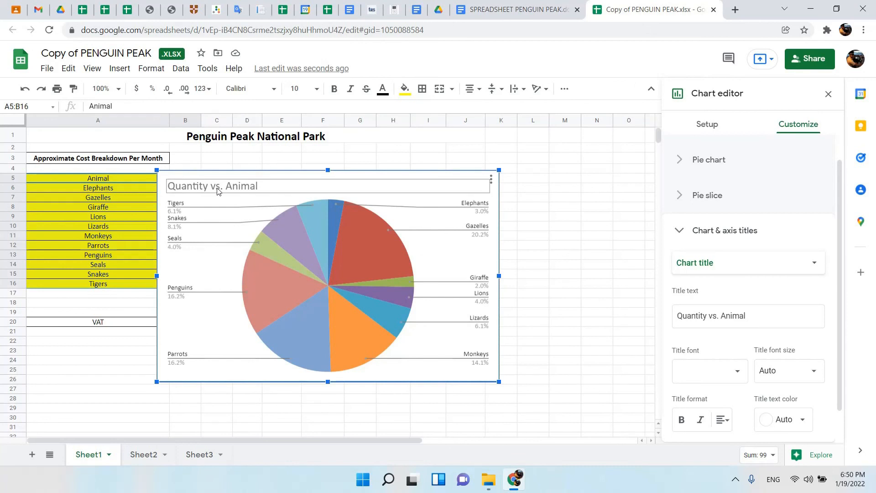
left_click(217, 187)
key("ctrl+v")
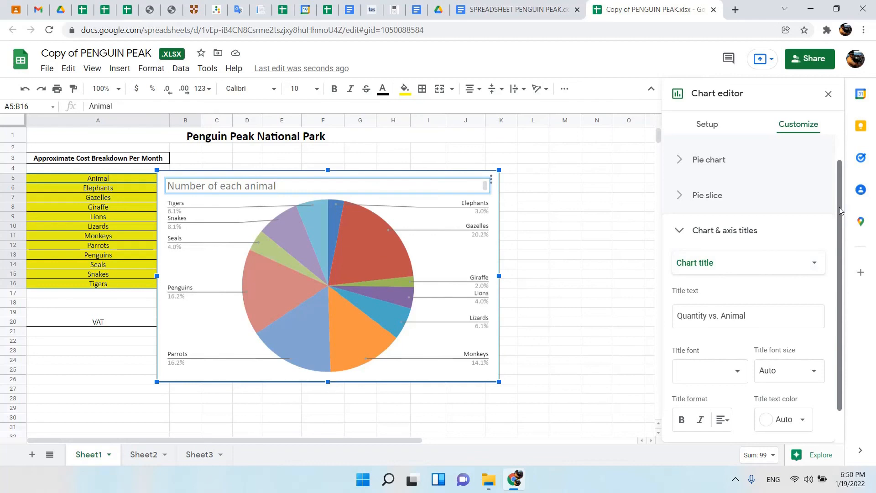
Look for the chart's legend settings, check the remaining pie chart requirements in the instruction document, and return to the spreadsheet.
left_click_drag(841, 211, 840, 242)
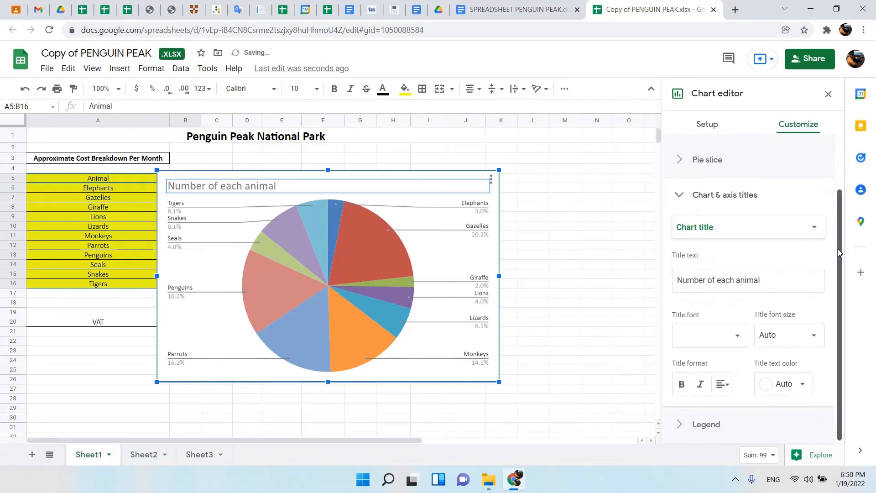
left_click(679, 431)
key("ctrl+shift+Tab")
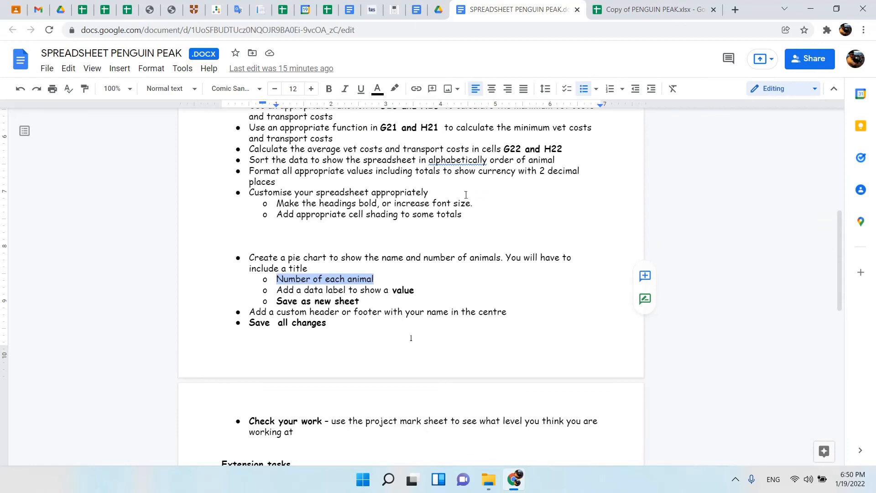
left_click(646, 7)
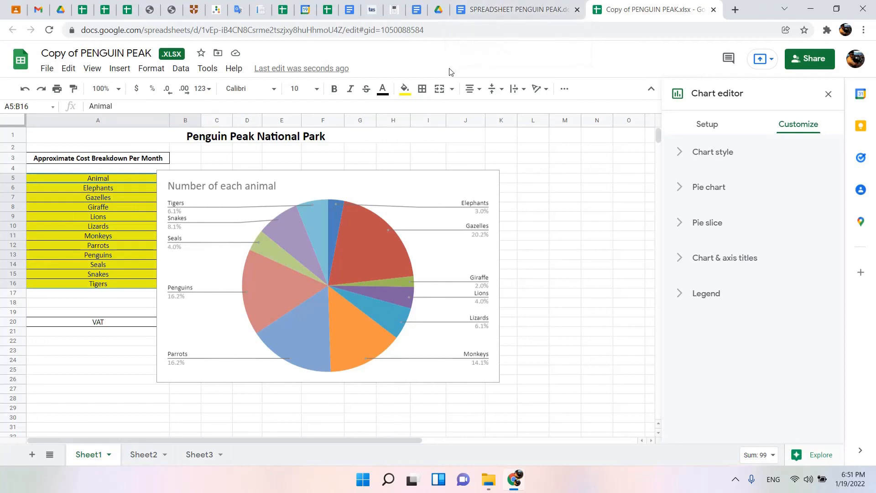
left_click(518, 9)
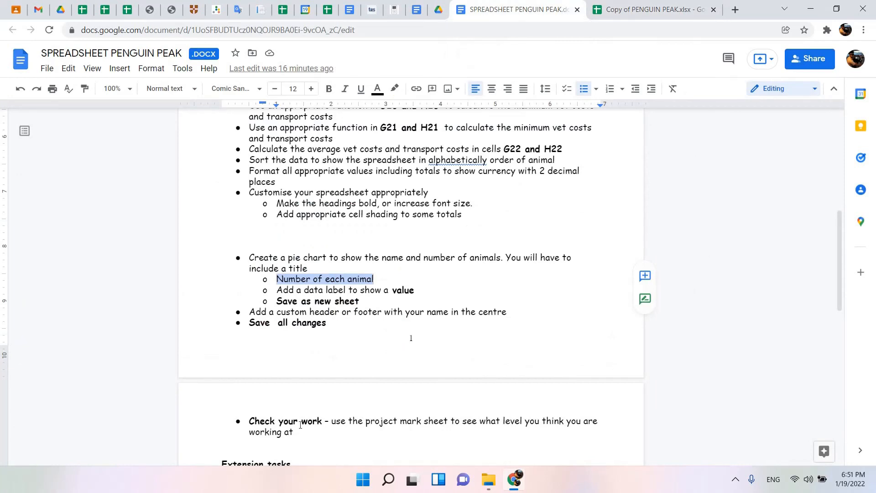
left_click_drag(273, 299, 377, 295)
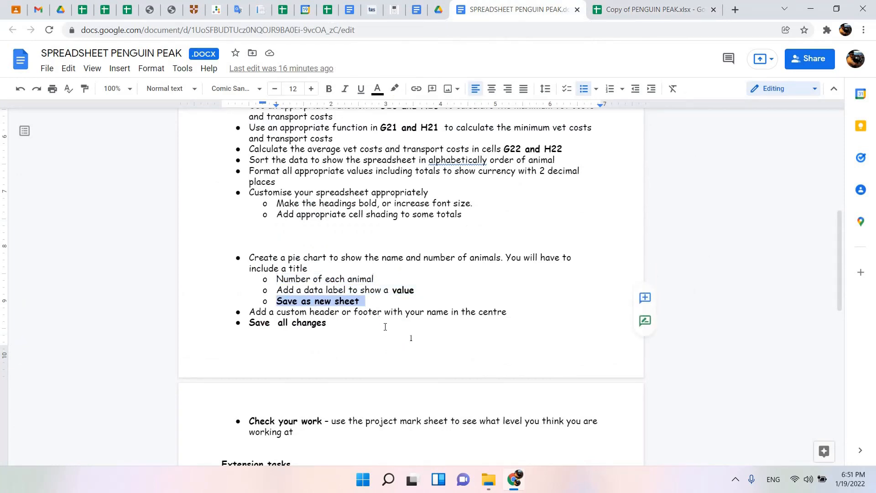
left_click(675, 9)
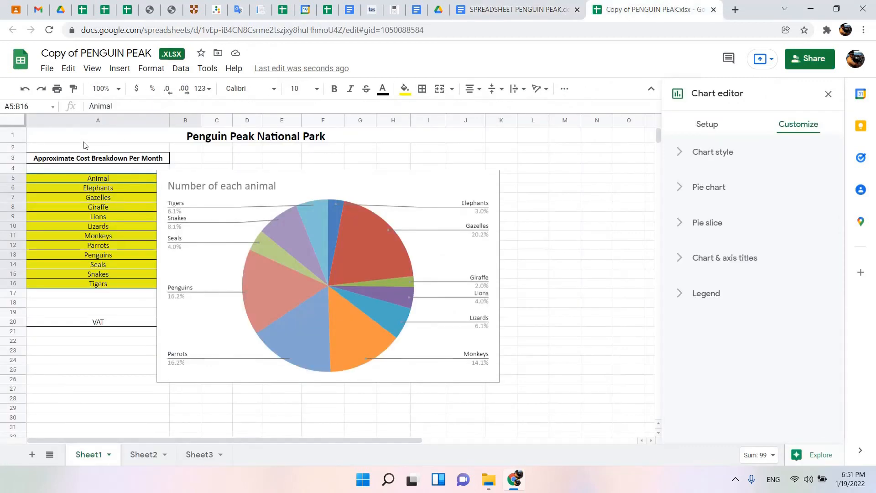
left_click(48, 71)
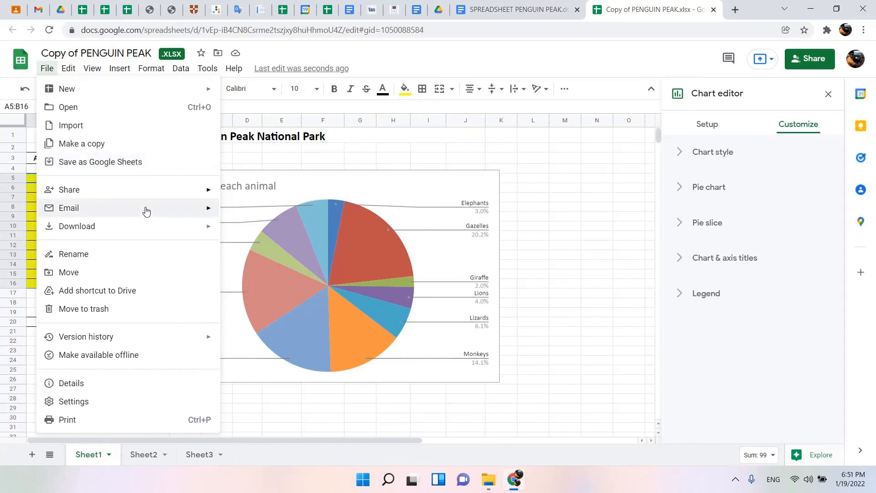
mouse_move(187, 233)
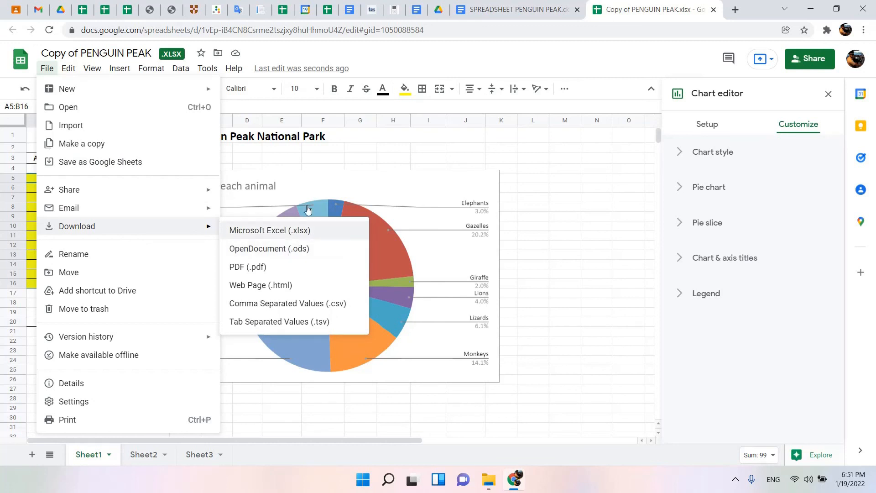
left_click(308, 160)
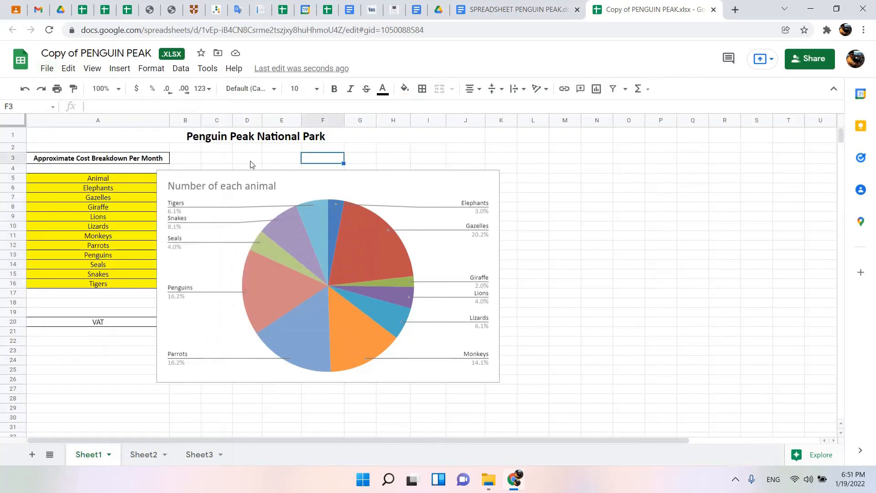